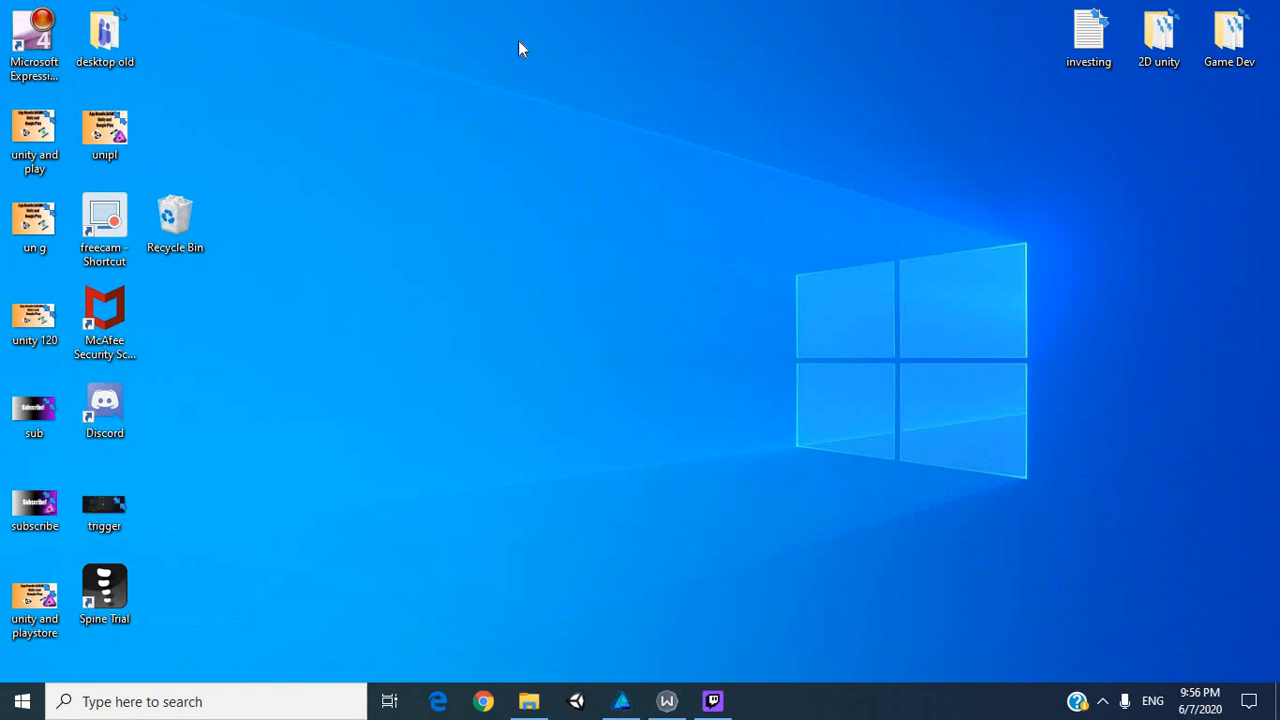
# Step: Open the reference image aff red mountains from the Documents folder in Paint
pyautogui.click(590, 708)
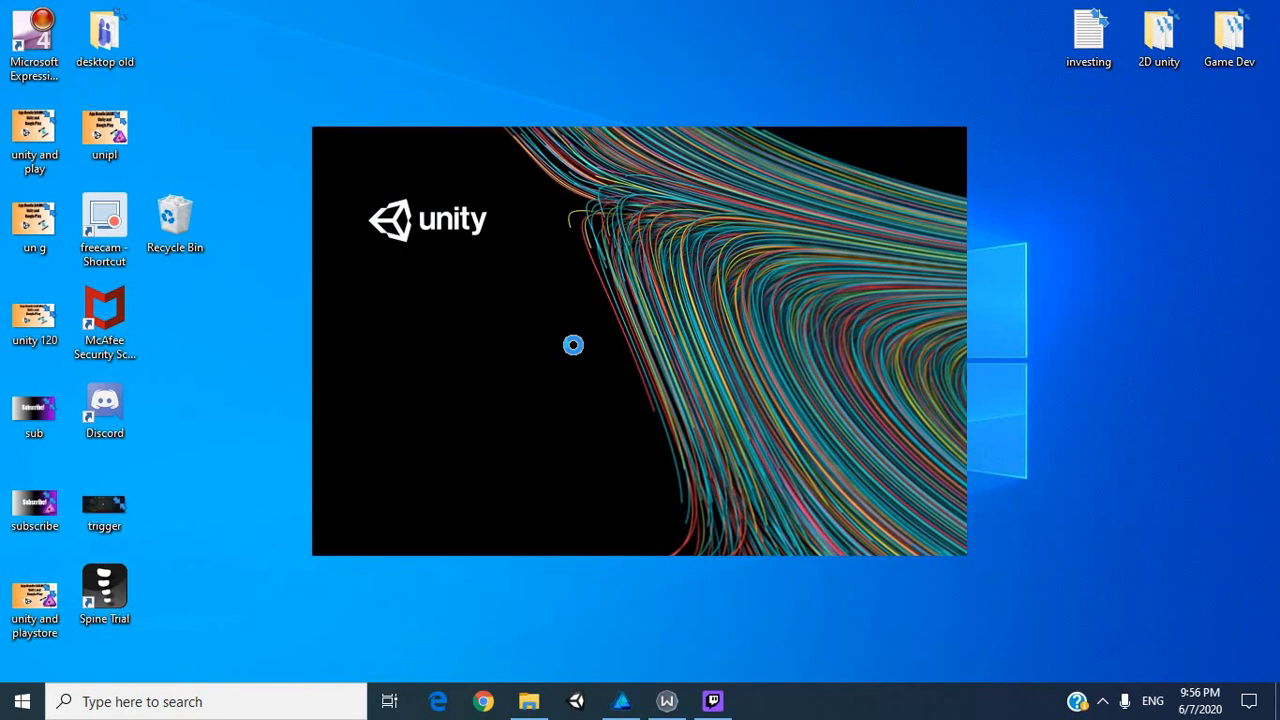
pyautogui.click(532, 619)
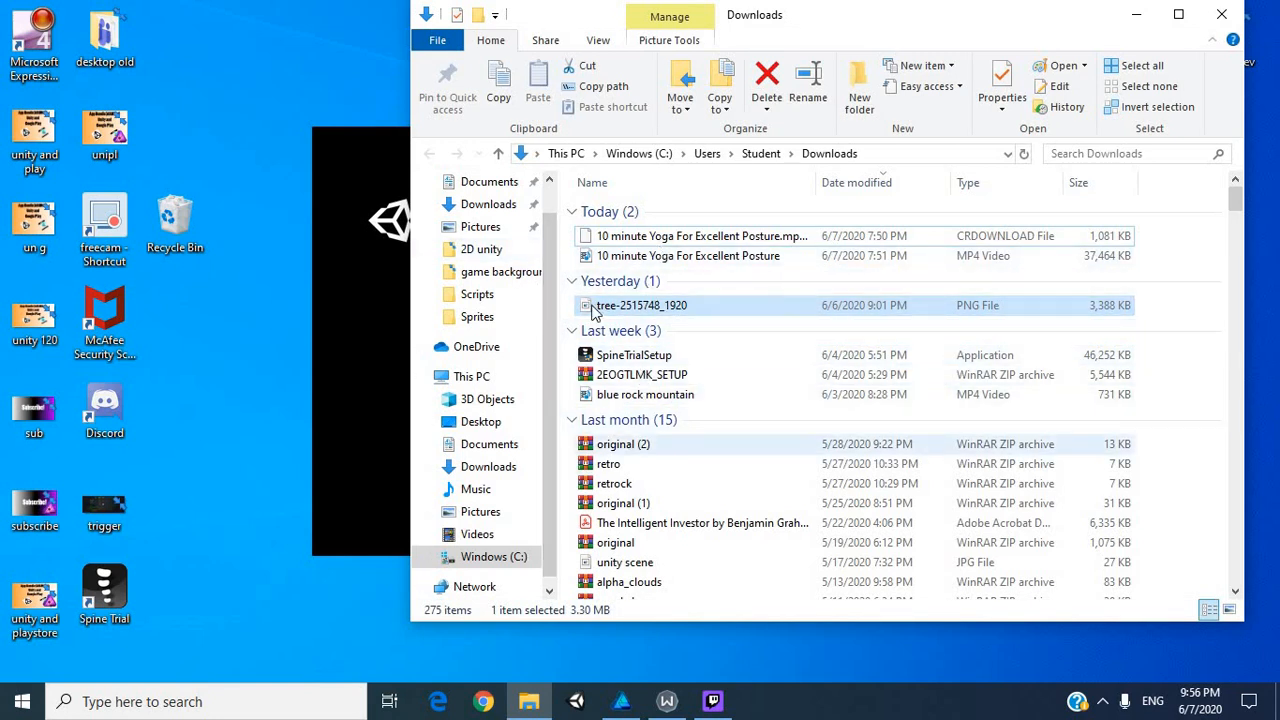
pyautogui.scroll(-1, 647, 484)
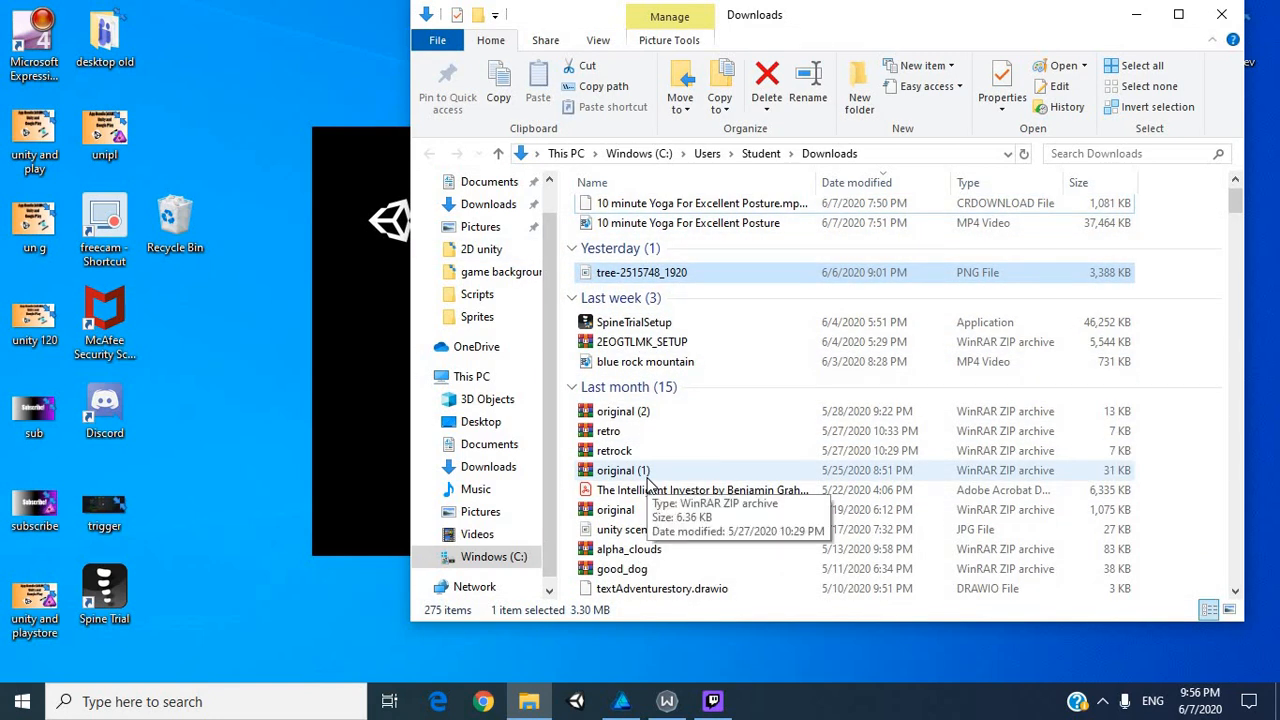
pyautogui.click(478, 181)
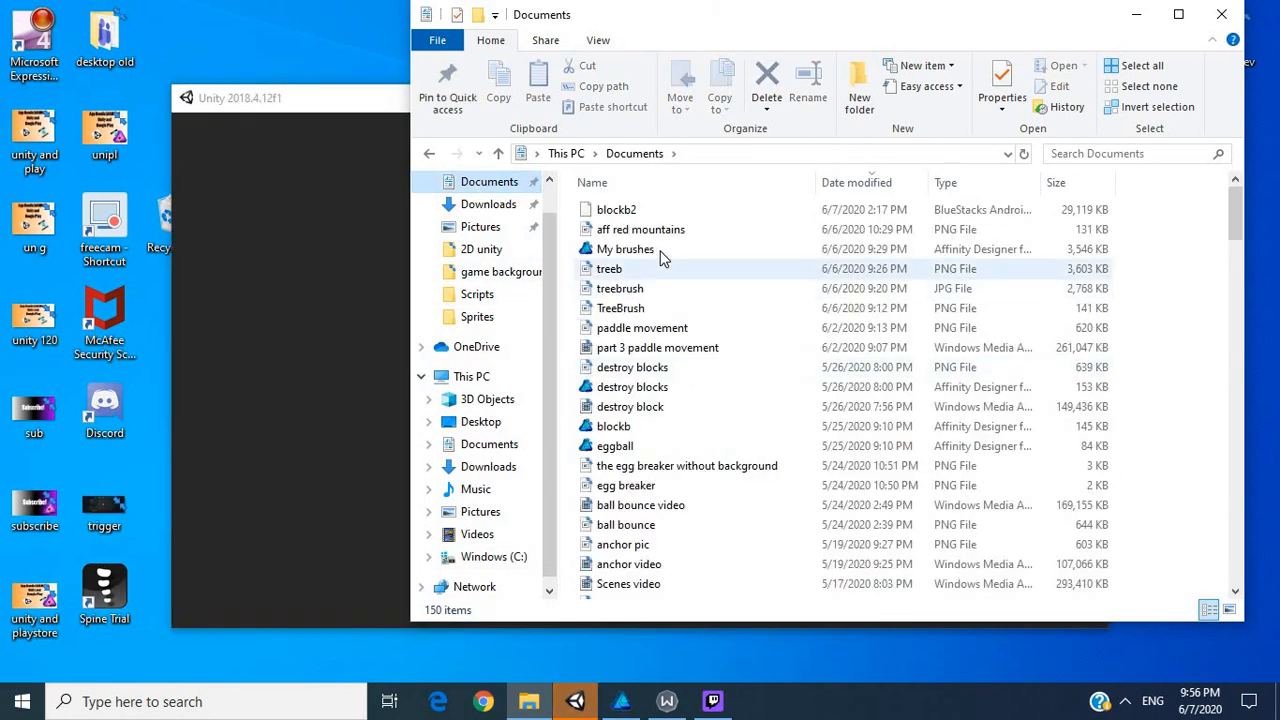
pyautogui.doubleClick(686, 238)
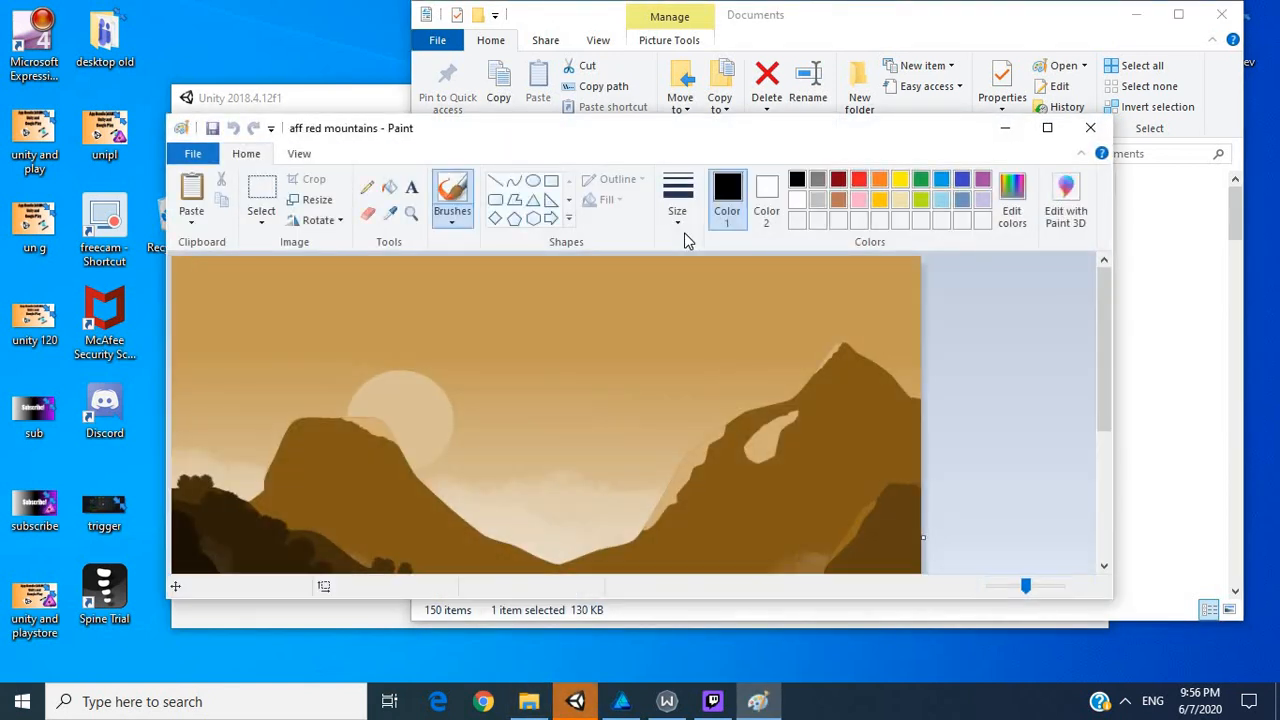
pyautogui.click(998, 586)
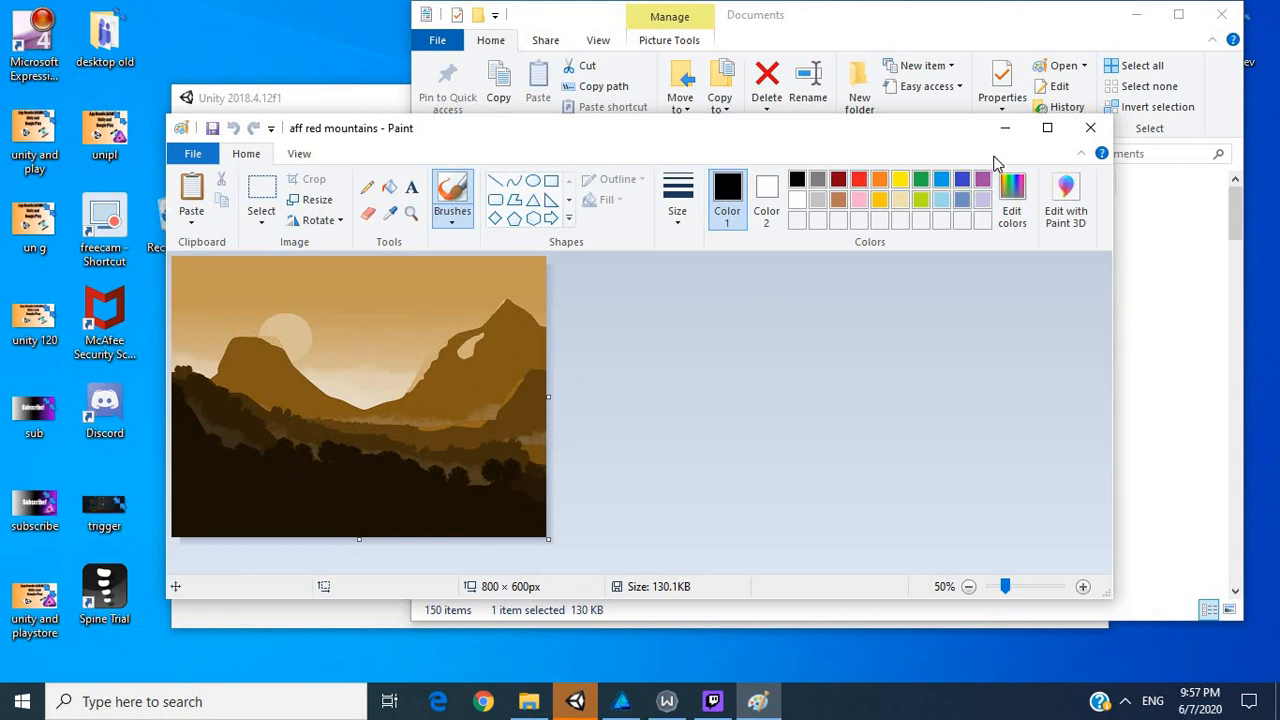
# Step: Switch to Affinity Designer, maximize it and create a new document 800 mm wide and 600 mm high
pyautogui.click(619, 706)
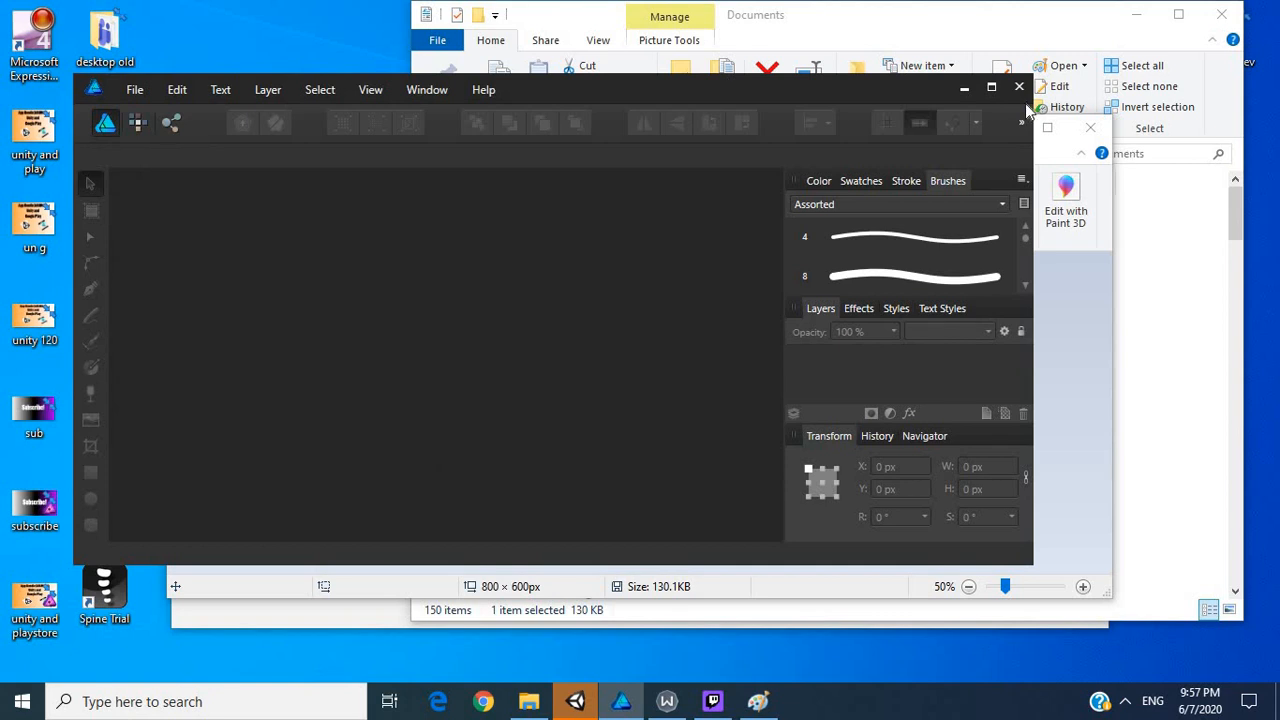
pyautogui.click(1000, 91)
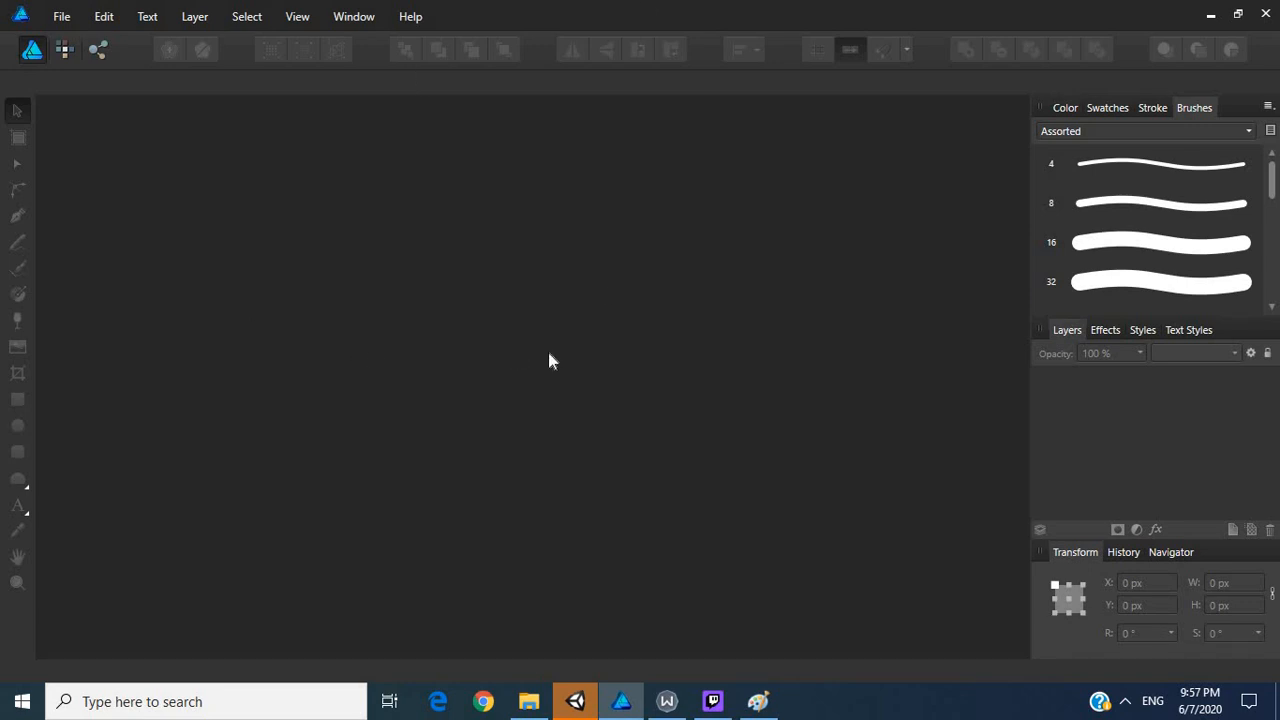
pyautogui.click(72, 25)
pyautogui.click(81, 54)
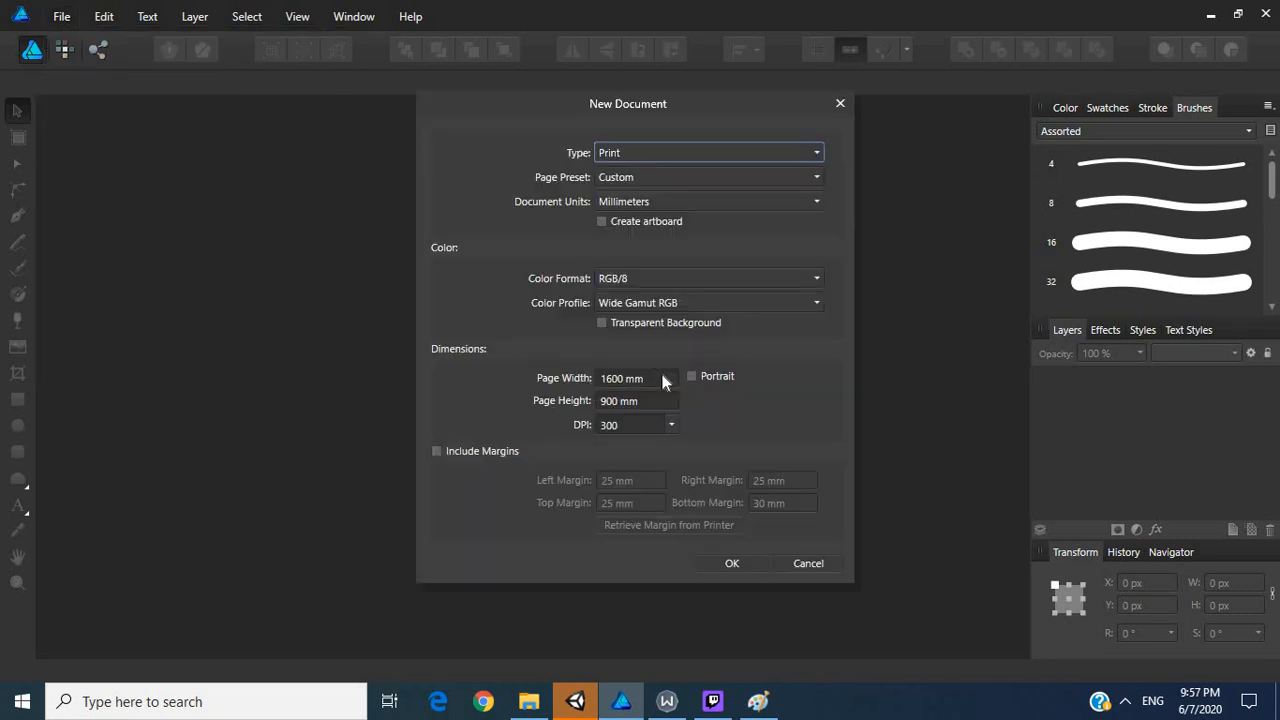
pyautogui.click(648, 378)
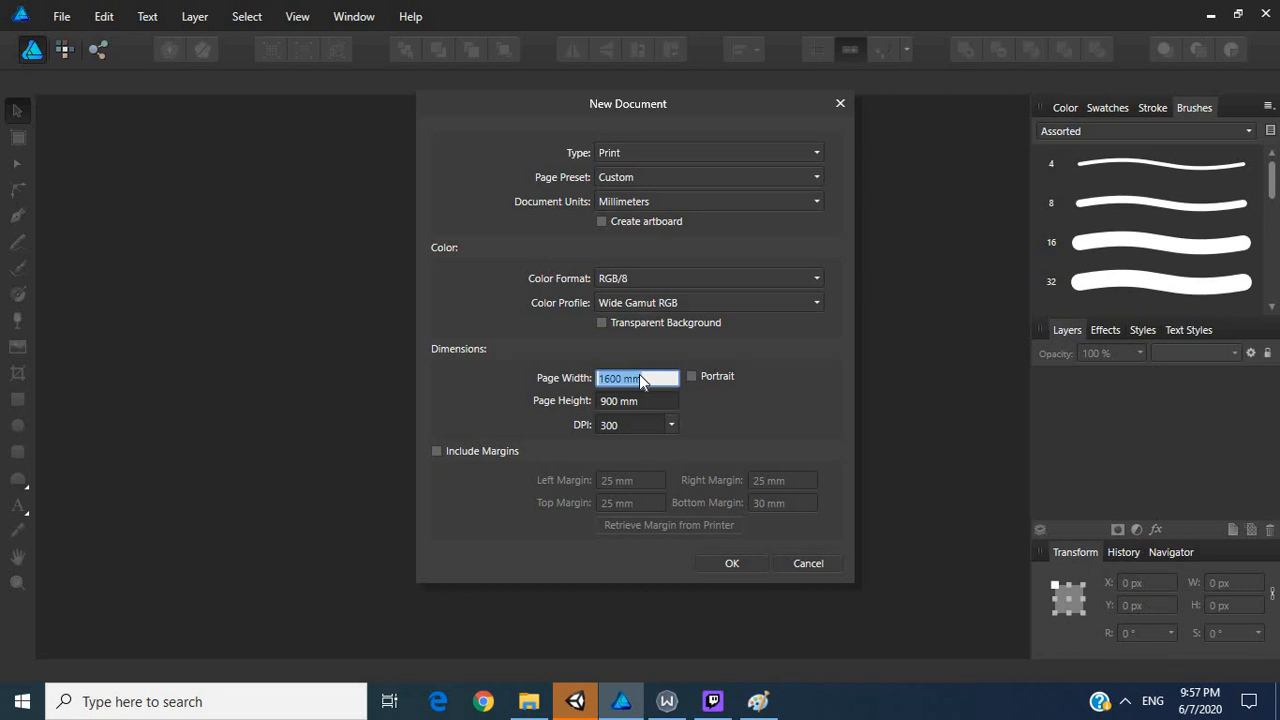
pyautogui.write('800')
pyautogui.click(619, 401)
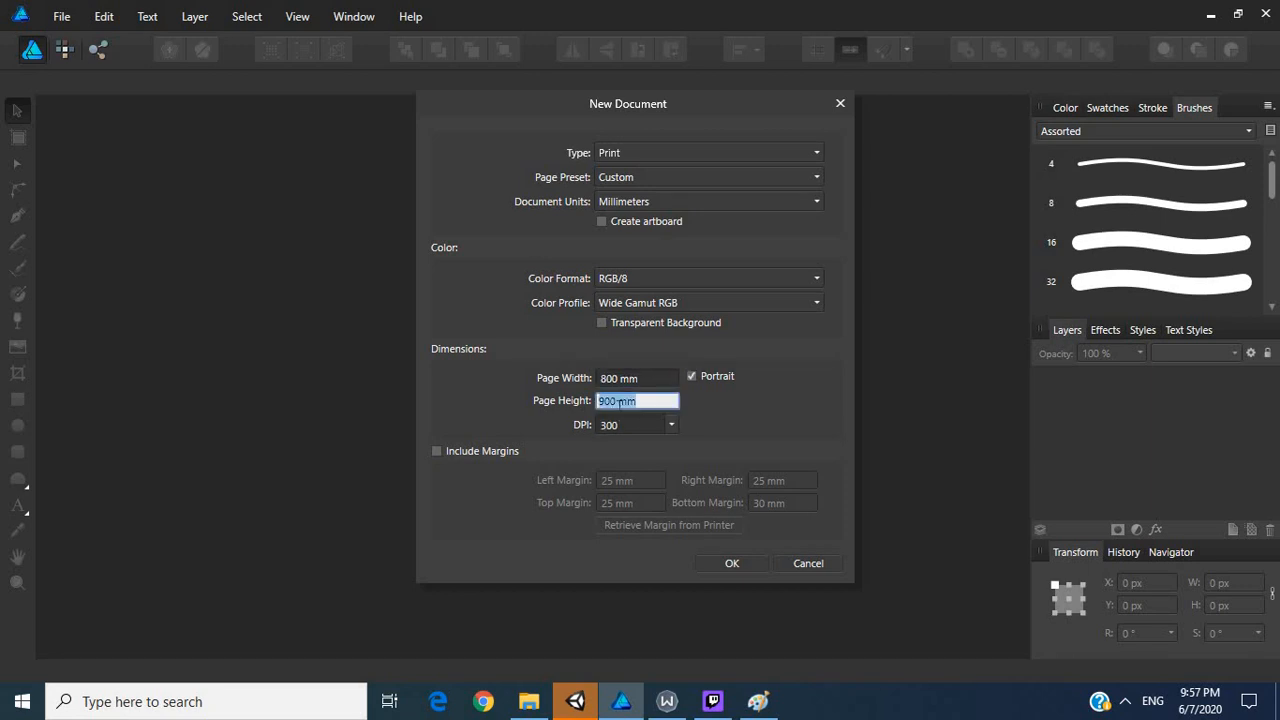
pyautogui.press('BackSpace')
pyautogui.write('600')
pyautogui.press('Return')
pyautogui.click(732, 564)
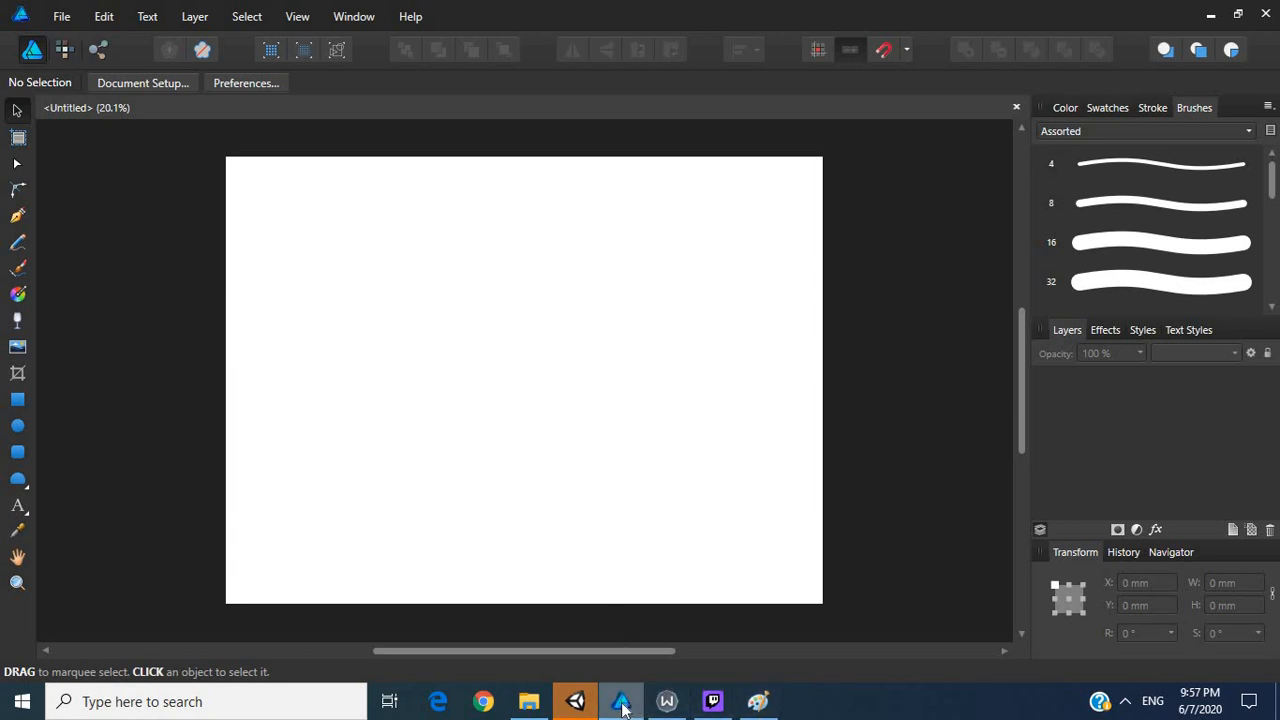
# Step: Check the reference image in Paint, and sketch a closed wavy ground outline with the Pencil tool across the page's lower third, joining its end nodes
pyautogui.click(760, 704)
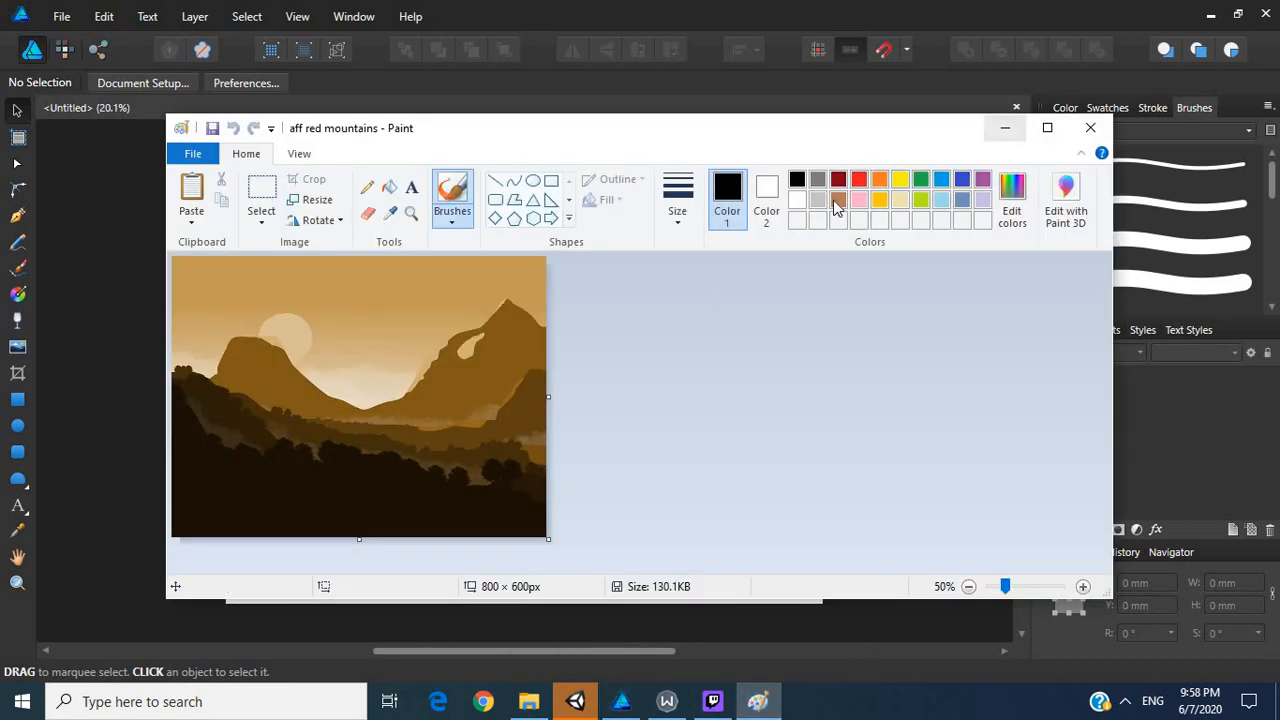
pyautogui.click(1002, 129)
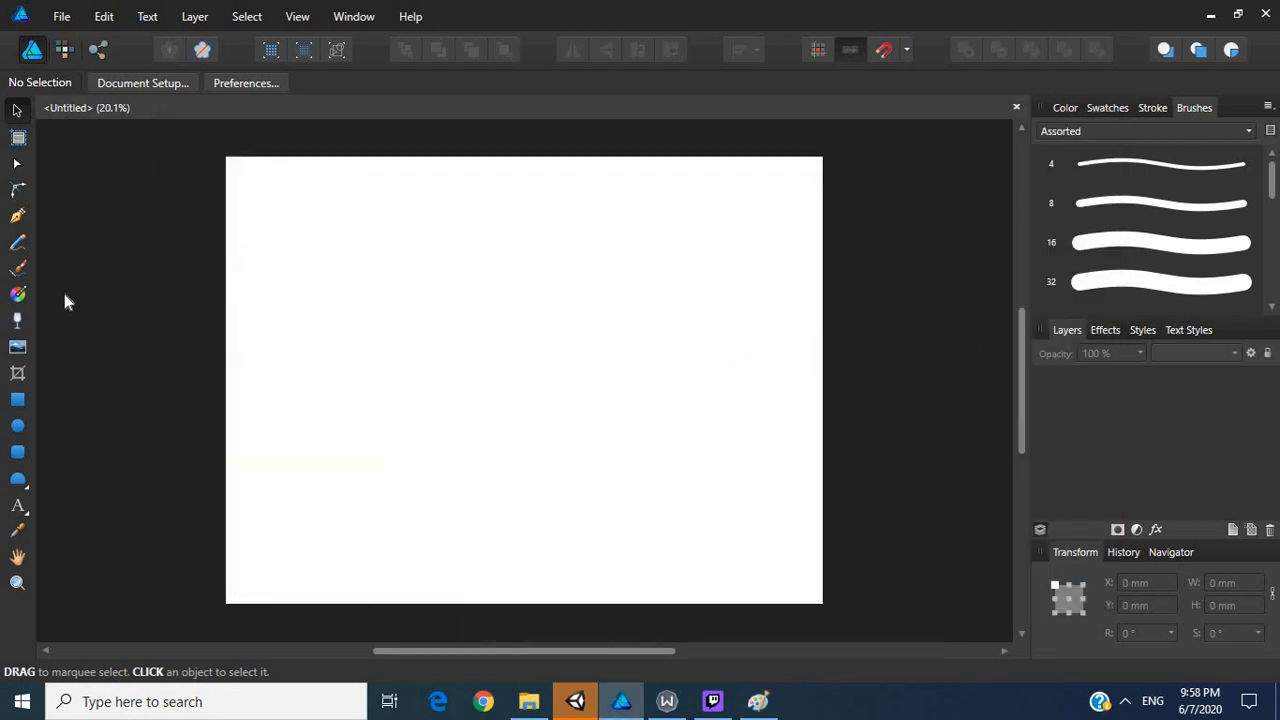
pyautogui.click(18, 246)
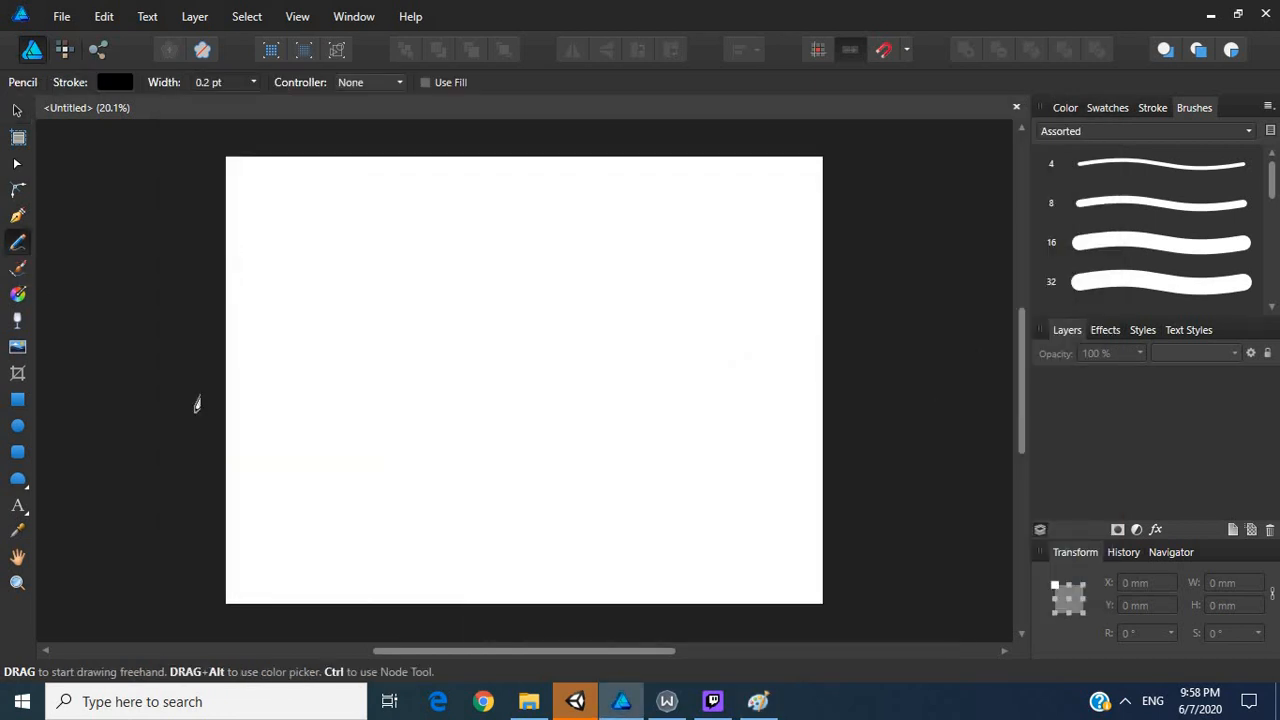
pyautogui.moveTo(311, 467)
pyautogui.mouseDown()
pyautogui.moveTo(558, 525)
pyautogui.moveTo(752, 493)
pyautogui.moveTo(821, 498)
pyautogui.moveTo(851, 598)
pyautogui.moveTo(810, 633)
pyautogui.moveTo(745, 640)
pyautogui.moveTo(663, 644)
pyautogui.moveTo(532, 616)
pyautogui.moveTo(340, 645)
pyautogui.moveTo(226, 629)
pyautogui.moveTo(181, 600)
pyautogui.moveTo(191, 485)
pyautogui.mouseUp()
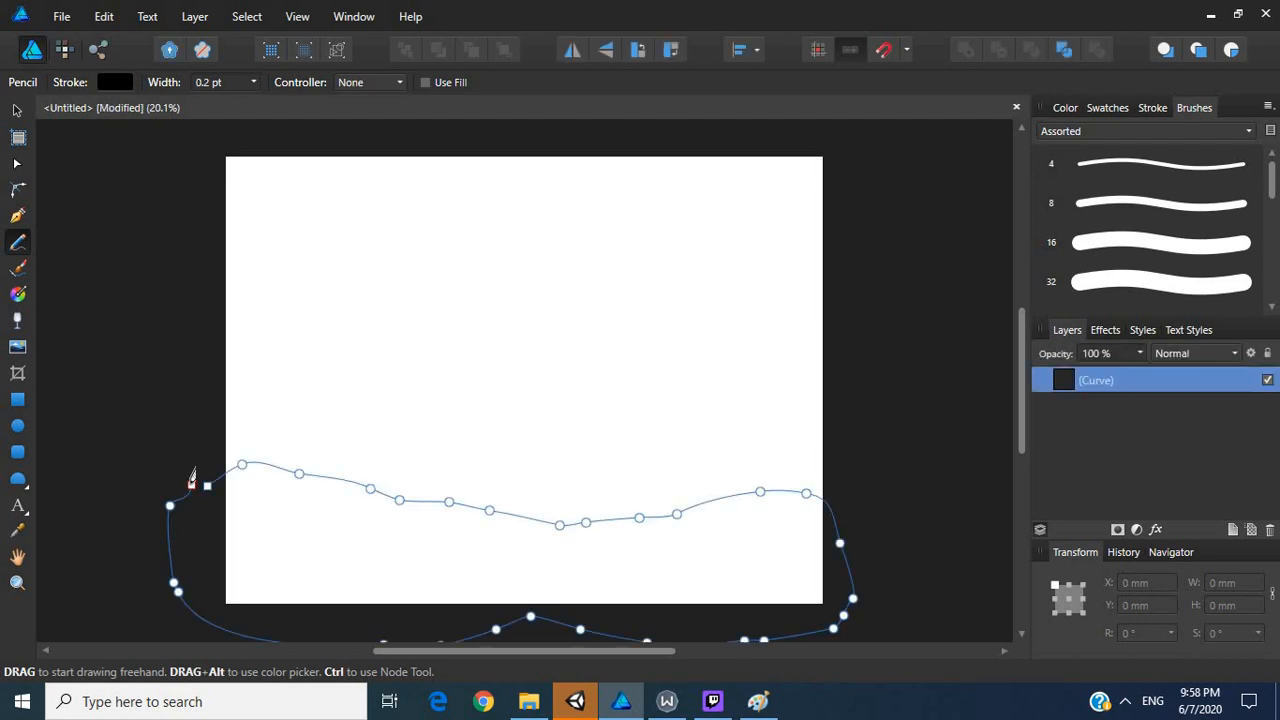
pyautogui.press('a')
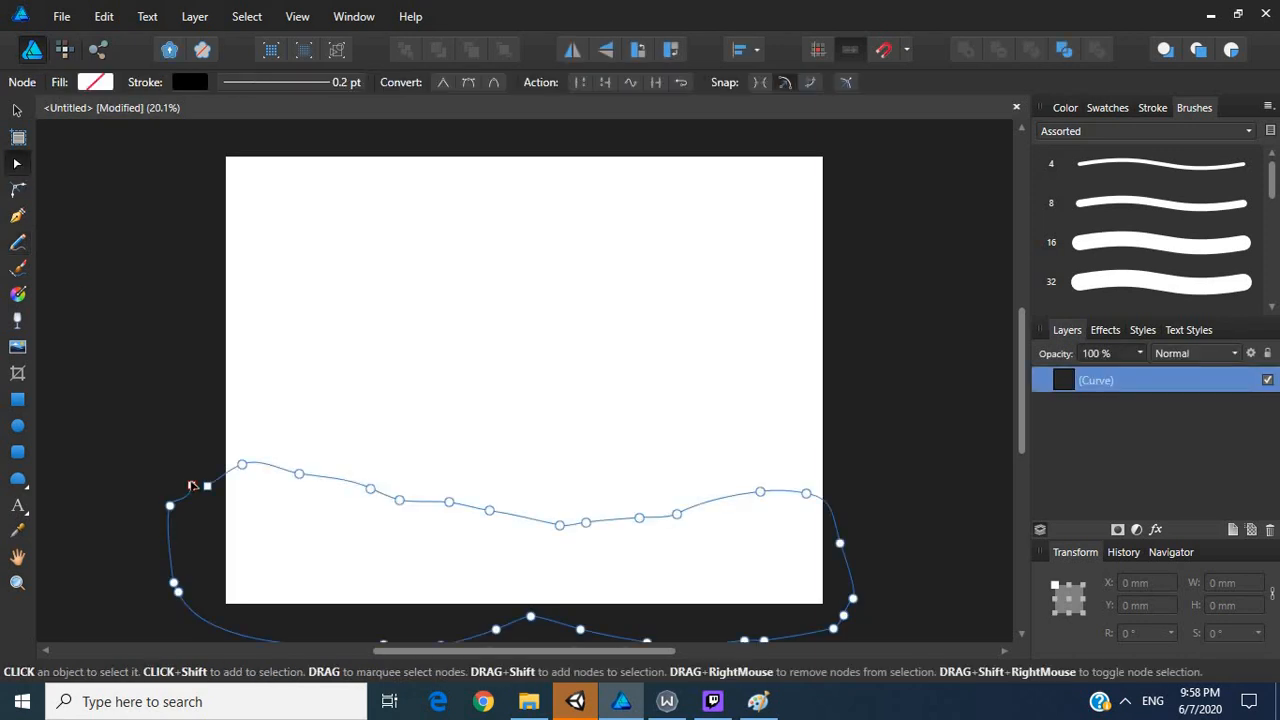
pyautogui.click(191, 486)
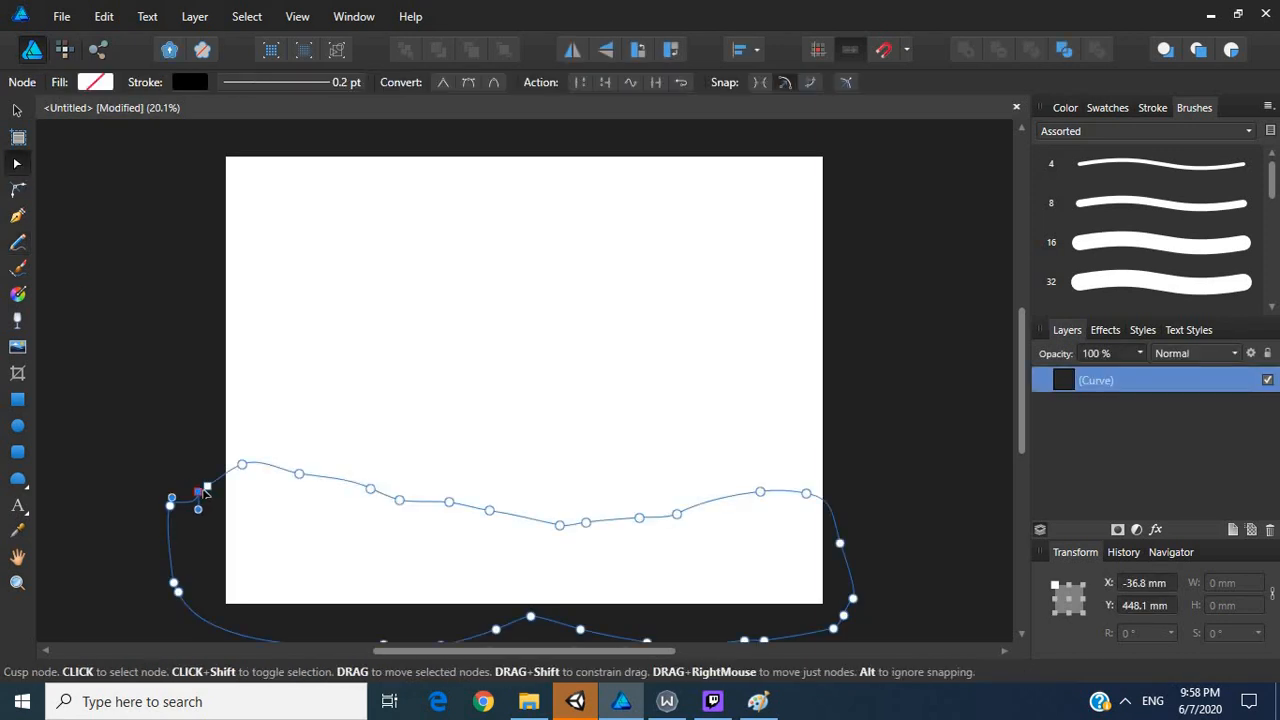
pyautogui.click(147, 406)
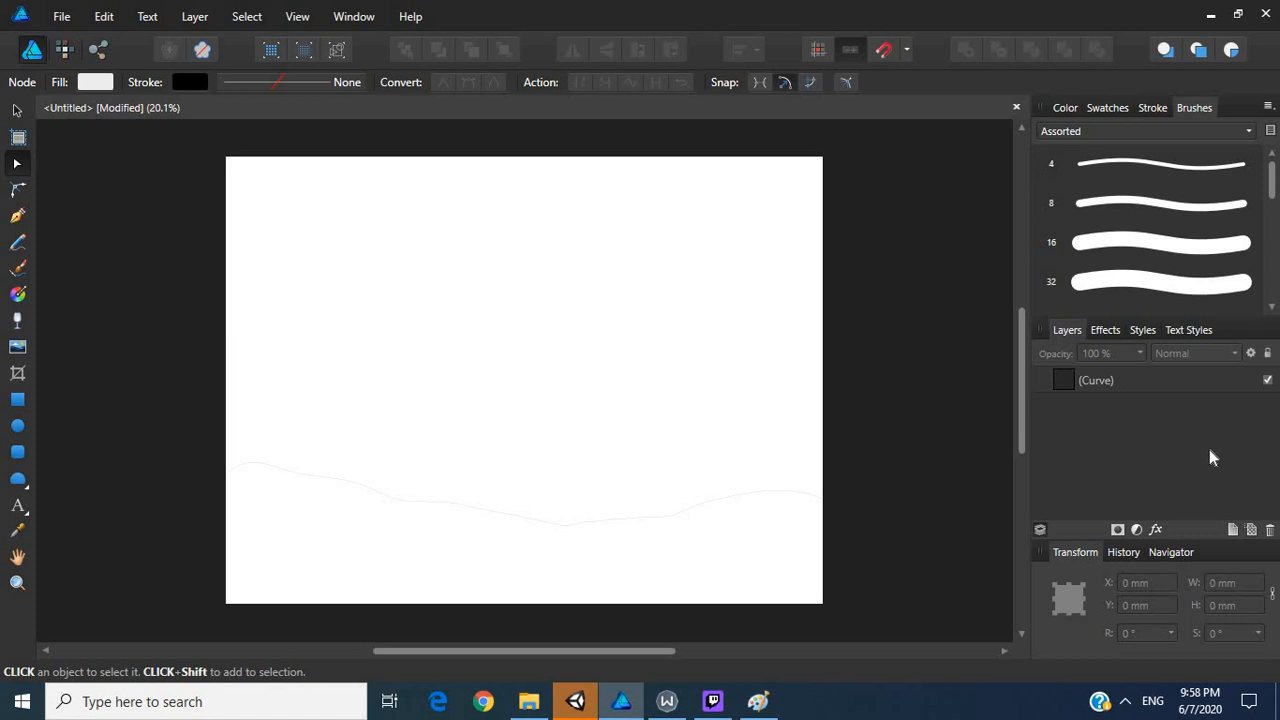
# Step: Rename the ground curve's layer as ground1
pyautogui.click(1114, 392)
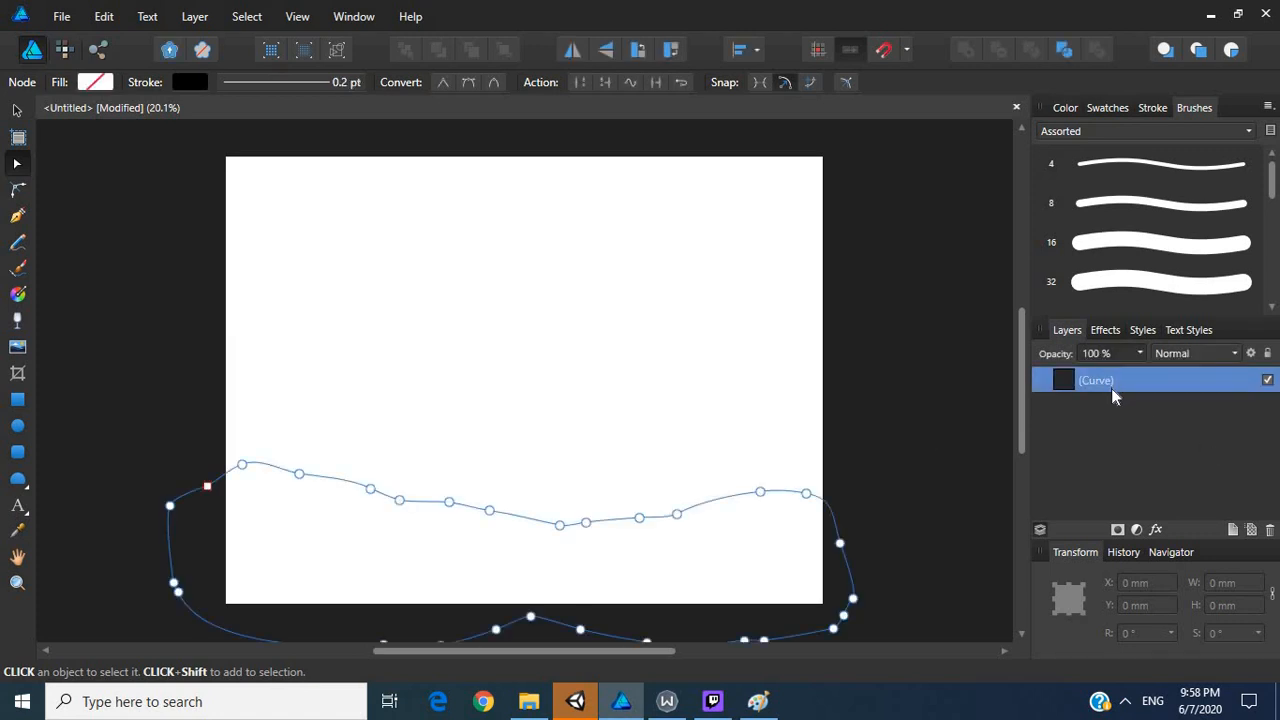
pyautogui.doubleClick(1099, 380)
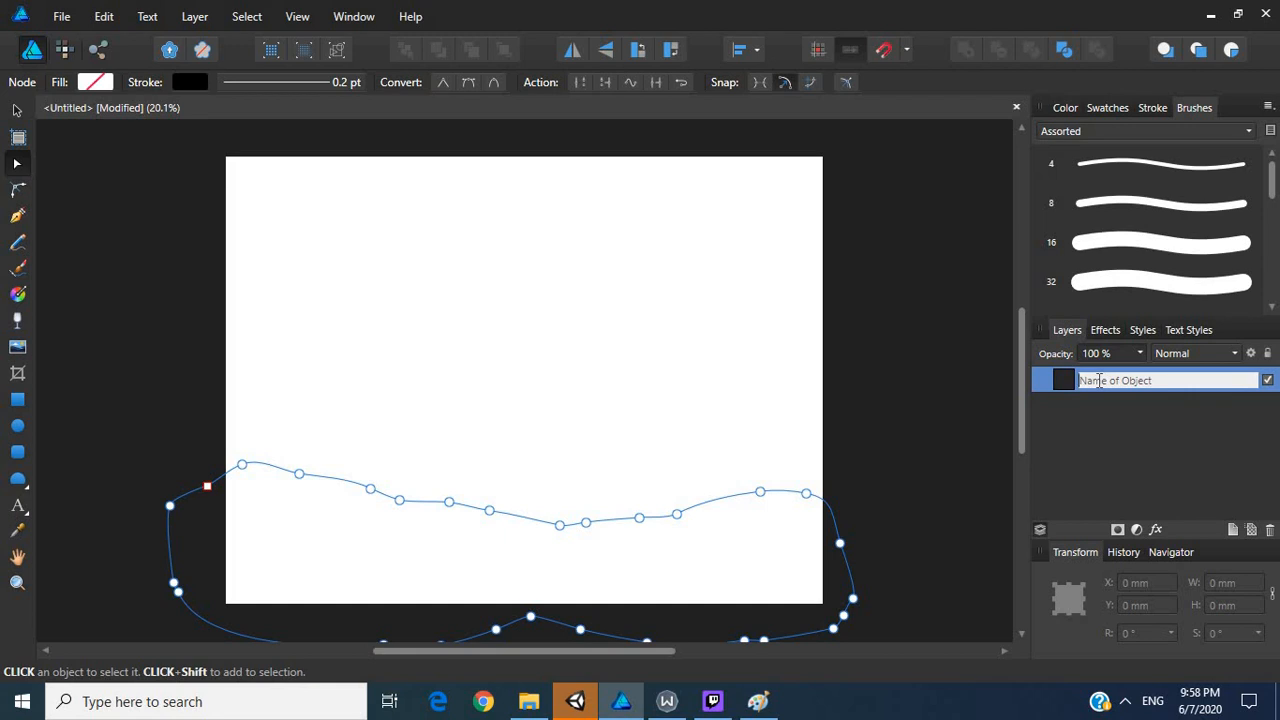
pyautogui.write('ground1')
pyautogui.press('Return')
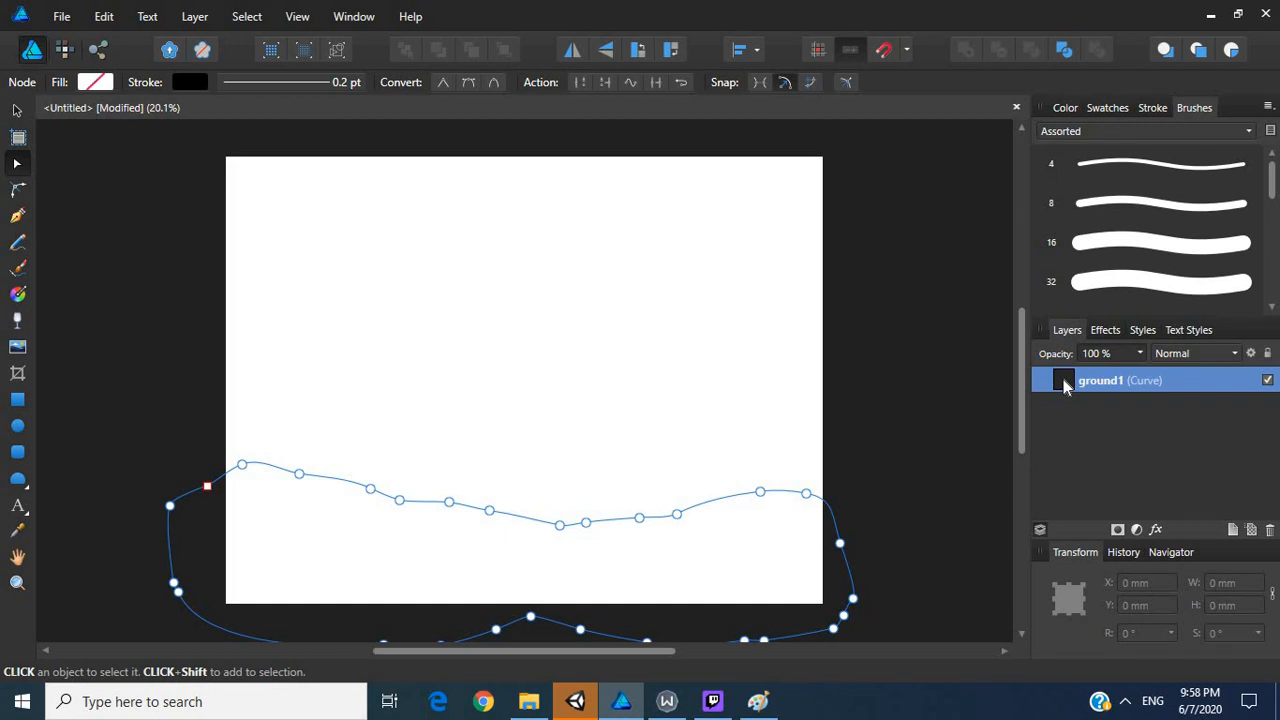
# Step: Fill the ground1 curve with a solid dark navy blue, about H 219, S 100, L 10
pyautogui.click(18, 294)
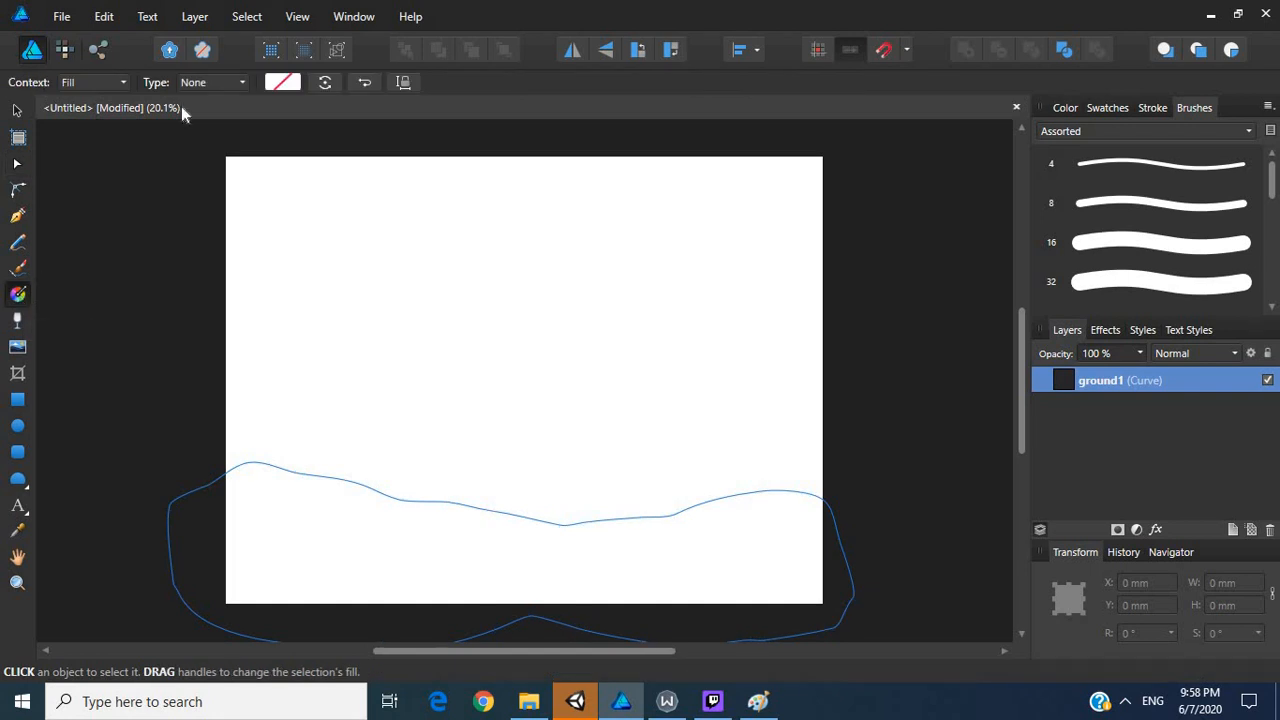
pyautogui.click(278, 86)
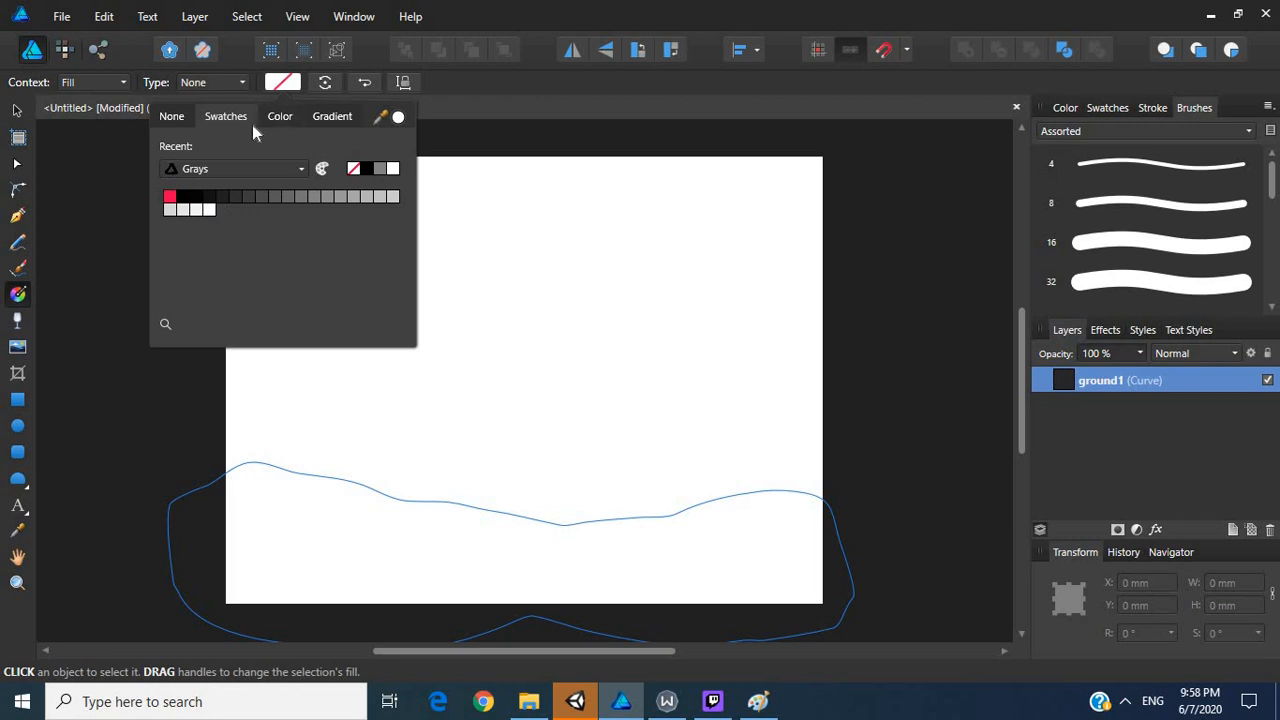
pyautogui.click(1066, 110)
pyautogui.click(1066, 110)
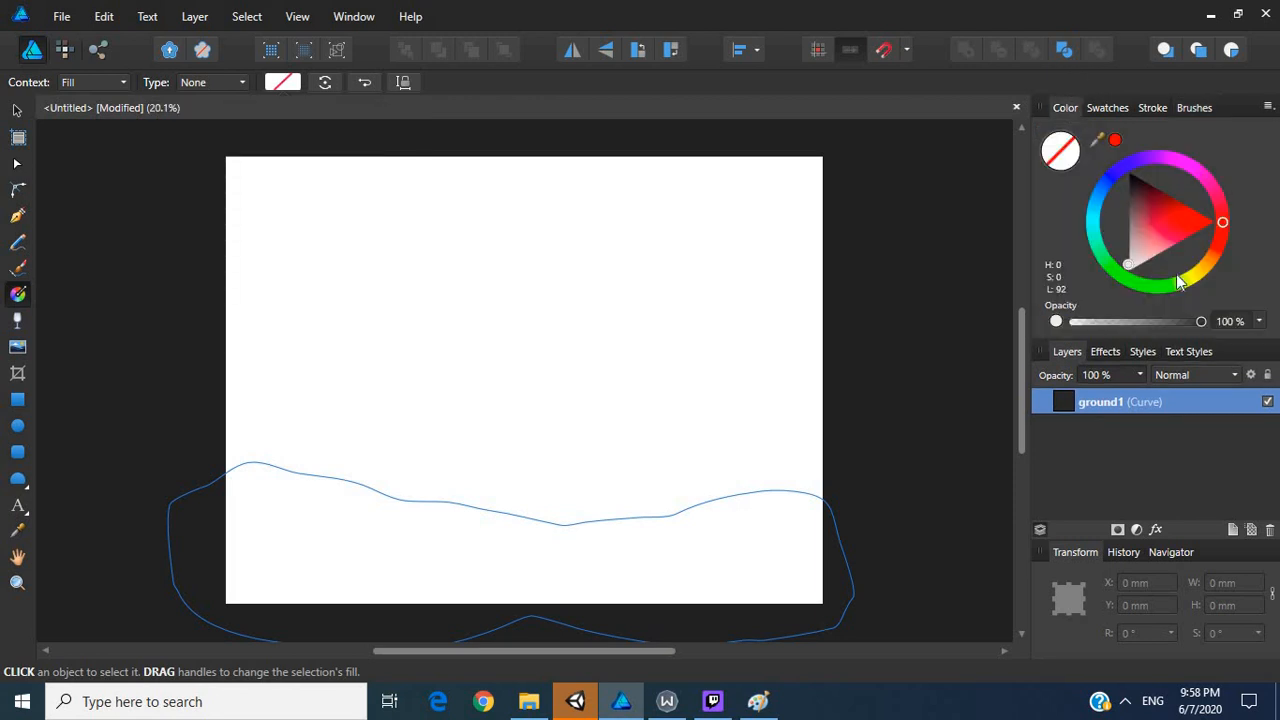
pyautogui.moveTo(1146, 223); pyautogui.dragTo(1181, 233)
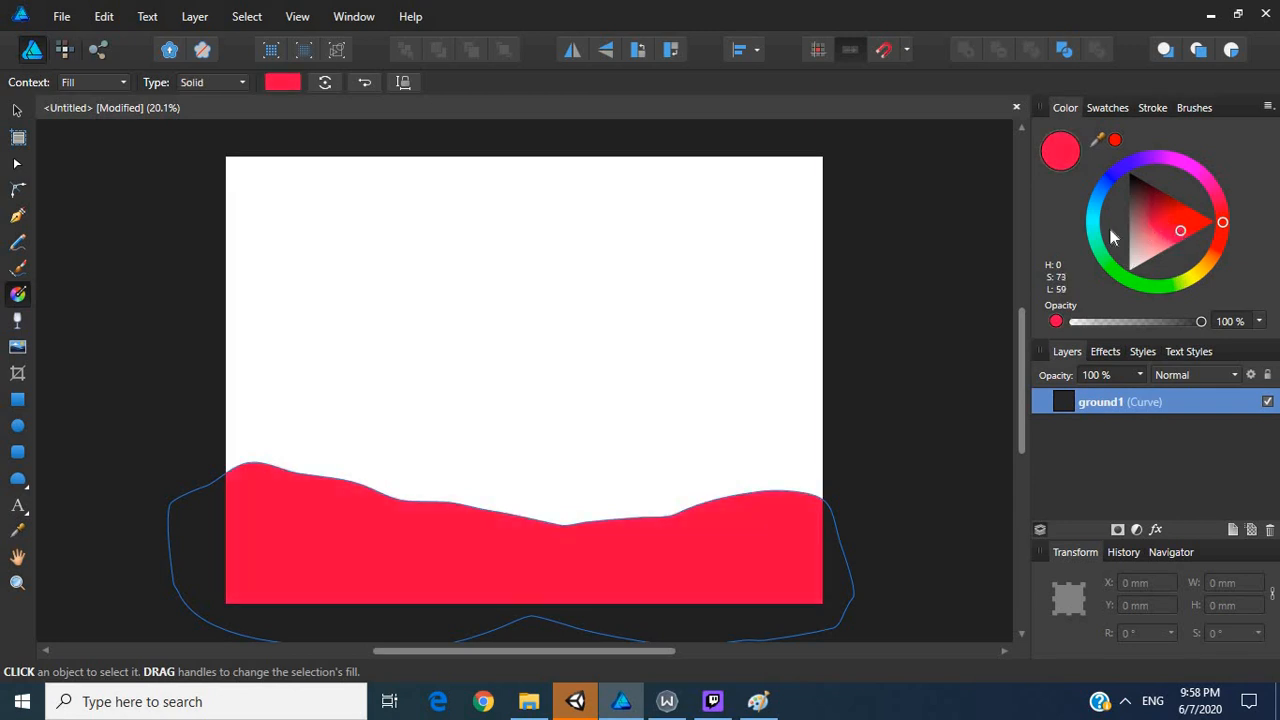
pyautogui.click(1110, 177)
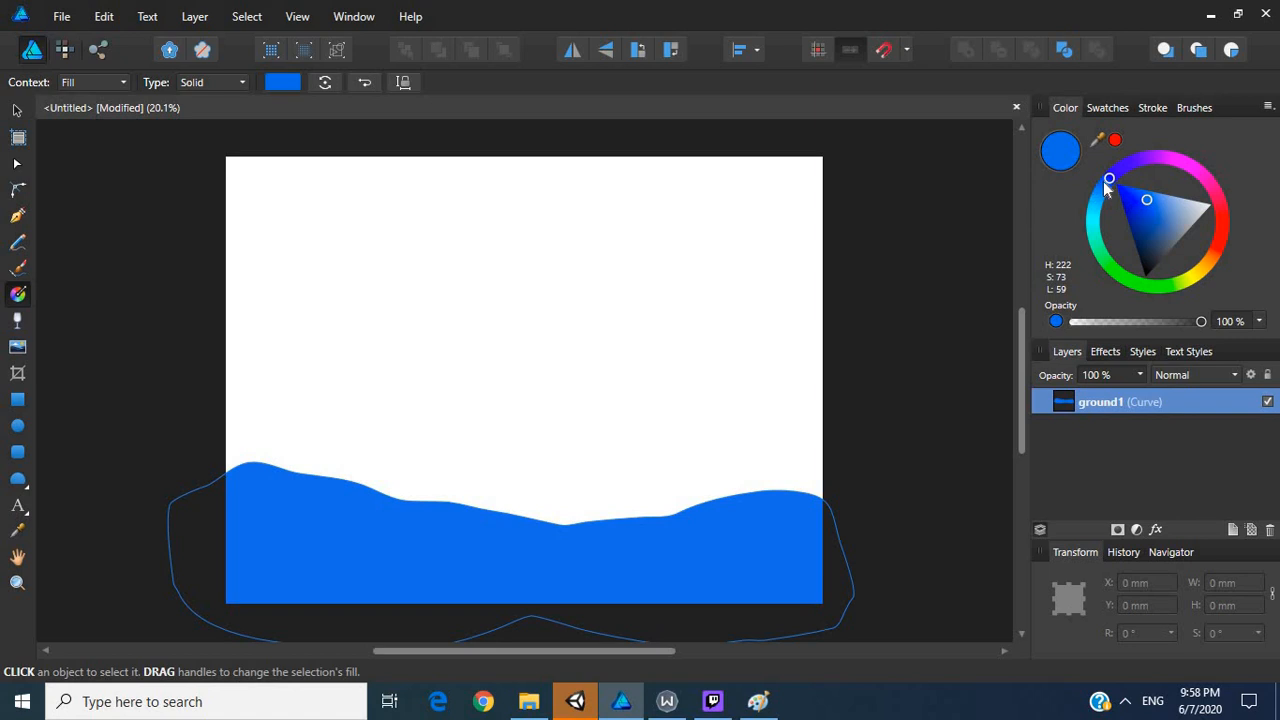
pyautogui.click(1106, 181)
pyautogui.moveTo(1131, 235); pyautogui.dragTo(1142, 266)
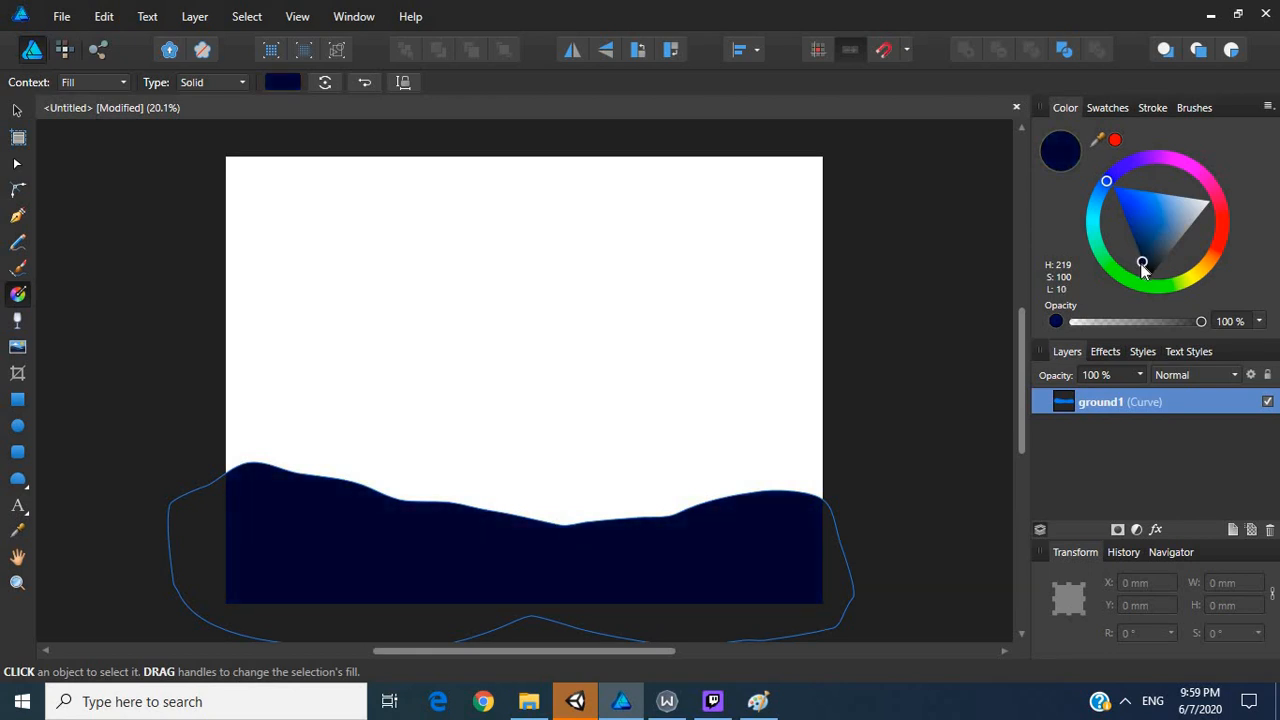
# Step: Sketch a second closed wavy outline with the Pencil tool, its crest above ground1 and its base overlapping it, and join its end nodes
pyautogui.click(18, 243)
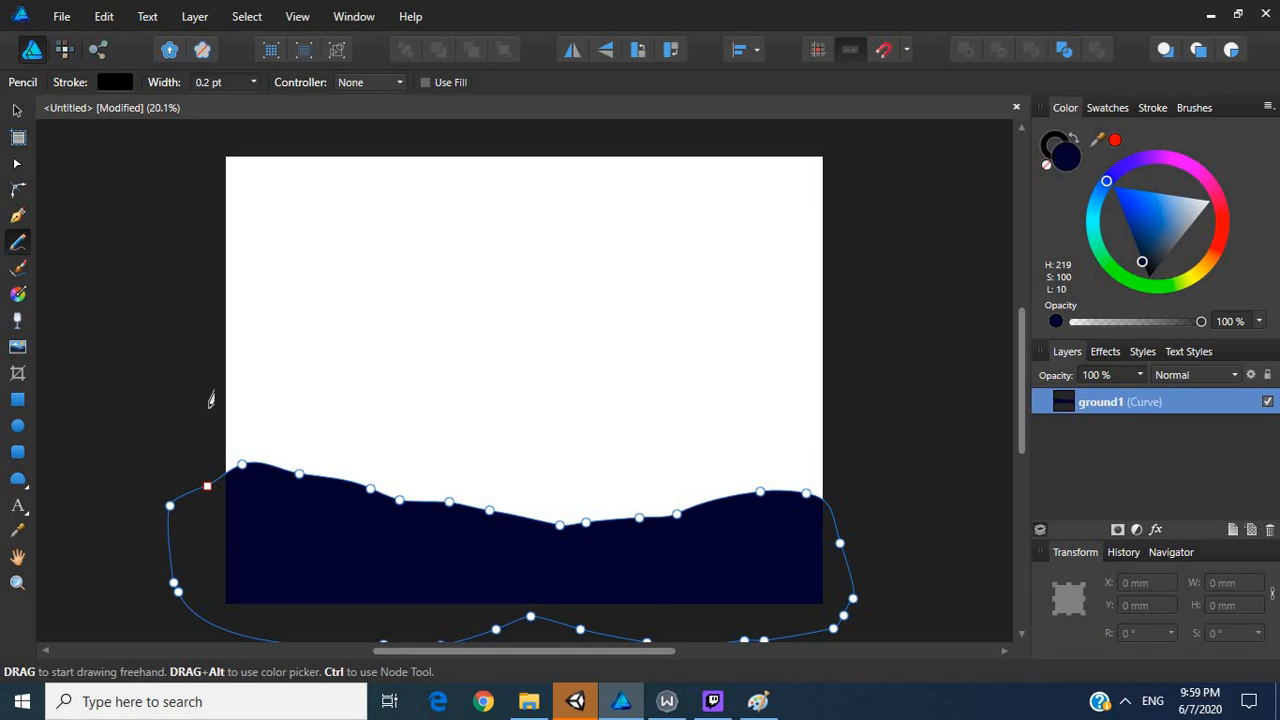
pyautogui.moveTo(215, 403)
pyautogui.mouseDown()
pyautogui.moveTo(293, 399)
pyautogui.moveTo(397, 430)
pyautogui.moveTo(662, 451)
pyautogui.moveTo(826, 434)
pyautogui.moveTo(846, 440)
pyautogui.moveTo(867, 482)
pyautogui.moveTo(863, 528)
pyautogui.mouseUp()
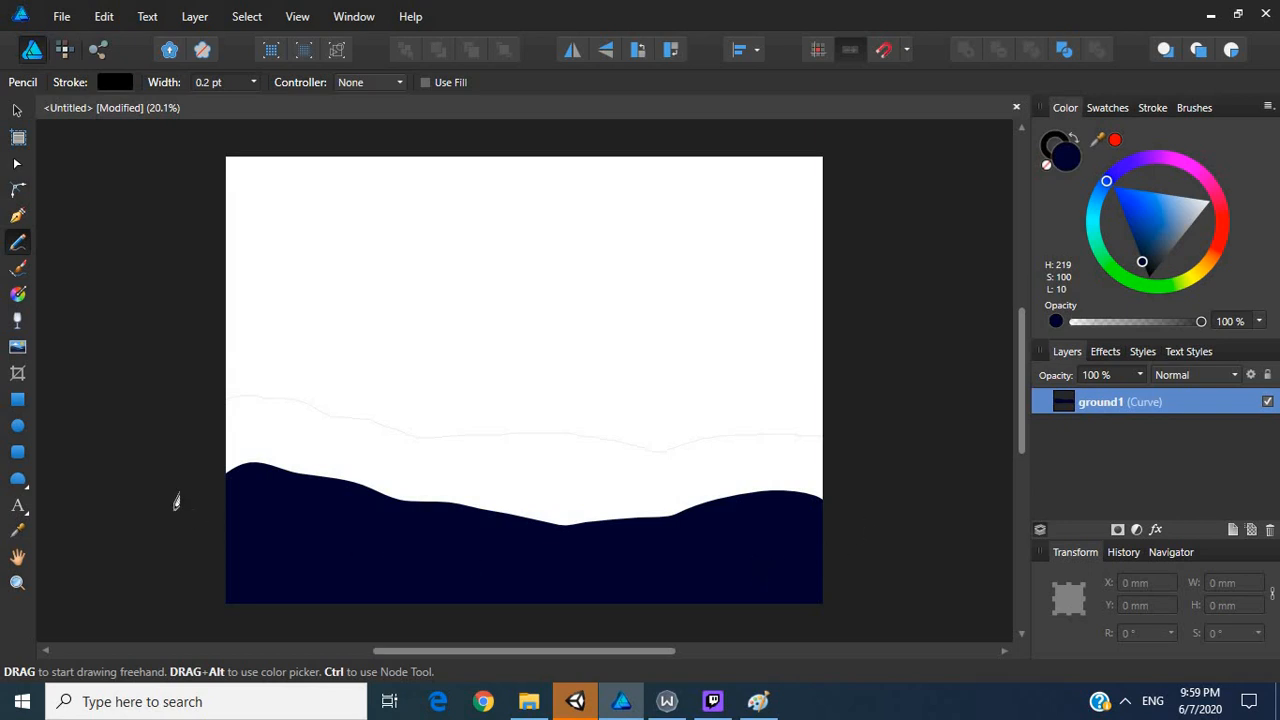
pyautogui.moveTo(181, 419); pyautogui.dragTo(196, 400)
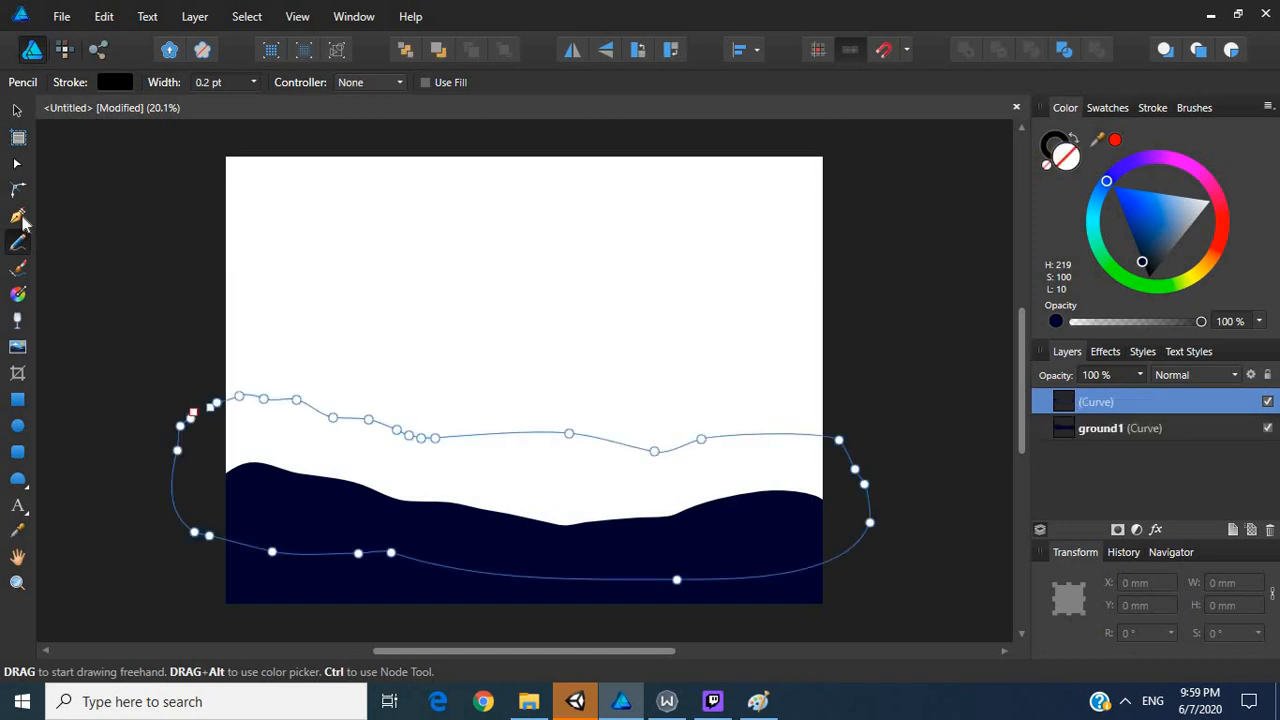
pyautogui.click(17, 165)
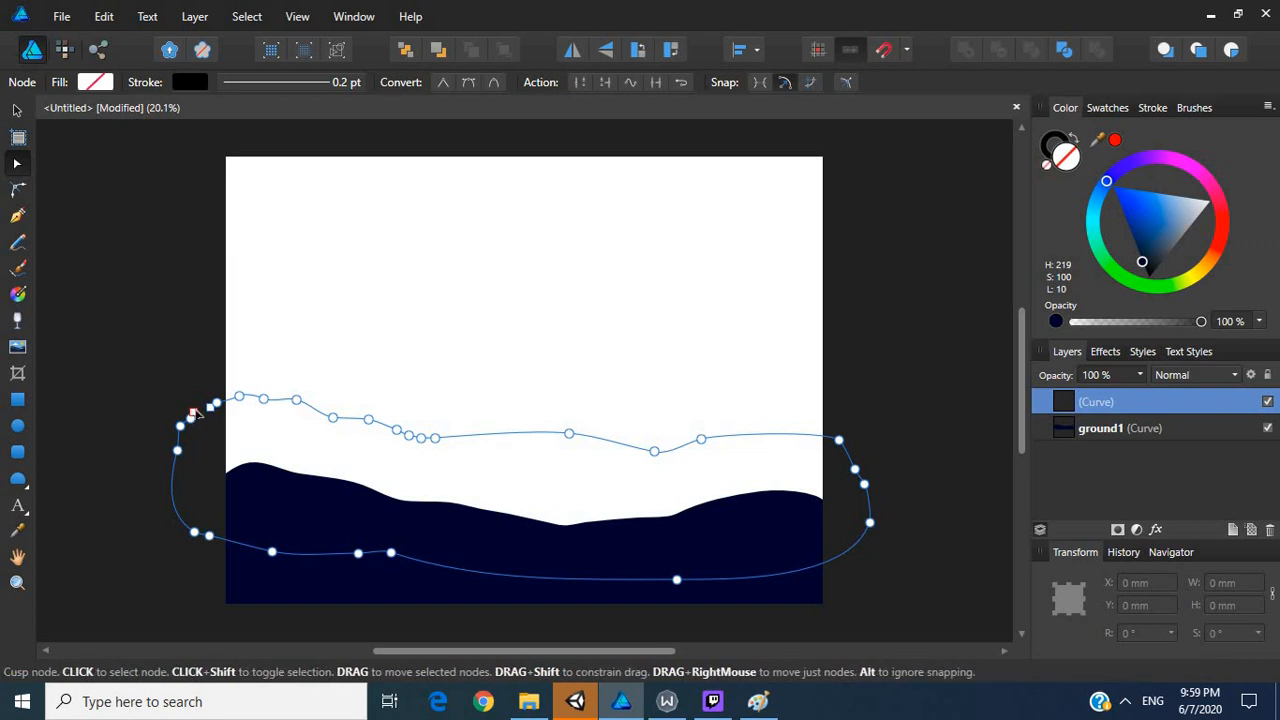
pyautogui.click(210, 408)
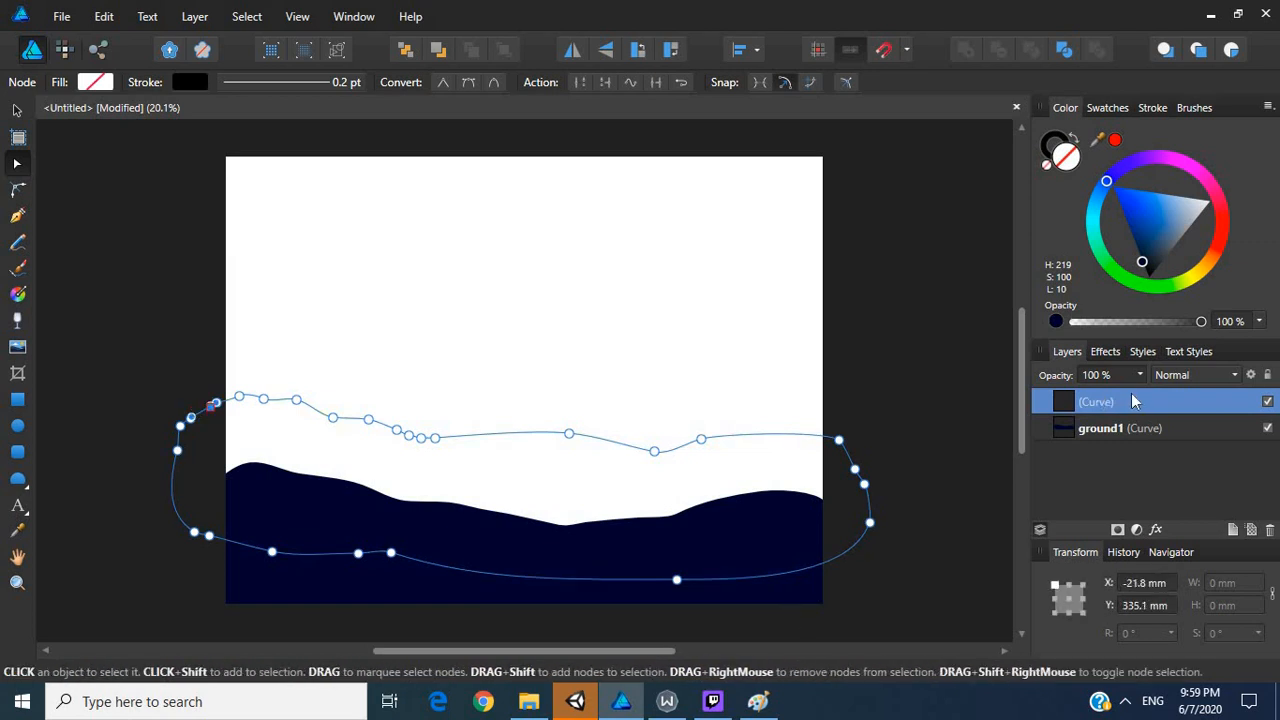
# Step: Rename the second curve's layer as ground 2
pyautogui.doubleClick(1122, 404)
pyautogui.write('h')
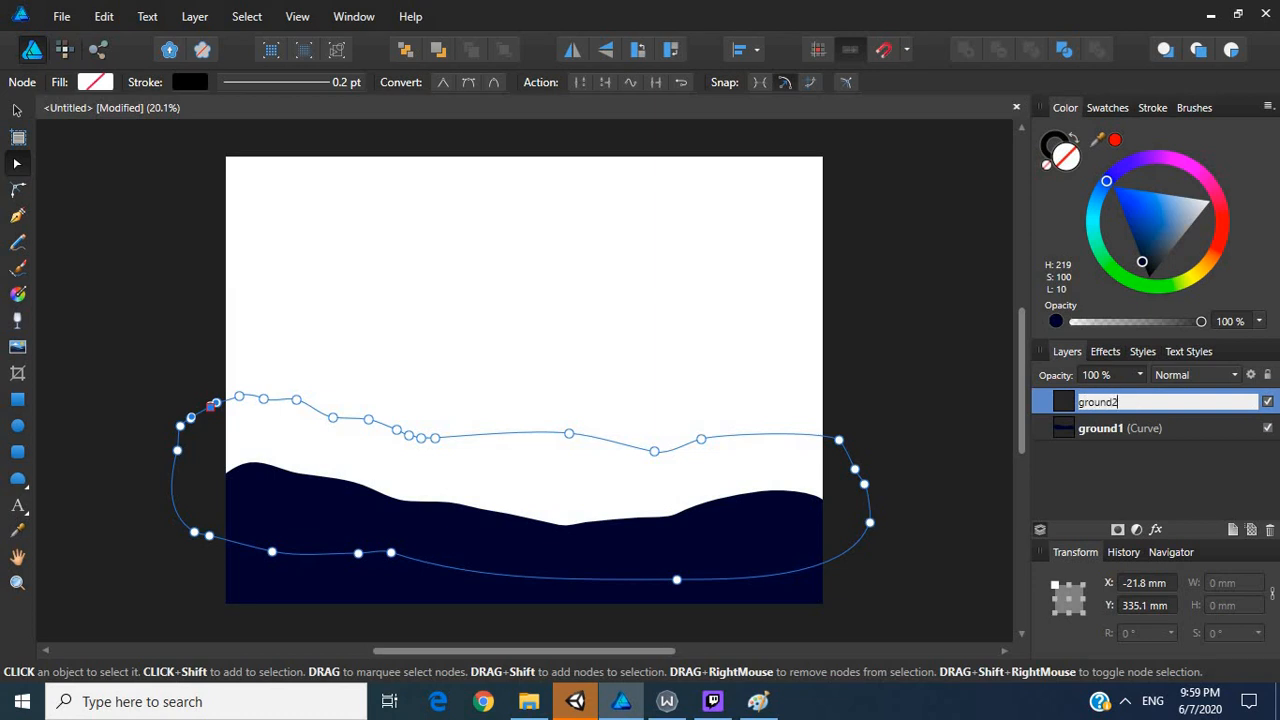
pyautogui.write('round 2')
pyautogui.press('Return')
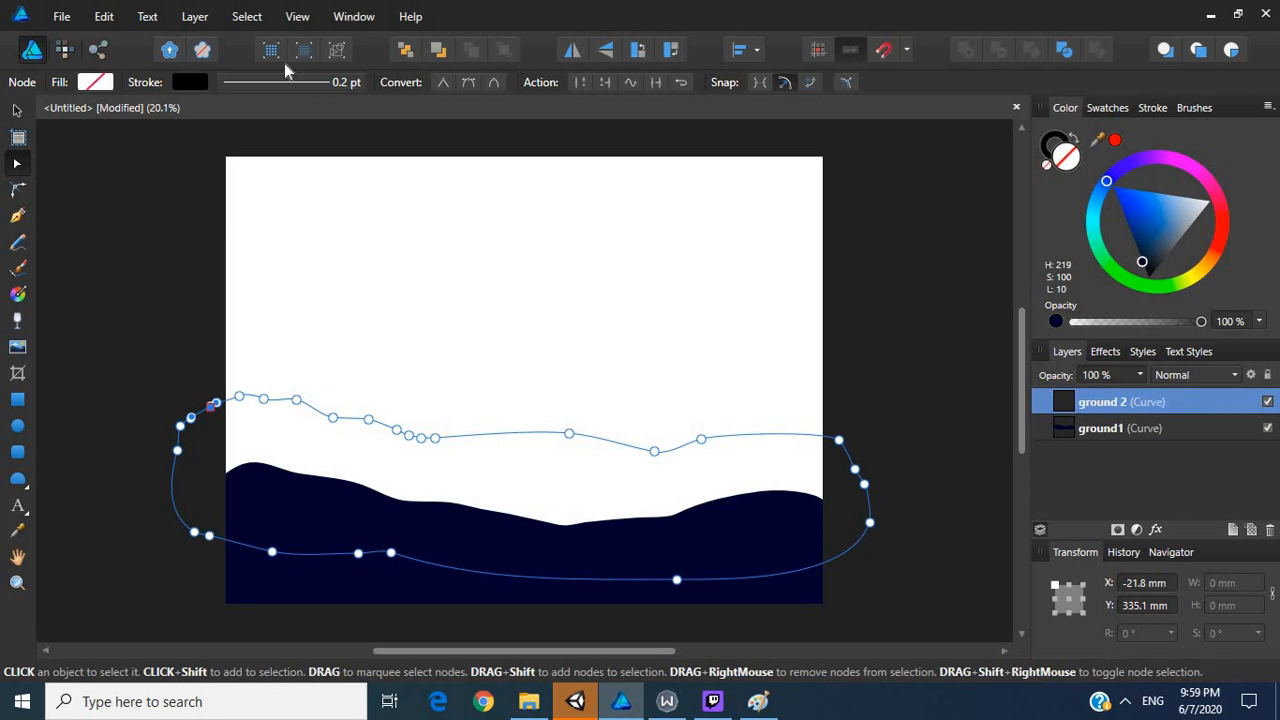
# Step: Fill ground 2 with the navy sampled from ground1 and raise the fill's lightness to 17
pyautogui.click(18, 531)
pyautogui.click(262, 580)
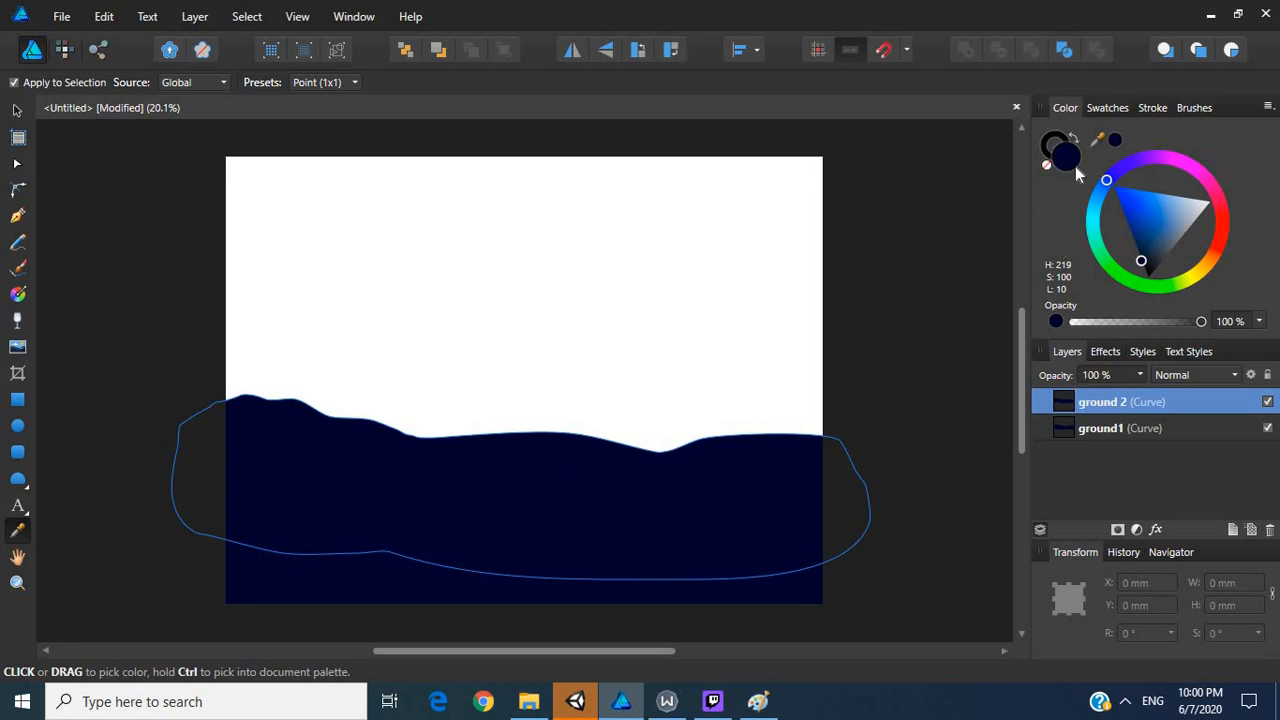
pyautogui.doubleClick(1070, 162)
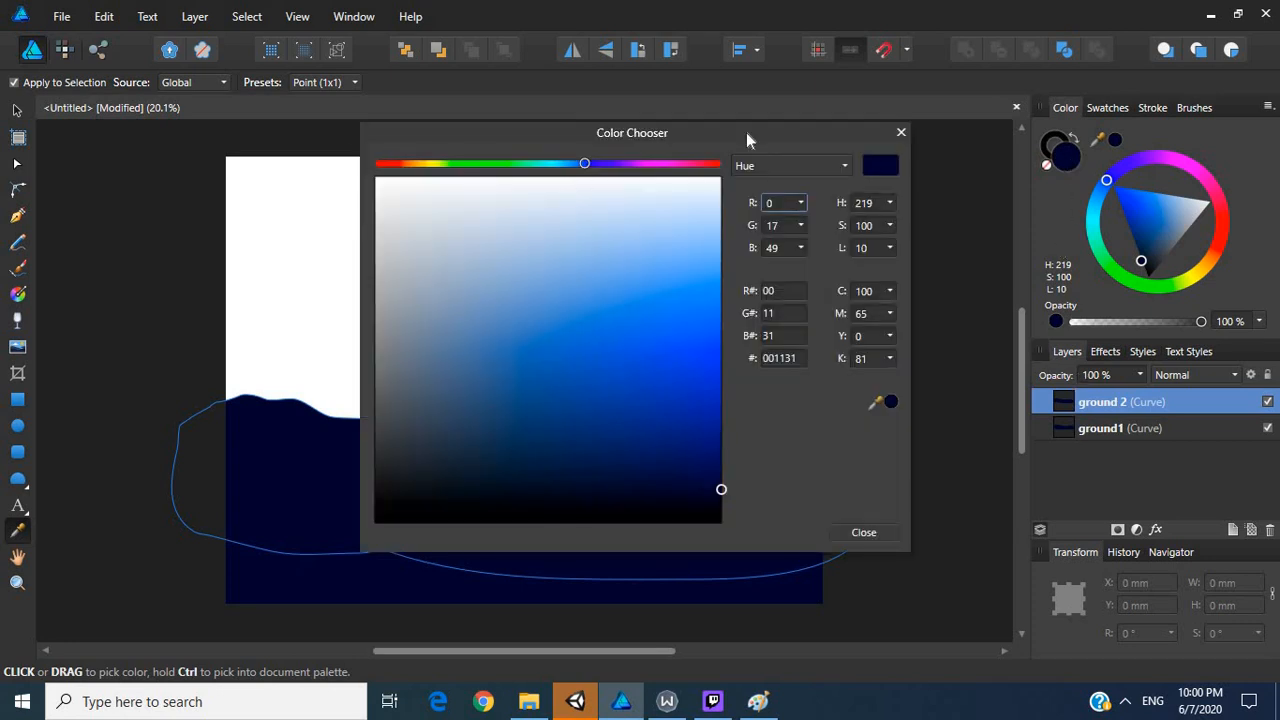
pyautogui.click(810, 167)
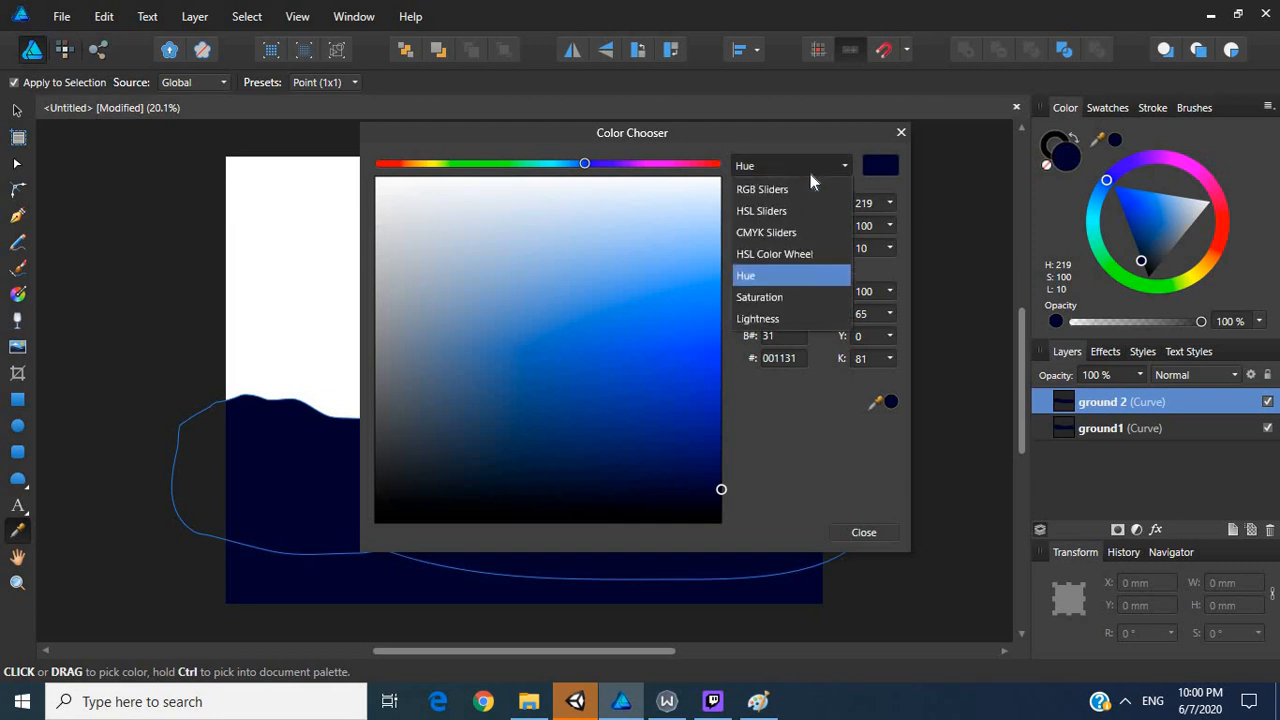
pyautogui.click(801, 318)
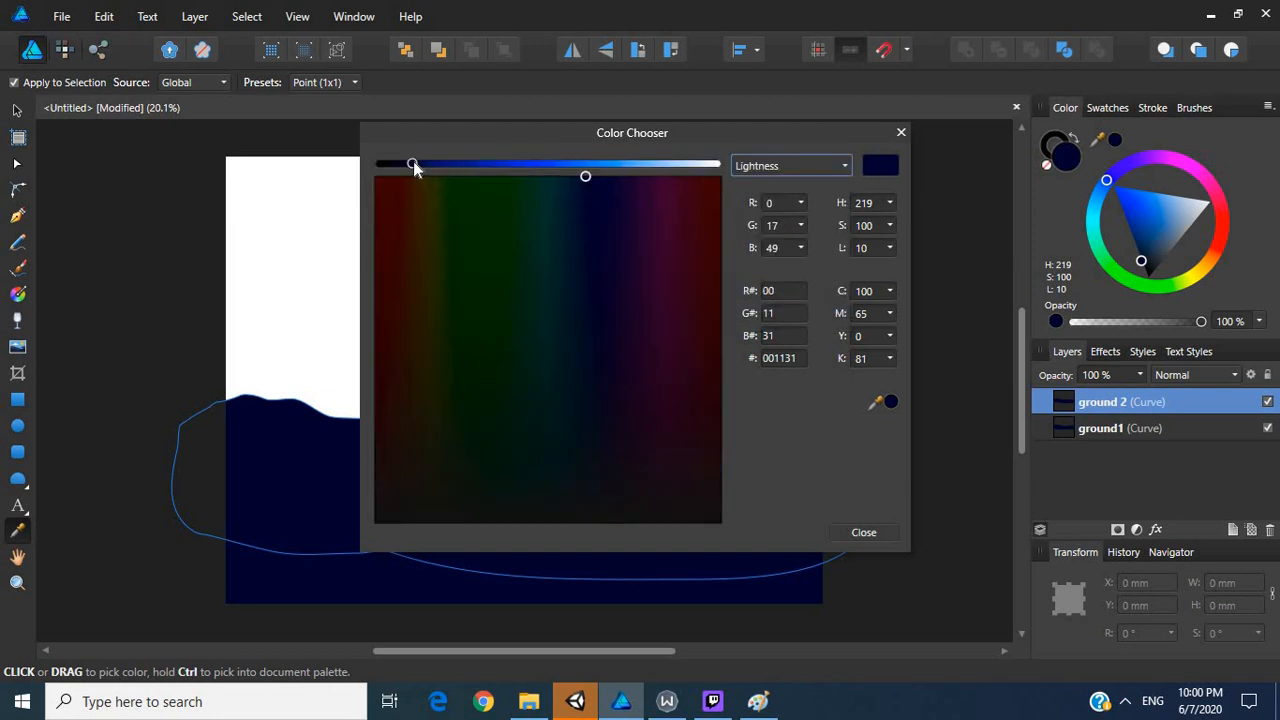
pyautogui.moveTo(413, 163); pyautogui.dragTo(438, 165)
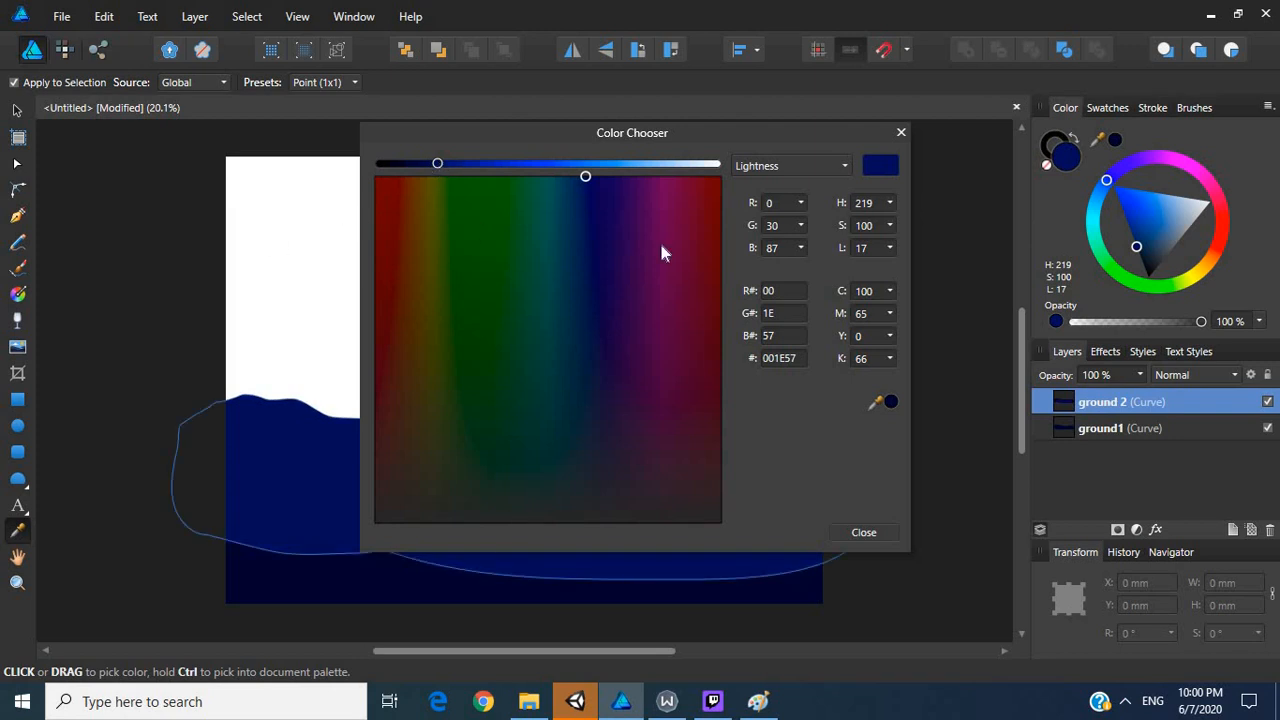
pyautogui.click(901, 132)
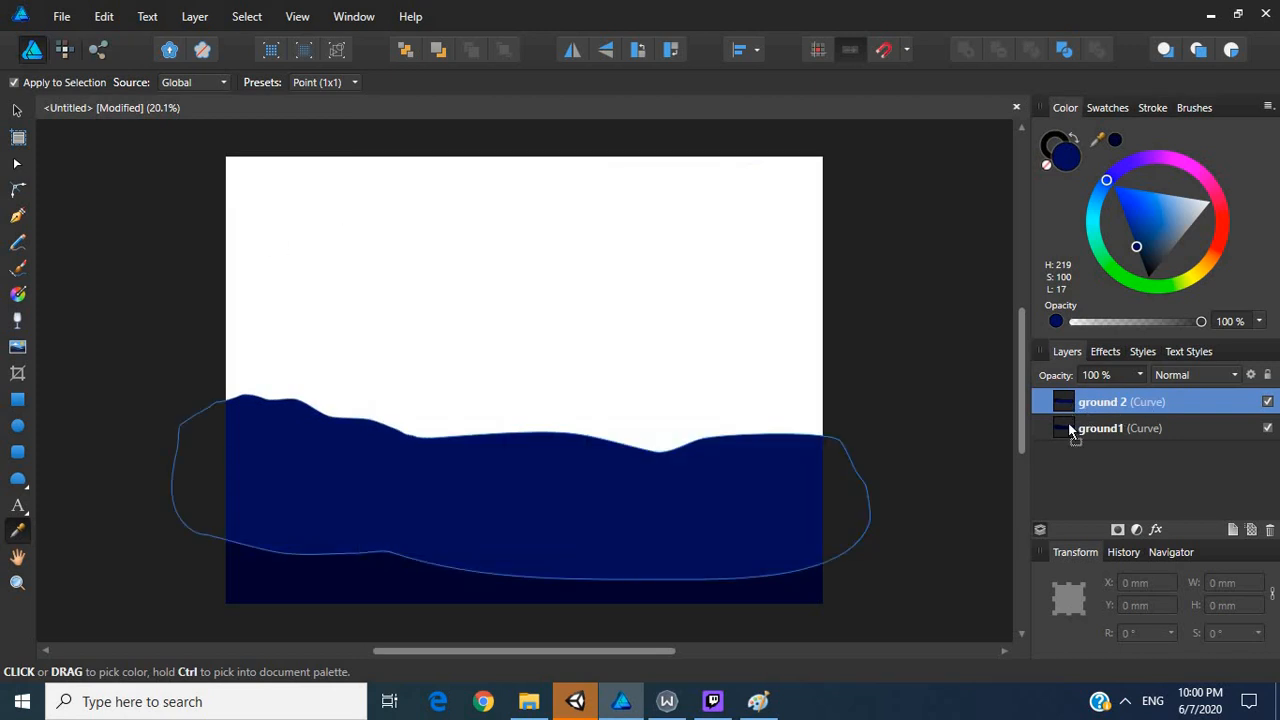
# Step: Move the ground 2 layer beneath ground1 in the stacking order and deselect it
pyautogui.moveTo(1068, 427); pyautogui.dragTo(1068, 439)
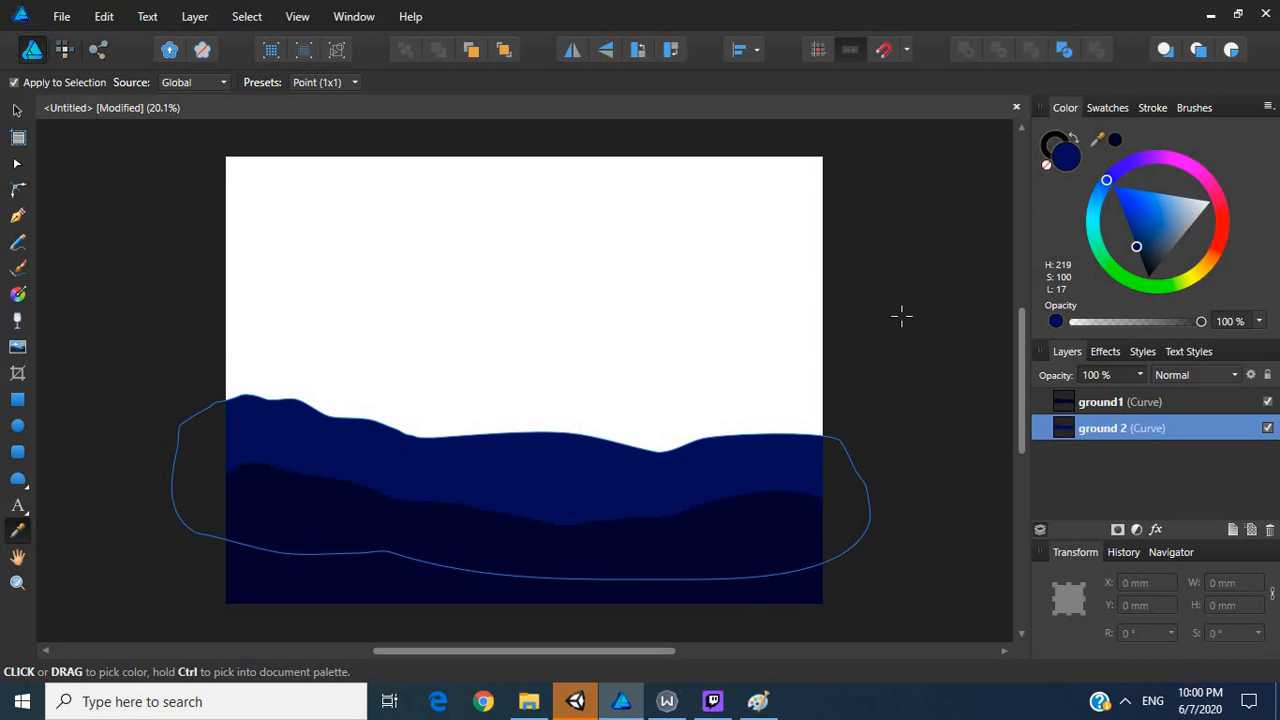
pyautogui.click(901, 317)
pyautogui.hotkey('ctrl', 'z')
pyautogui.click(17, 113)
pyautogui.click(100, 233)
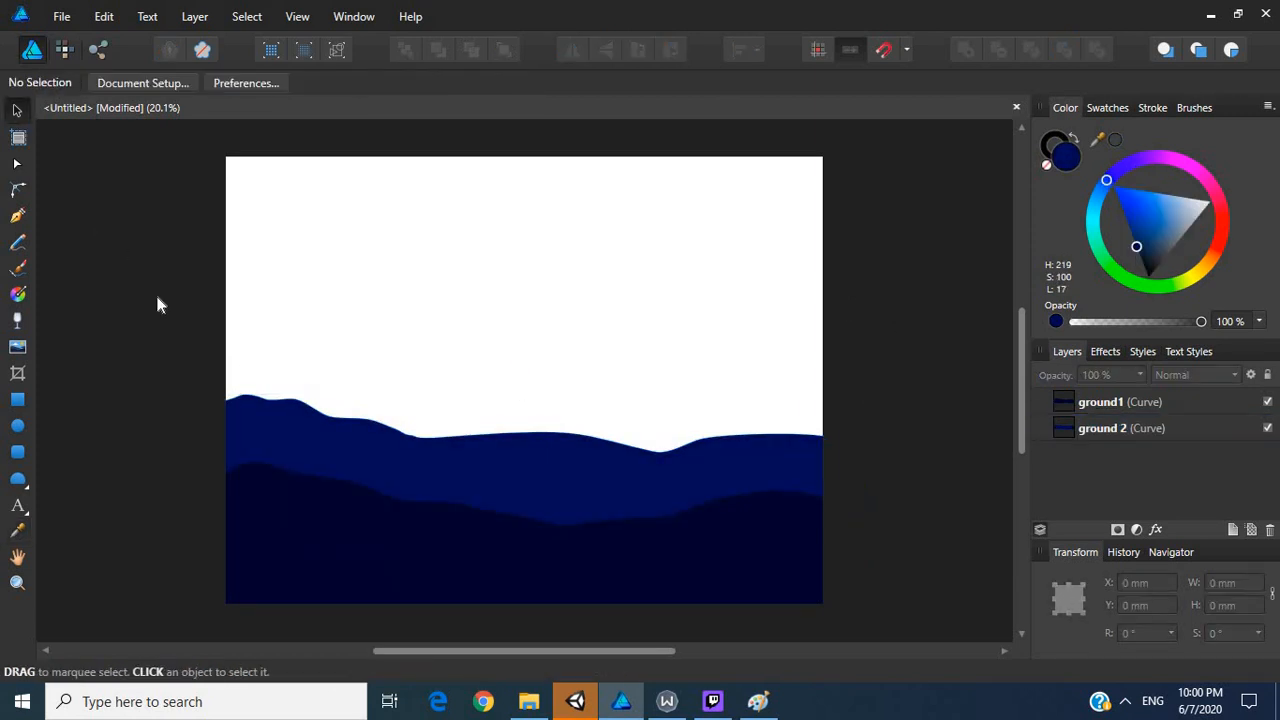
# Step: Move ground 2 slightly lower, rotate it slightly clockwise, and shift it a little to the left
pyautogui.click(506, 485)
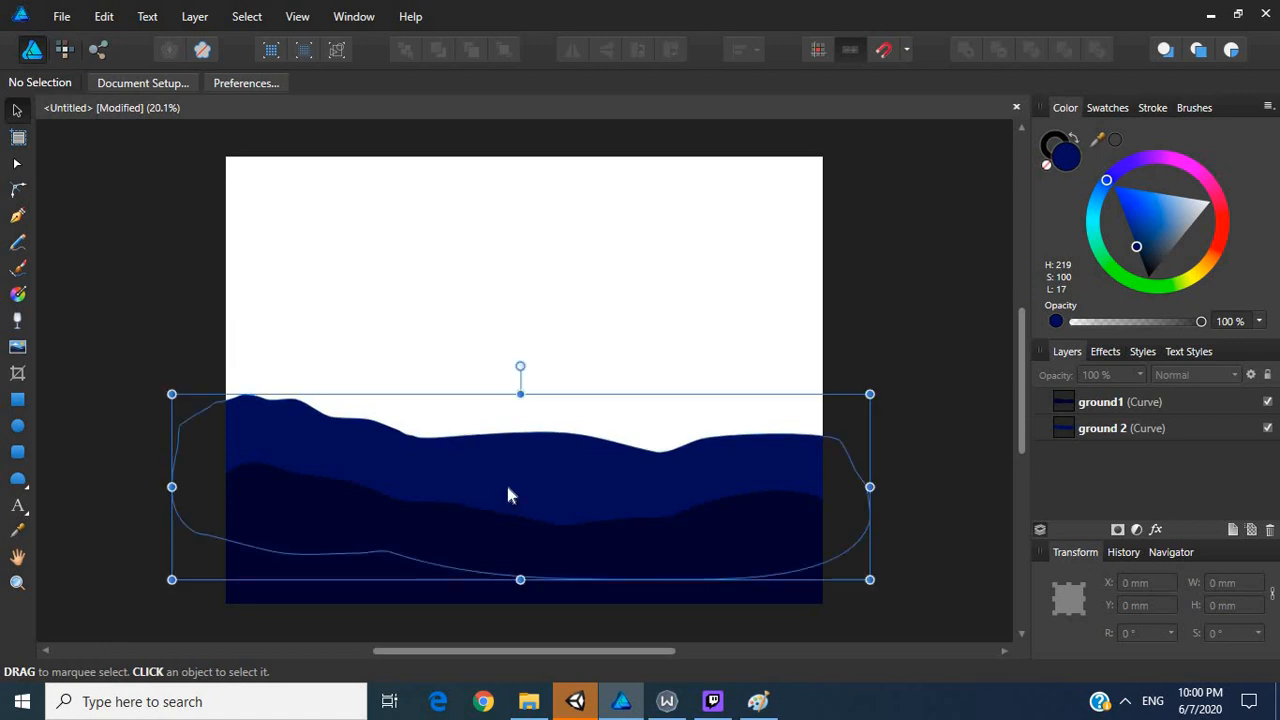
pyautogui.moveTo(542, 492); pyautogui.dragTo(540, 502)
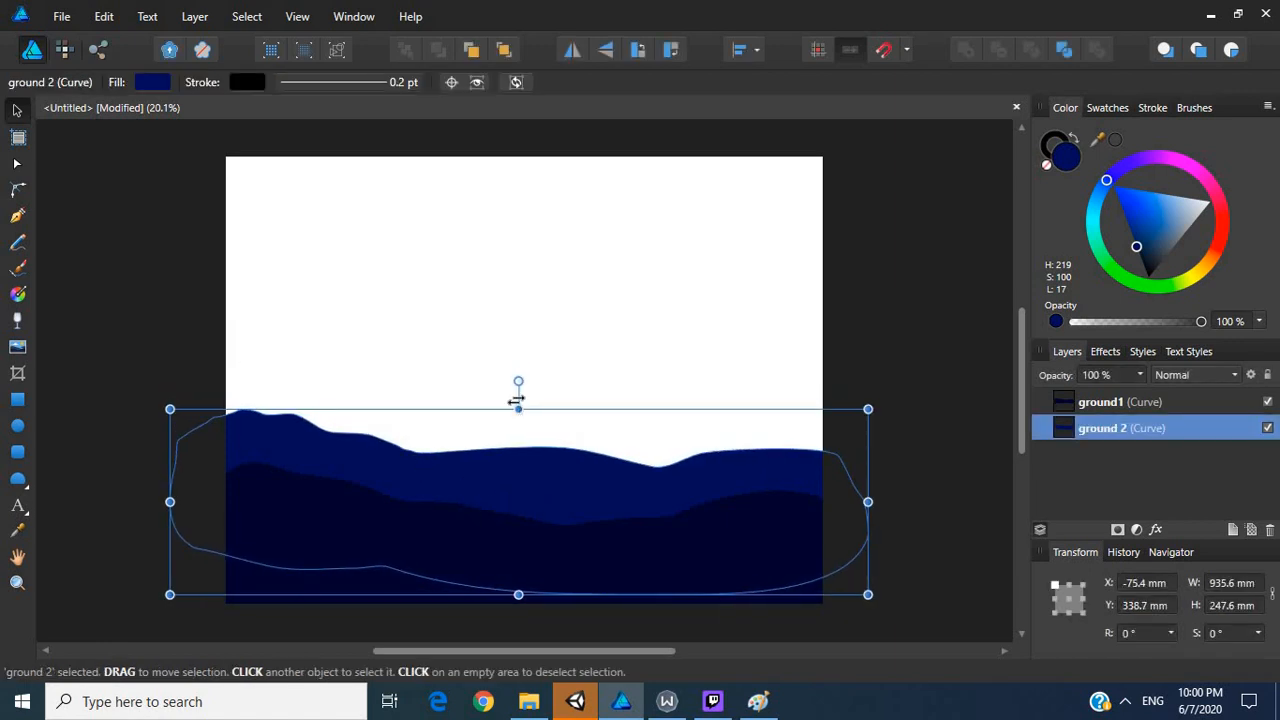
pyautogui.moveTo(521, 381)
pyautogui.mouseDown()
pyautogui.moveTo(536, 383)
pyautogui.moveTo(523, 366)
pyautogui.mouseUp()
pyautogui.click(170, 285)
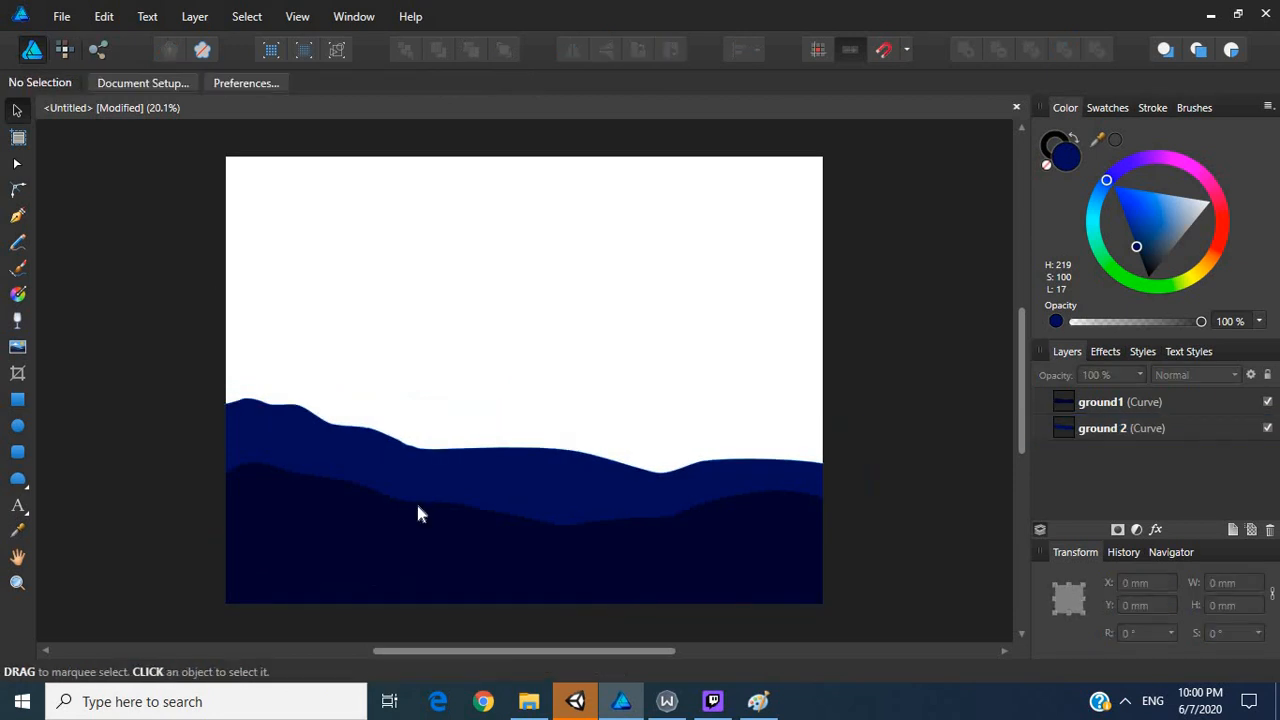
pyautogui.moveTo(452, 485); pyautogui.dragTo(440, 484)
pyautogui.click(110, 297)
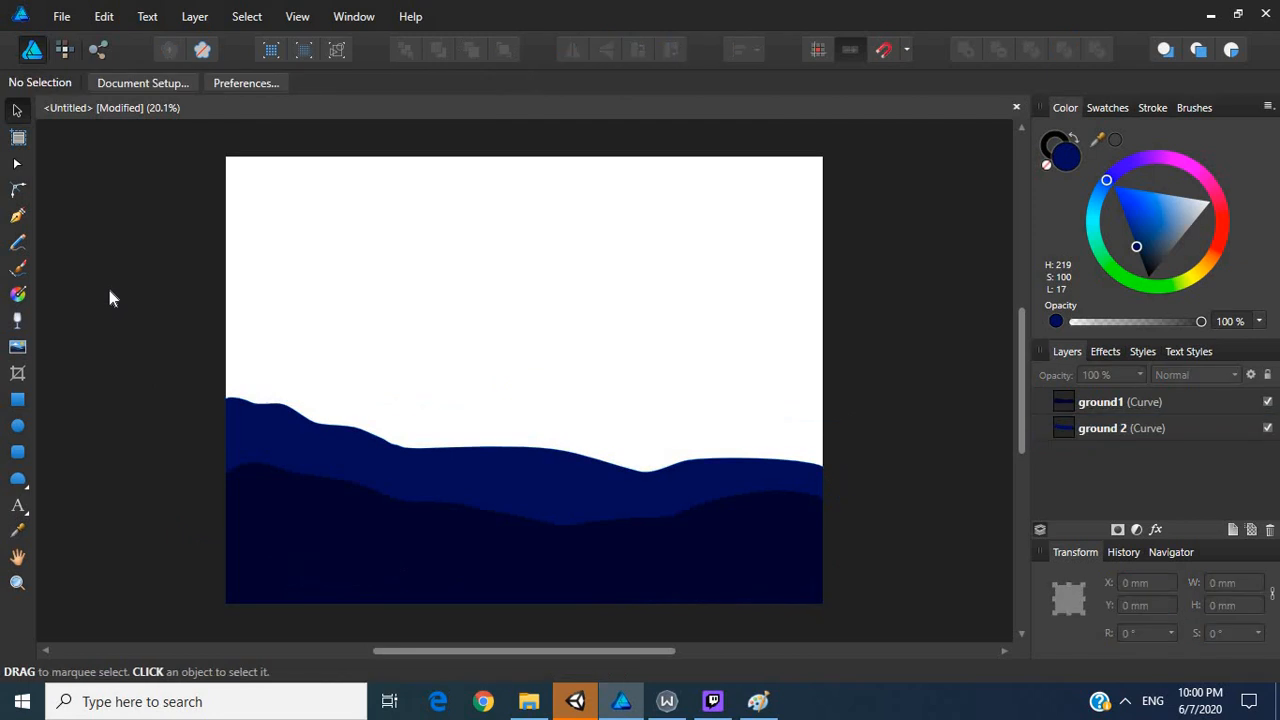
pyautogui.click(18, 242)
pyautogui.moveTo(222, 368); pyautogui.dragTo(538, 409)
pyautogui.moveTo(589, 372)
pyautogui.mouseDown()
pyautogui.moveTo(659, 387)
pyautogui.moveTo(685, 409)
pyautogui.moveTo(739, 409)
pyautogui.moveTo(759, 381)
pyautogui.moveTo(812, 377)
pyautogui.moveTo(840, 366)
pyautogui.mouseUp()
pyautogui.hotkey('ctrl', 'z')
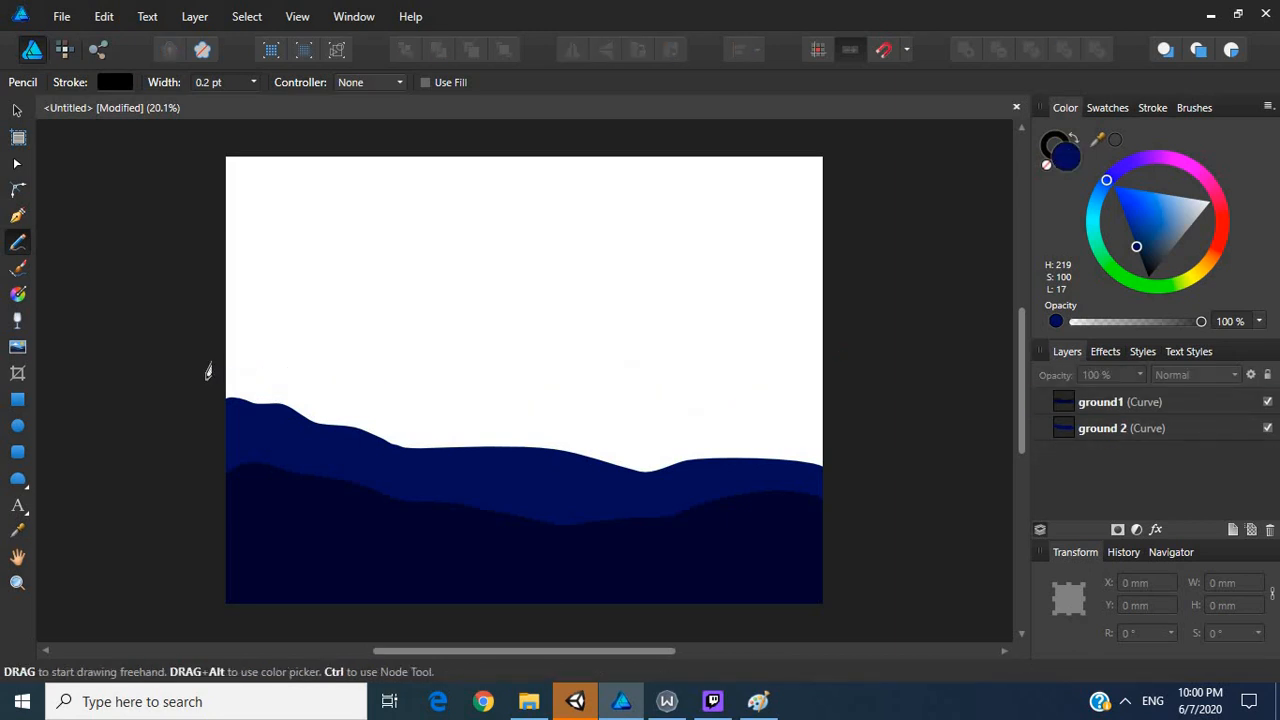
# Step: Sketch a third wavy outline with the Pencil tool, its crest above ground 2 and its base overlapping ground1, and join its end nodes
pyautogui.moveTo(206, 371)
pyautogui.mouseDown()
pyautogui.moveTo(317, 359)
pyautogui.moveTo(555, 433)
pyautogui.moveTo(648, 434)
pyautogui.moveTo(690, 399)
pyautogui.moveTo(813, 380)
pyautogui.moveTo(880, 414)
pyautogui.moveTo(899, 474)
pyautogui.moveTo(669, 551)
pyautogui.moveTo(263, 506)
pyautogui.moveTo(184, 426)
pyautogui.moveTo(170, 368)
pyautogui.mouseUp()
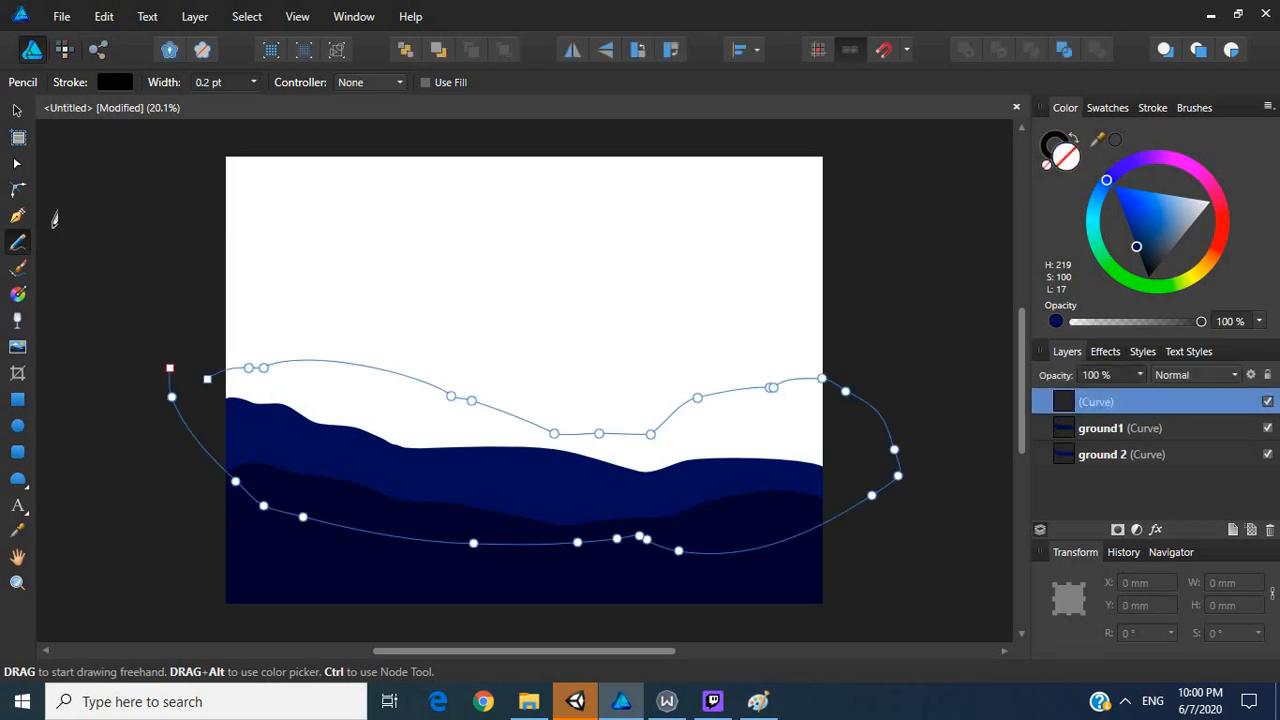
pyautogui.click(16, 163)
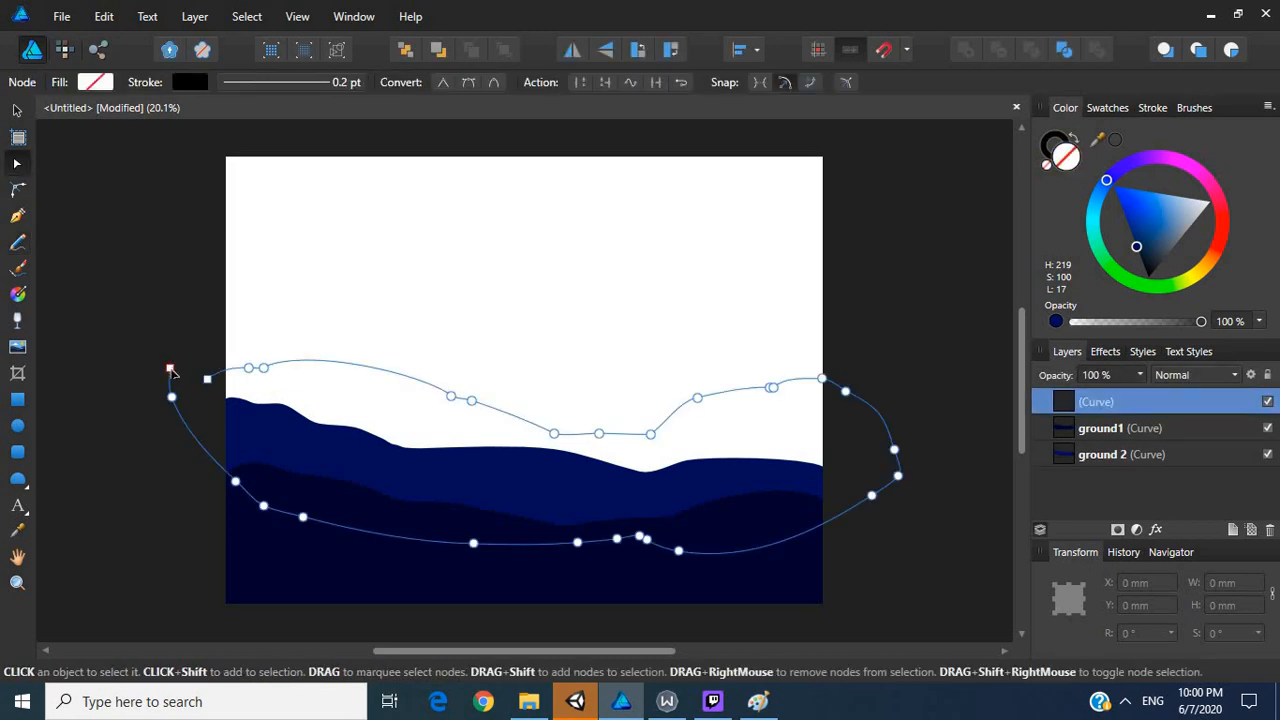
pyautogui.click(207, 379)
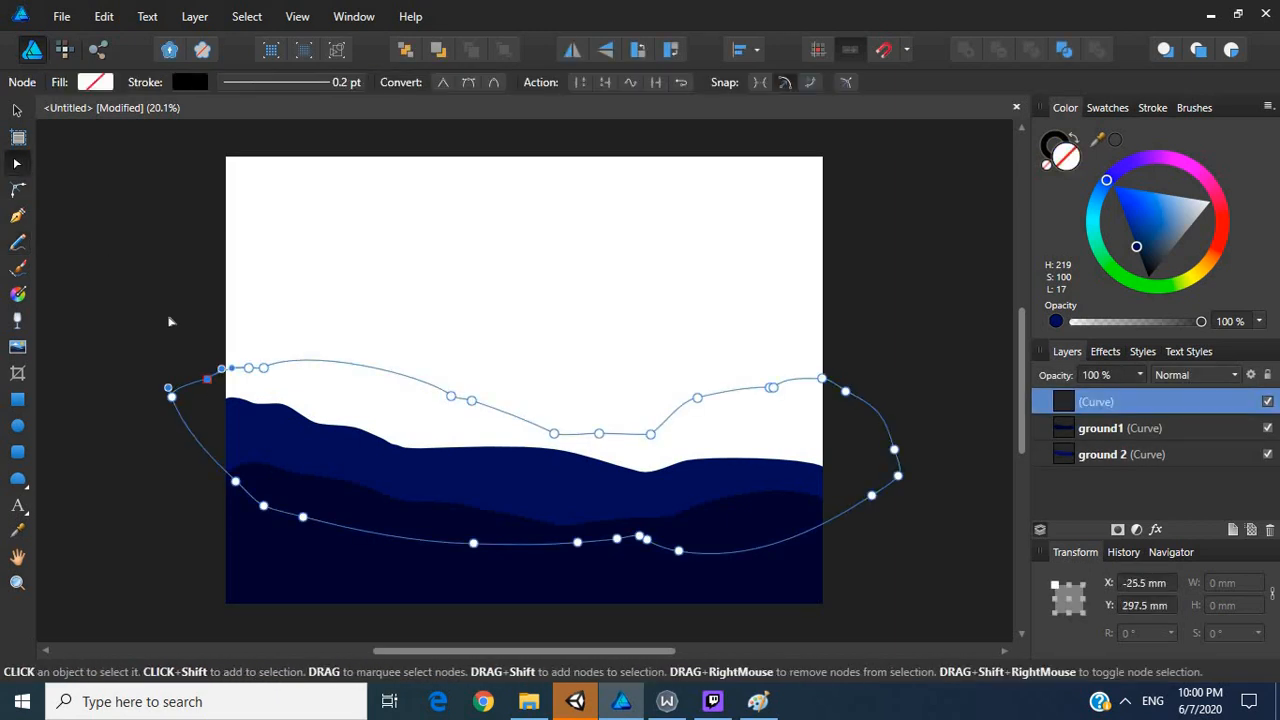
# Step: Rename the third curve's layer as ground 3
pyautogui.doubleClick(1100, 402)
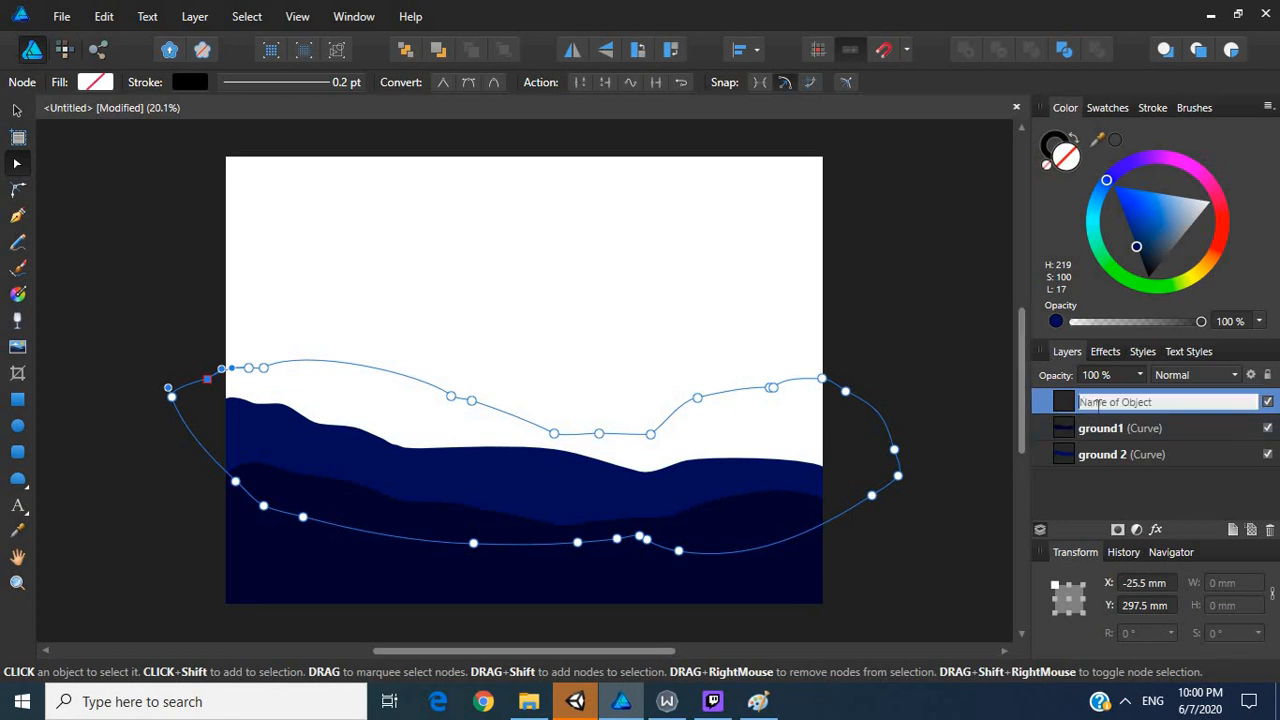
pyautogui.write('ground 3')
pyautogui.press('Return')
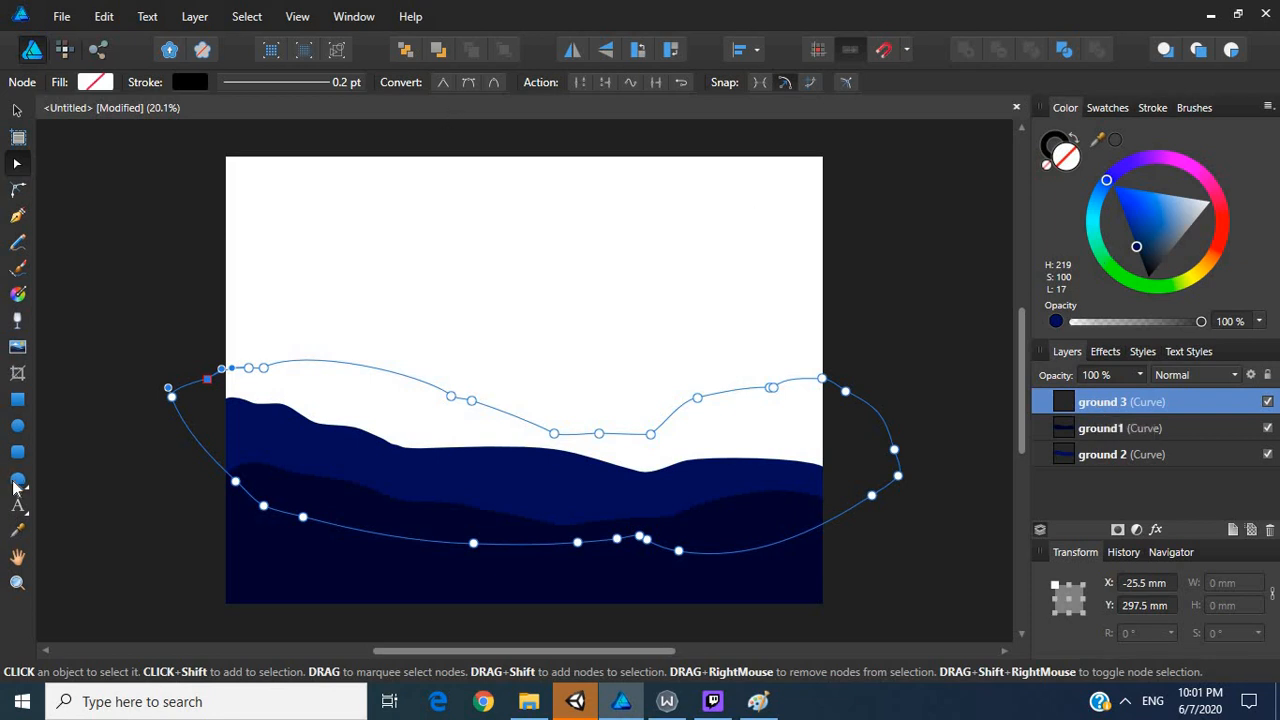
# Step: Fill ground 3 with the blue sampled from ground 2 and move its layer beneath ground 2
pyautogui.click(19, 533)
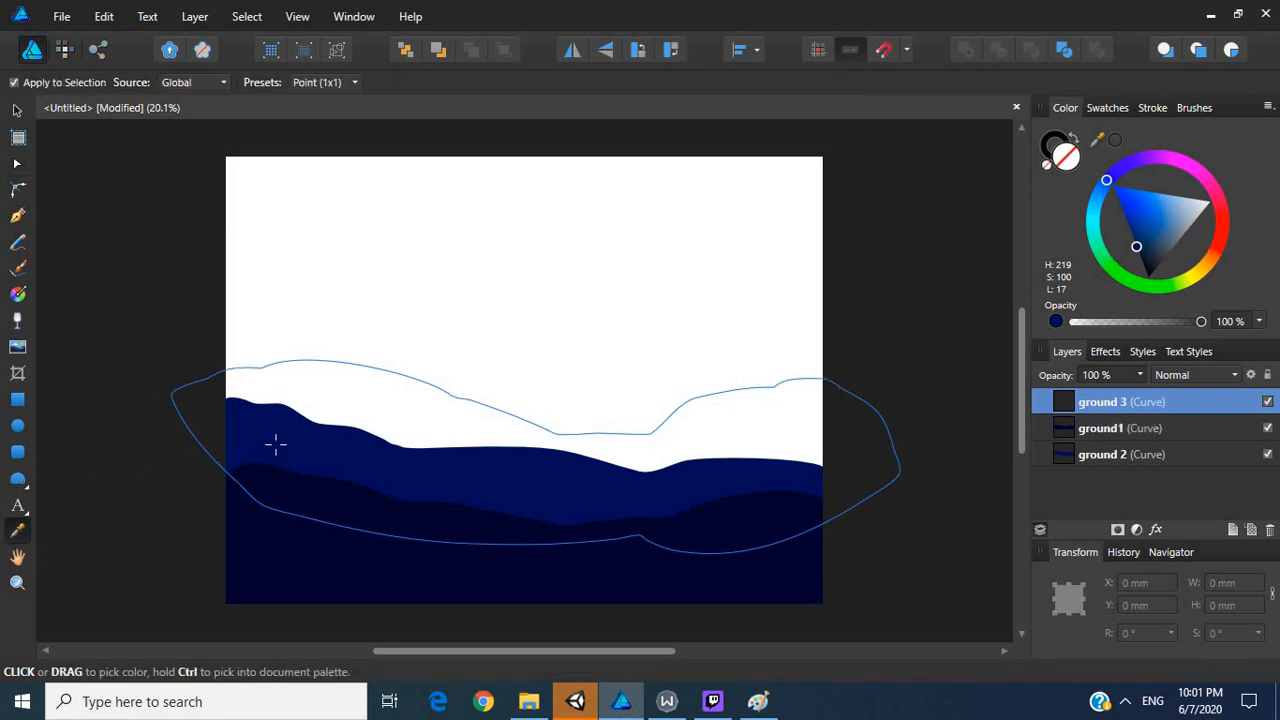
pyautogui.click(276, 444)
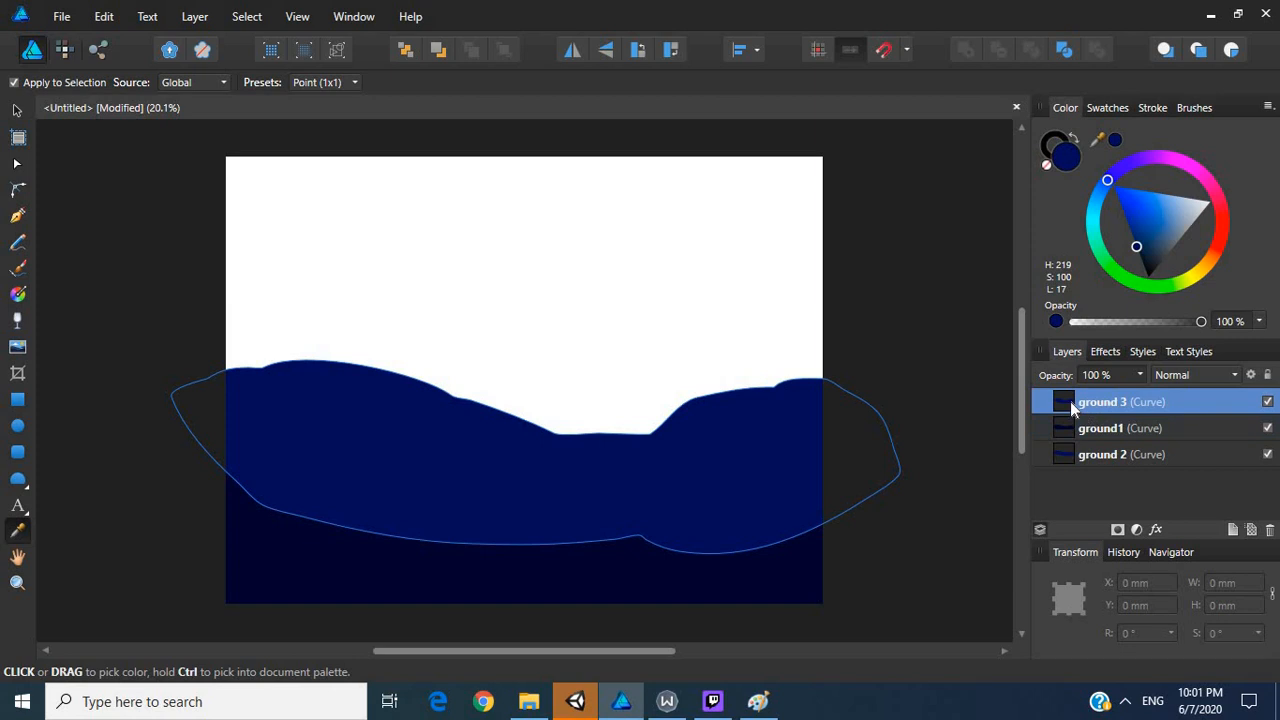
pyautogui.moveTo(1070, 401); pyautogui.dragTo(1064, 475)
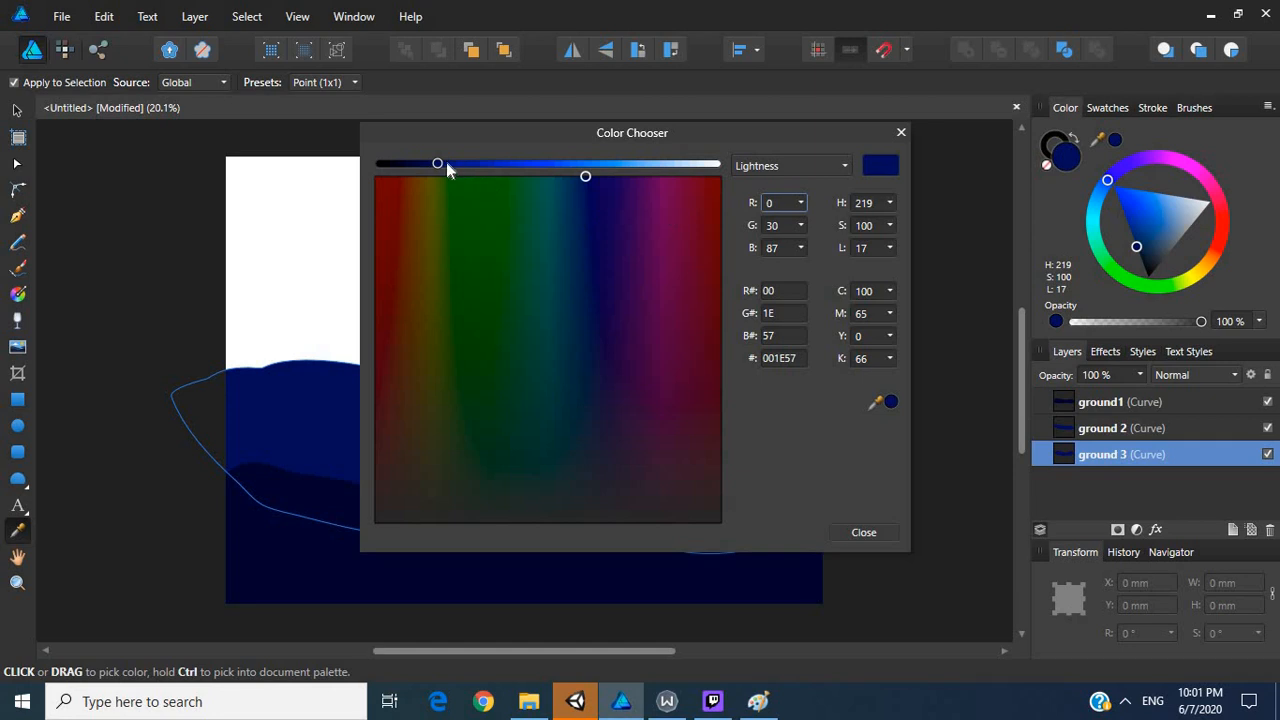
# Step: Raise the lightness of ground 3's fill to 23 and deselect the shape
pyautogui.moveTo(439, 164); pyautogui.dragTo(460, 164)
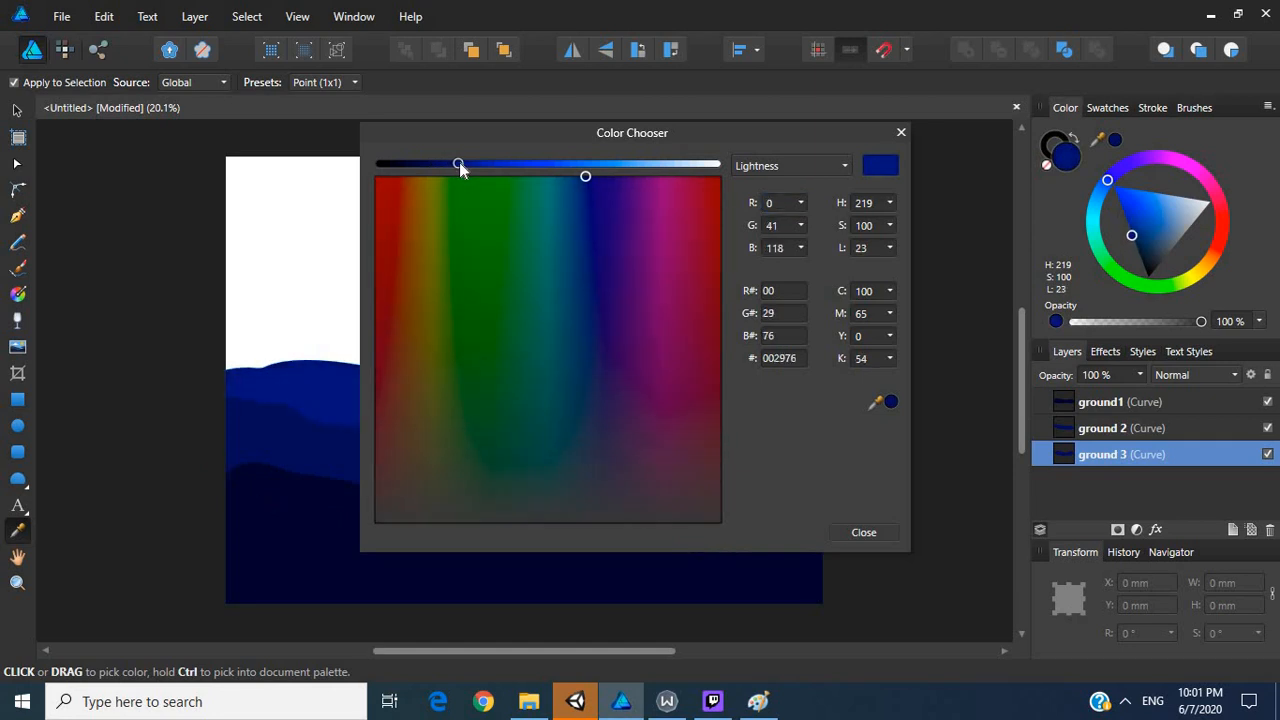
pyautogui.click(121, 284)
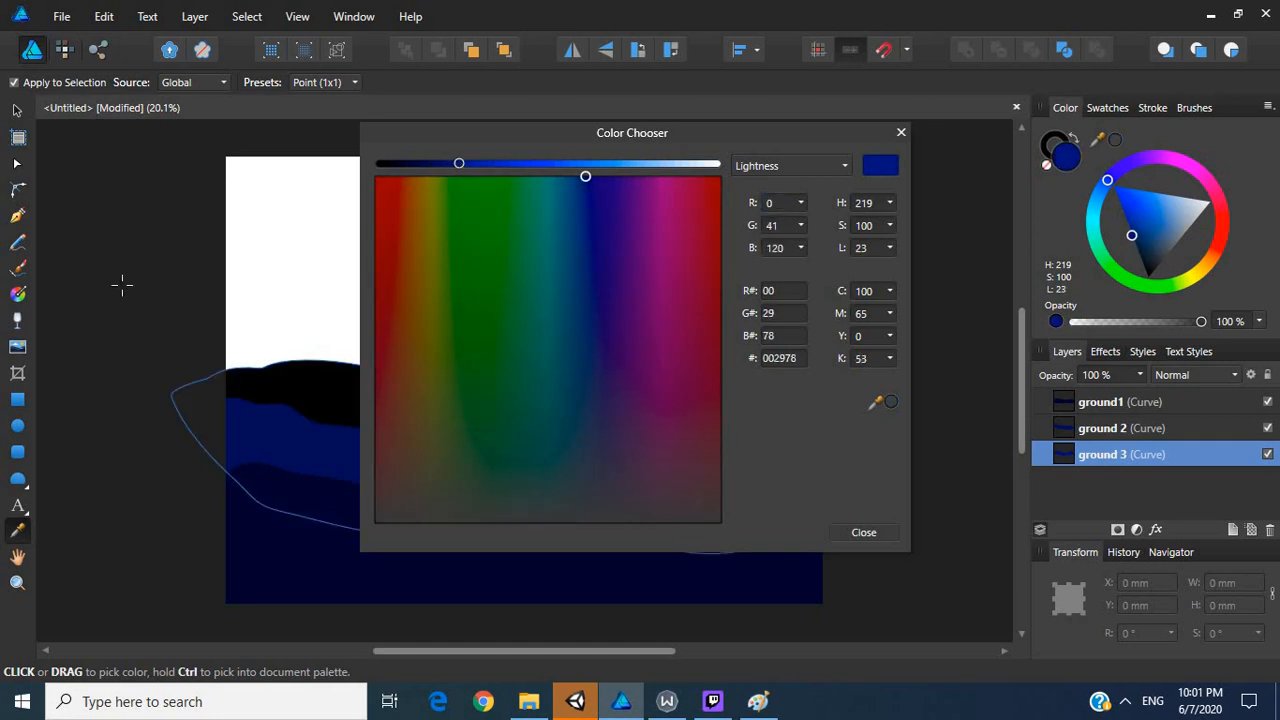
pyautogui.hotkey('ctrl', 'z')
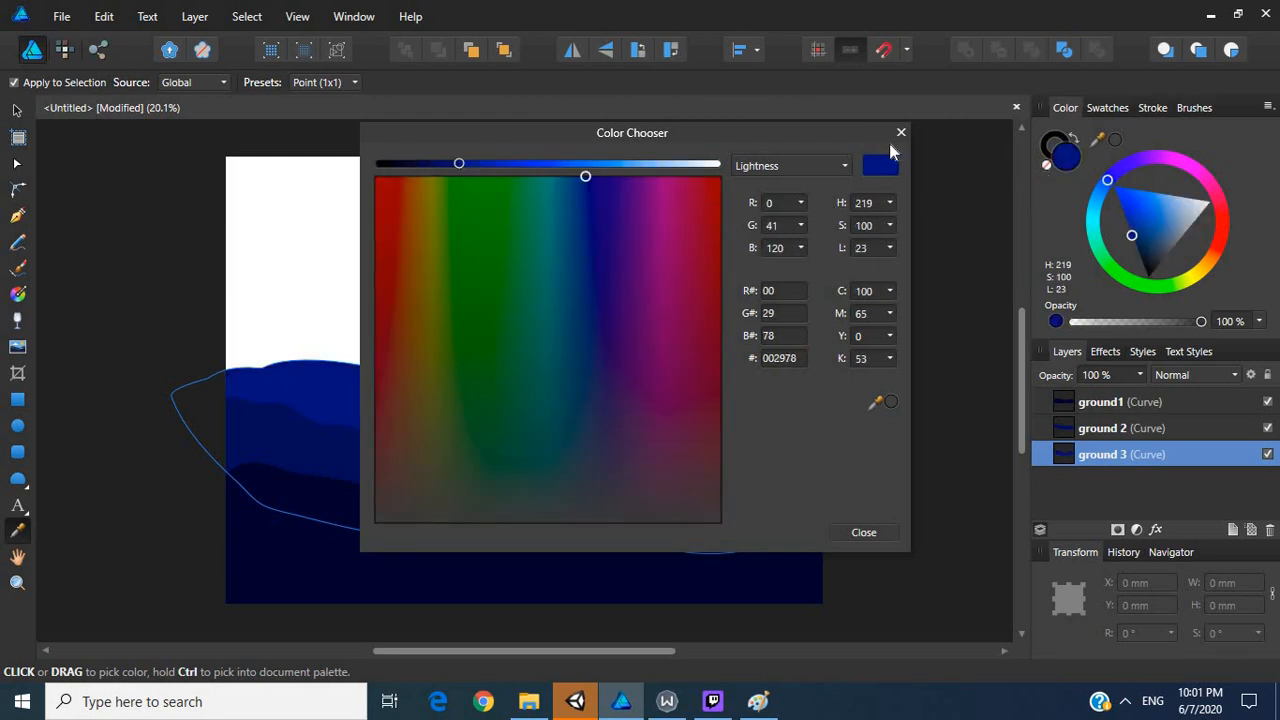
pyautogui.click(901, 132)
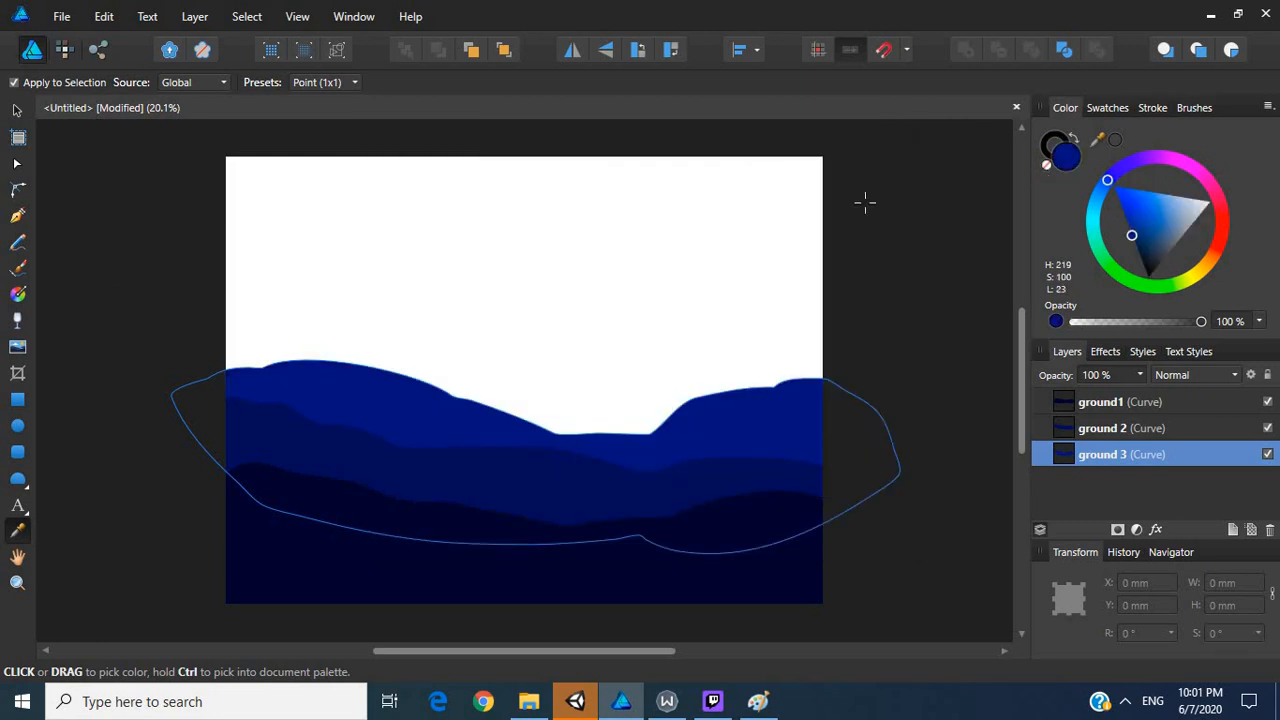
pyautogui.click(155, 374)
pyautogui.hotkey('ctrl', 'z')
pyautogui.click(17, 110)
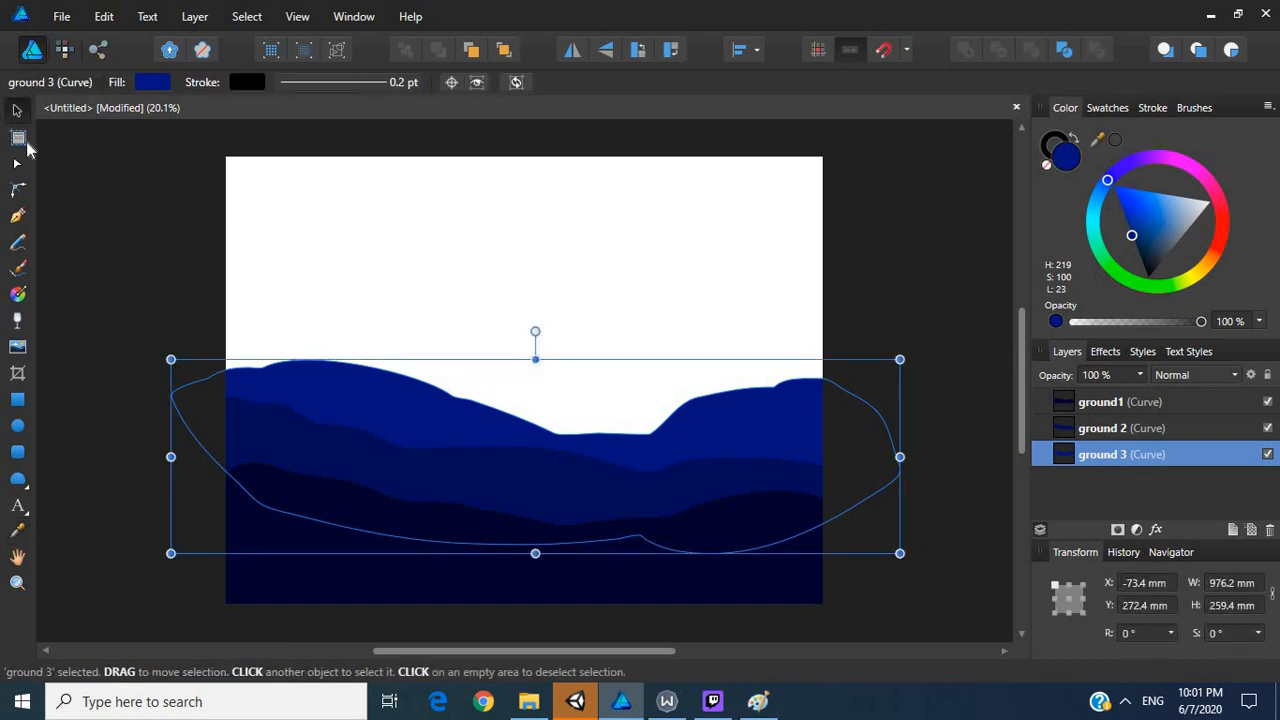
pyautogui.click(65, 190)
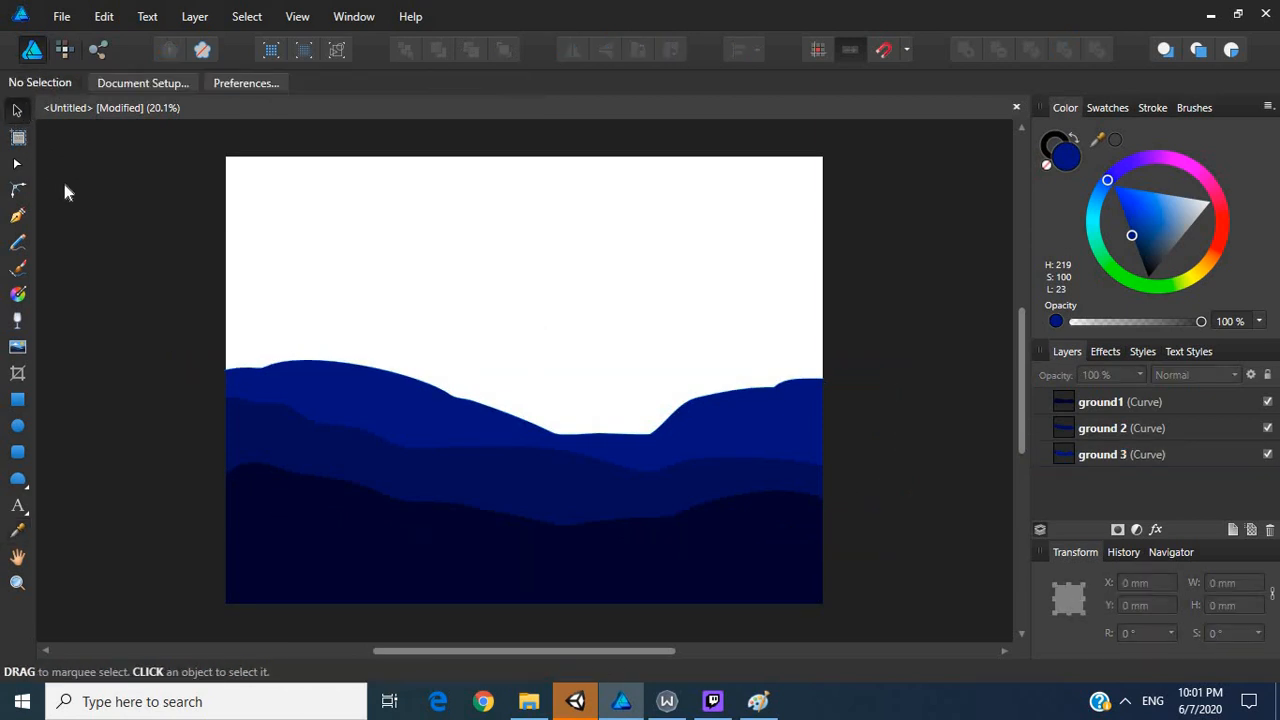
# Step: Sketch a fourth wavy outline with the Pencil tool, its crest mostly above ground 3 and sloping down to the right, and join its end nodes
pyautogui.click(18, 244)
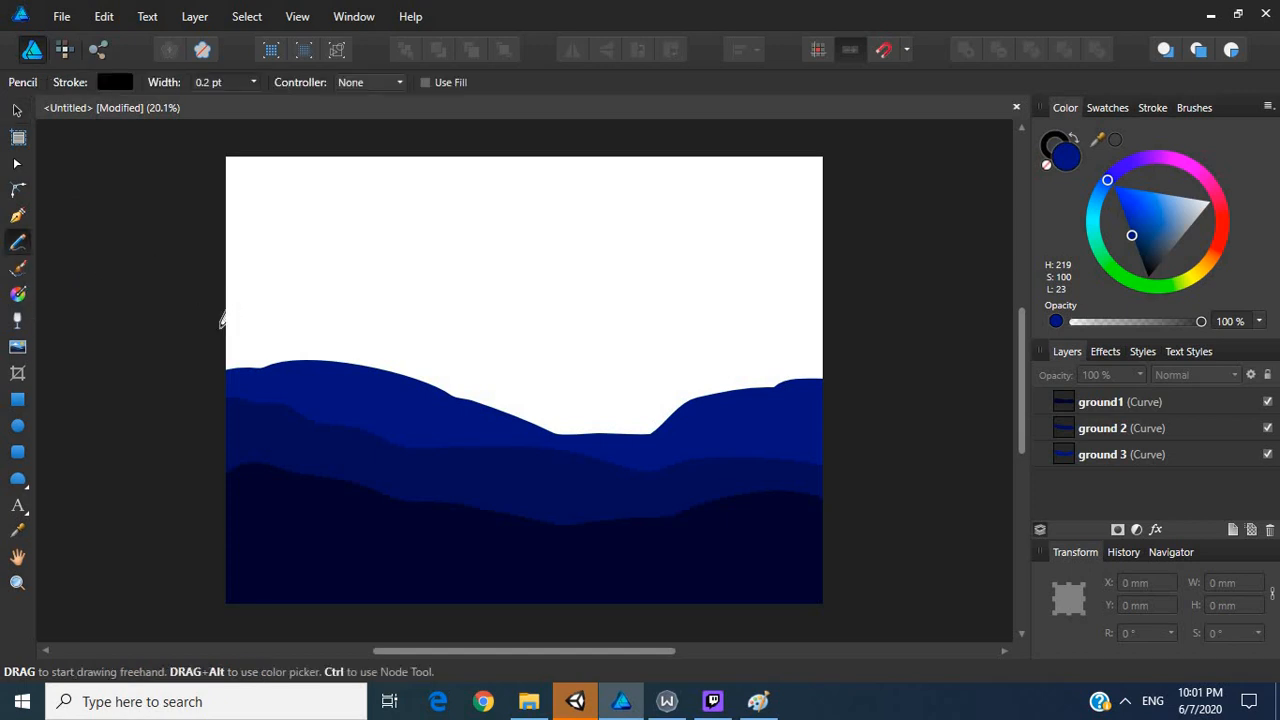
pyautogui.moveTo(219, 330)
pyautogui.mouseDown()
pyautogui.moveTo(334, 337)
pyautogui.moveTo(561, 396)
pyautogui.moveTo(843, 396)
pyautogui.moveTo(860, 428)
pyautogui.moveTo(861, 488)
pyautogui.moveTo(160, 455)
pyautogui.moveTo(171, 367)
pyautogui.moveTo(194, 345)
pyautogui.mouseUp()
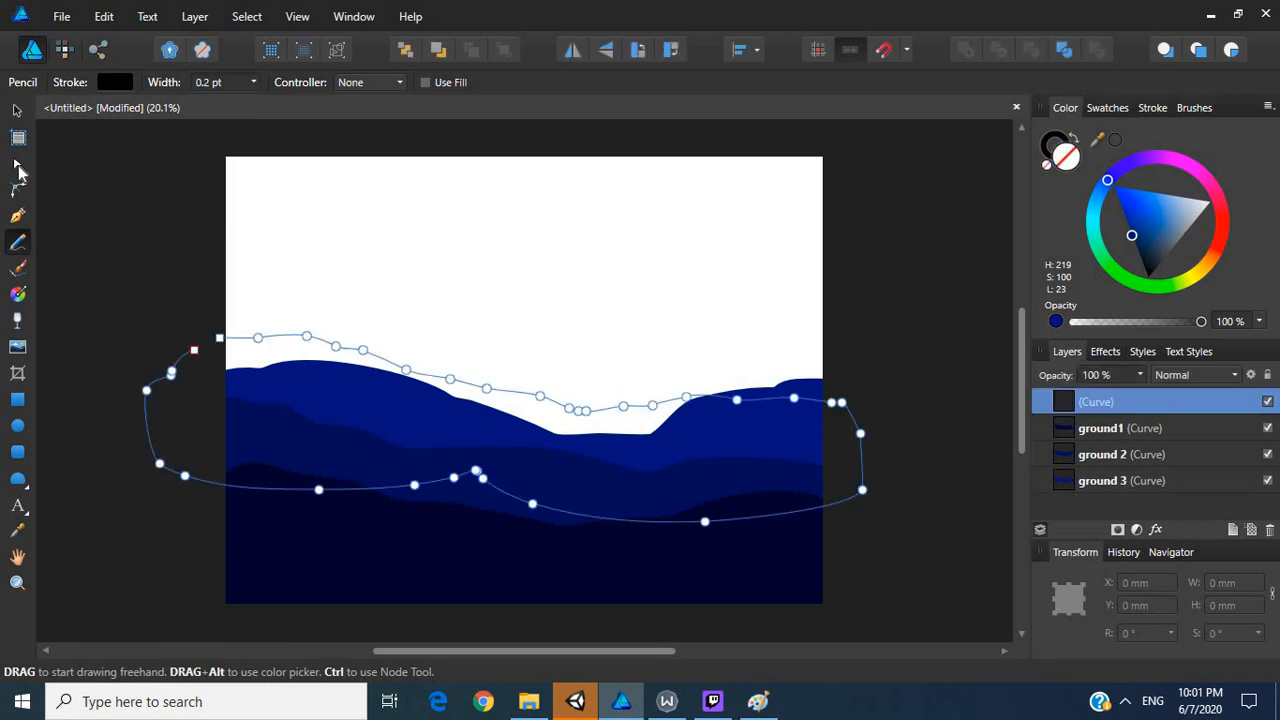
pyautogui.press('a')
pyautogui.click(222, 339)
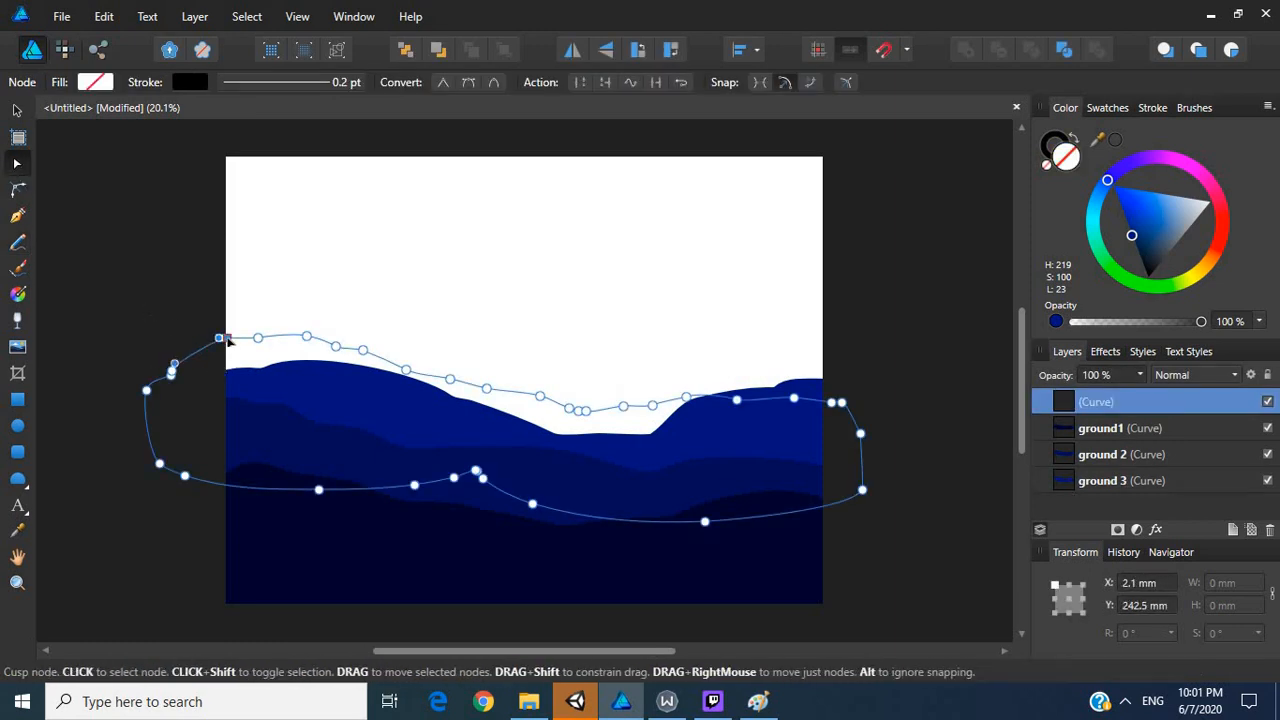
pyautogui.moveTo(221, 338)
pyautogui.mouseDown()
pyautogui.moveTo(187, 350)
pyautogui.moveTo(219, 338)
pyautogui.mouseUp()
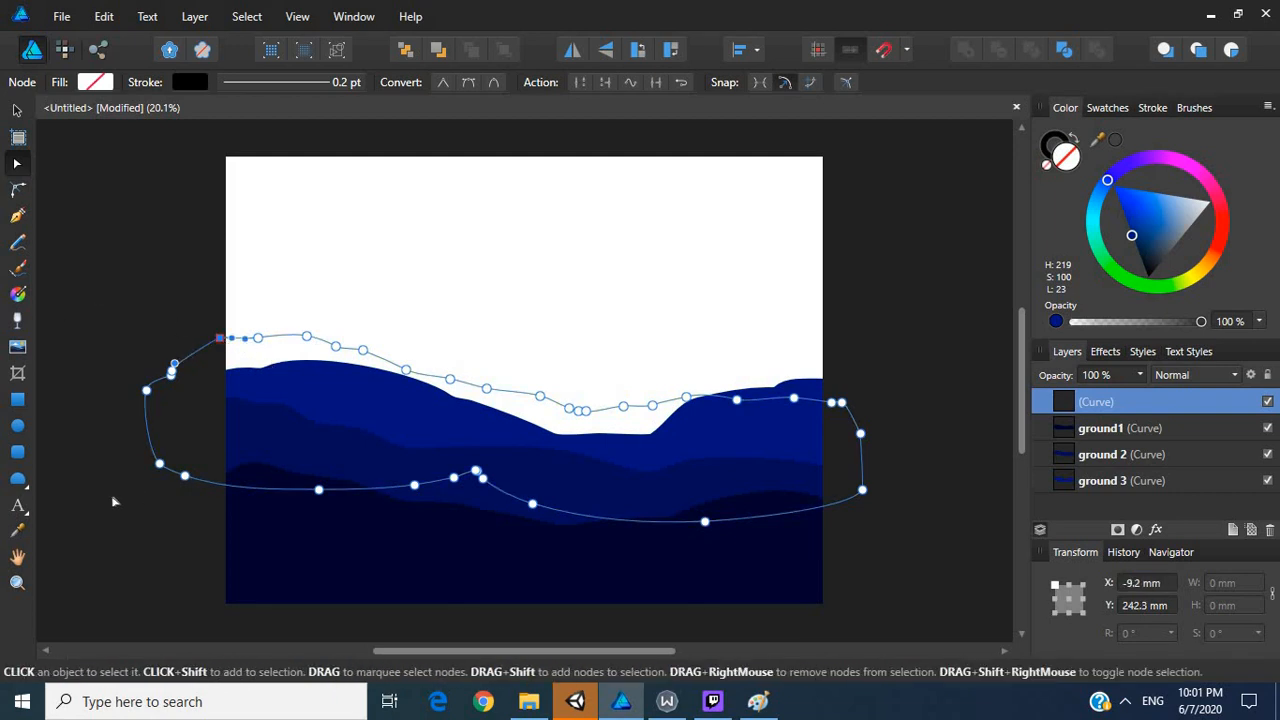
# Step: Fill the fourth curve with the blue sampled from ground 3 and send it behind all the other ground shapes
pyautogui.click(17, 530)
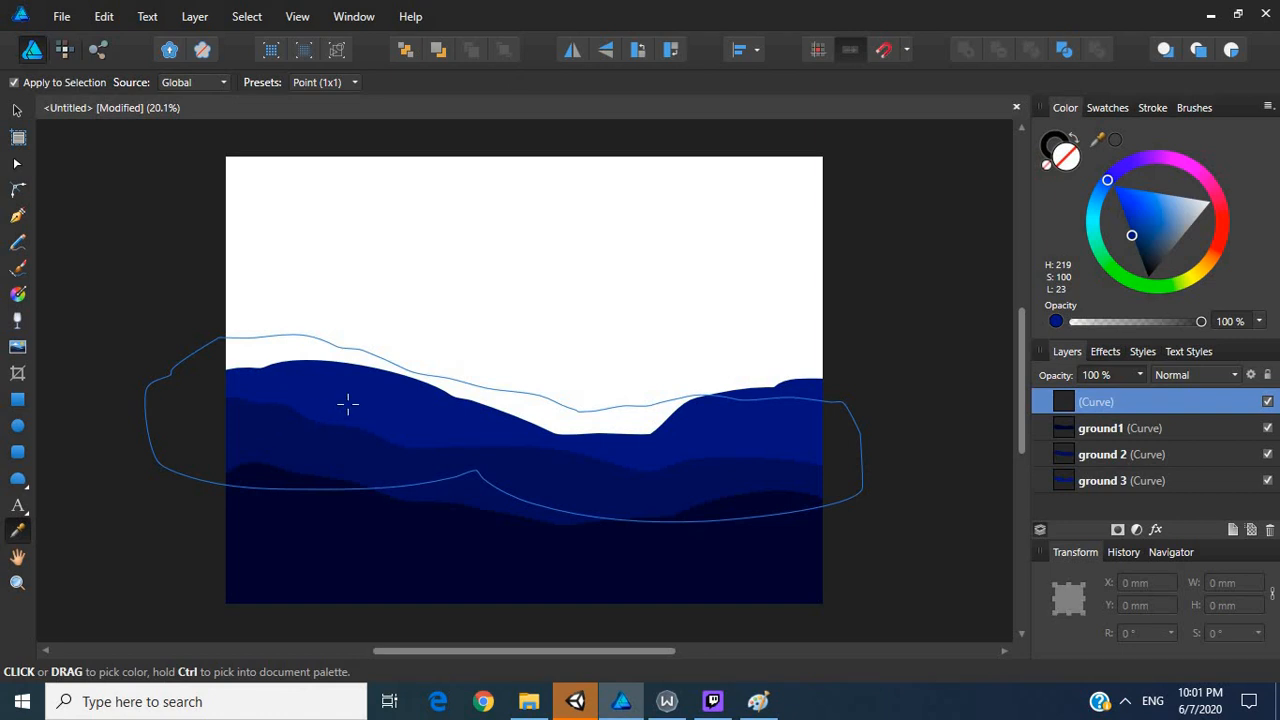
pyautogui.moveTo(348, 403); pyautogui.dragTo(808, 395)
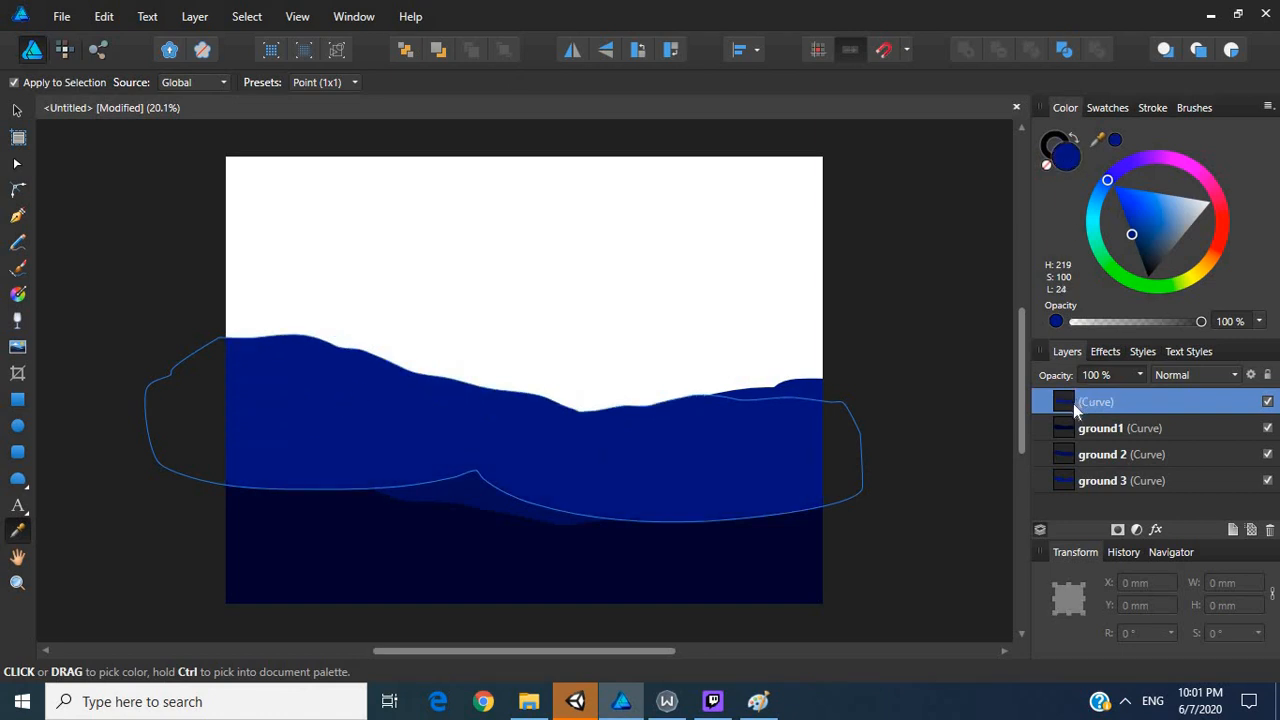
pyautogui.hotkey('ctrl', 'shift', '[')
# Step: Rename the fourth curve's layer as ground 4
pyautogui.doubleClick(1101, 481)
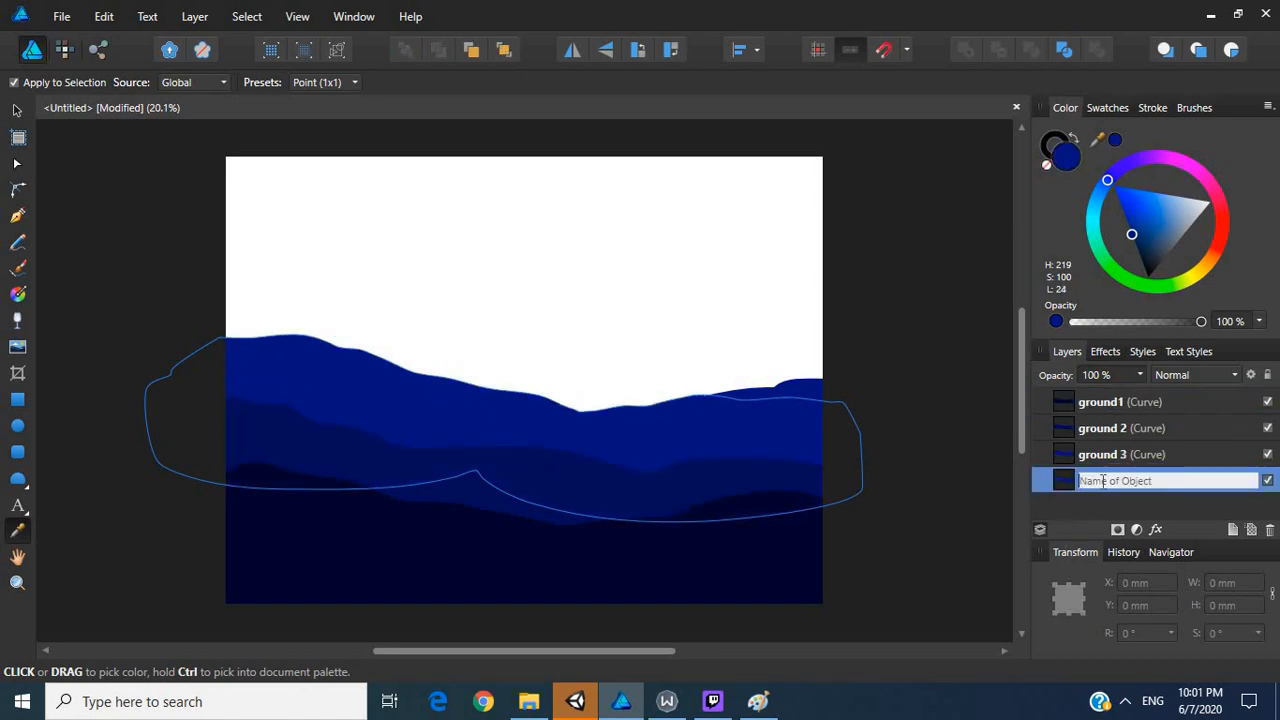
pyautogui.write('ground 4')
pyautogui.press('Return')
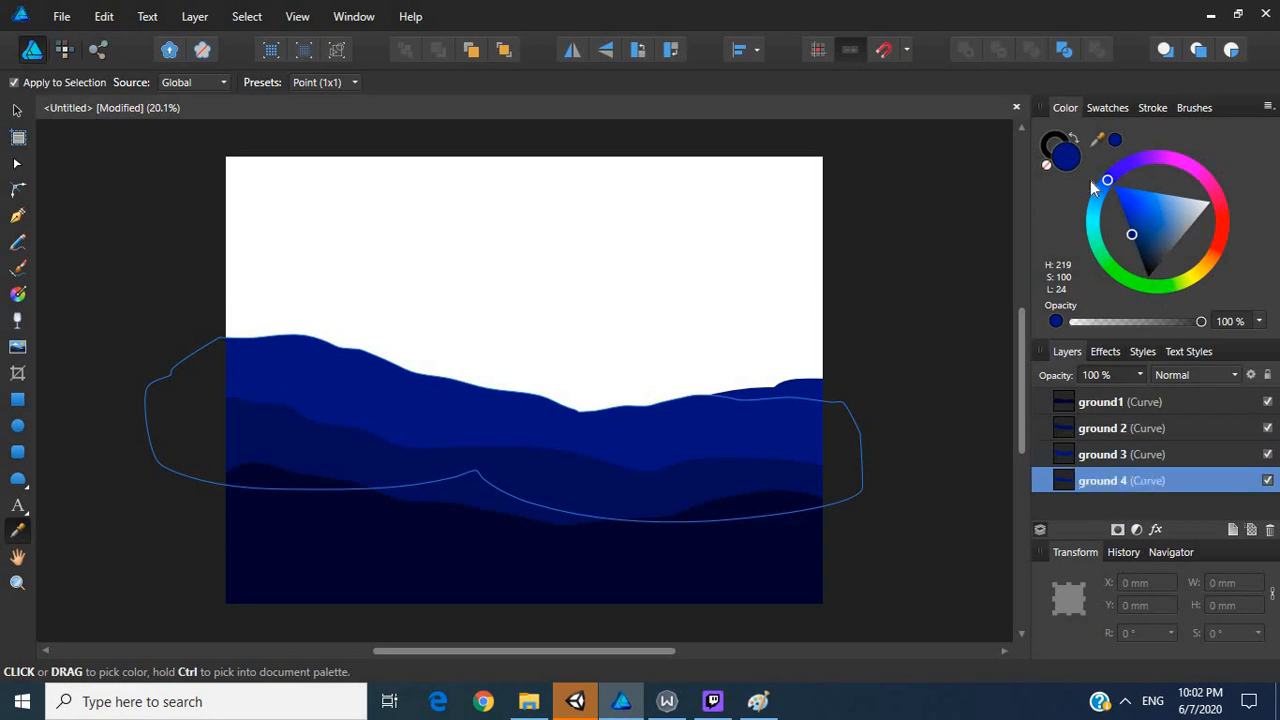
# Step: Raise the lightness of ground 4's fill to 34 and close the color chooser
pyautogui.doubleClick(1066, 156)
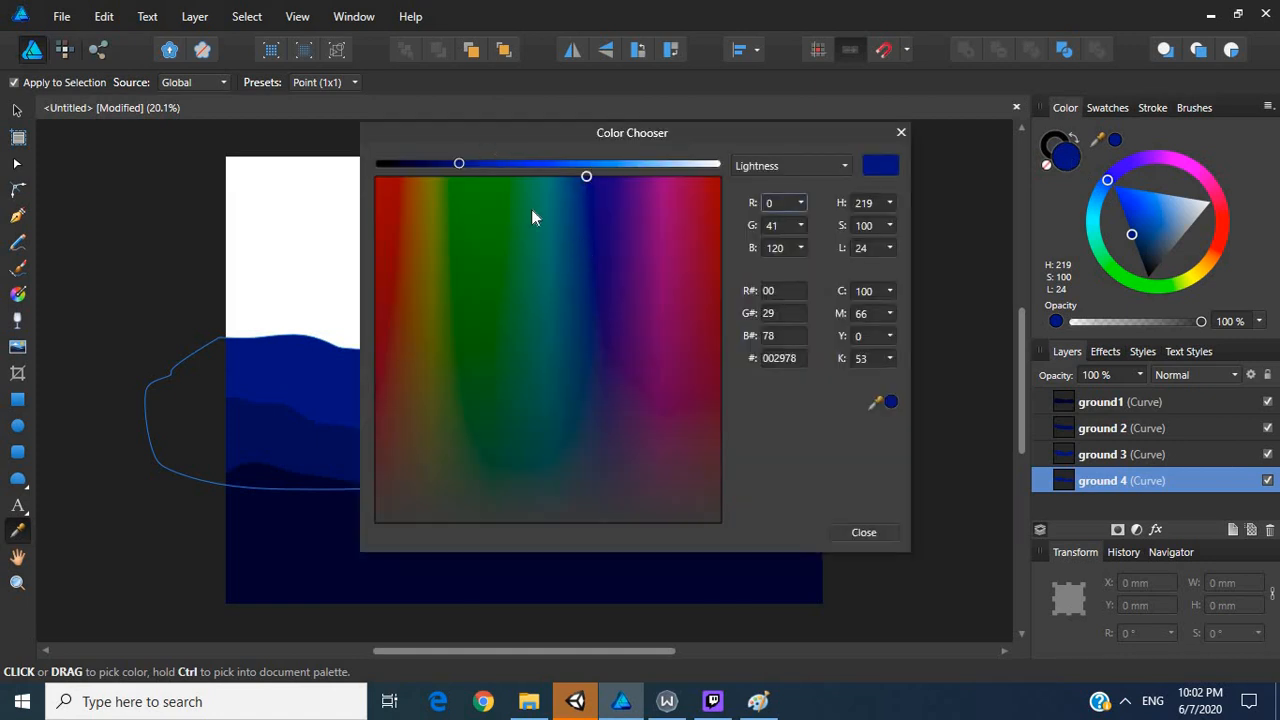
pyautogui.moveTo(459, 163); pyautogui.dragTo(495, 163)
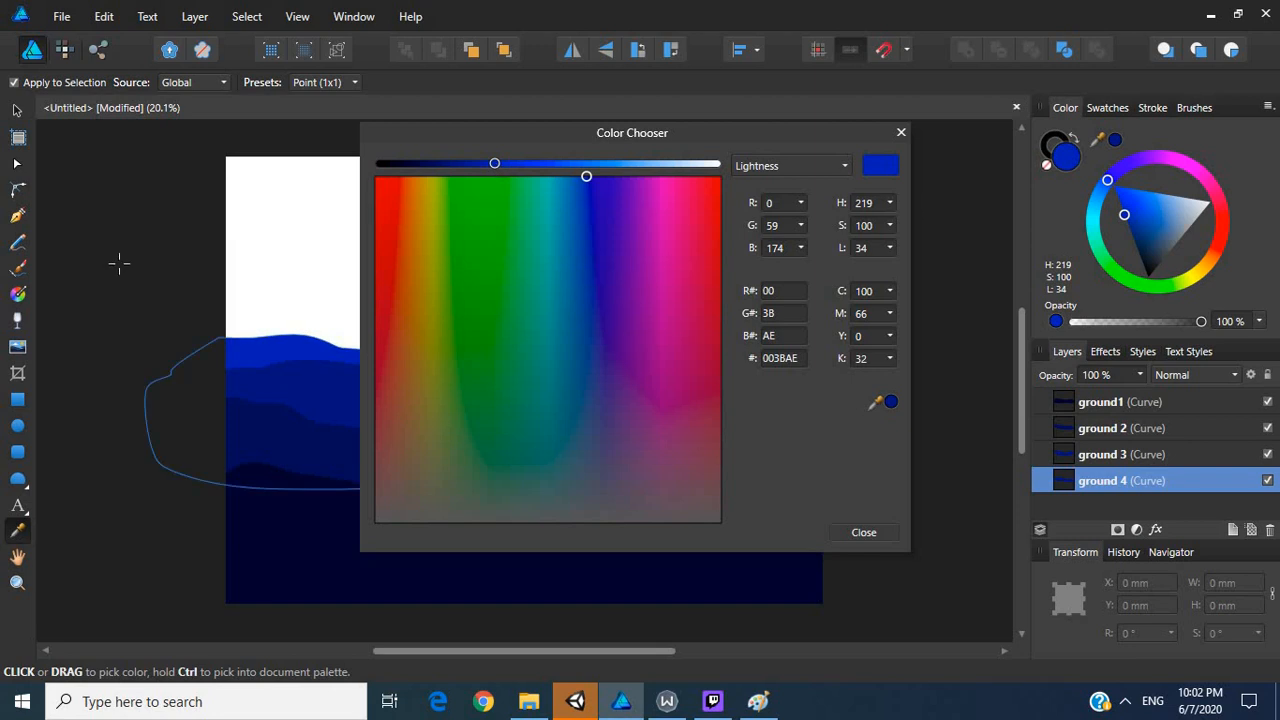
pyautogui.click(119, 263)
pyautogui.hotkey('ctrl', 'z')
pyautogui.press('Escape')
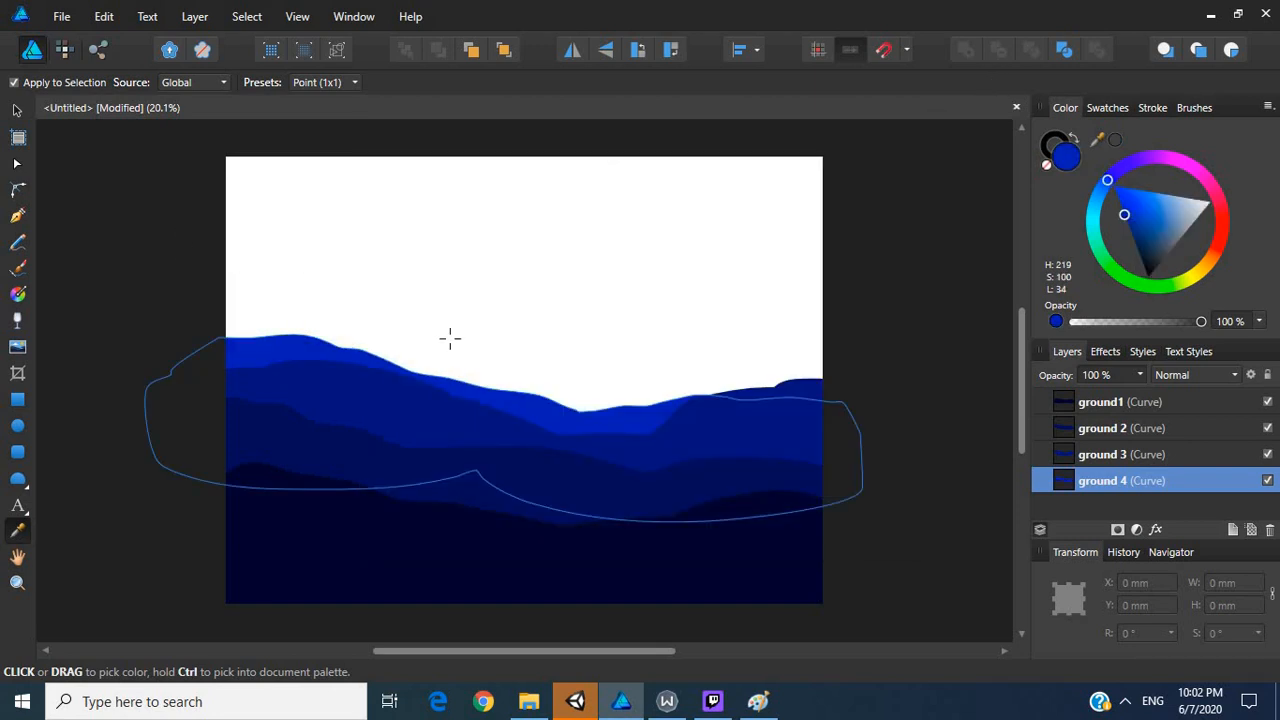
# Step: Sketch a closed mountain outline with the Pencil tool, with two tall peaks and a wide valley above ground 4, and join its end nodes
pyautogui.click(18, 242)
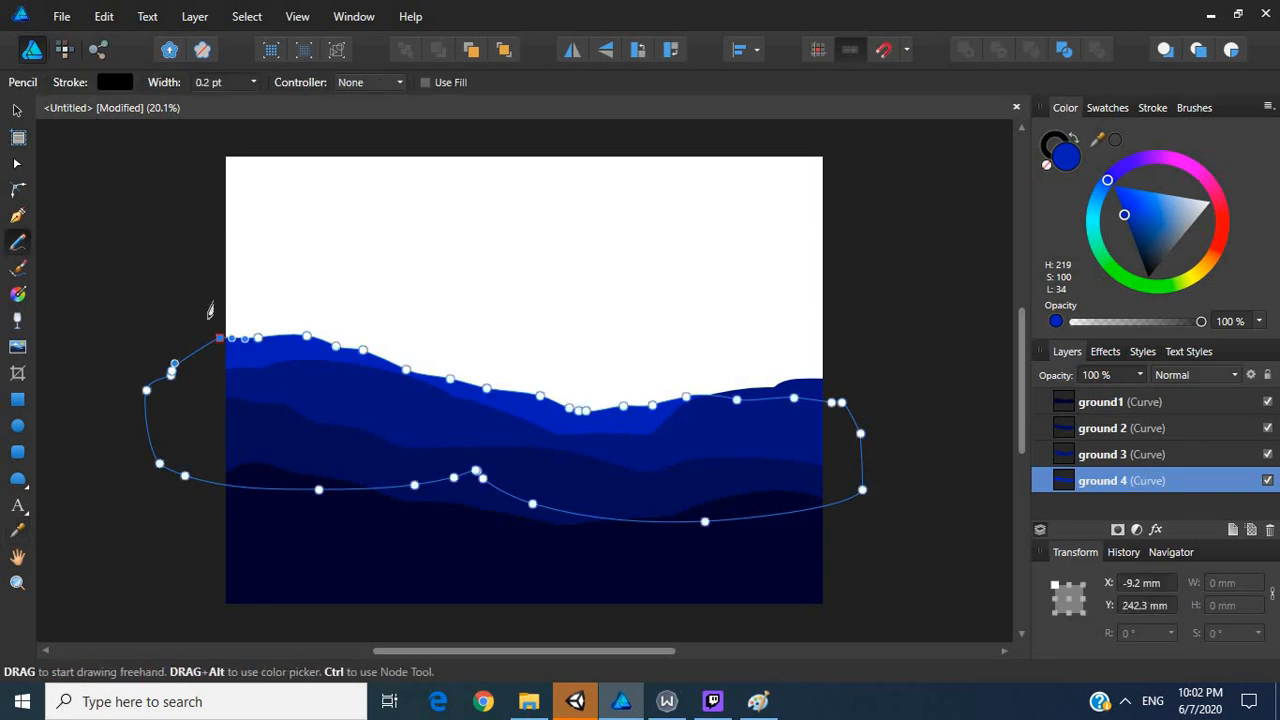
pyautogui.moveTo(230, 297)
pyautogui.mouseDown()
pyautogui.moveTo(286, 254)
pyautogui.moveTo(384, 229)
pyautogui.moveTo(448, 317)
pyautogui.moveTo(564, 348)
pyautogui.moveTo(640, 333)
pyautogui.moveTo(688, 203)
pyautogui.moveTo(777, 197)
pyautogui.moveTo(818, 246)
pyautogui.moveTo(857, 265)
pyautogui.moveTo(865, 400)
pyautogui.moveTo(741, 499)
pyautogui.moveTo(711, 504)
pyautogui.moveTo(339, 474)
pyautogui.moveTo(199, 409)
pyautogui.moveTo(185, 327)
pyautogui.mouseUp()
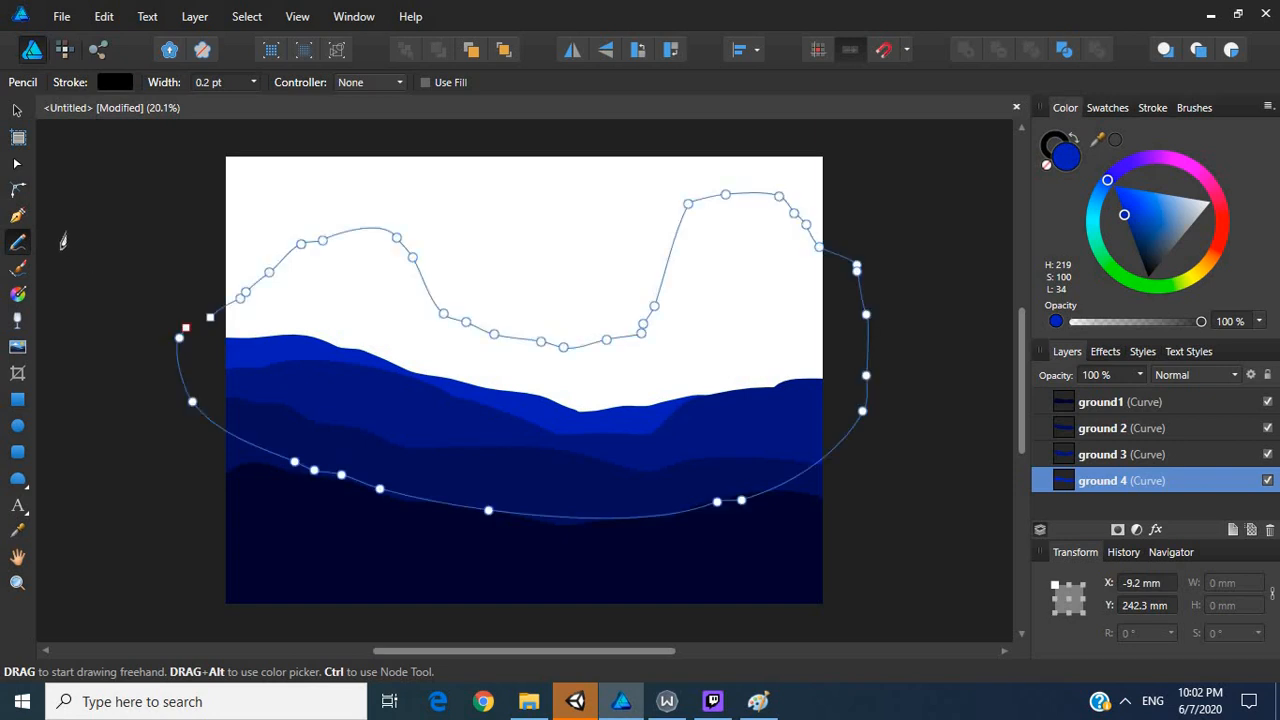
pyautogui.click(15, 164)
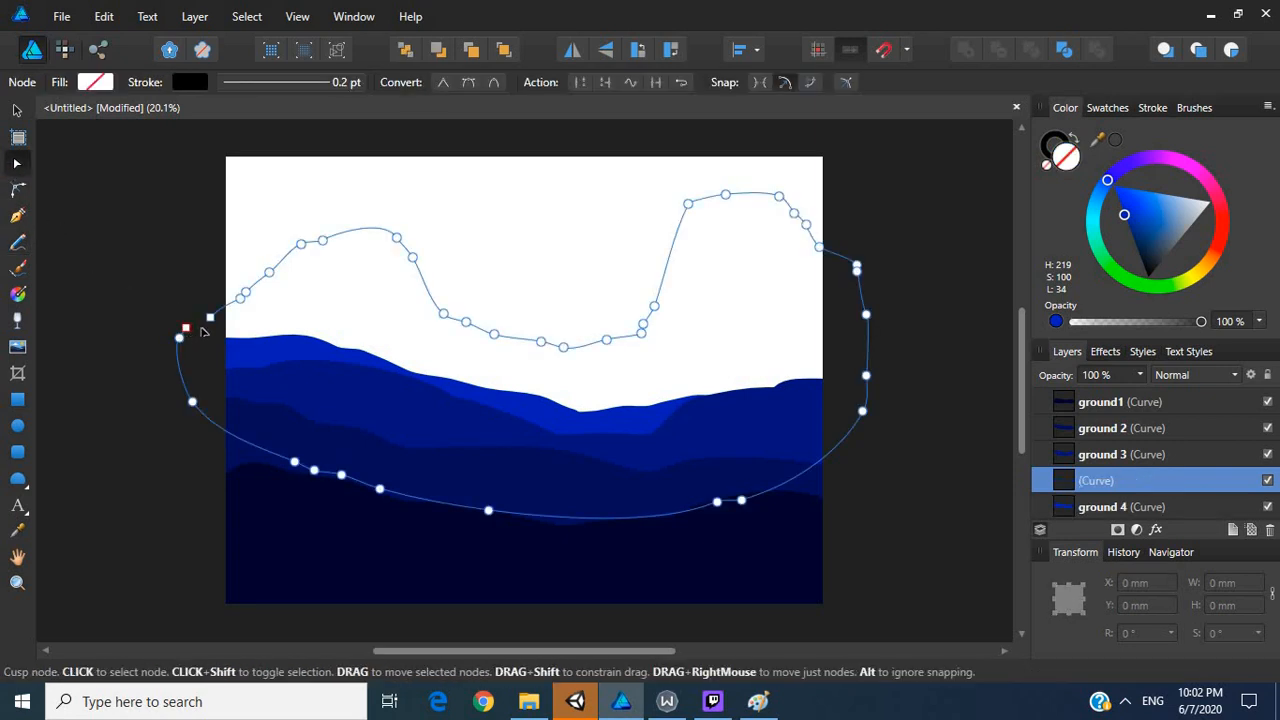
pyautogui.click(204, 324)
pyautogui.moveTo(208, 325); pyautogui.dragTo(216, 319)
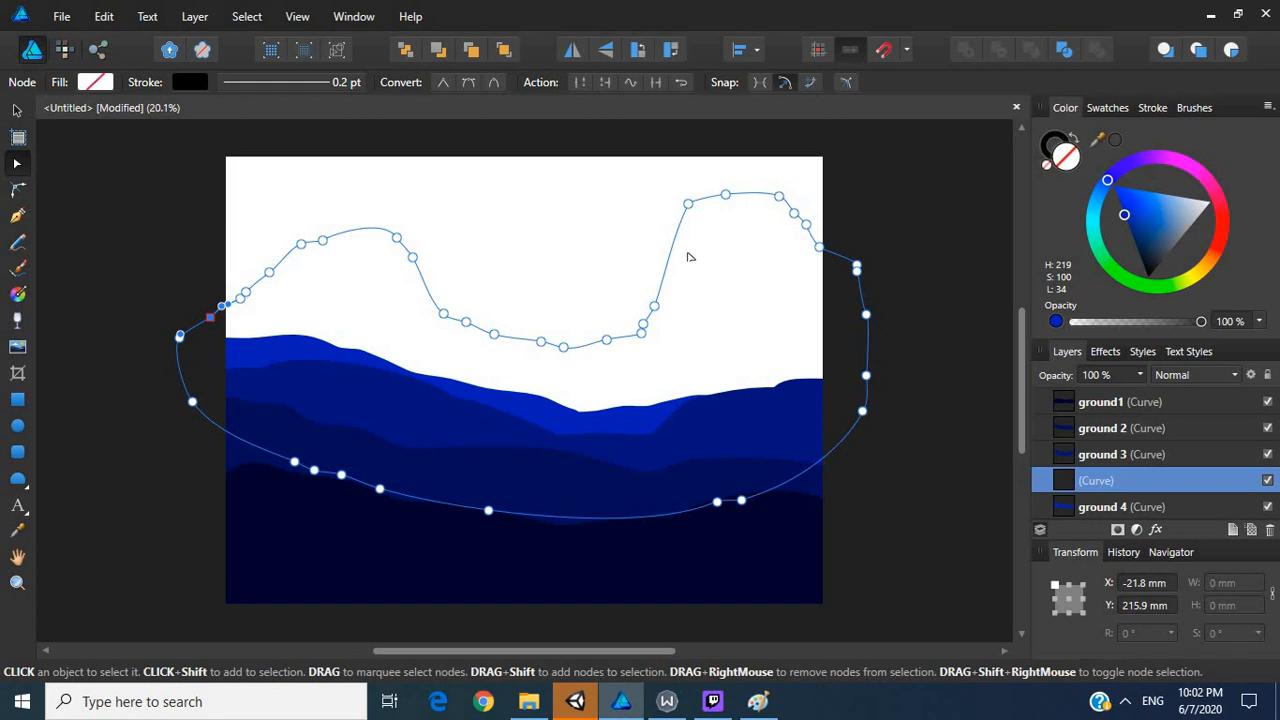
# Step: Fill the mountain outline with the blue sampled from ground 4 and send it behind ground 4
pyautogui.click(15, 534)
pyautogui.click(281, 352)
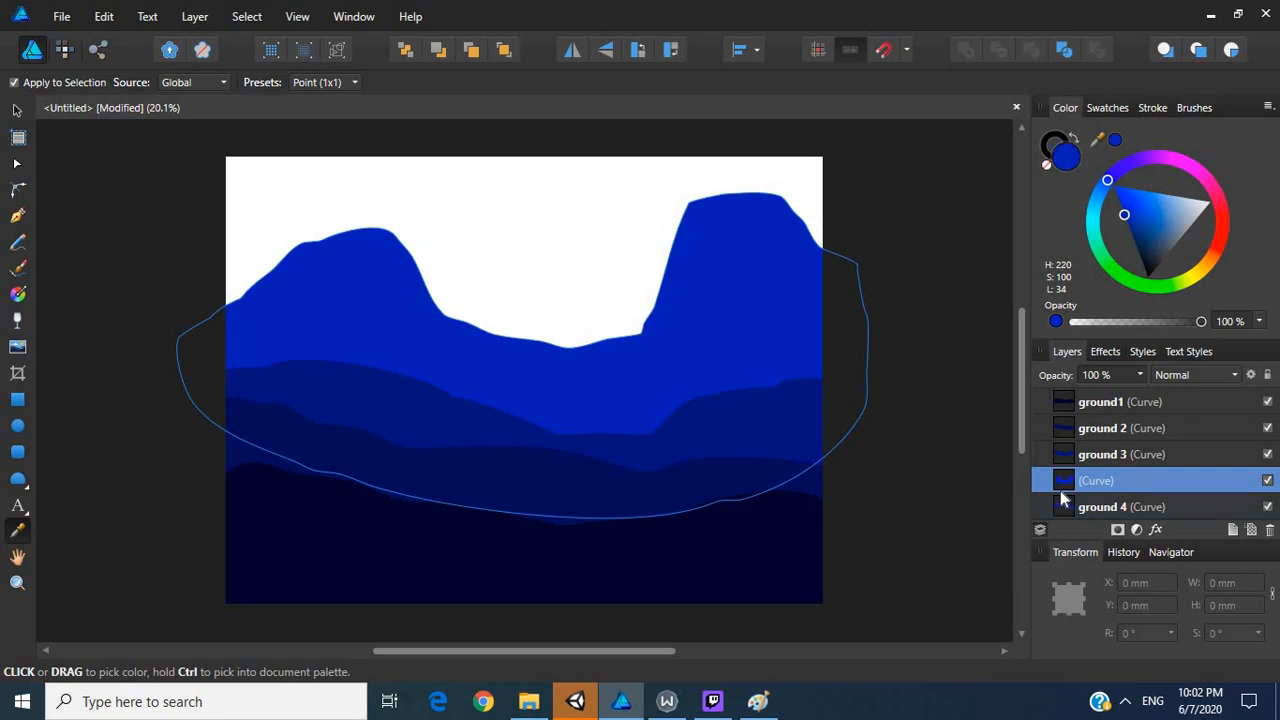
pyautogui.moveTo(1061, 490); pyautogui.dragTo(1081, 510)
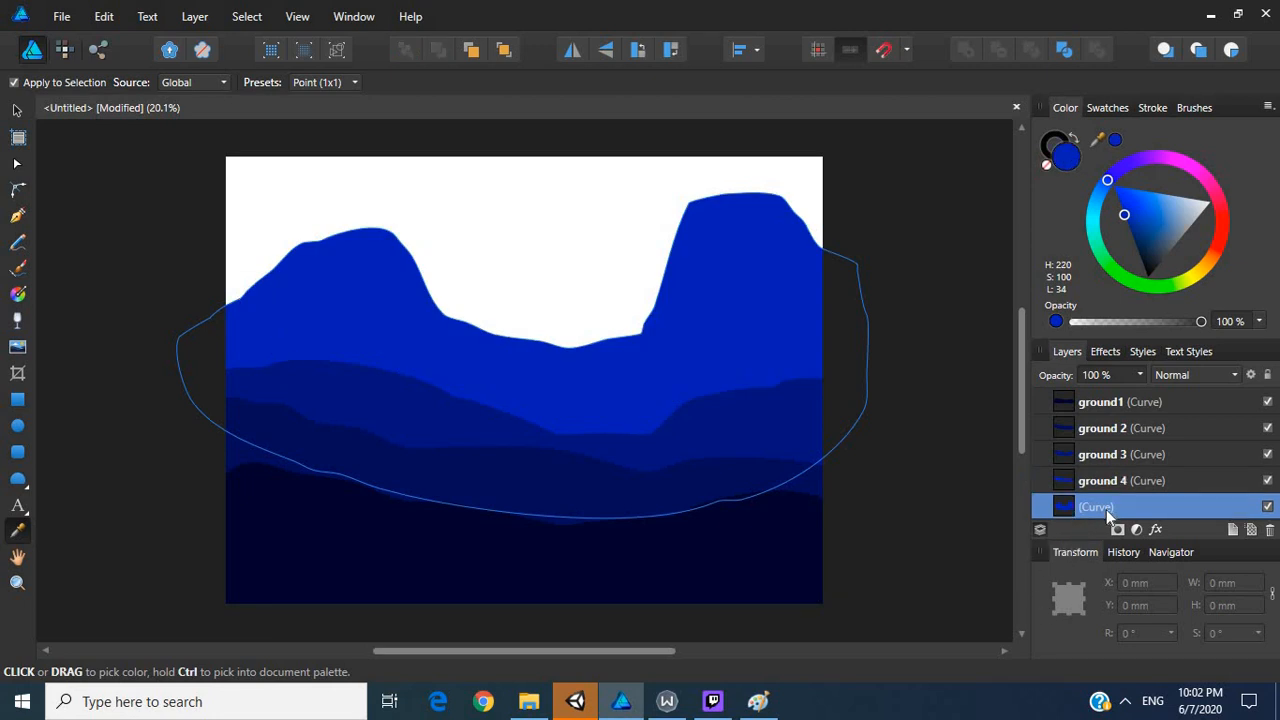
# Step: Rename the mountain curve's layer as Mountains
pyautogui.doubleClick(1104, 508)
pyautogui.write('Mounta')
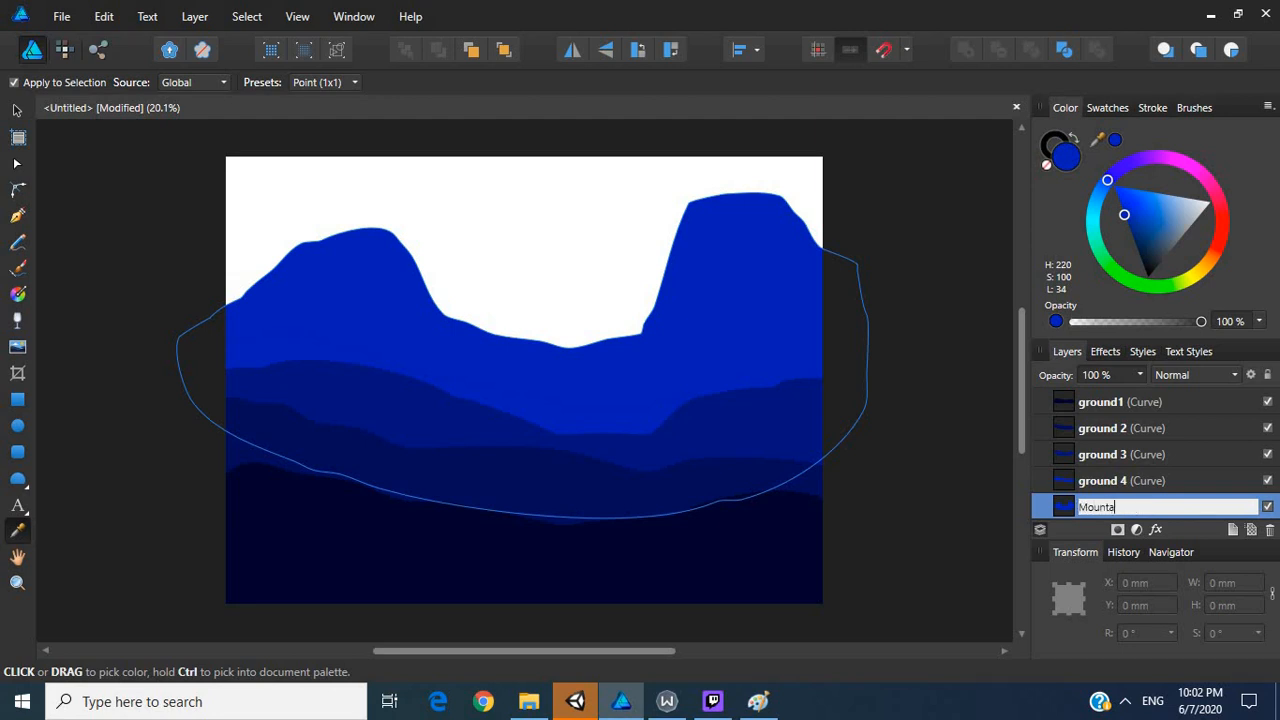
pyautogui.write('ins')
pyautogui.press('Return')
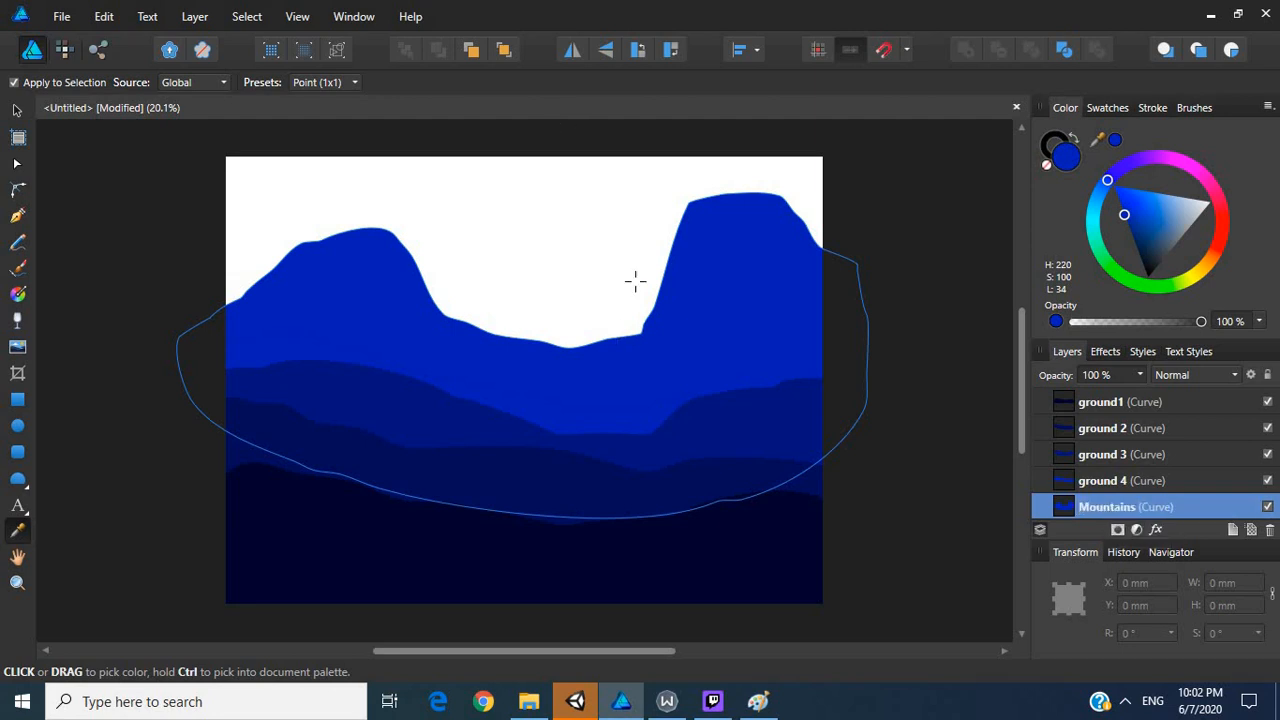
# Step: Raise the lightness of the Mountains fill to 55 and deselect the shape
pyautogui.doubleClick(1074, 153)
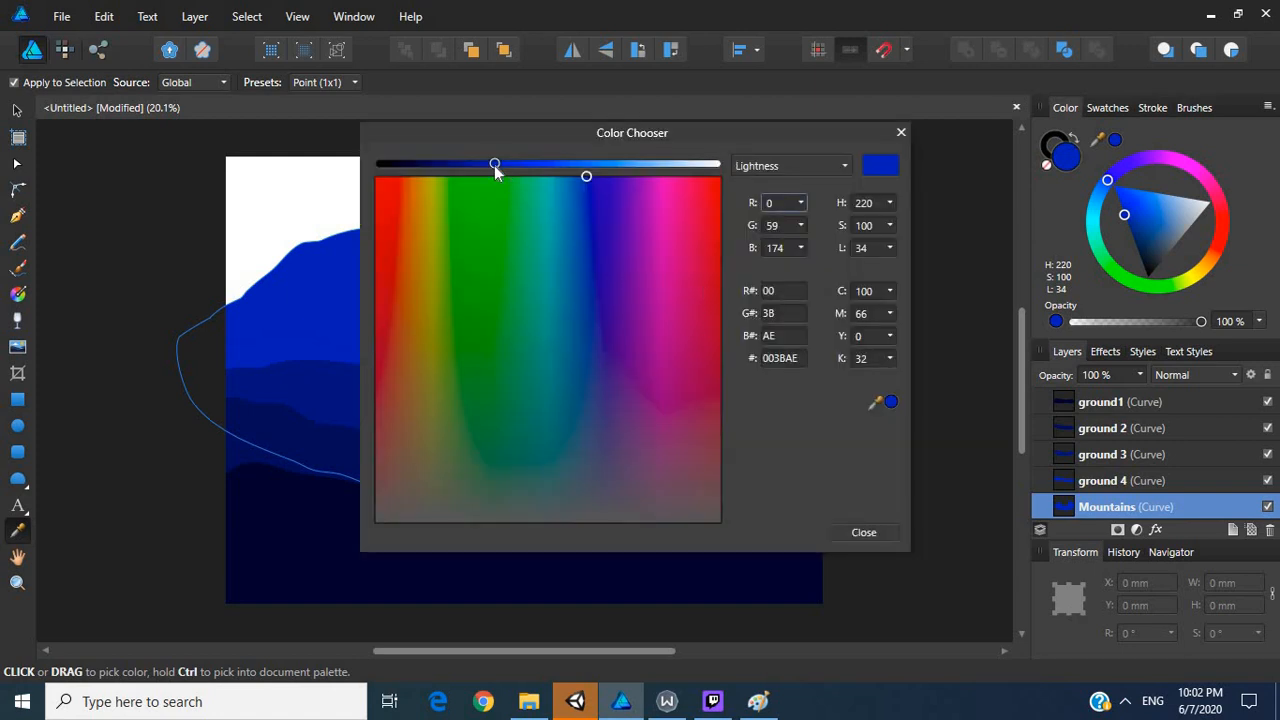
pyautogui.moveTo(557, 165); pyautogui.dragTo(566, 163)
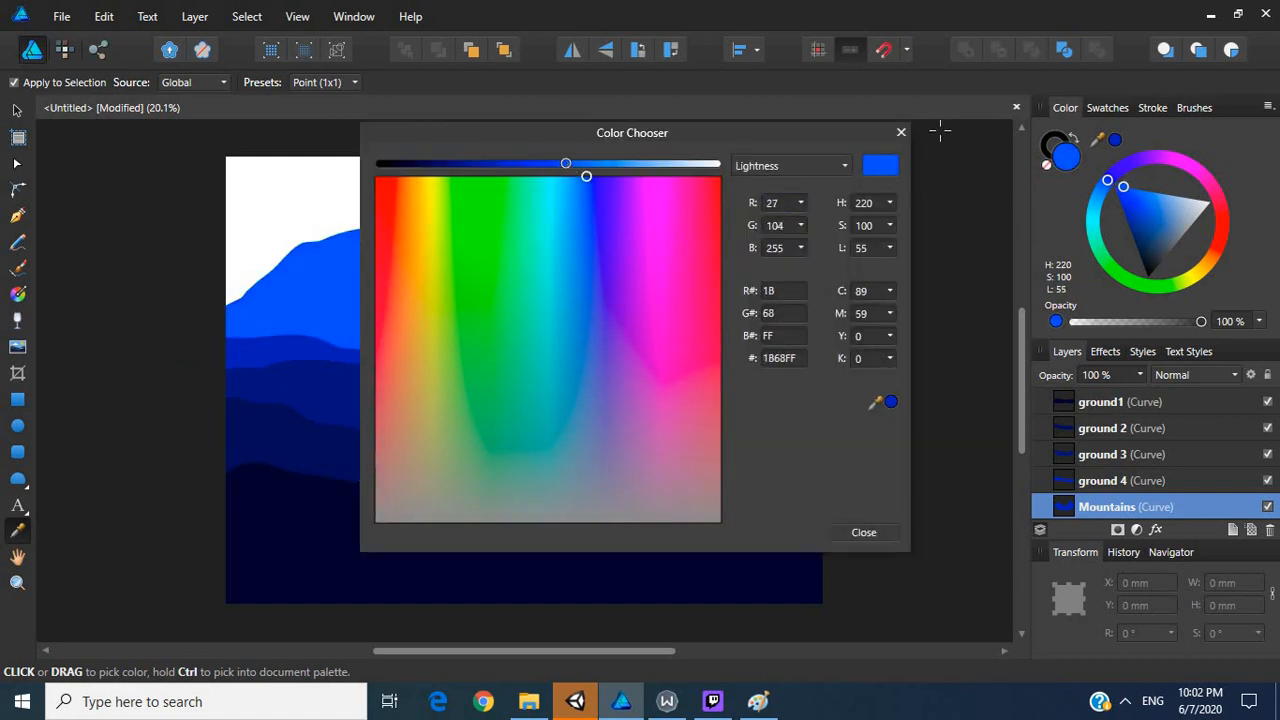
pyautogui.click(960, 299)
pyautogui.hotkey('ctrl', 'z')
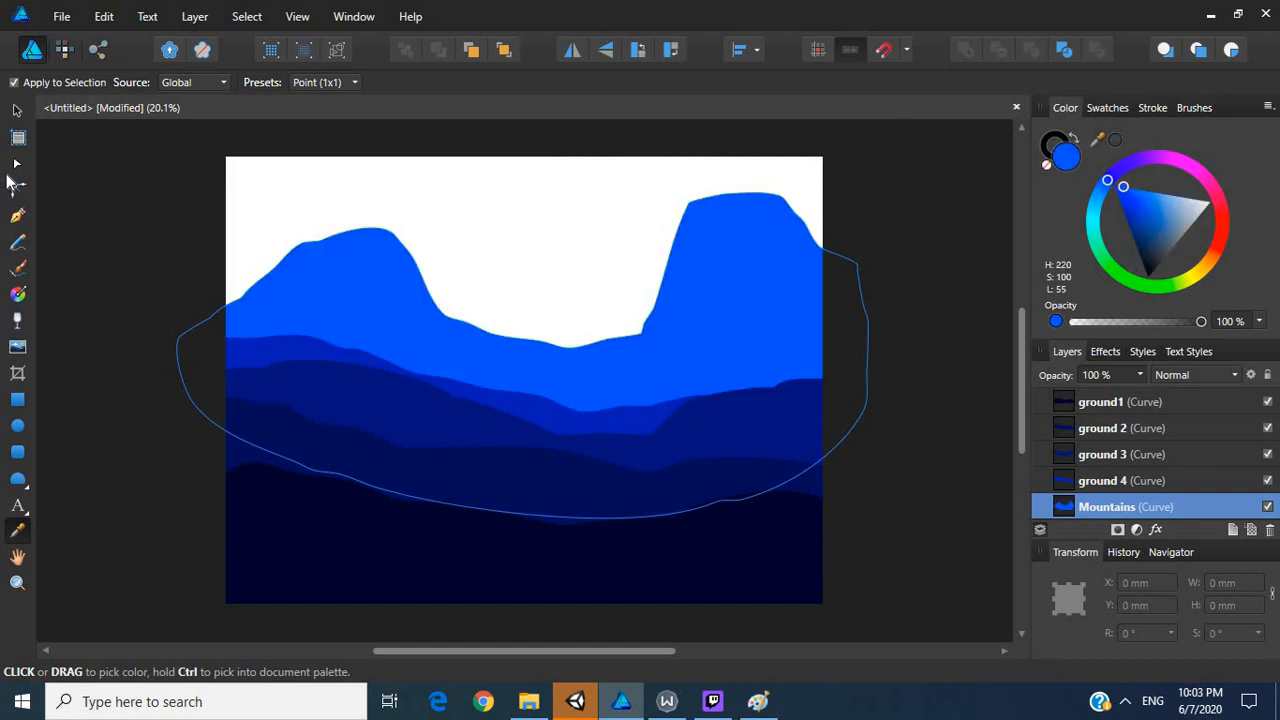
pyautogui.click(17, 110)
pyautogui.click(101, 241)
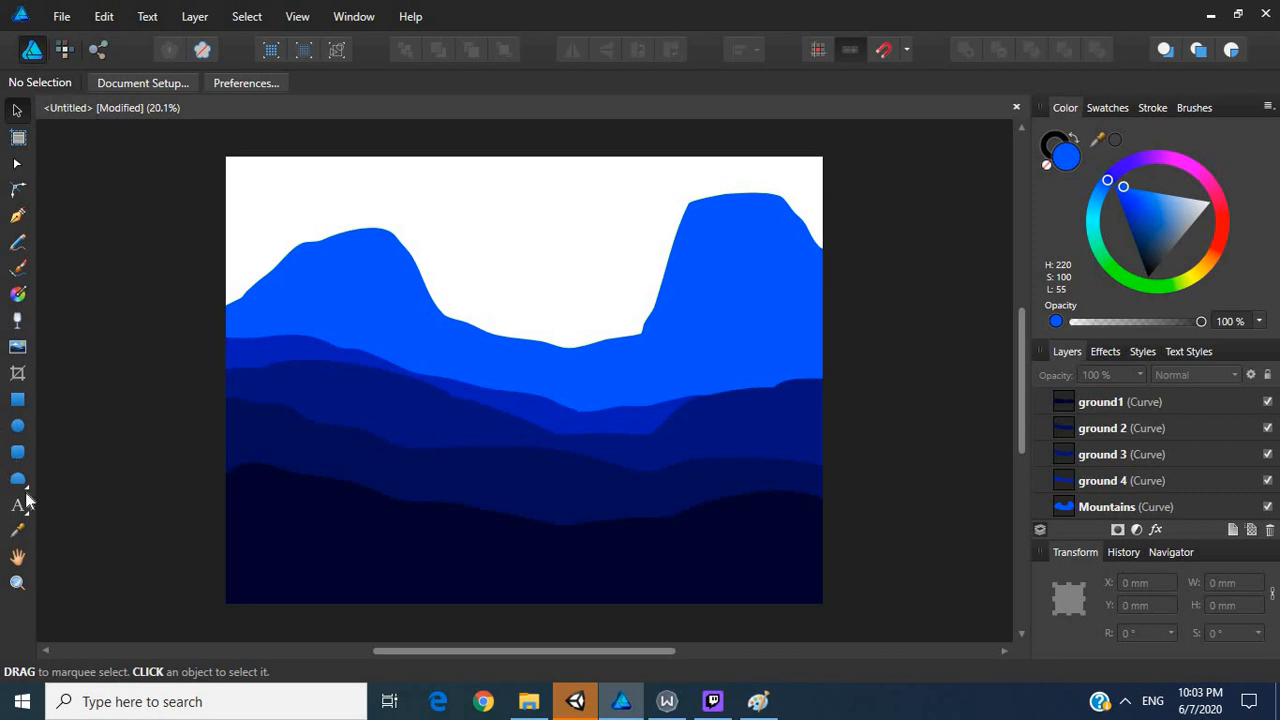
# Step: Draw a rectangle about 891 by 378 mm covering the upper part of the artwork and send it behind all other shapes
pyautogui.click(17, 400)
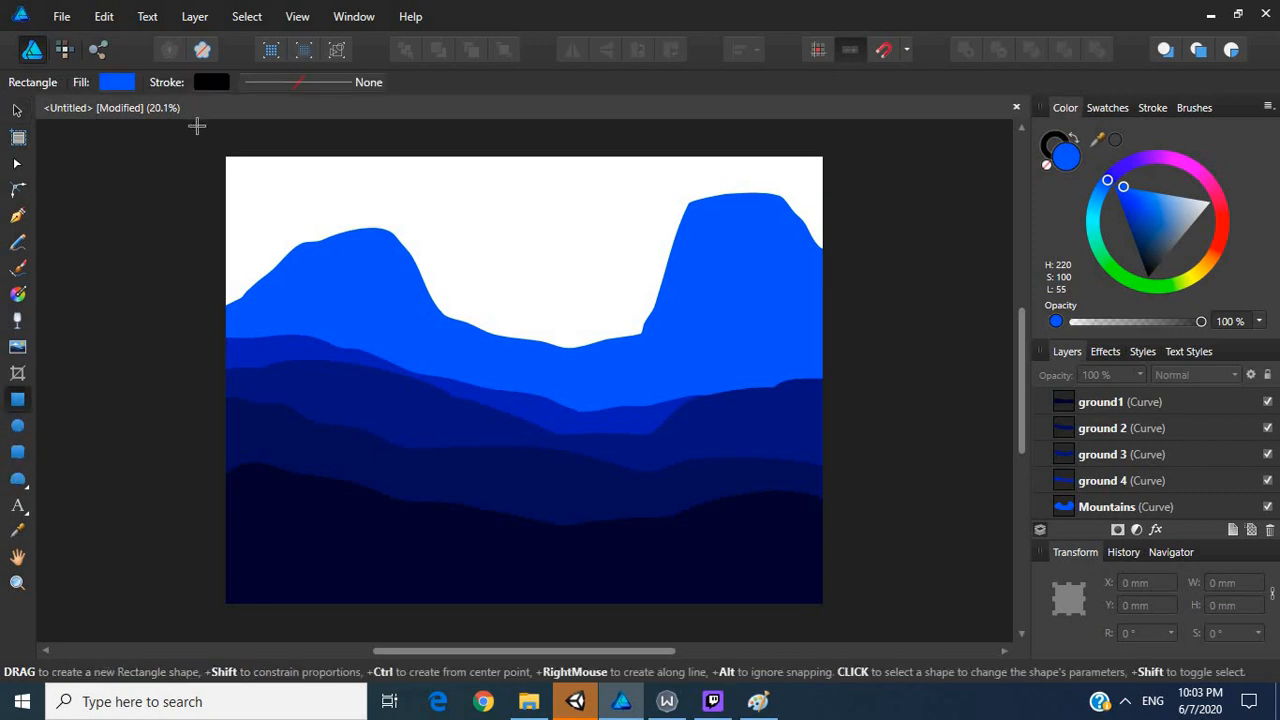
pyautogui.moveTo(197, 125); pyautogui.dragTo(865, 407)
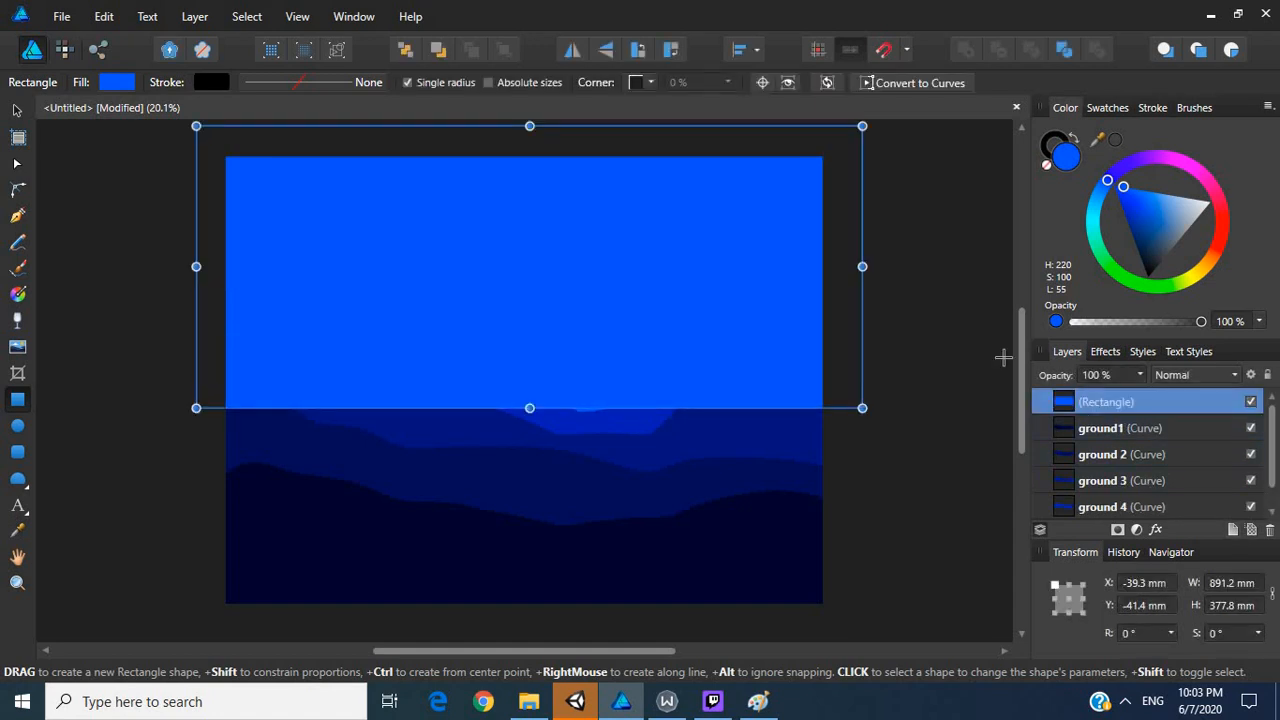
pyautogui.moveTo(1057, 408); pyautogui.dragTo(1065, 567)
# Step: Rename the rectangle's layer as Sky
pyautogui.doubleClick(1110, 507)
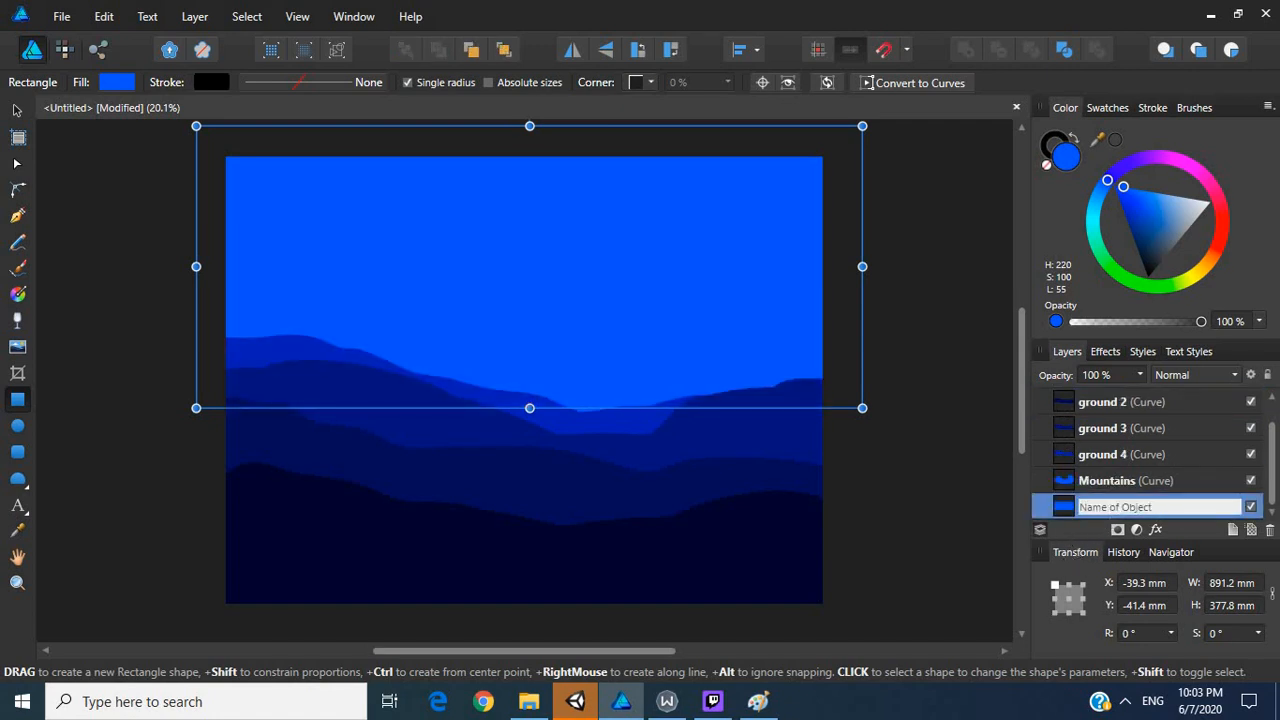
pyautogui.write('Sky')
pyautogui.press('Return')
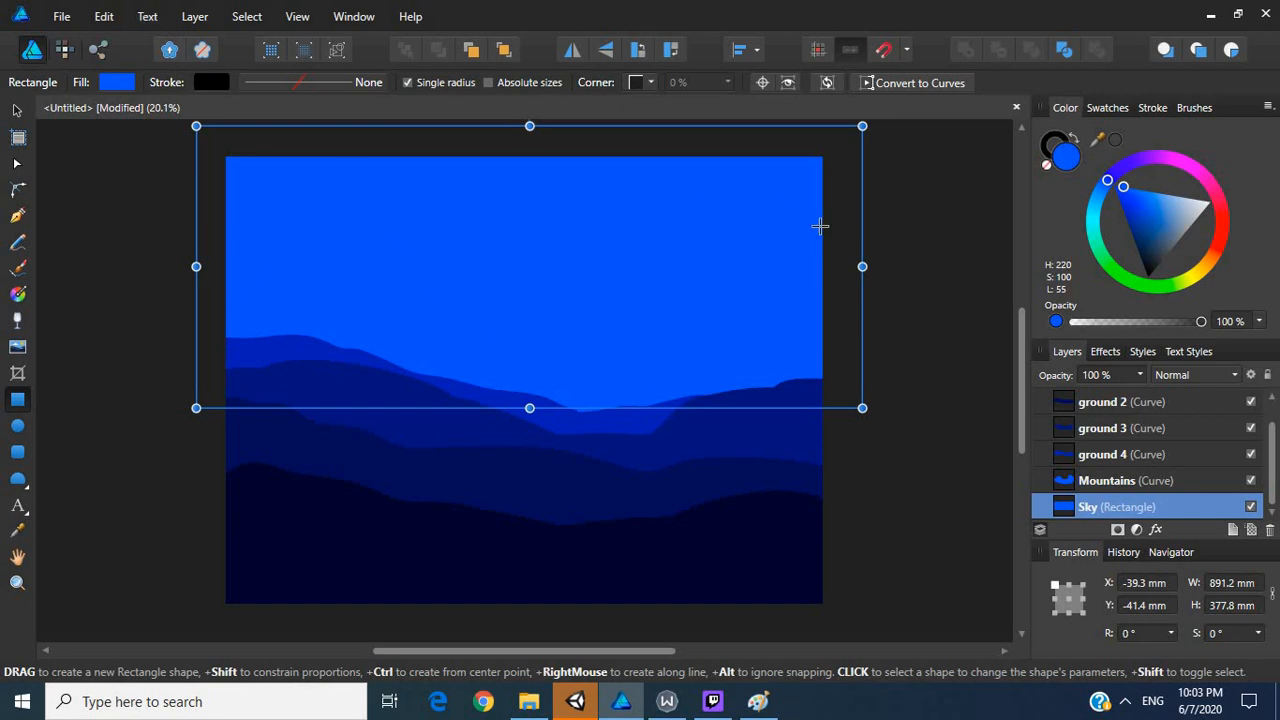
# Step: Raise the lightness of the Sky rectangle's fill to 78 and deselect it
pyautogui.doubleClick(1065, 160)
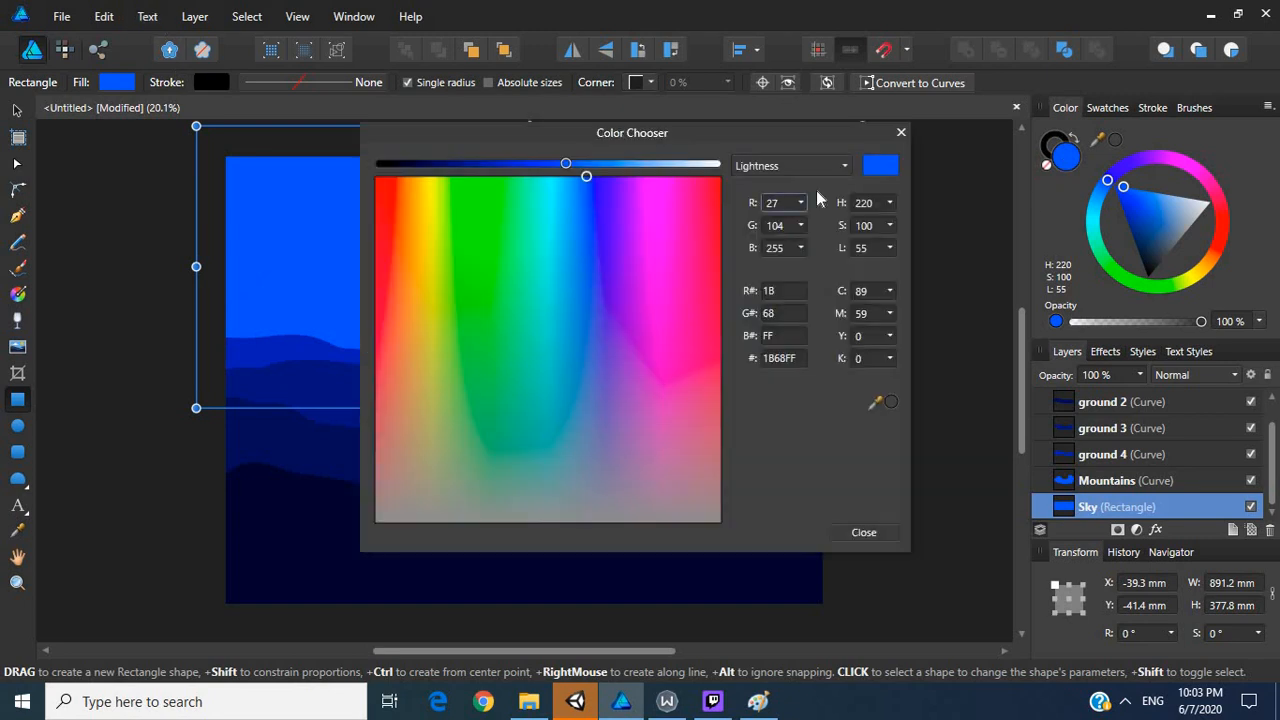
pyautogui.moveTo(565, 164); pyautogui.dragTo(642, 164)
pyautogui.click(17, 109)
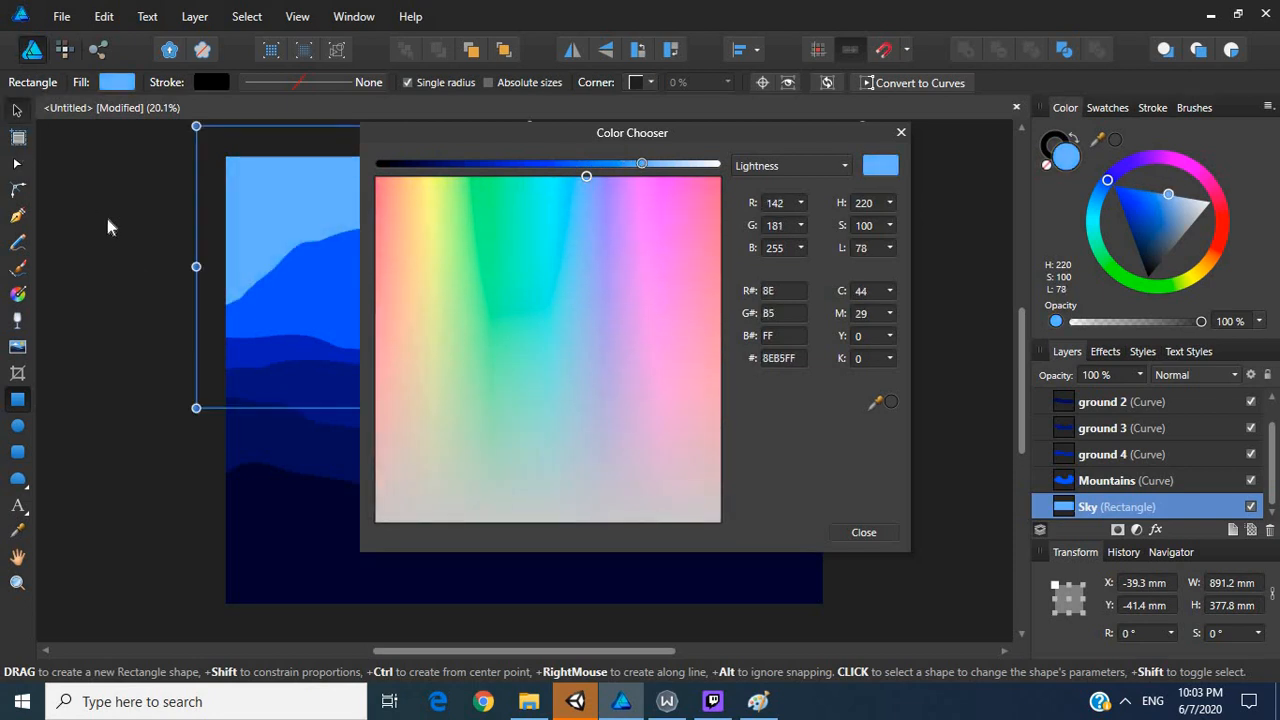
pyautogui.click(109, 223)
pyautogui.click(901, 132)
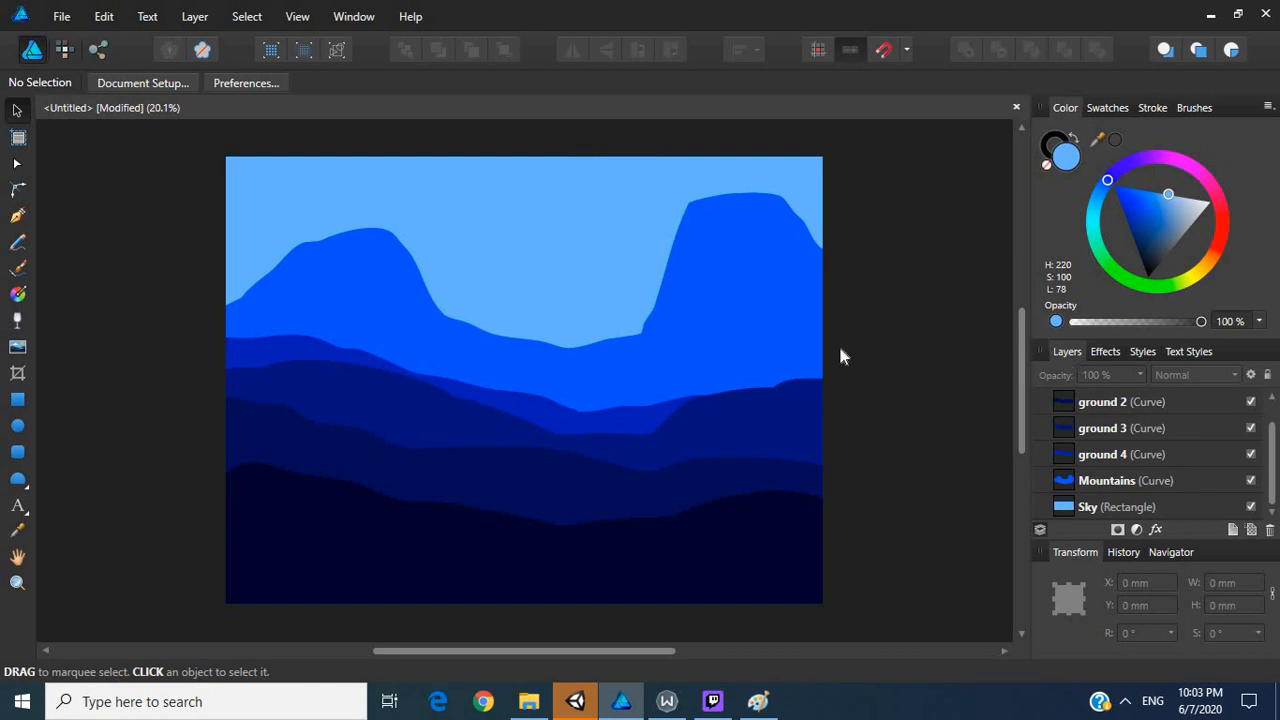
# Step: Move the Mountains shape slightly down and to the left, and lower ground 3 to expose more of ground 4
pyautogui.moveTo(728, 349)
pyautogui.mouseDown()
pyautogui.moveTo(740, 354)
pyautogui.moveTo(702, 355)
pyautogui.moveTo(720, 357)
pyautogui.mouseUp()
pyautogui.click(660, 428)
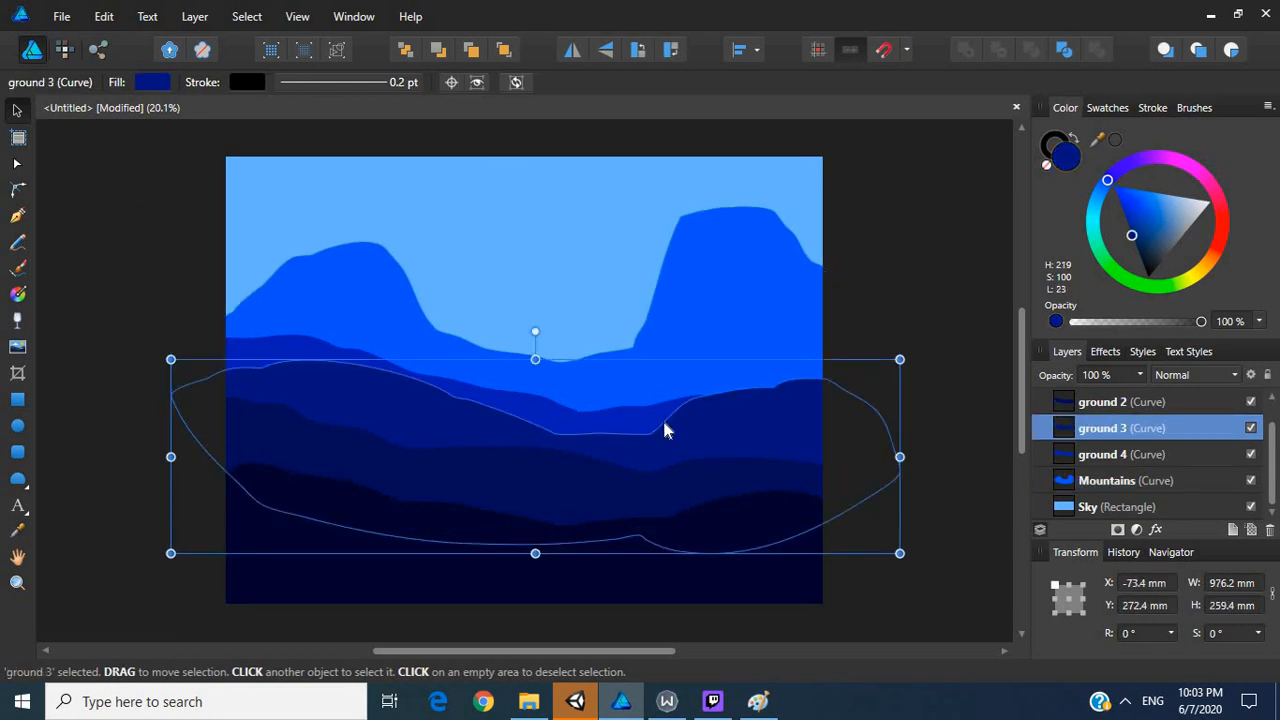
pyautogui.moveTo(720, 446); pyautogui.dragTo(697, 461)
pyautogui.click(122, 393)
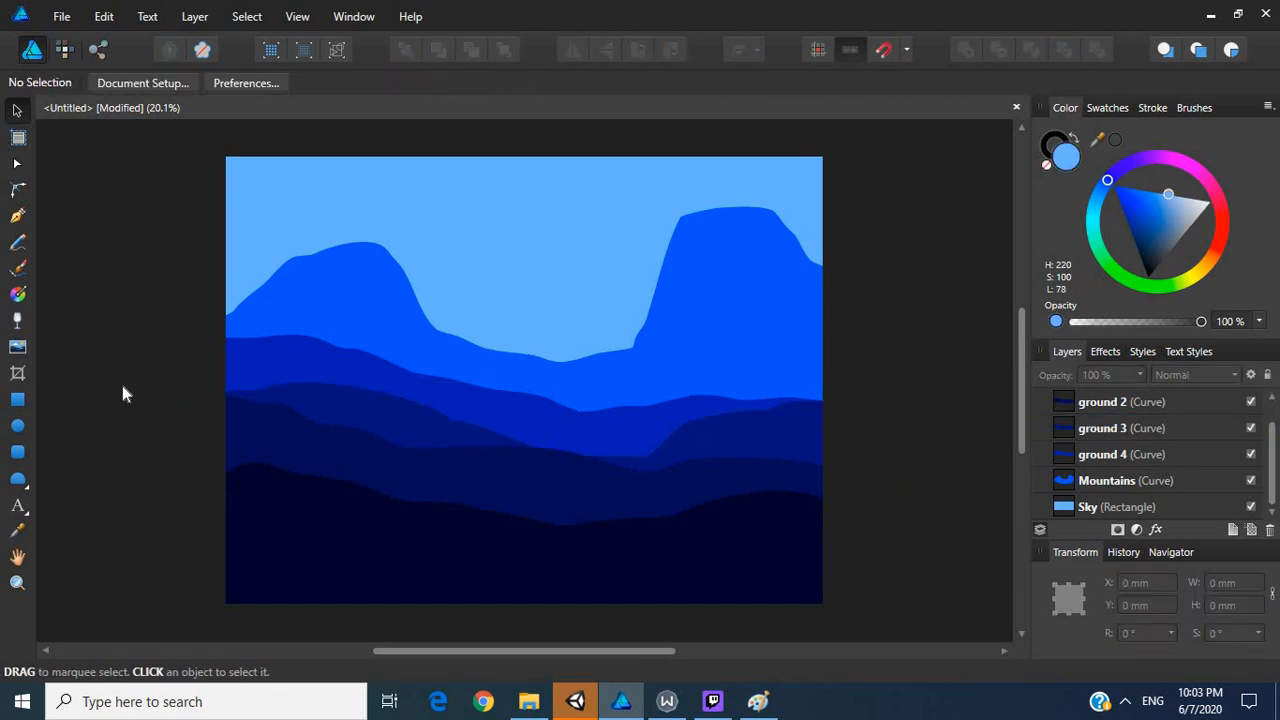
# Step: Shift ground 2, ground 3 and ground 4 further down so the blue bands are spaced more evenly, leaving nothing selected
pyautogui.click(523, 498)
pyautogui.moveTo(523, 498); pyautogui.dragTo(518, 531)
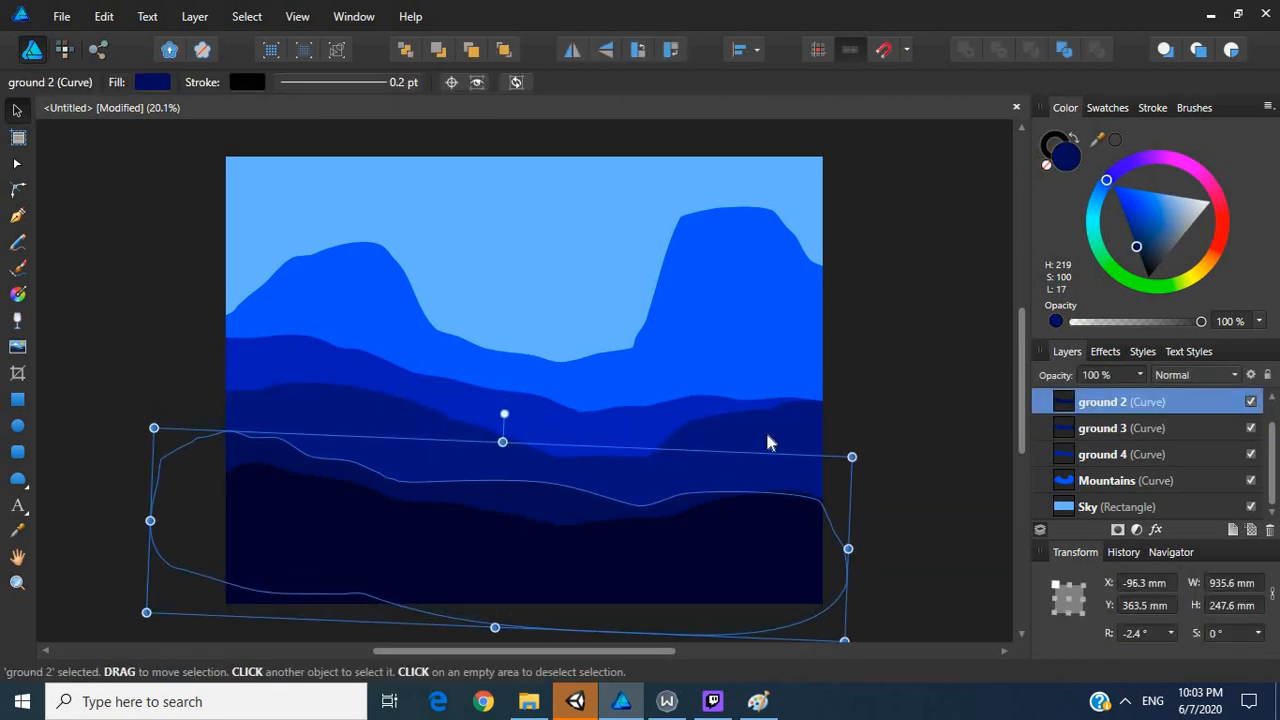
pyautogui.moveTo(766, 443); pyautogui.dragTo(794, 462)
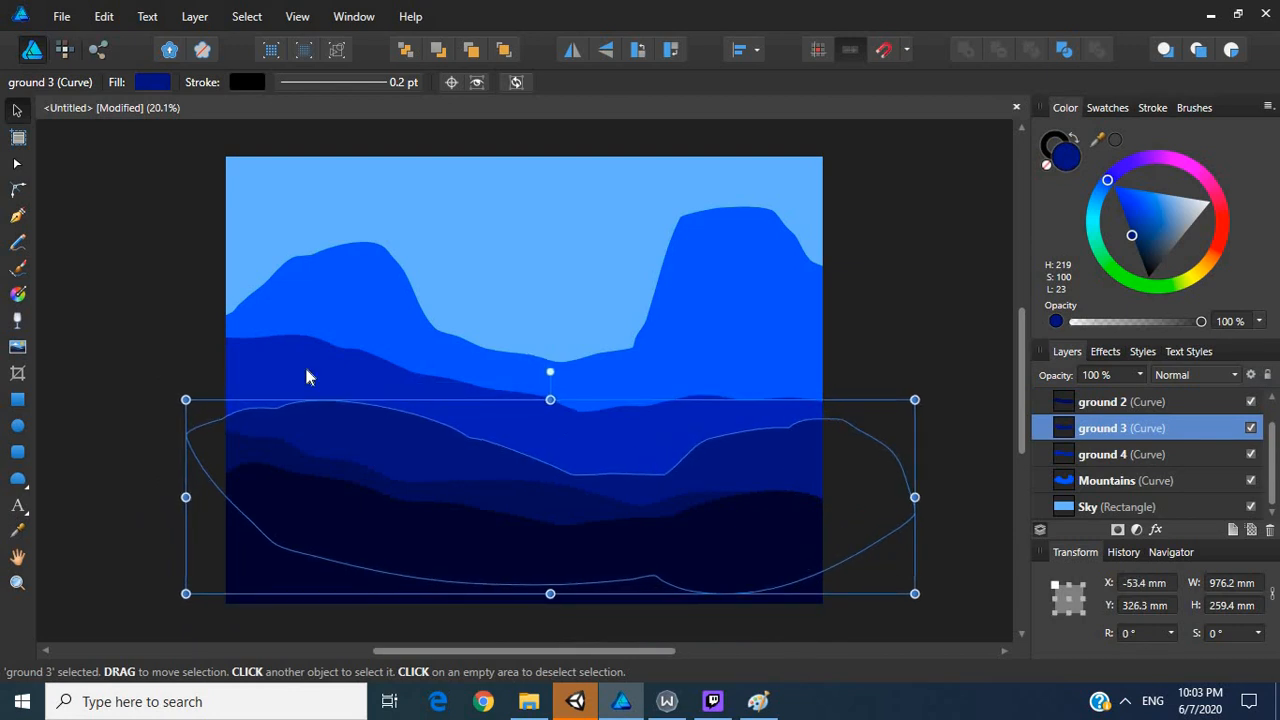
pyautogui.moveTo(307, 376); pyautogui.dragTo(280, 403)
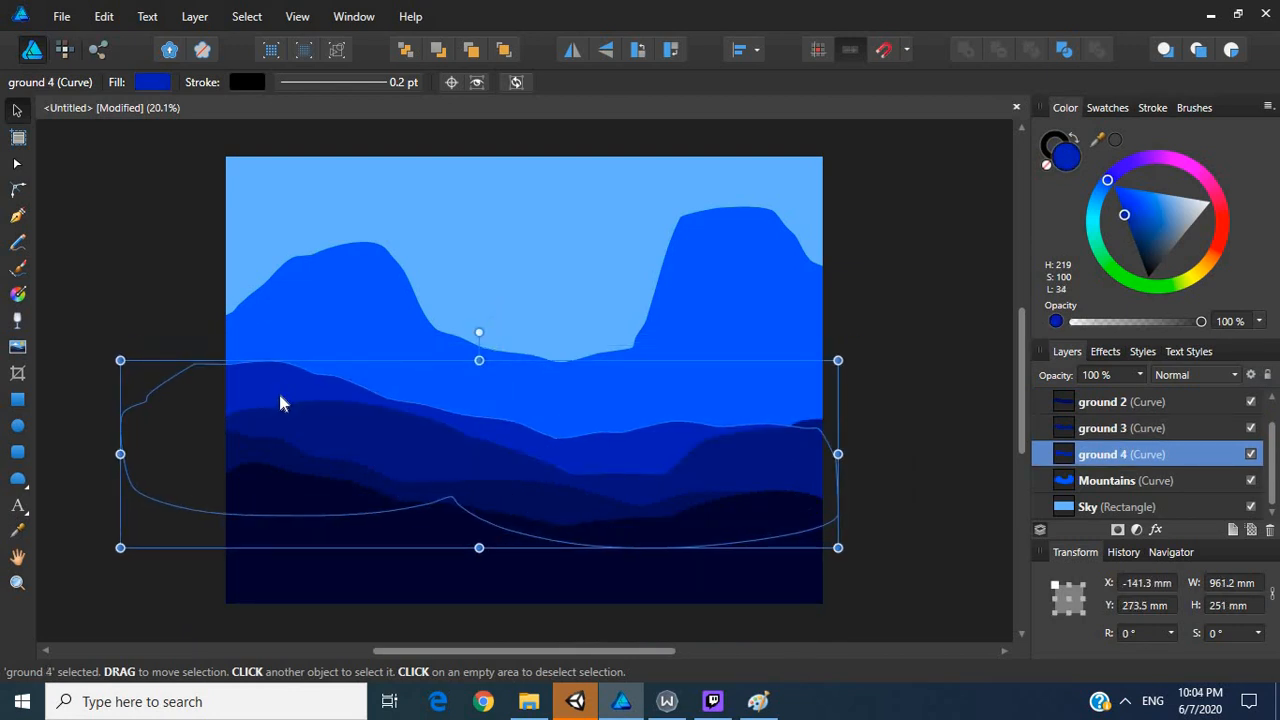
pyautogui.click(182, 280)
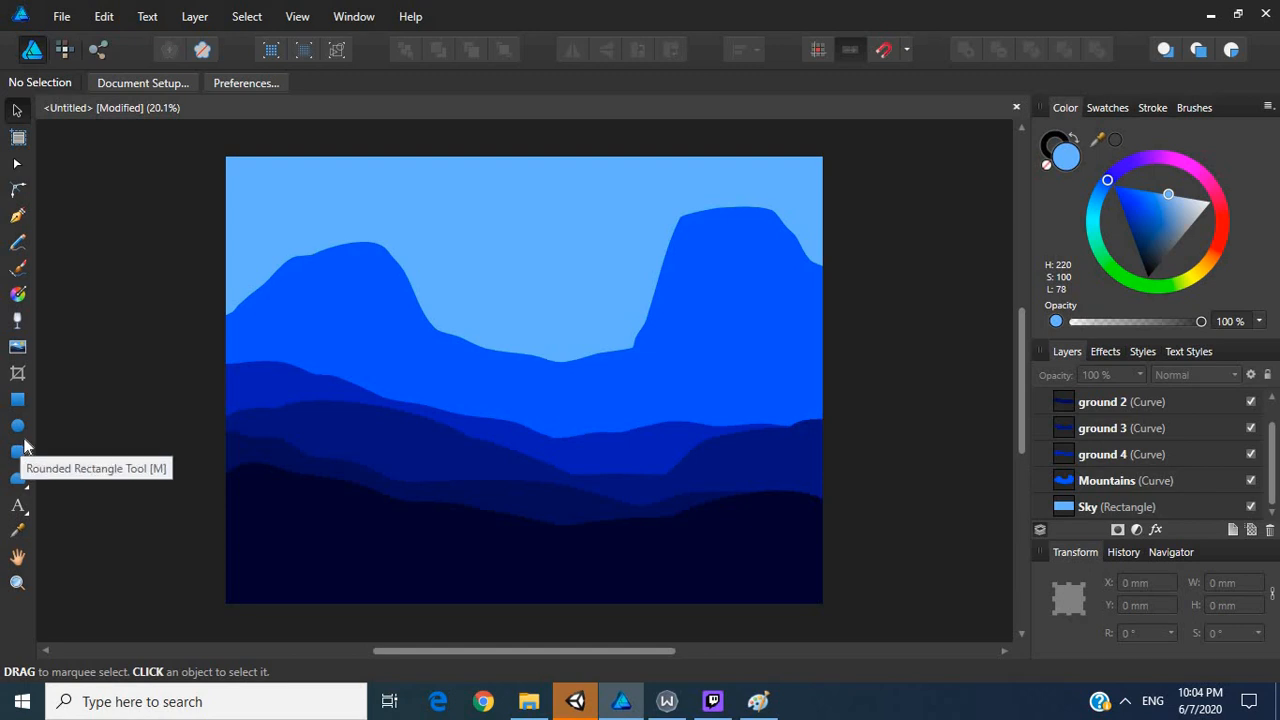
# Step: Draw a crescent moon about 132 by 139 mm in the sky between the two peaks and rotate it about 34°
pyautogui.click(20, 480)
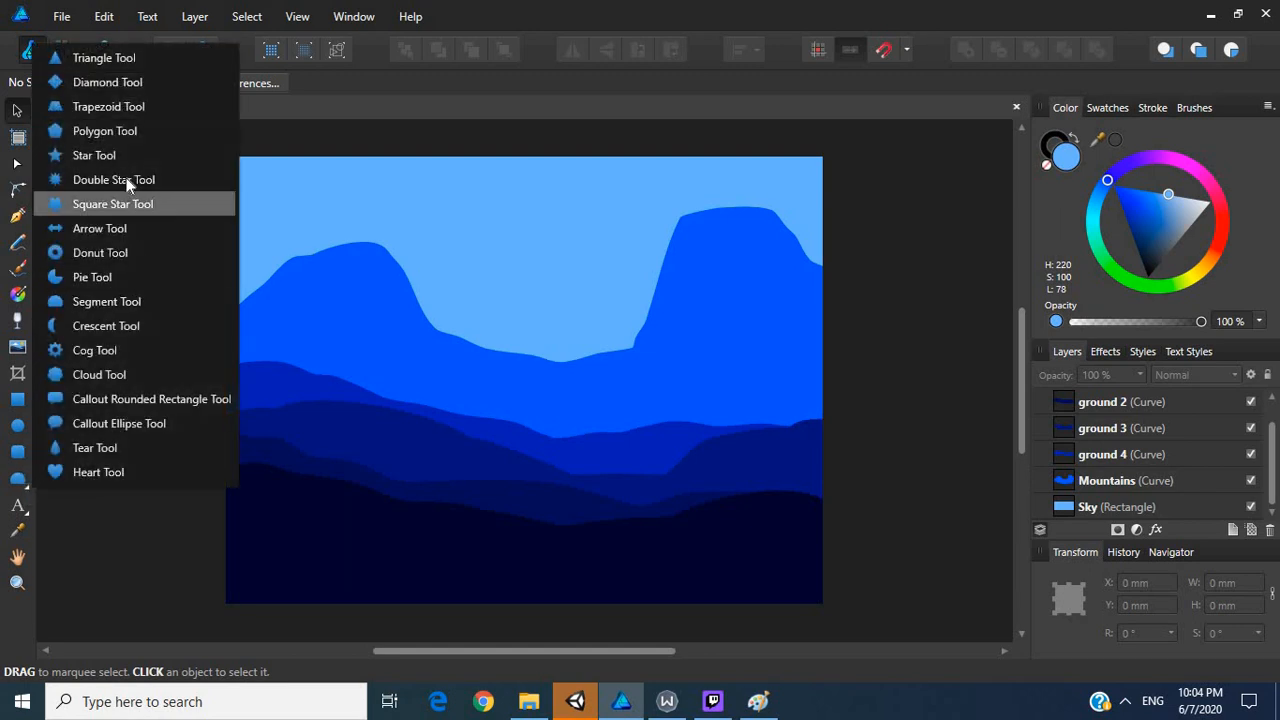
pyautogui.click(106, 326)
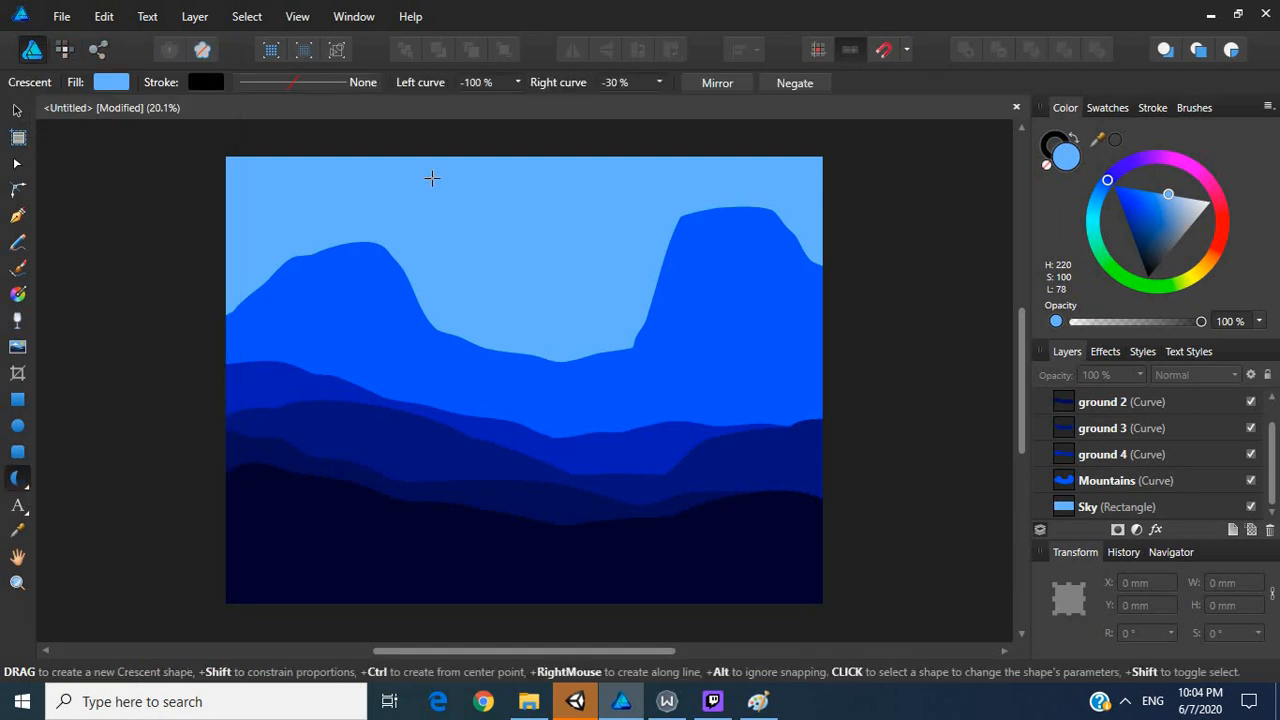
pyautogui.moveTo(432, 182); pyautogui.dragTo(542, 279)
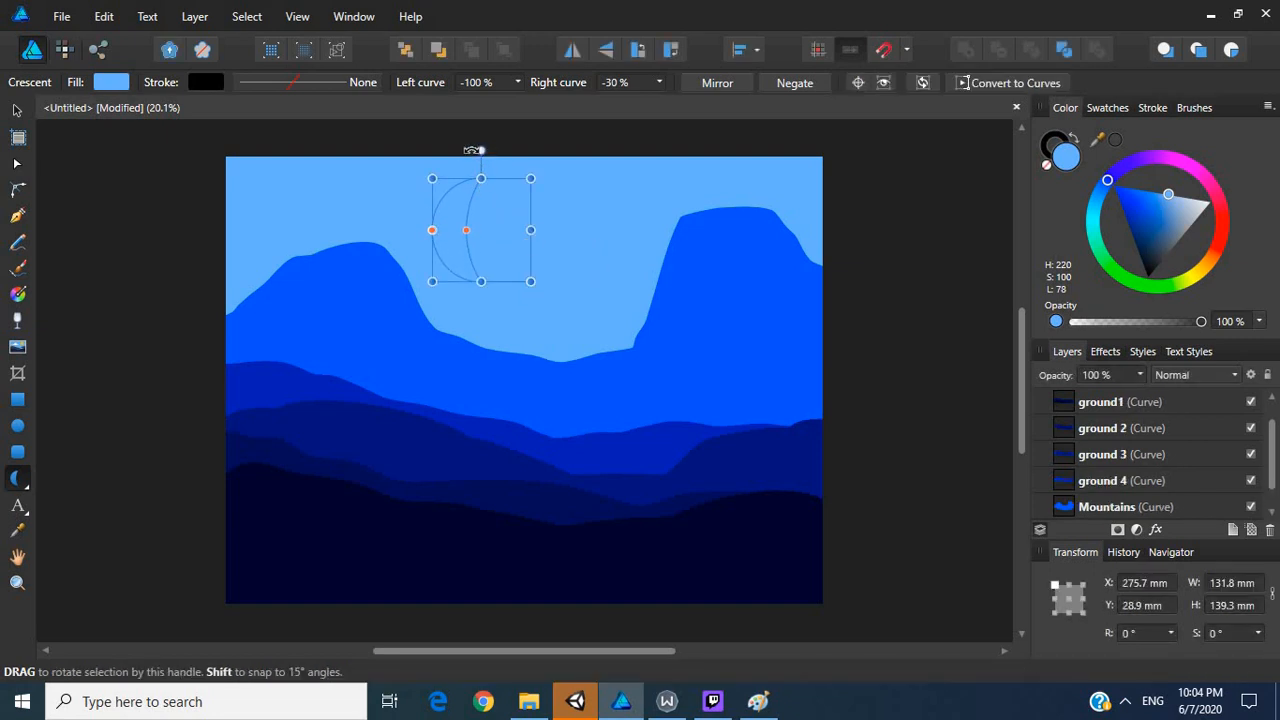
pyautogui.moveTo(477, 150); pyautogui.dragTo(436, 164)
pyautogui.moveTo(494, 210)
pyautogui.mouseDown()
pyautogui.moveTo(480, 211)
pyautogui.moveTo(490, 228)
pyautogui.mouseUp()
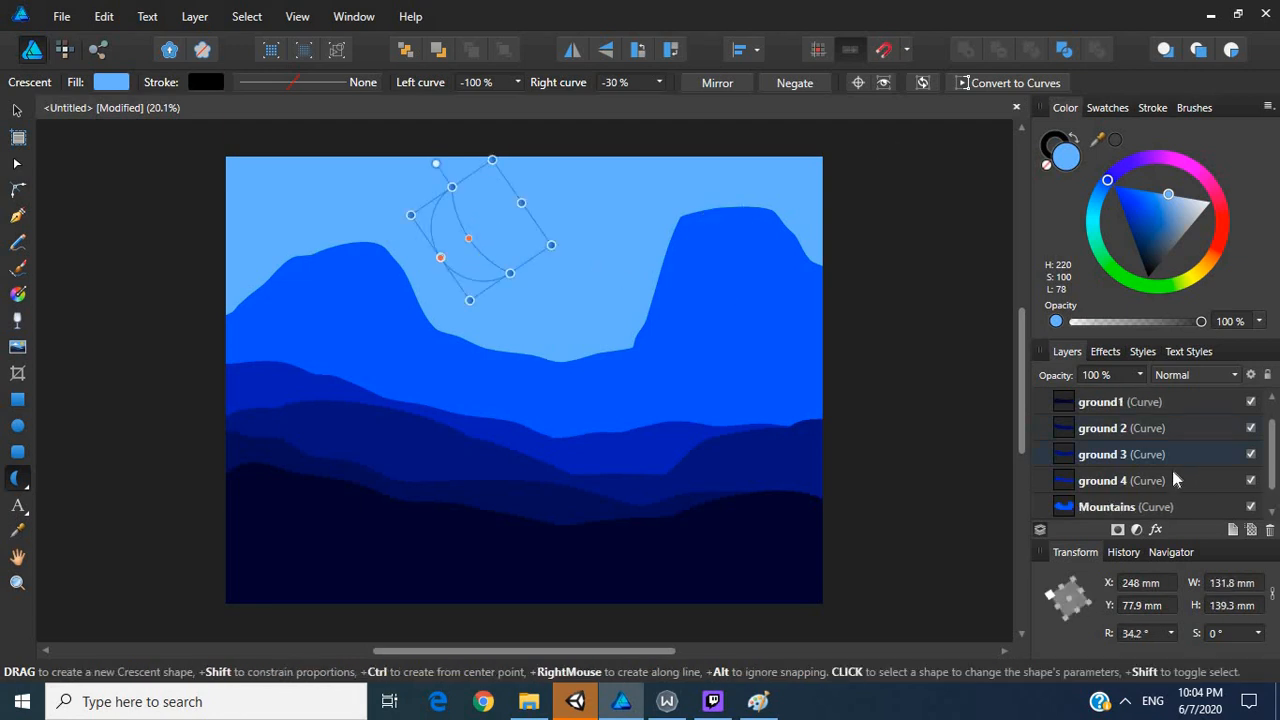
# Step: Move the crescent to the bottom of the layer stack, beneath Sky, and name it Moon
pyautogui.scroll(1, 1173, 479)
pyautogui.scroll(-2, 1066, 450)
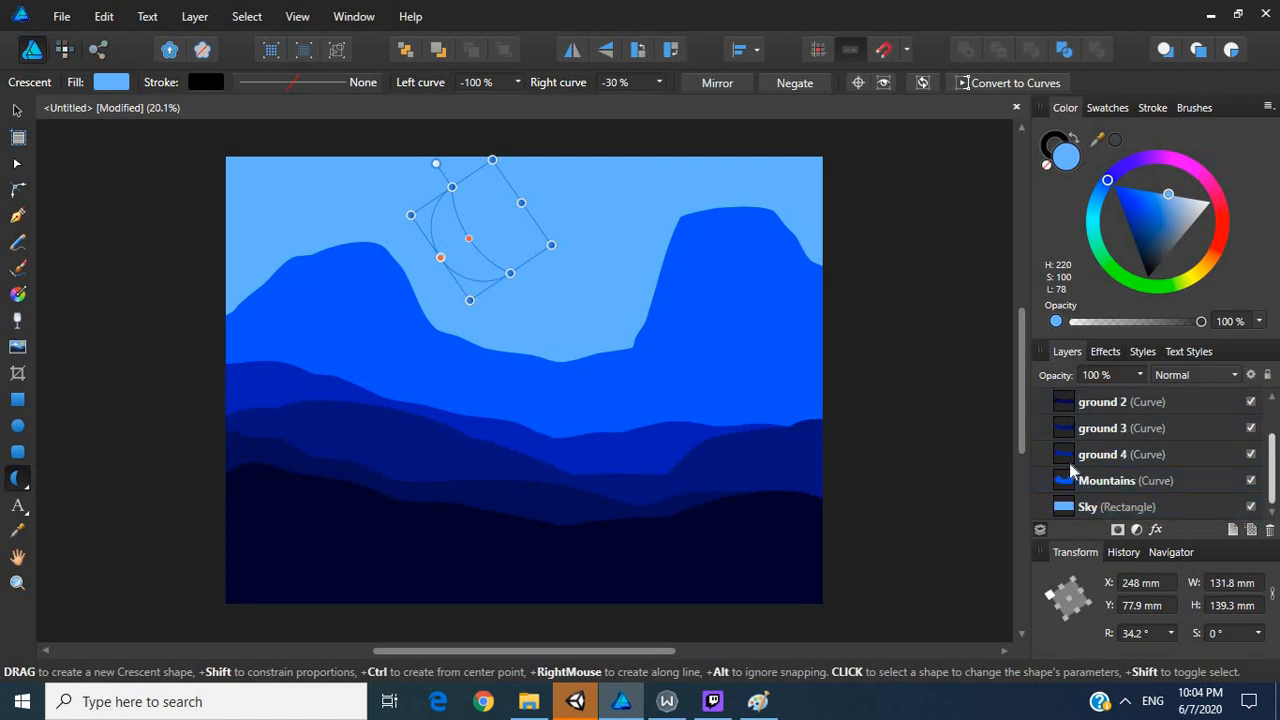
pyautogui.scroll(2, 1275, 470)
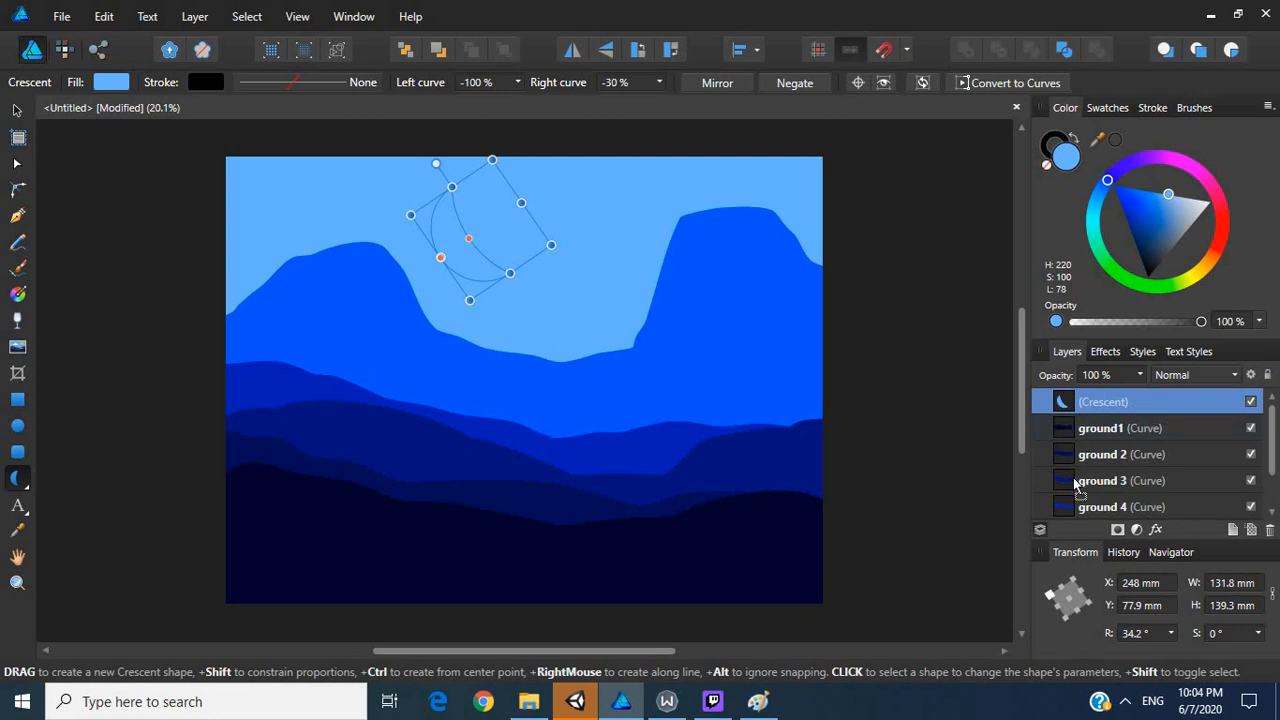
pyautogui.scroll(-2, 1077, 485)
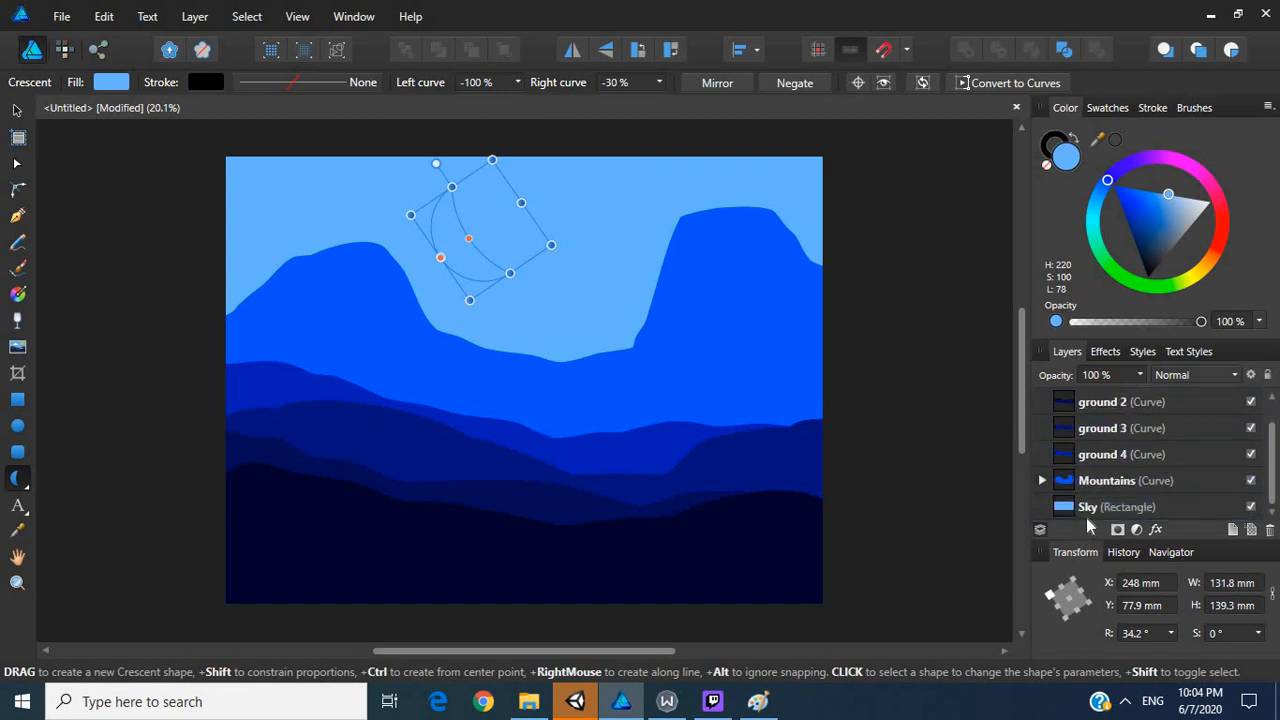
pyautogui.click(1042, 480)
pyautogui.moveTo(1083, 513)
pyautogui.mouseDown()
pyautogui.moveTo(1082, 555)
pyautogui.moveTo(1077, 517)
pyautogui.mouseUp()
pyautogui.doubleClick(1097, 507)
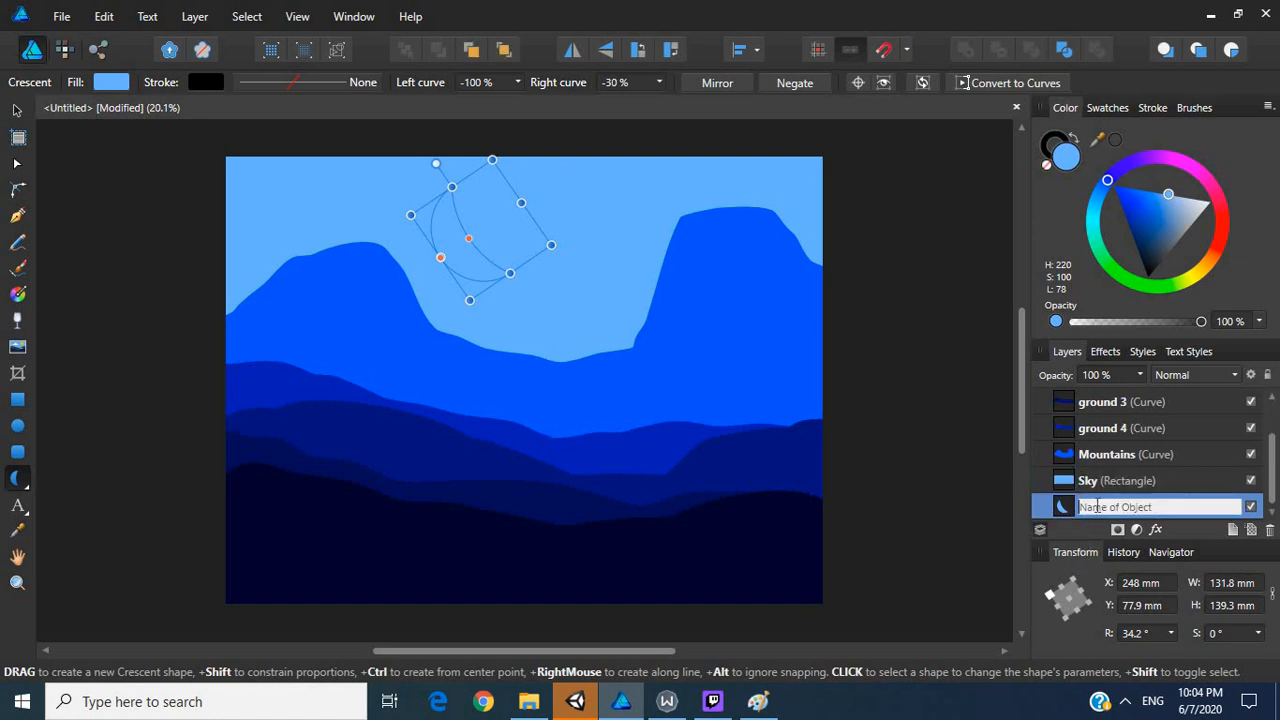
pyautogui.write('Moon')
pyautogui.press('Return')
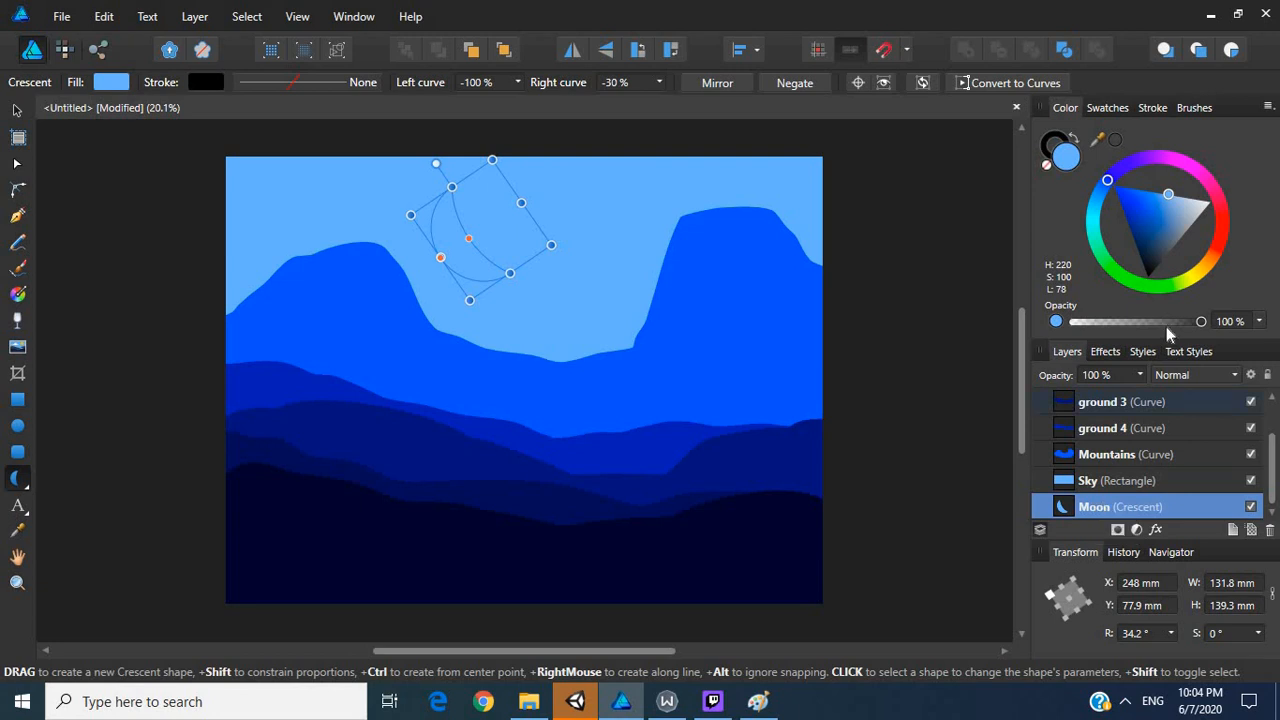
# Step: Raise the lightness of the Moon's fill to 91
pyautogui.doubleClick(1071, 166)
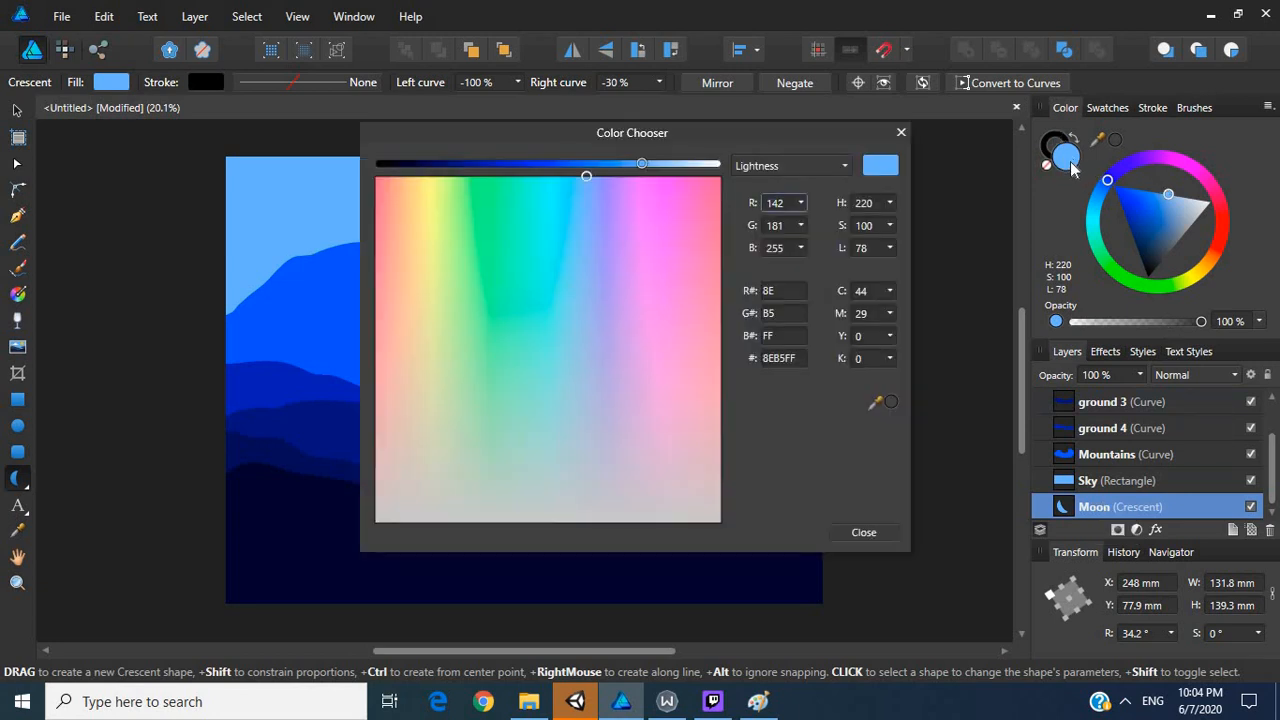
pyautogui.moveTo(645, 170); pyautogui.dragTo(684, 168)
pyautogui.click(898, 131)
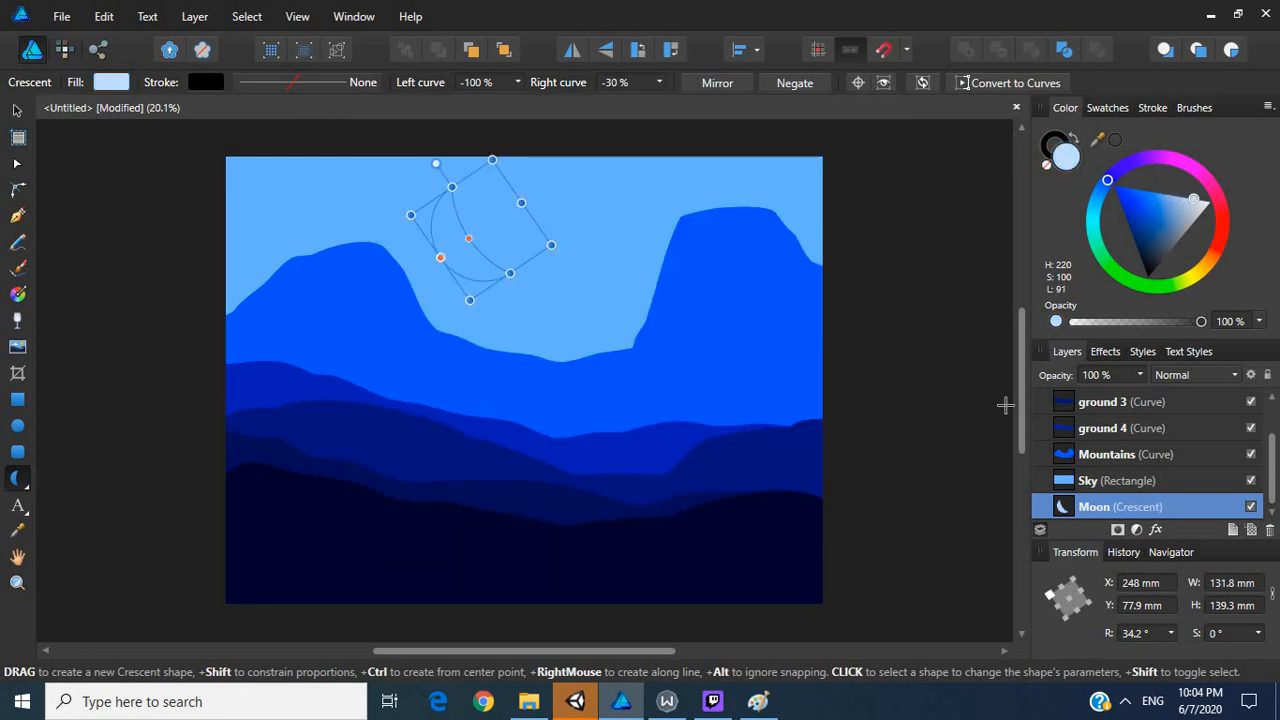
pyautogui.click(1006, 405)
# Step: Shift the Moon slightly up and to the left, and reorder it between Mountains and Sky, leaving nothing selected
pyautogui.click(1077, 510)
pyautogui.click(16, 110)
pyautogui.moveTo(514, 269)
pyautogui.mouseDown()
pyautogui.moveTo(564, 275)
pyautogui.moveTo(490, 279)
pyautogui.moveTo(501, 262)
pyautogui.mouseUp()
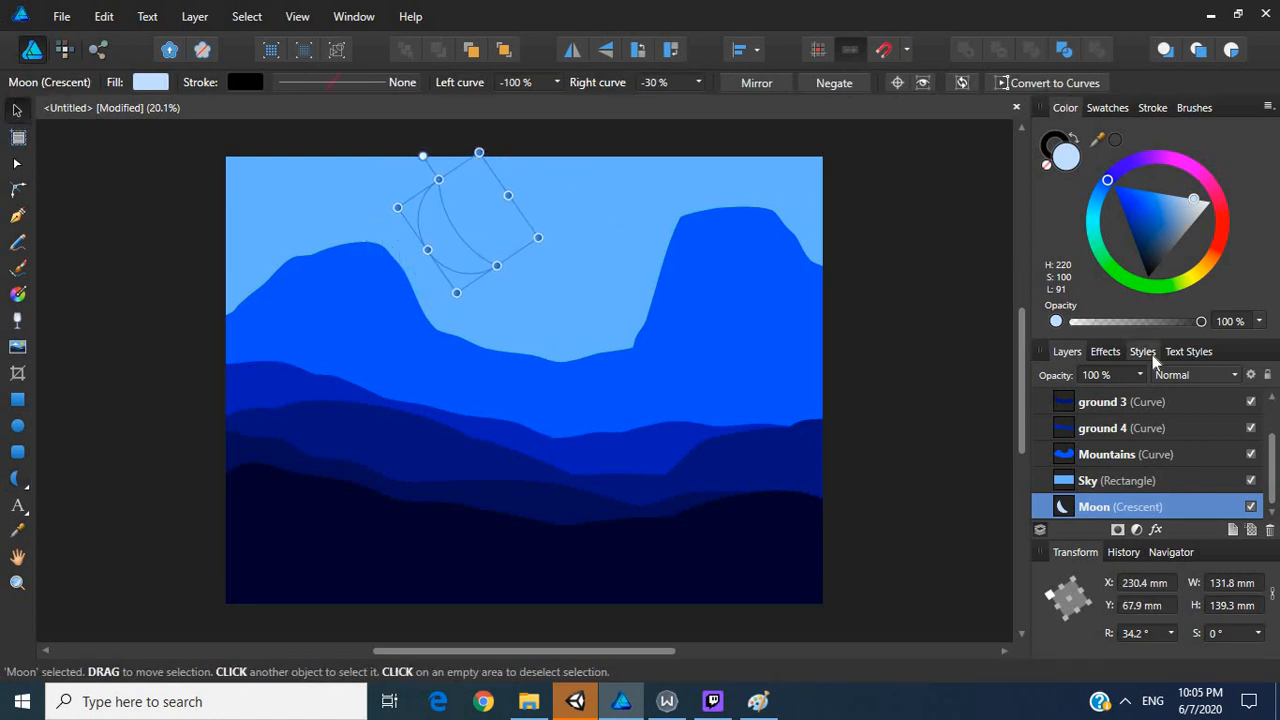
pyautogui.moveTo(1057, 520); pyautogui.dragTo(1075, 483)
pyautogui.click(945, 445)
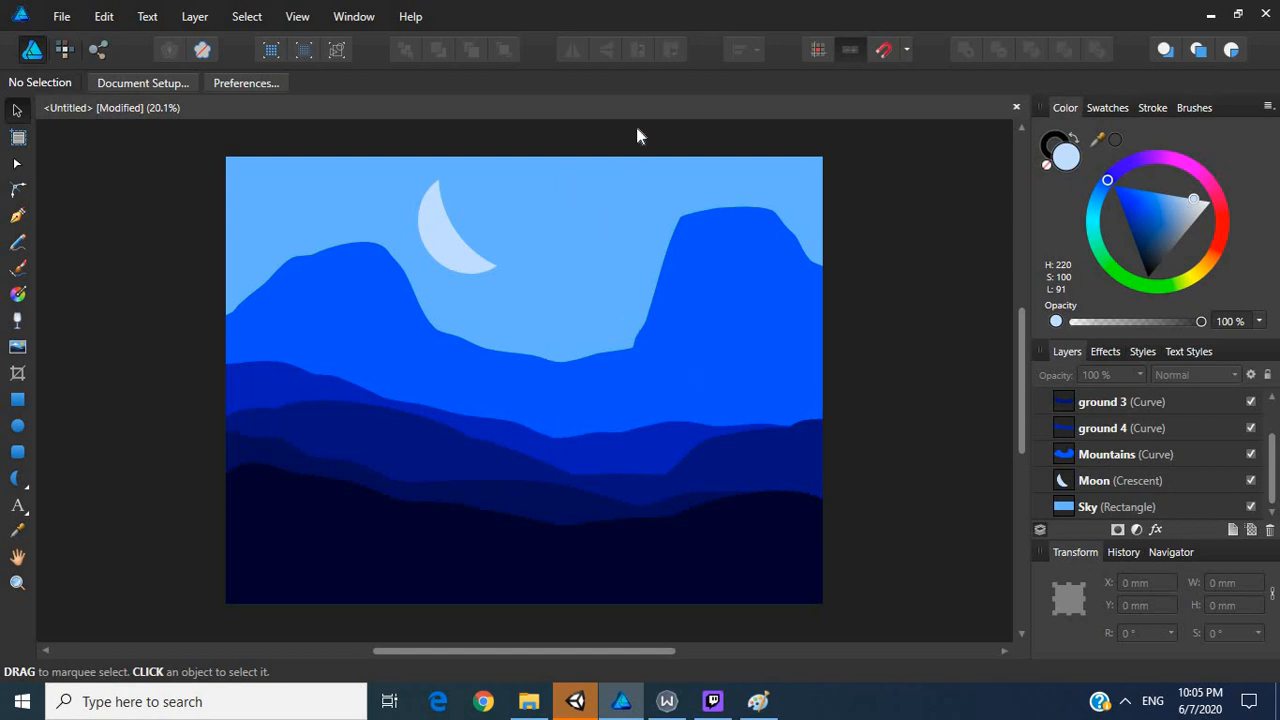
# Step: Set the lightness of the Moon's fill to 85
pyautogui.click(1071, 482)
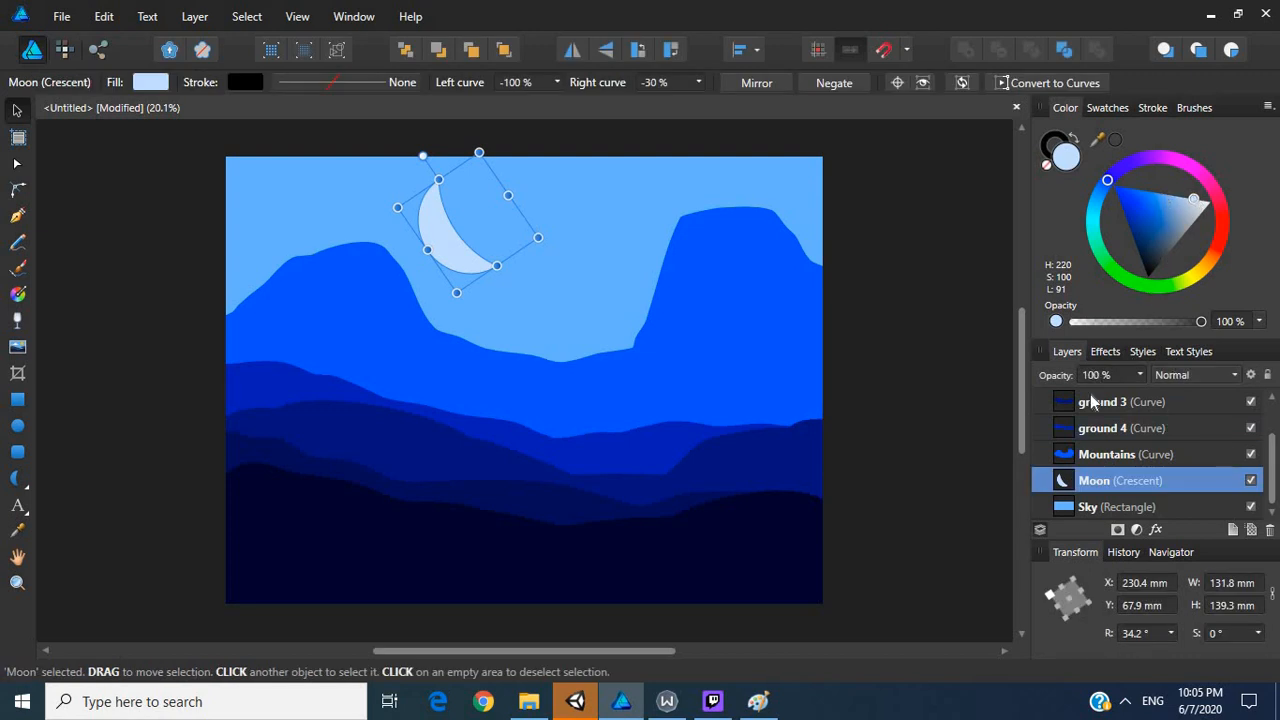
pyautogui.click(1088, 507)
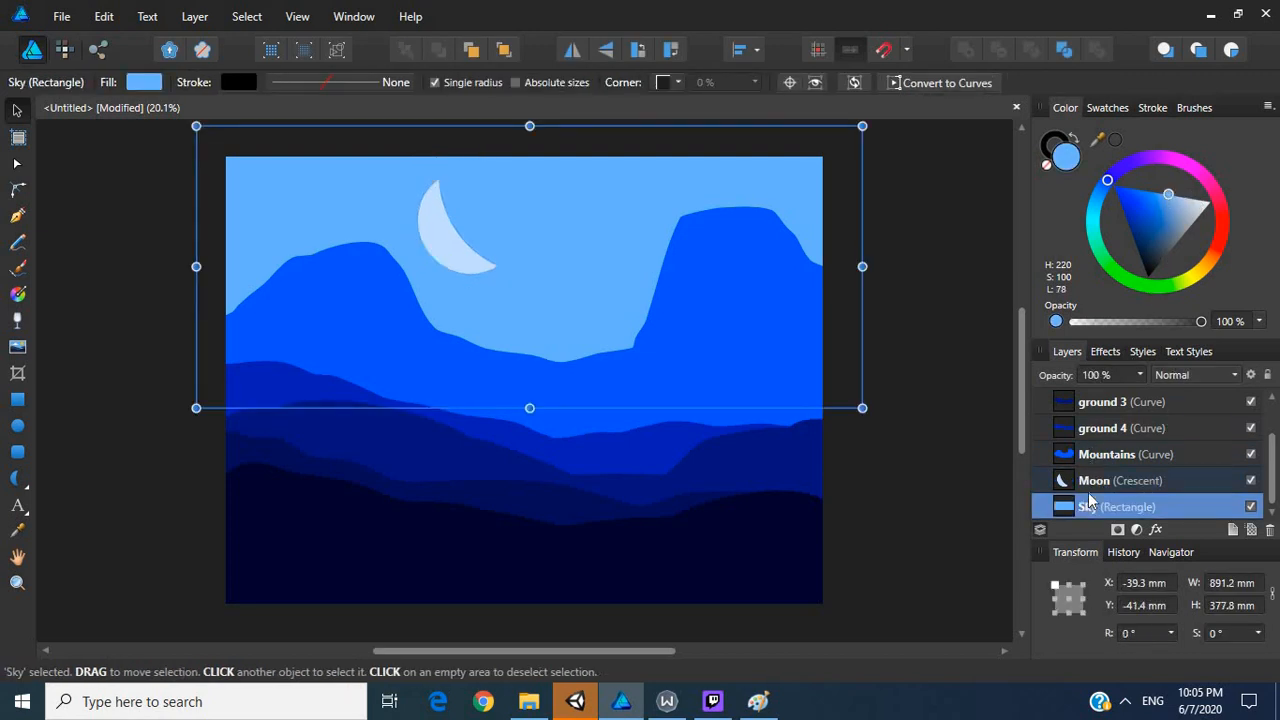
pyautogui.click(1088, 484)
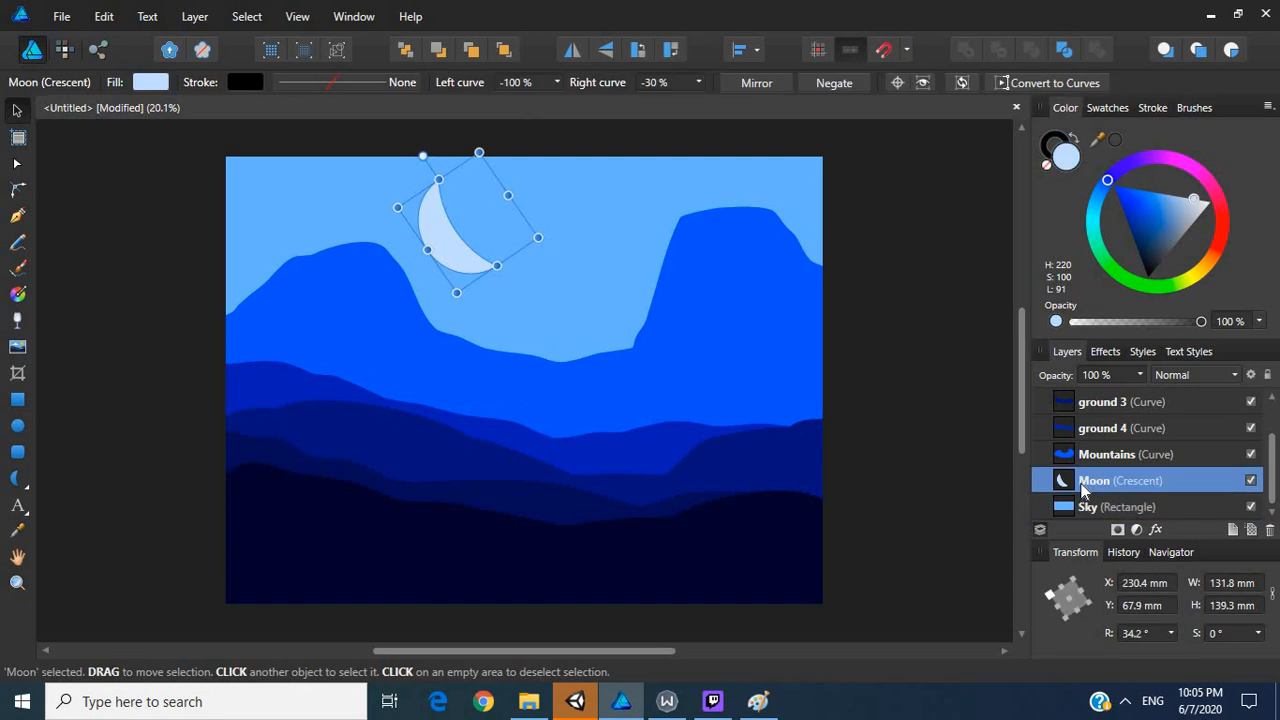
pyautogui.doubleClick(1064, 157)
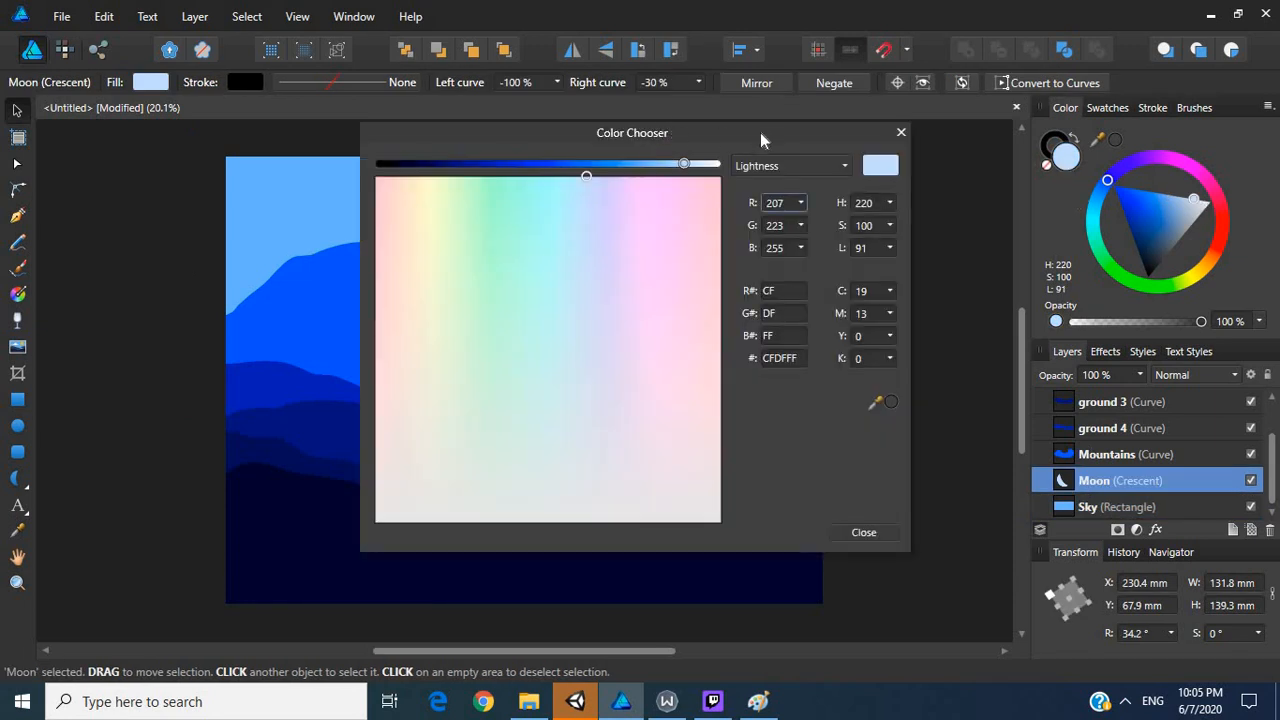
pyautogui.moveTo(761, 139); pyautogui.dragTo(938, 210)
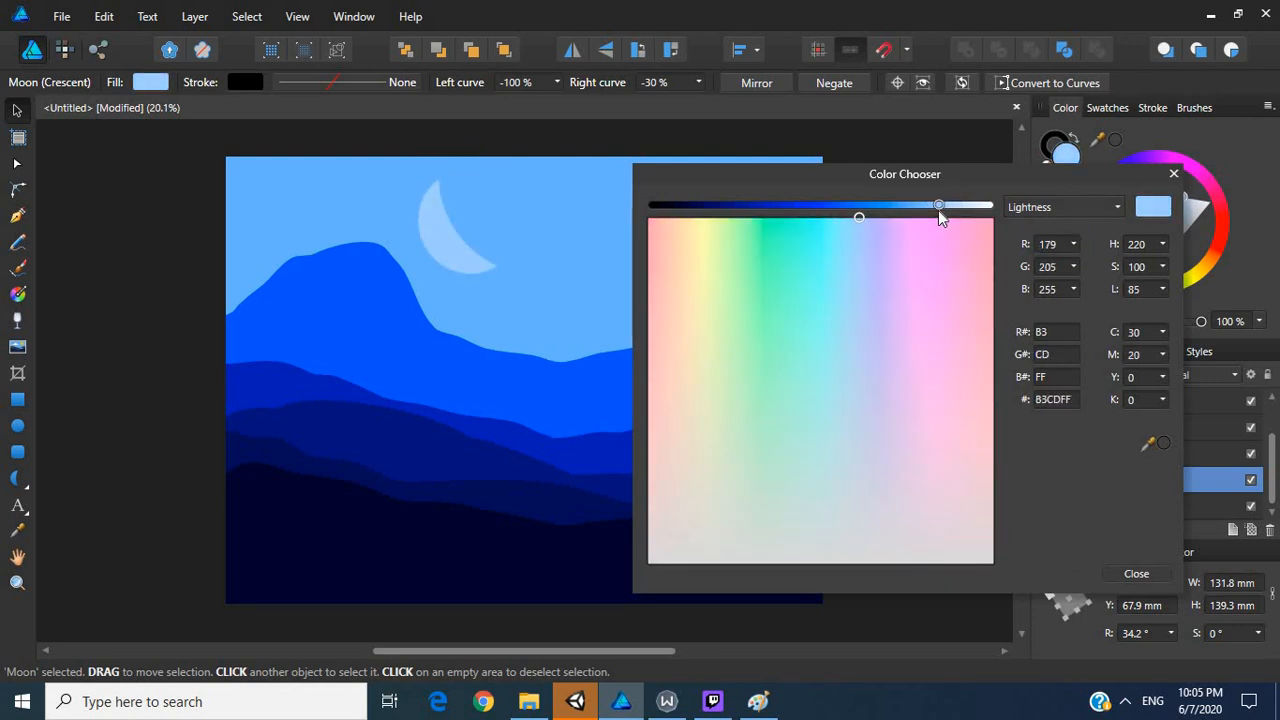
pyautogui.click(1174, 174)
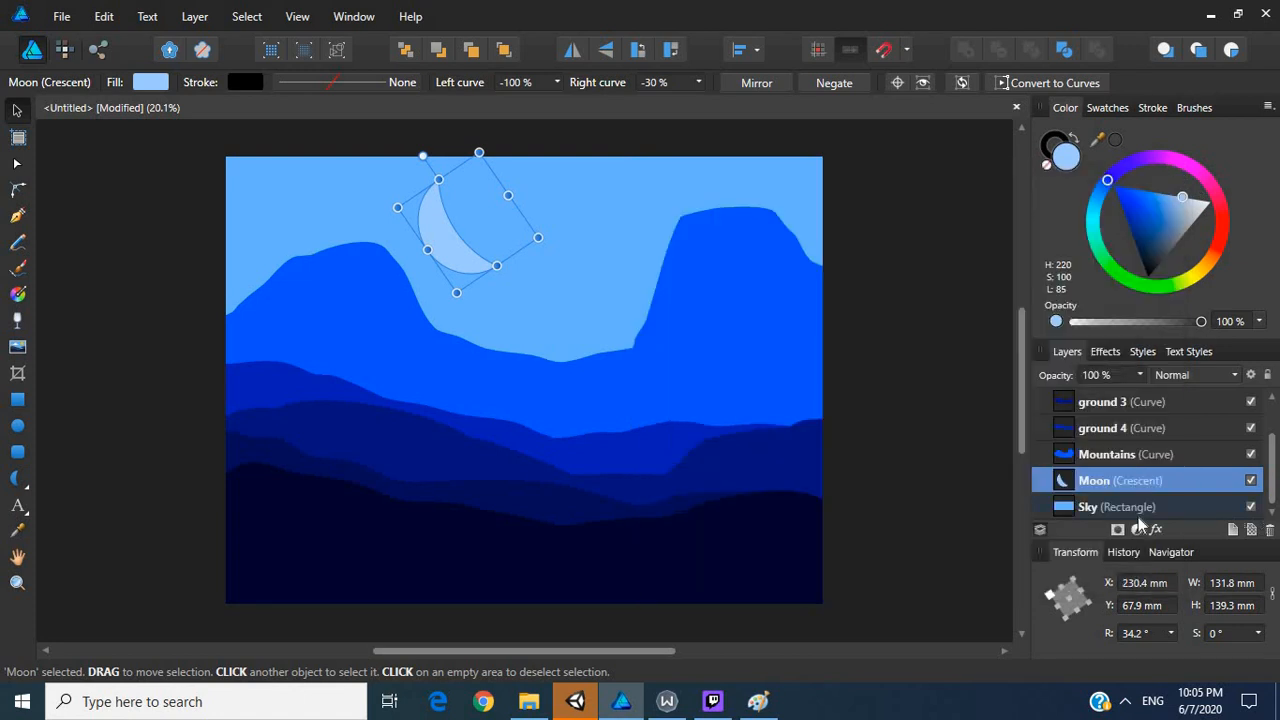
# Step: Darken the Sky rectangle's fill to saturation 97 and lightness 73, and deselect it
pyautogui.click(1076, 510)
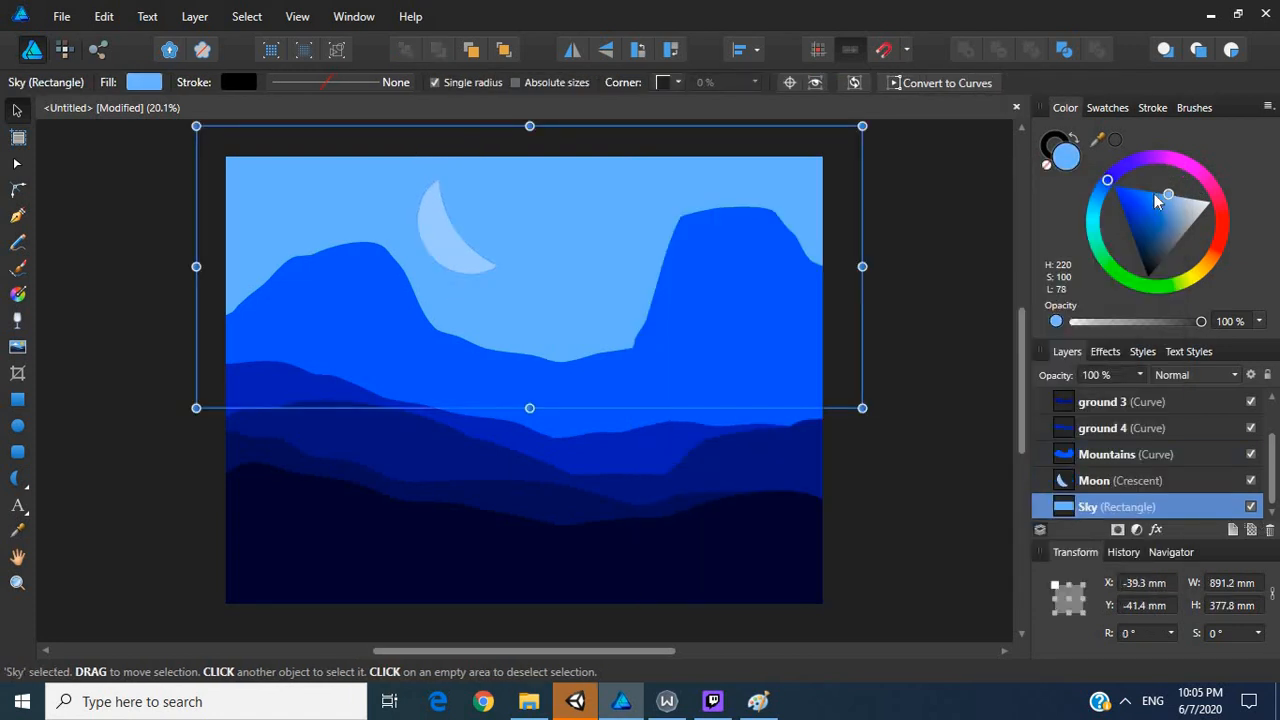
pyautogui.moveTo(1166, 193); pyautogui.dragTo(1159, 193)
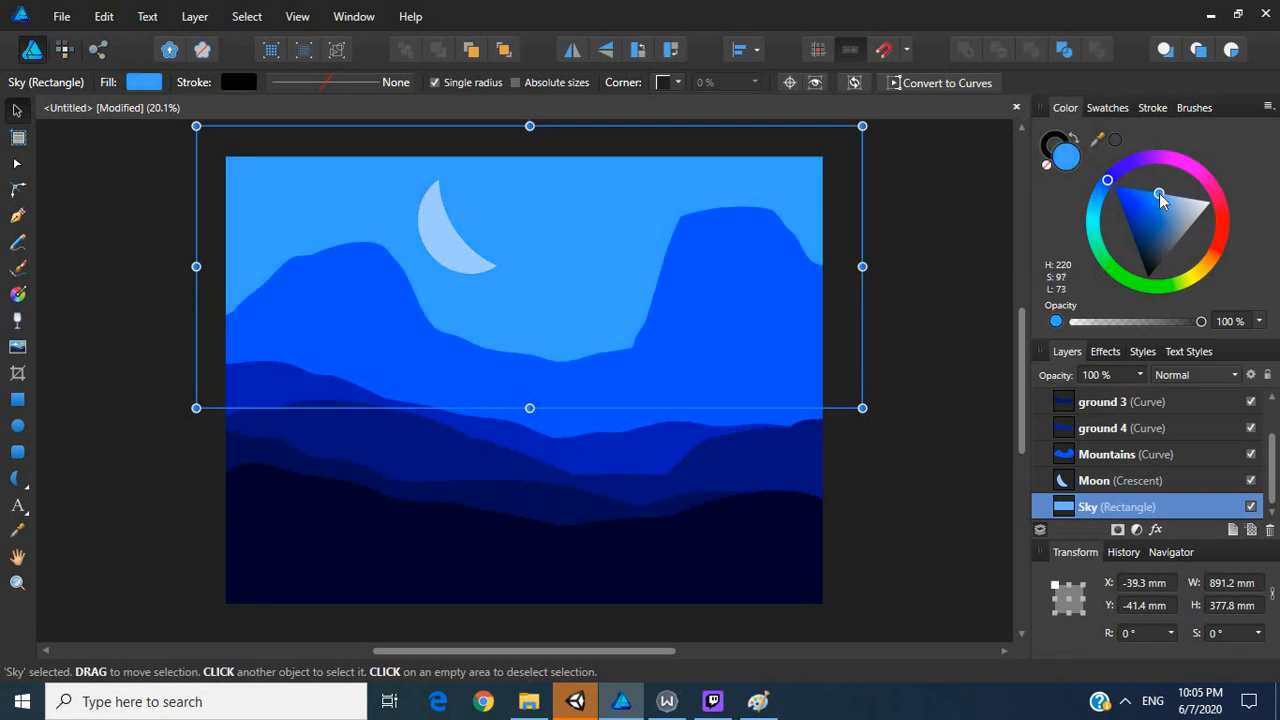
pyautogui.click(986, 289)
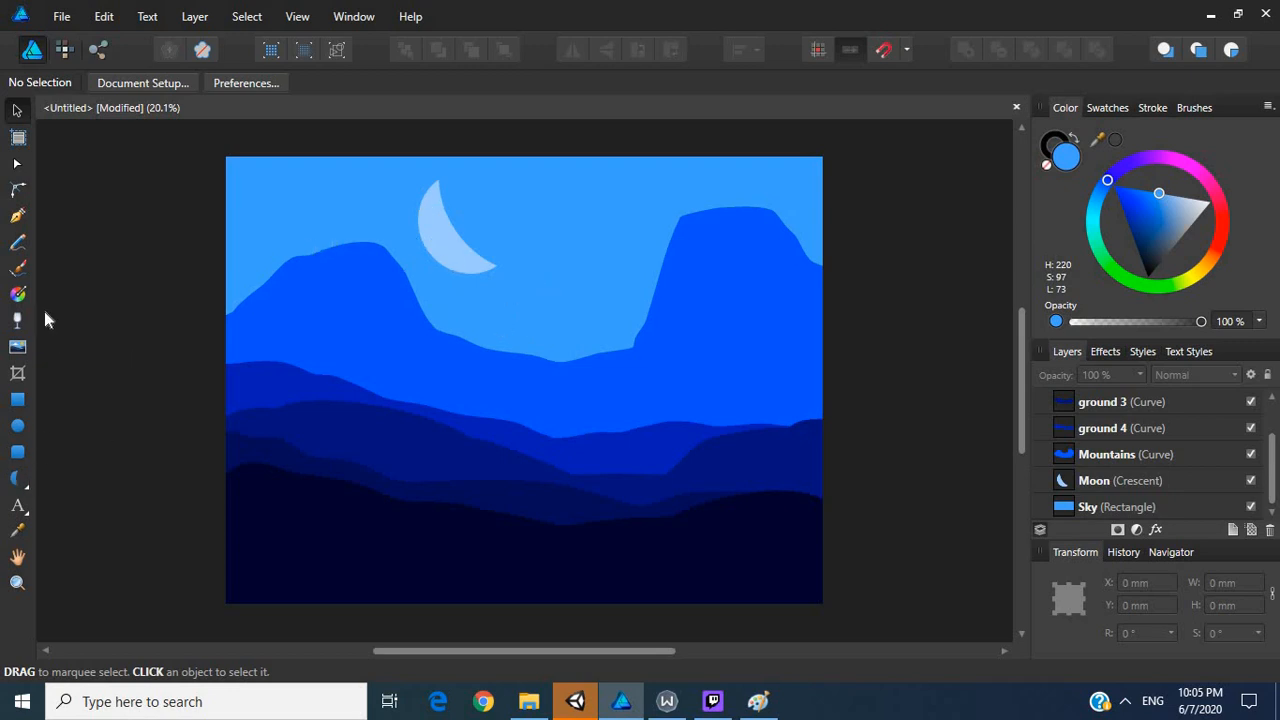
# Step: Draw a closed freehand highlight about 170 by 168 mm along the left peak's inner slope and fill it with the Moon's colour
pyautogui.click(18, 242)
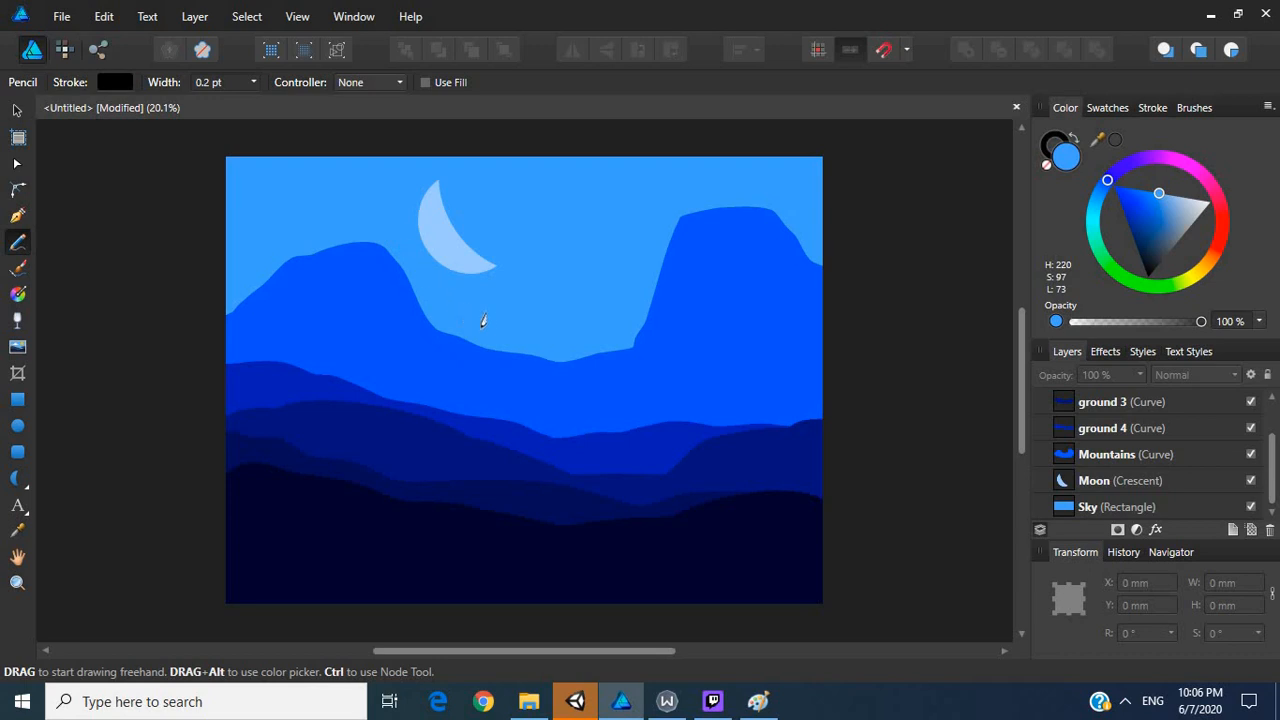
pyautogui.moveTo(492, 330); pyautogui.dragTo(492, 332)
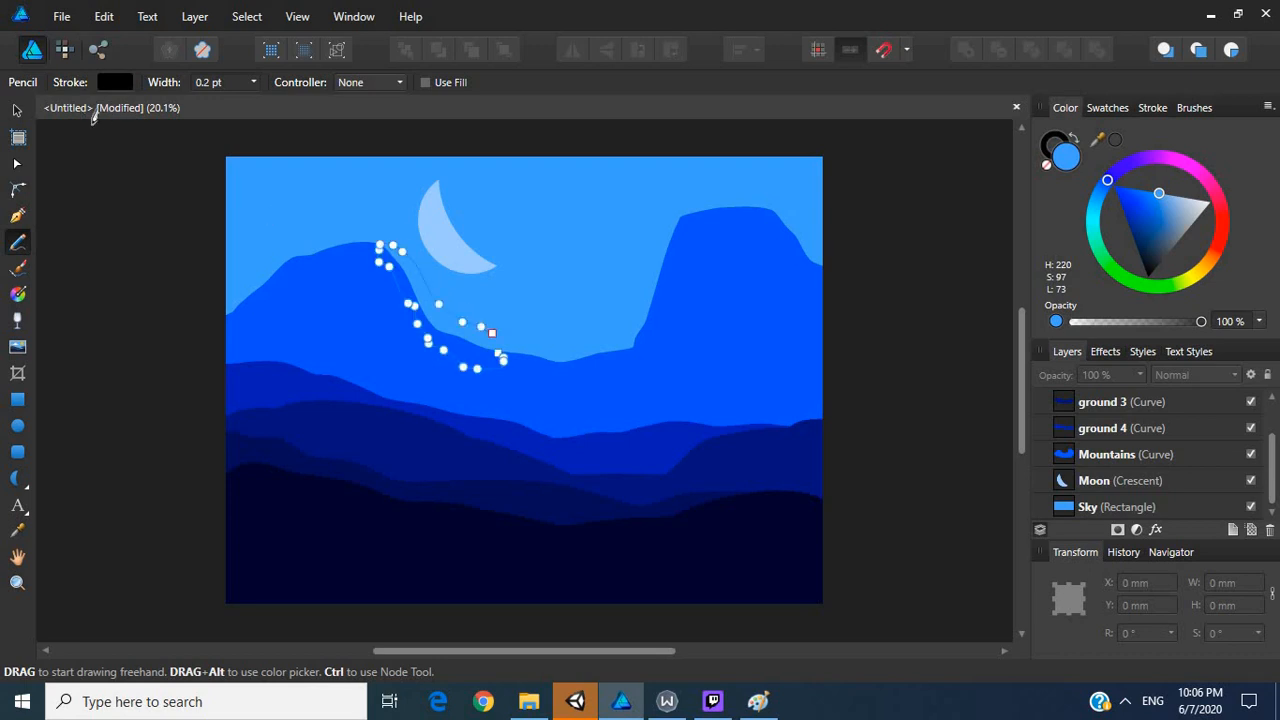
pyautogui.click(16, 163)
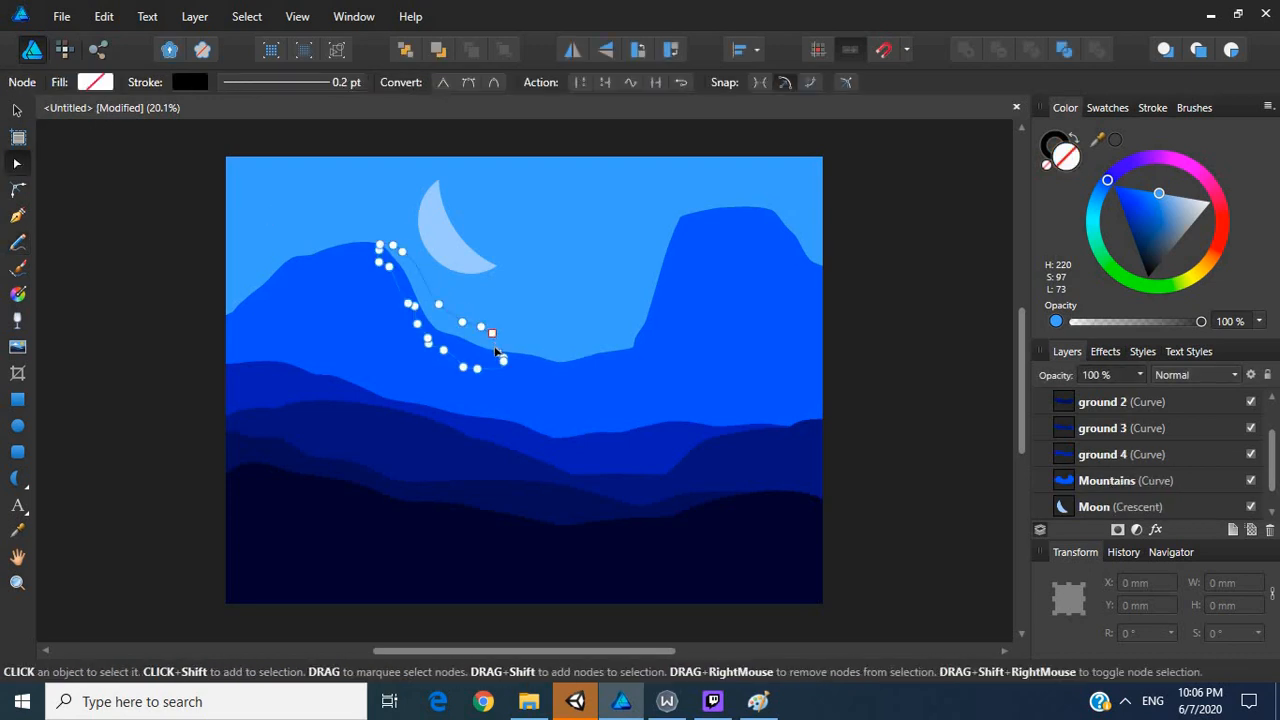
pyautogui.click(498, 354)
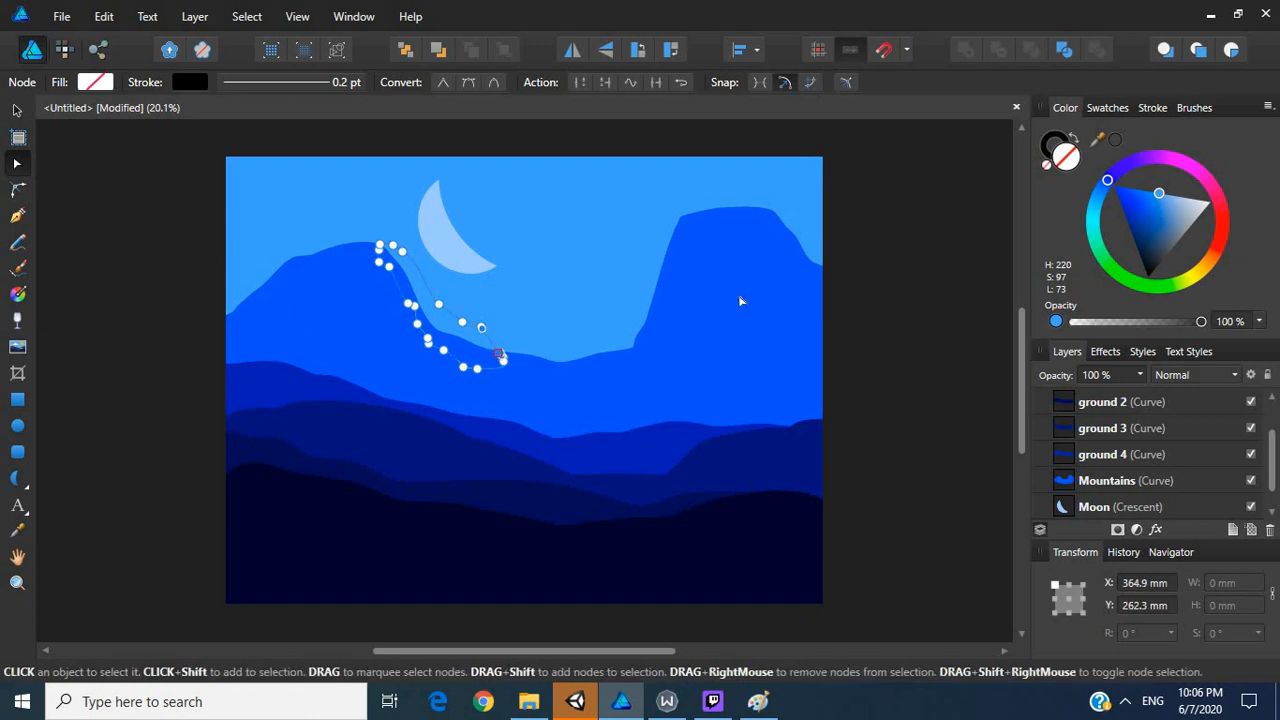
pyautogui.click(17, 531)
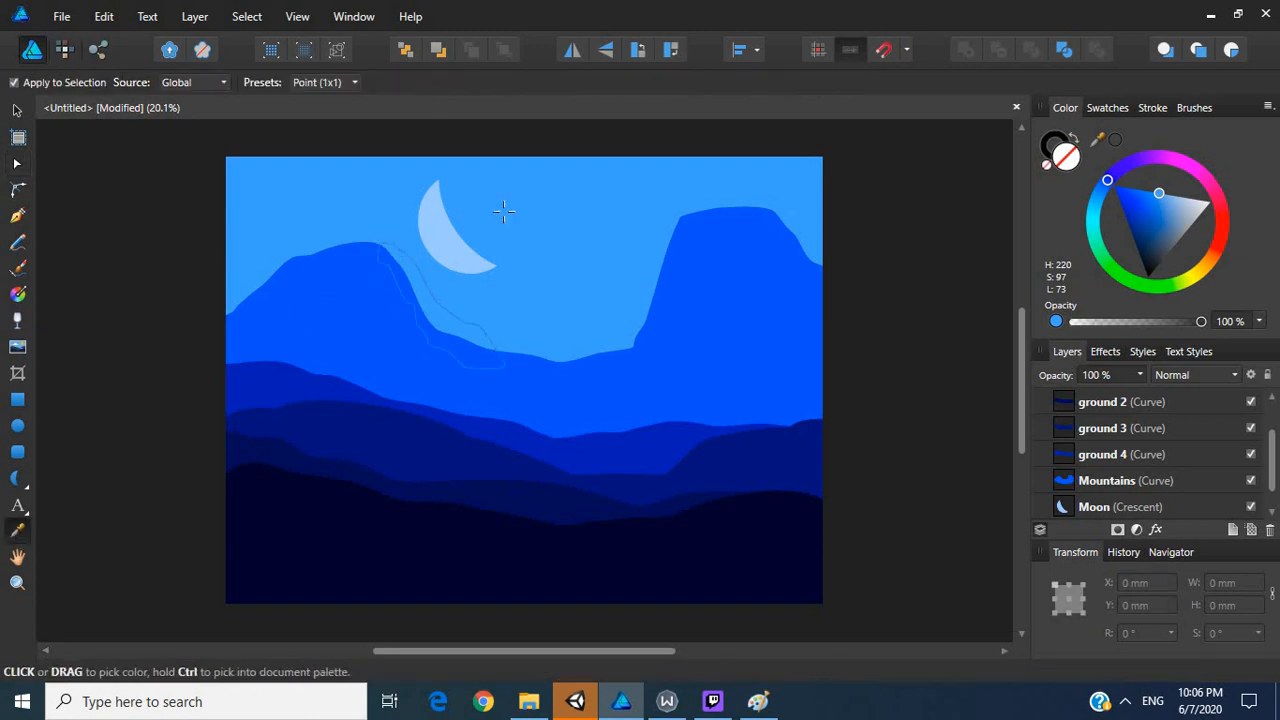
pyautogui.click(467, 238)
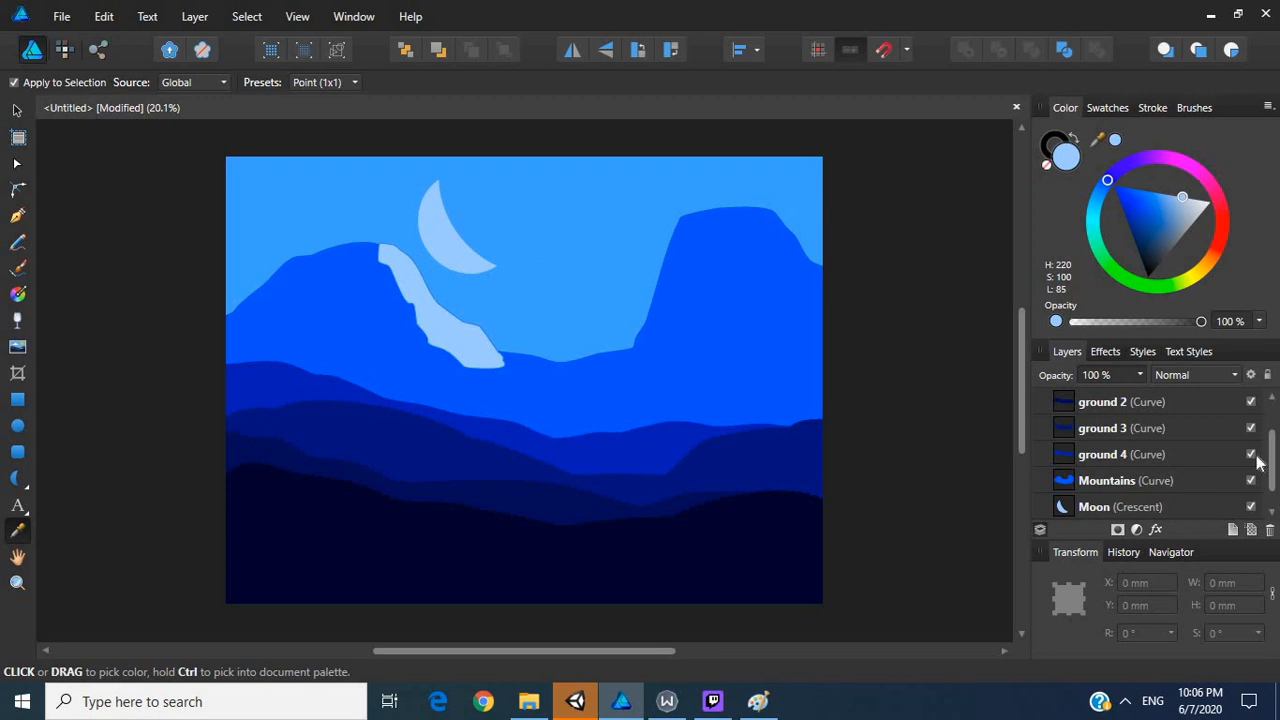
# Step: Nest the highlight curve inside the Mountains shape to clip it, shift it slightly up and to the left, and deselect it
pyautogui.scroll(2, 1190, 447)
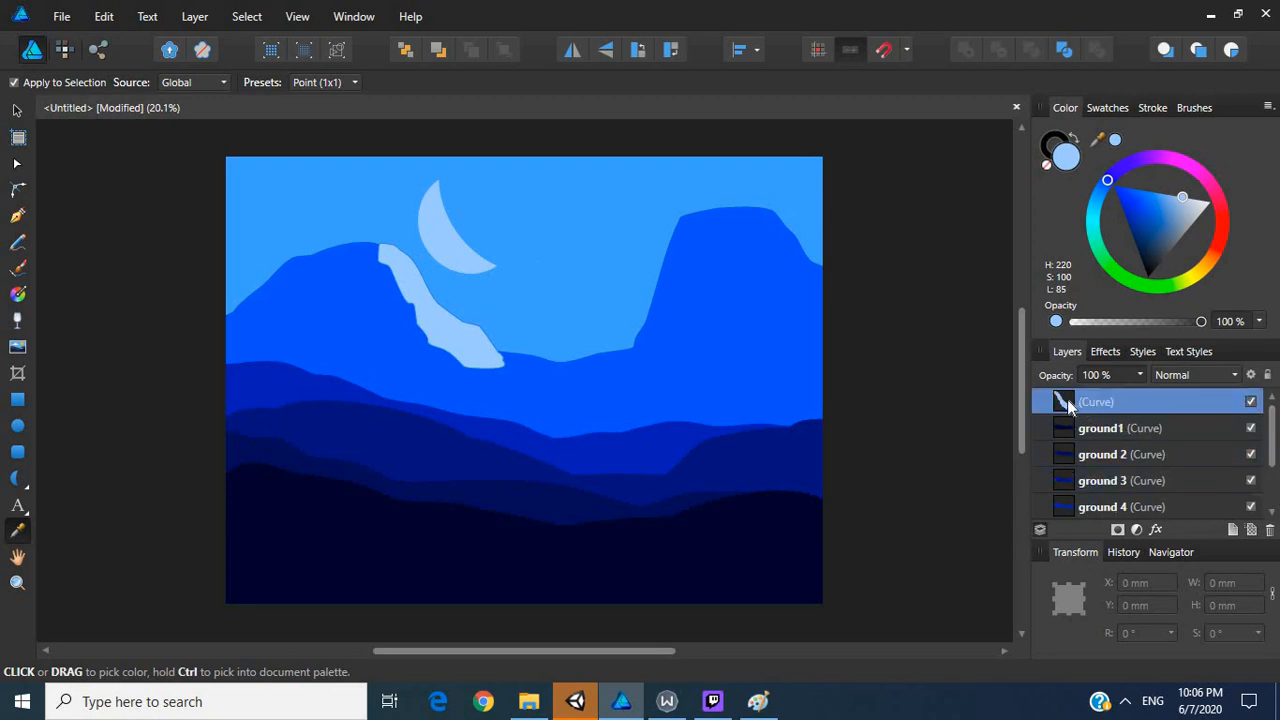
pyautogui.moveTo(1068, 402); pyautogui.dragTo(1086, 457)
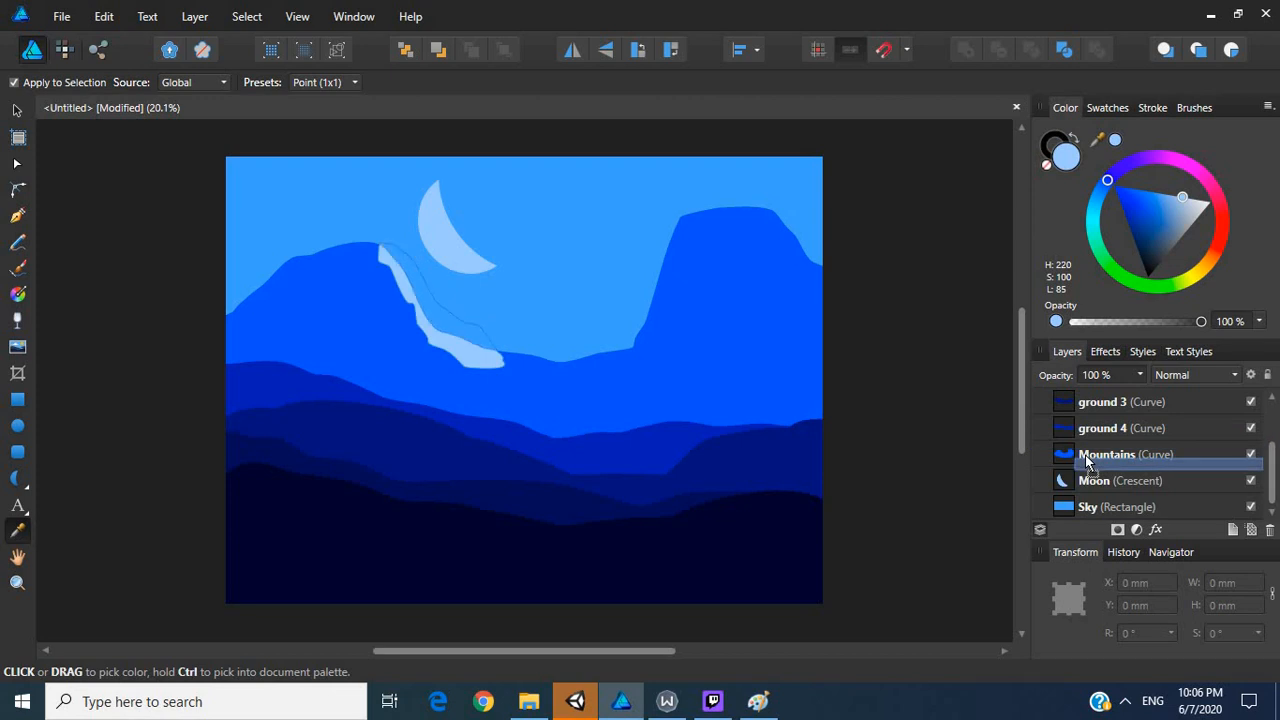
pyautogui.moveTo(1086, 456); pyautogui.dragTo(1084, 455)
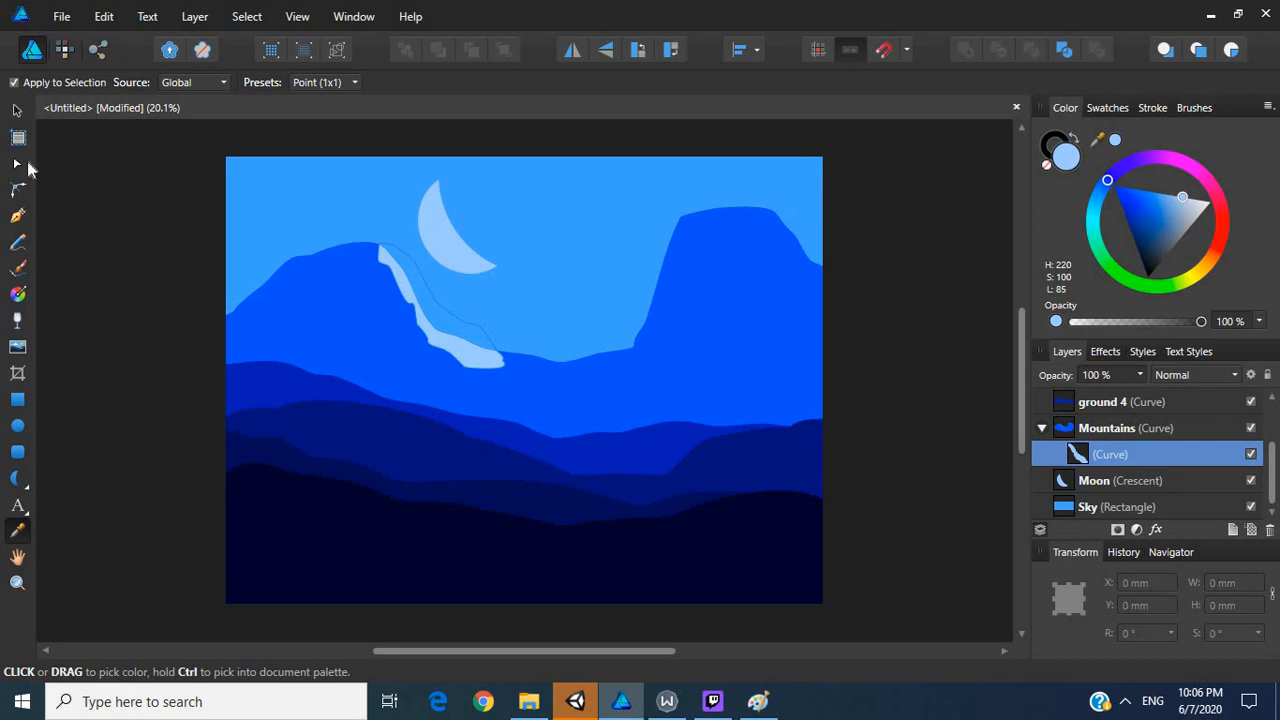
pyautogui.click(17, 110)
pyautogui.moveTo(417, 334); pyautogui.dragTo(410, 324)
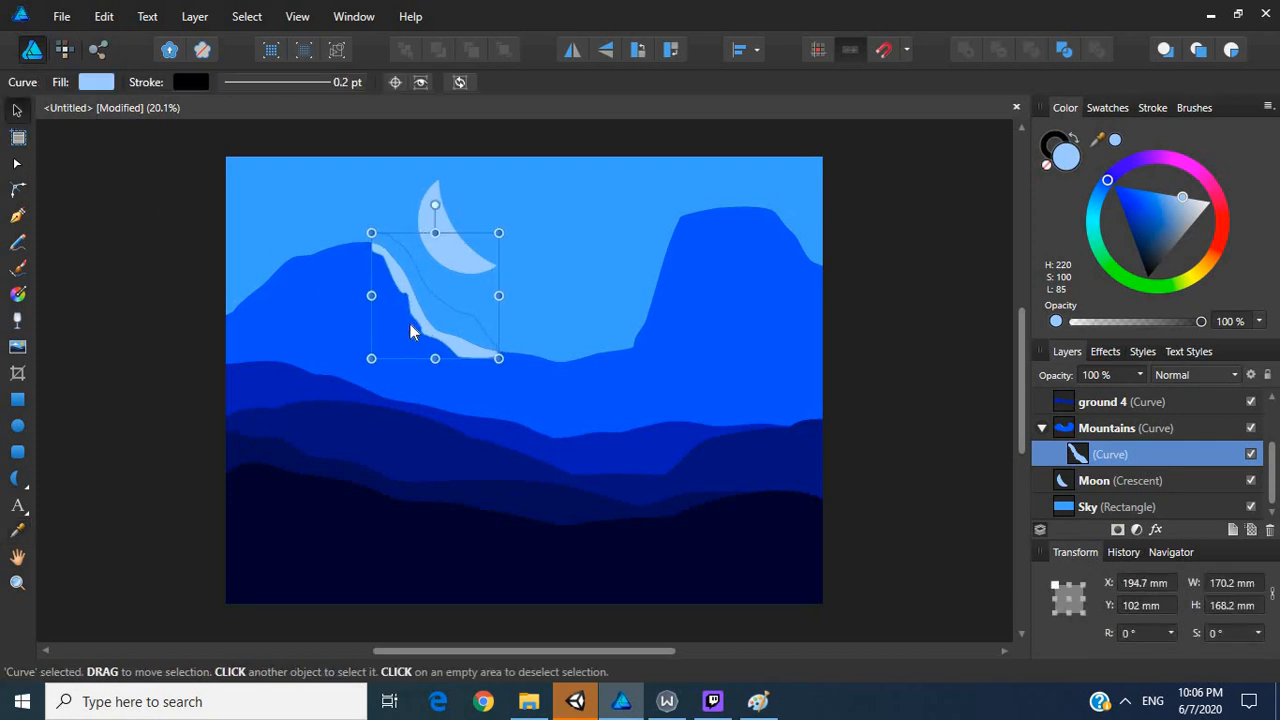
pyautogui.click(176, 267)
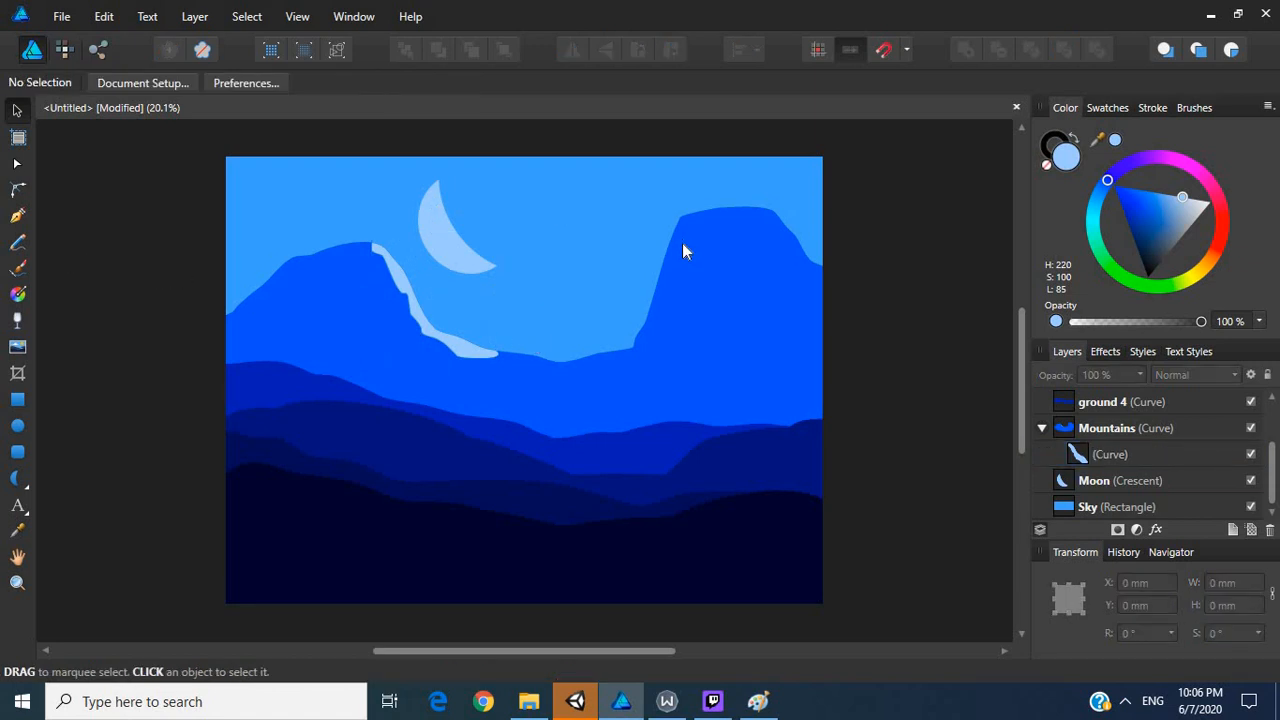
# Step: Draw a closed freehand highlight outline about 81 by 175 mm along the right peak's inner slope
pyautogui.click(18, 242)
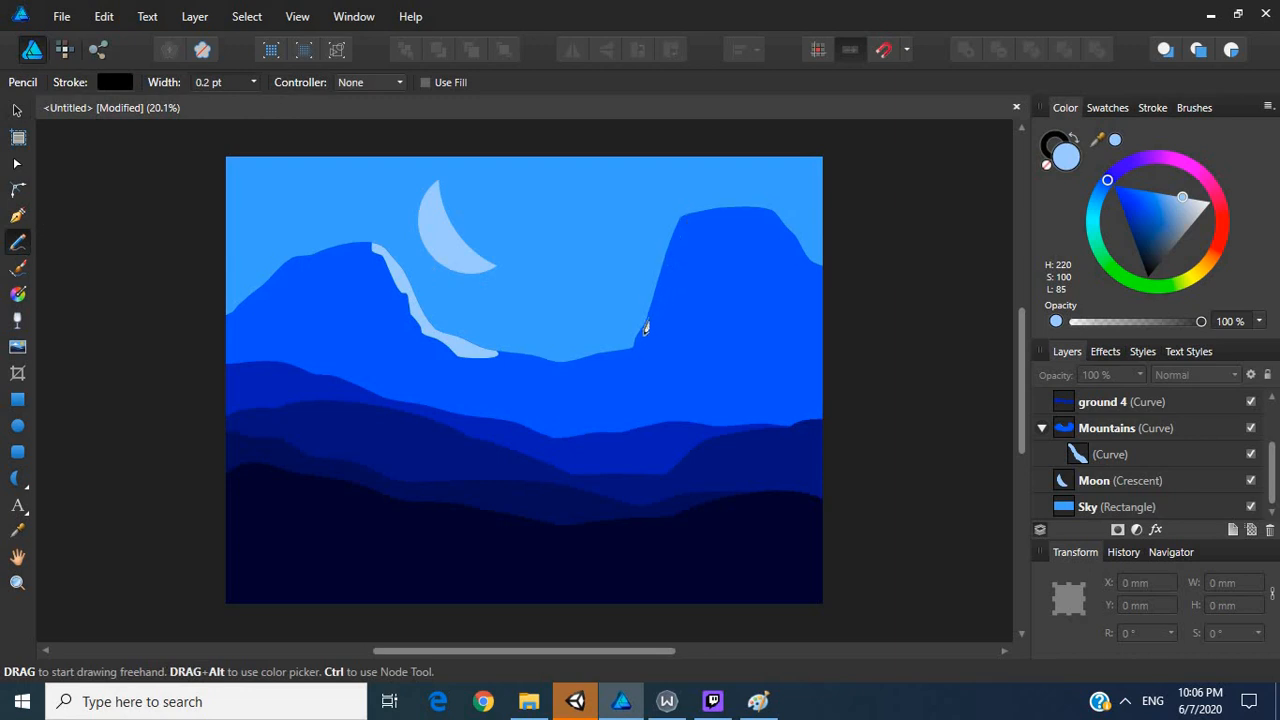
pyautogui.moveTo(650, 250); pyautogui.dragTo(668, 212)
pyautogui.click(16, 166)
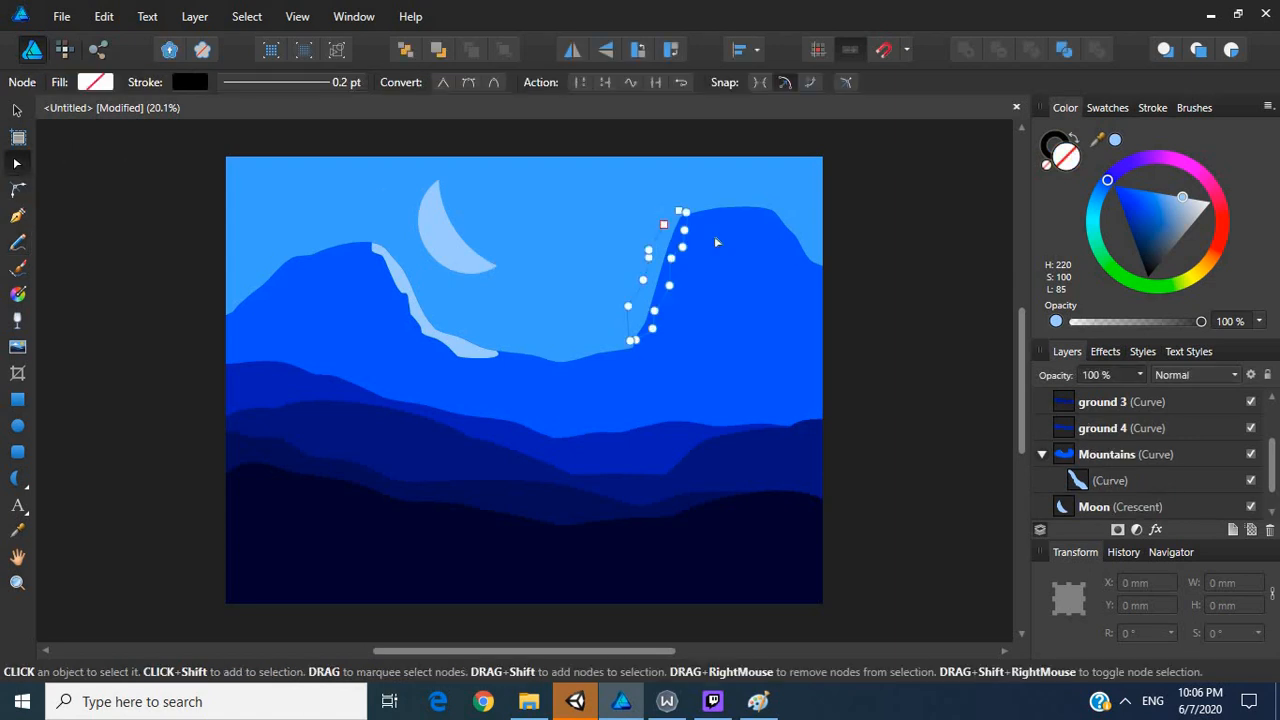
pyautogui.click(678, 212)
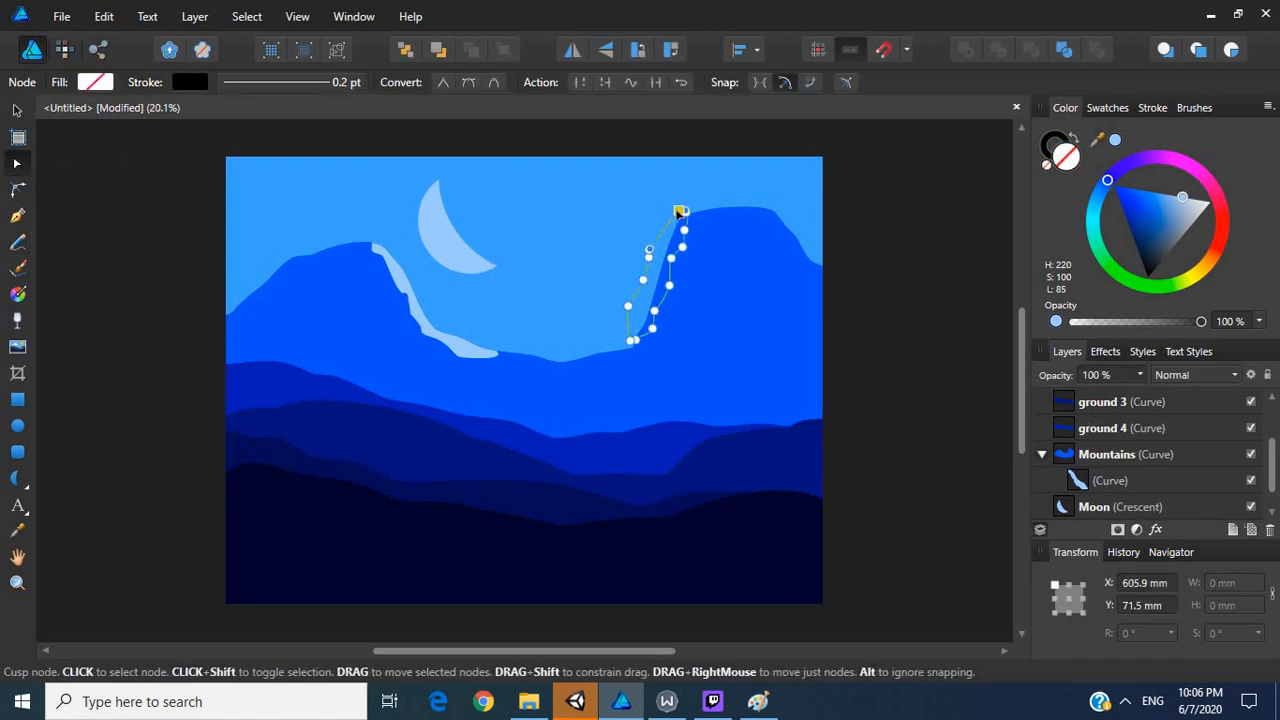
# Step: Reselect the new outline on the right peak's slope and fill it with the Moon's colour
pyautogui.click(283, 249)
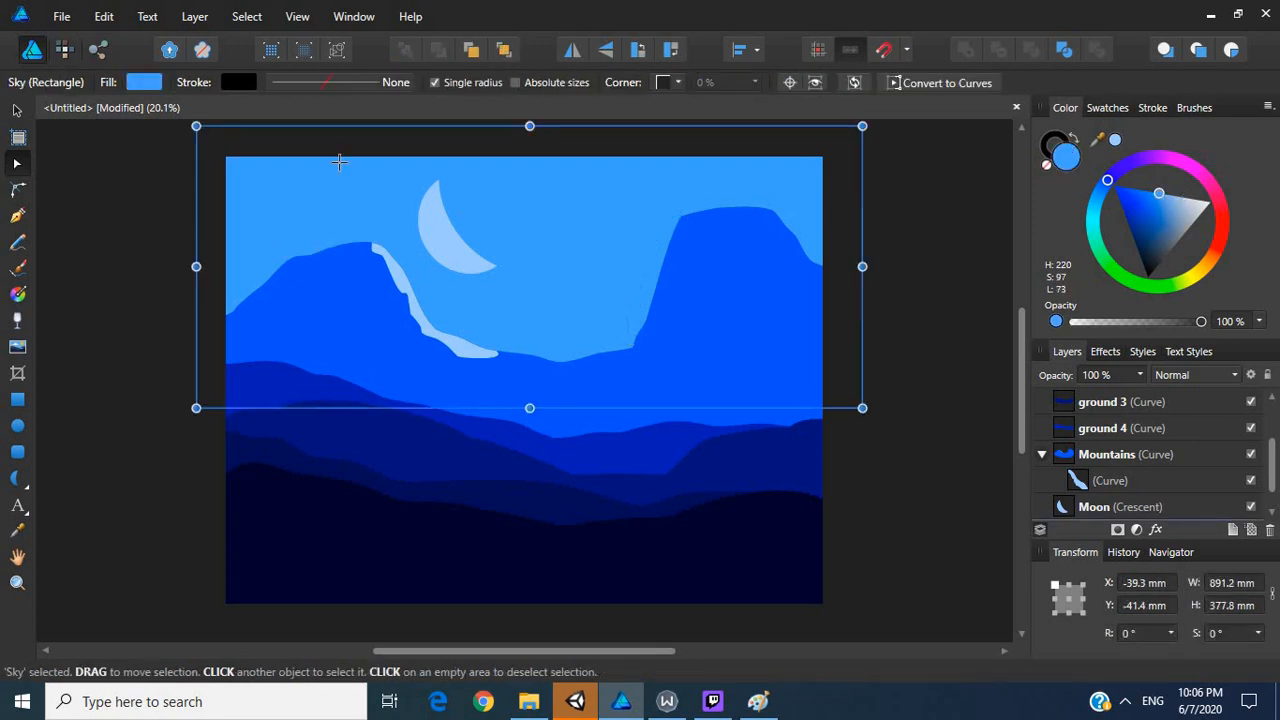
pyautogui.click(18, 113)
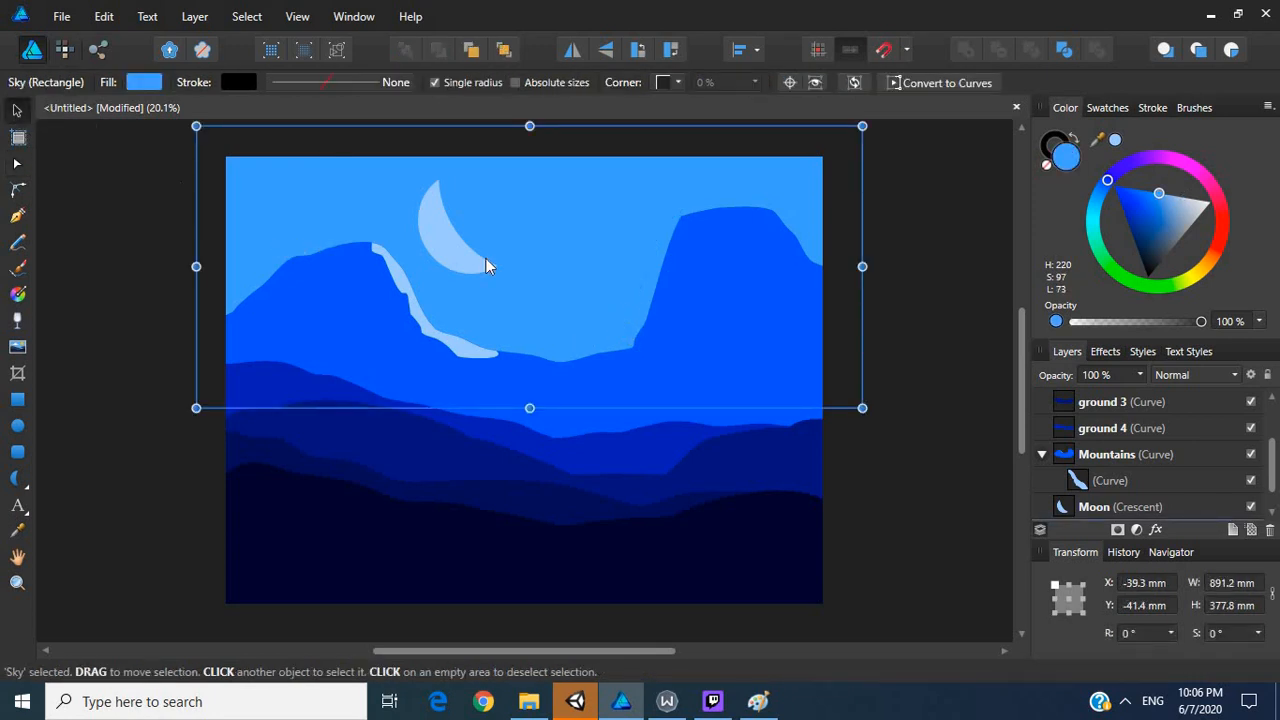
pyautogui.click(652, 295)
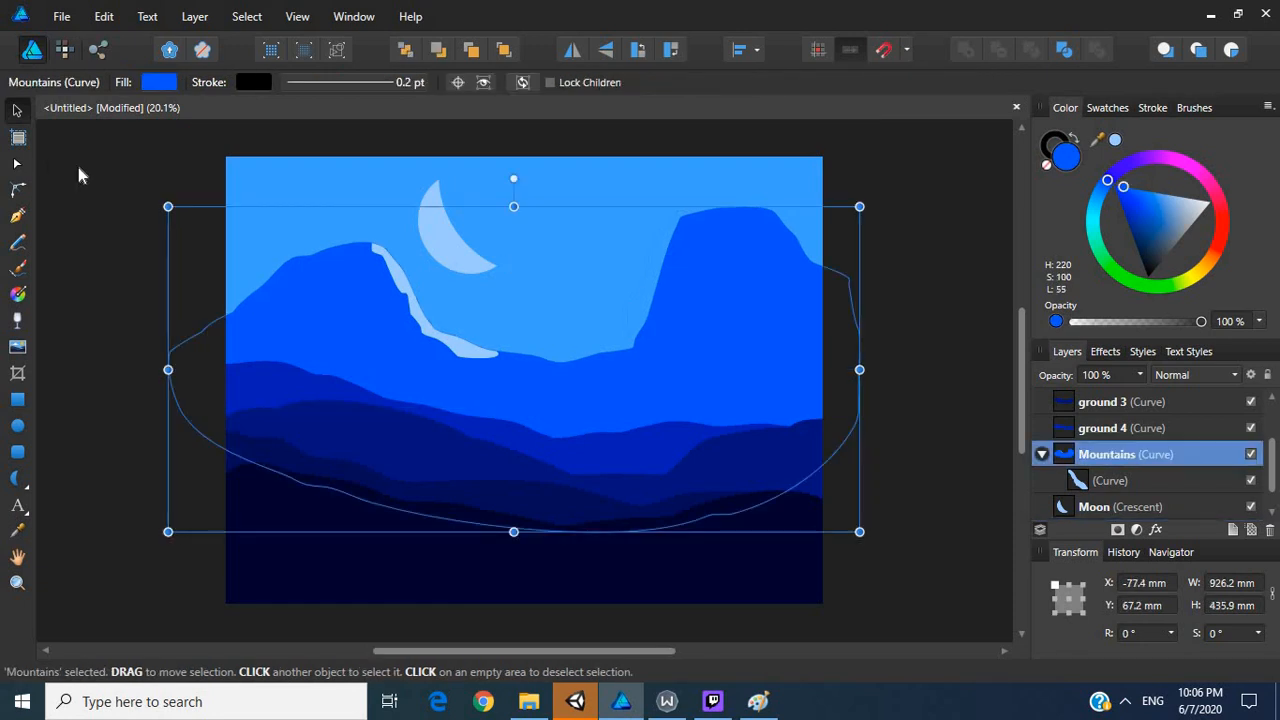
pyautogui.click(1085, 483)
pyautogui.scroll(-1, 1086, 485)
pyautogui.scroll(4, 1087, 490)
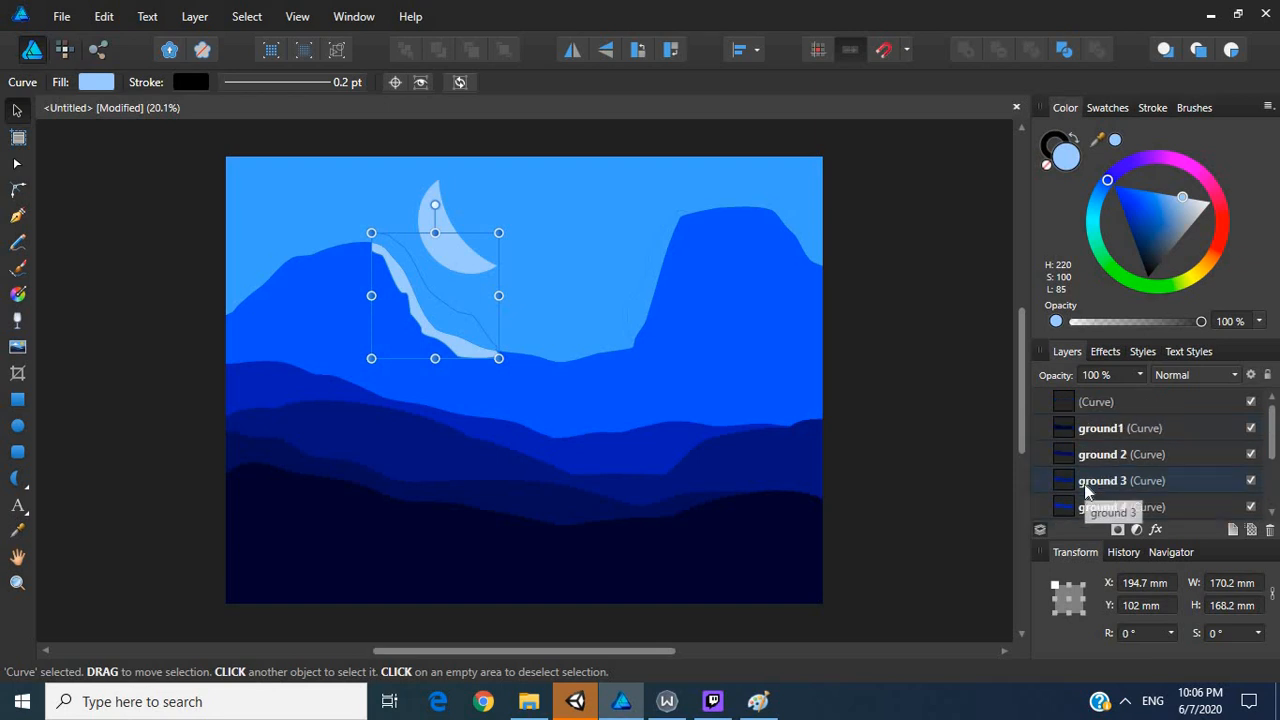
pyautogui.click(1076, 401)
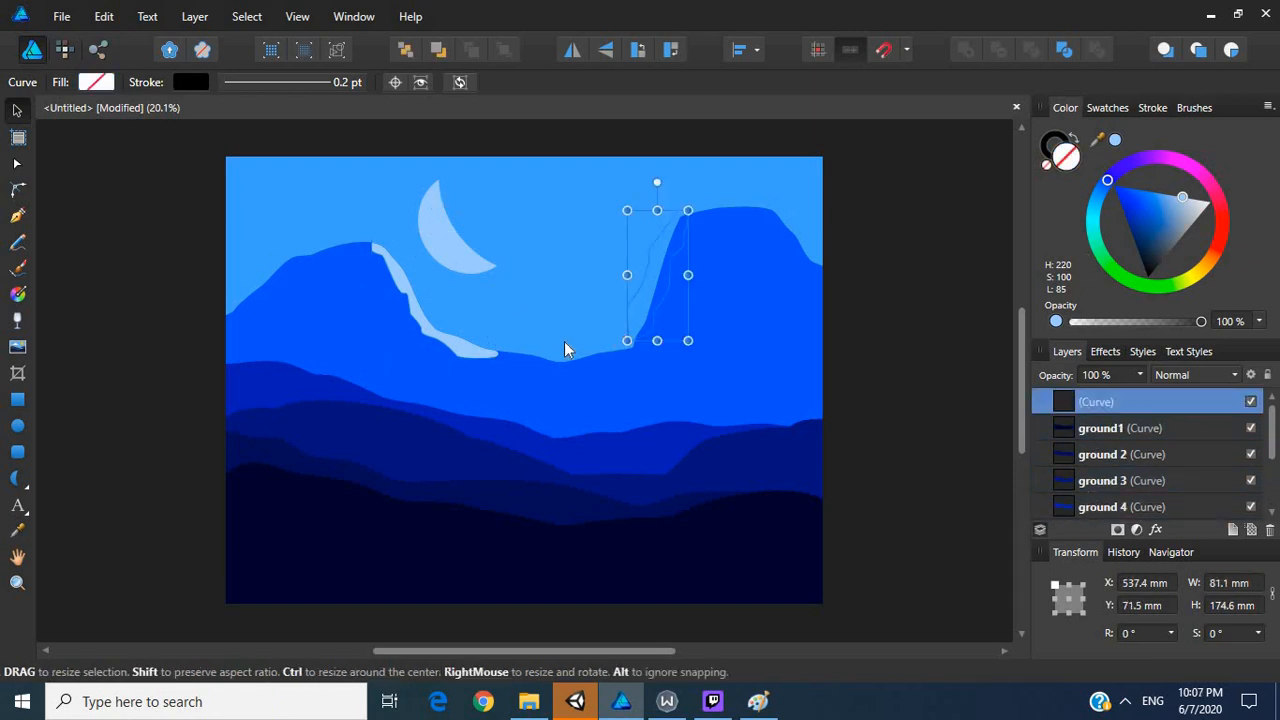
pyautogui.click(19, 531)
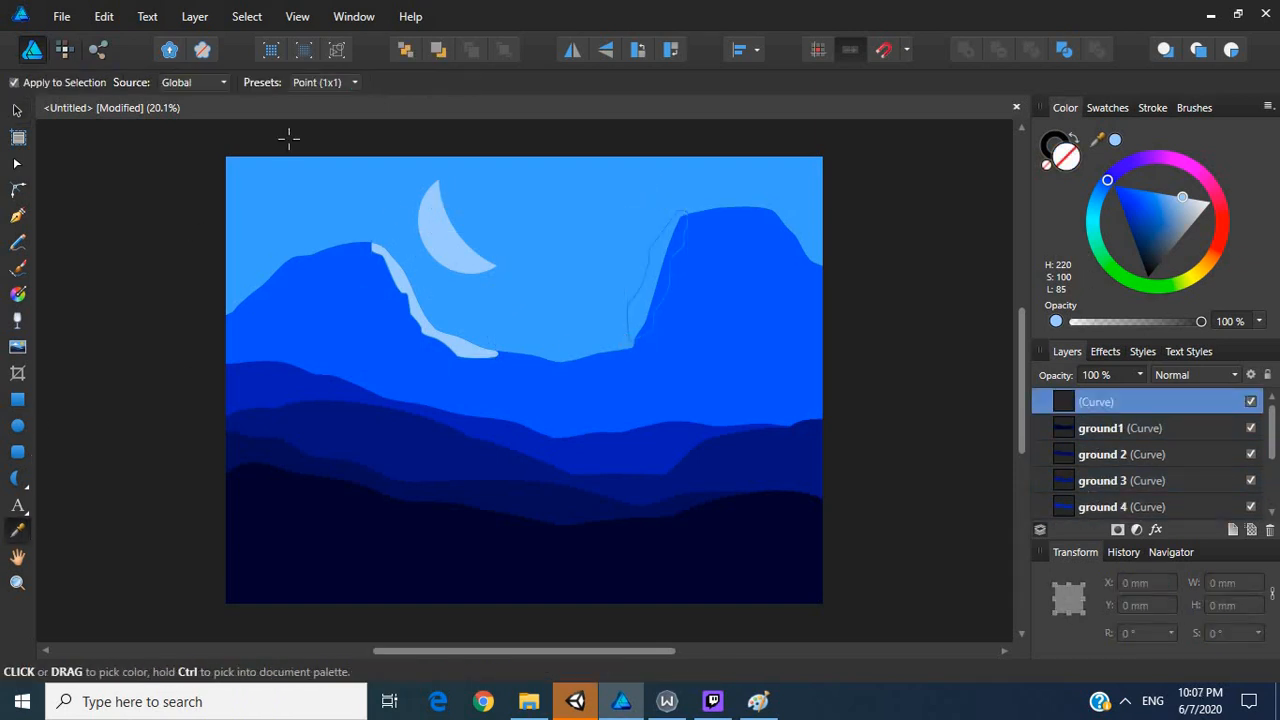
pyautogui.click(455, 252)
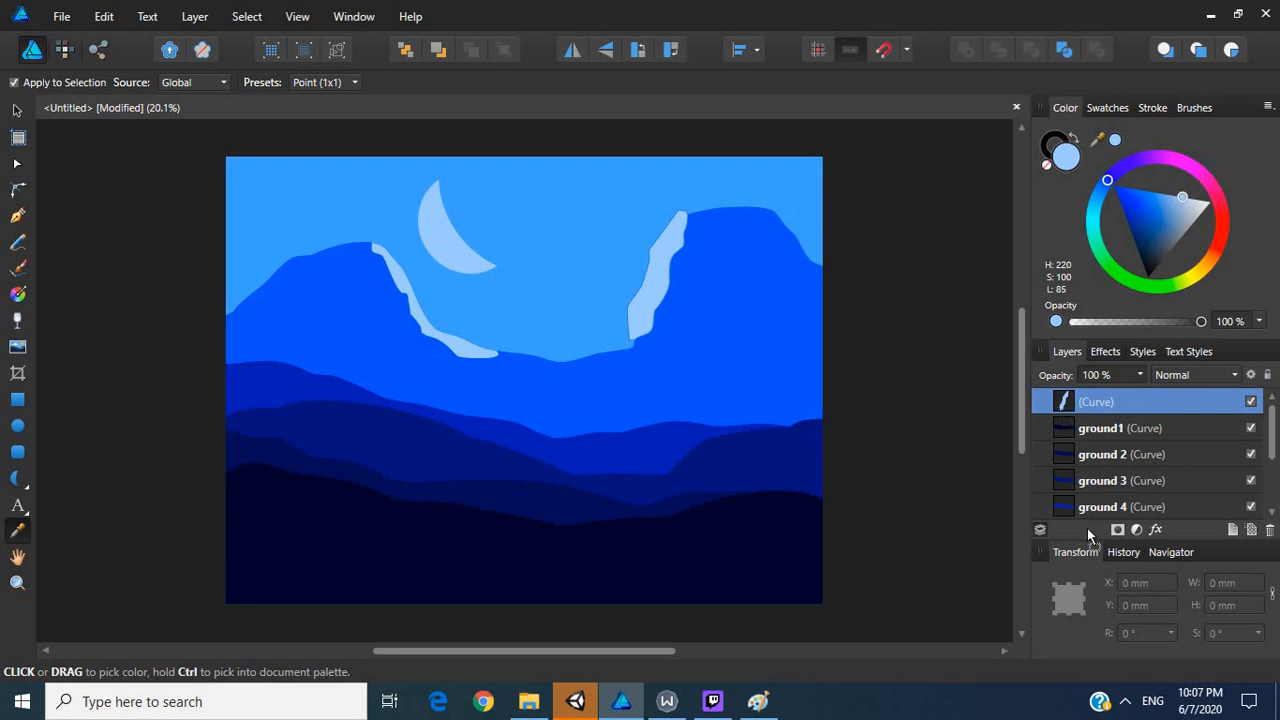
# Step: Nest the right peak's highlight inside the Mountains shape to clip it, and deselect it
pyautogui.moveTo(1089, 535); pyautogui.dragTo(1078, 444)
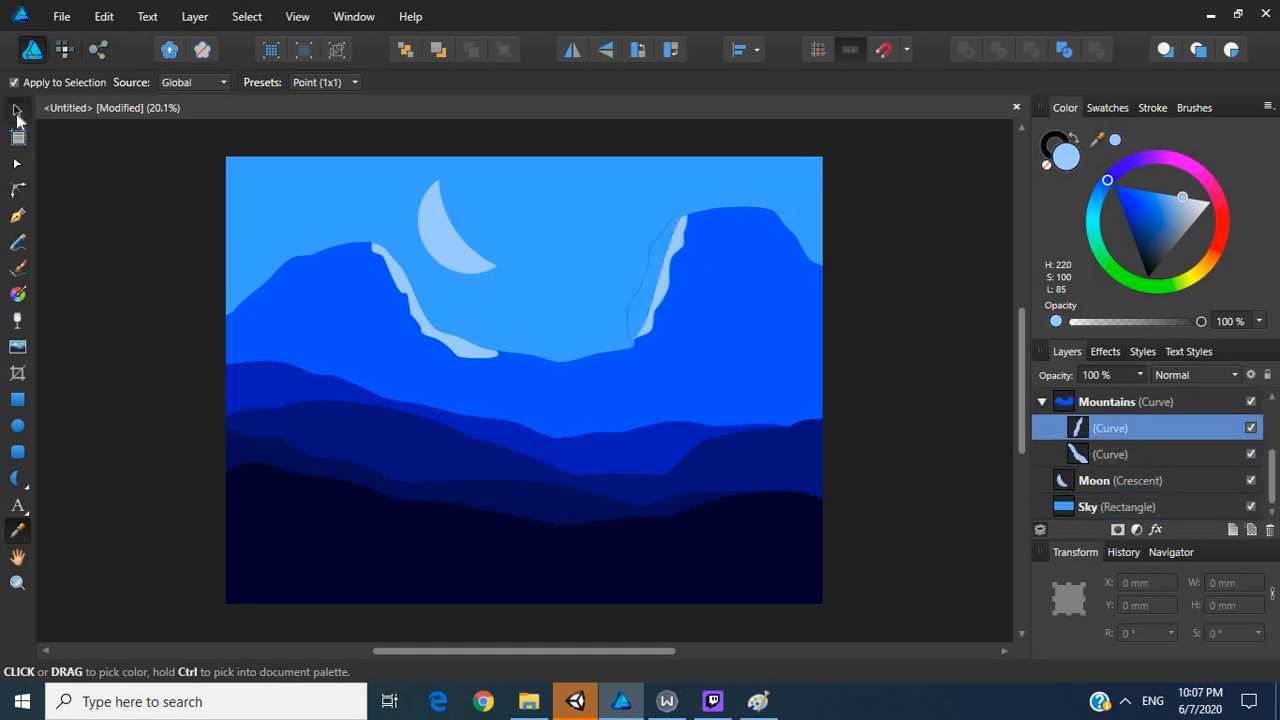
pyautogui.click(16, 109)
pyautogui.click(135, 286)
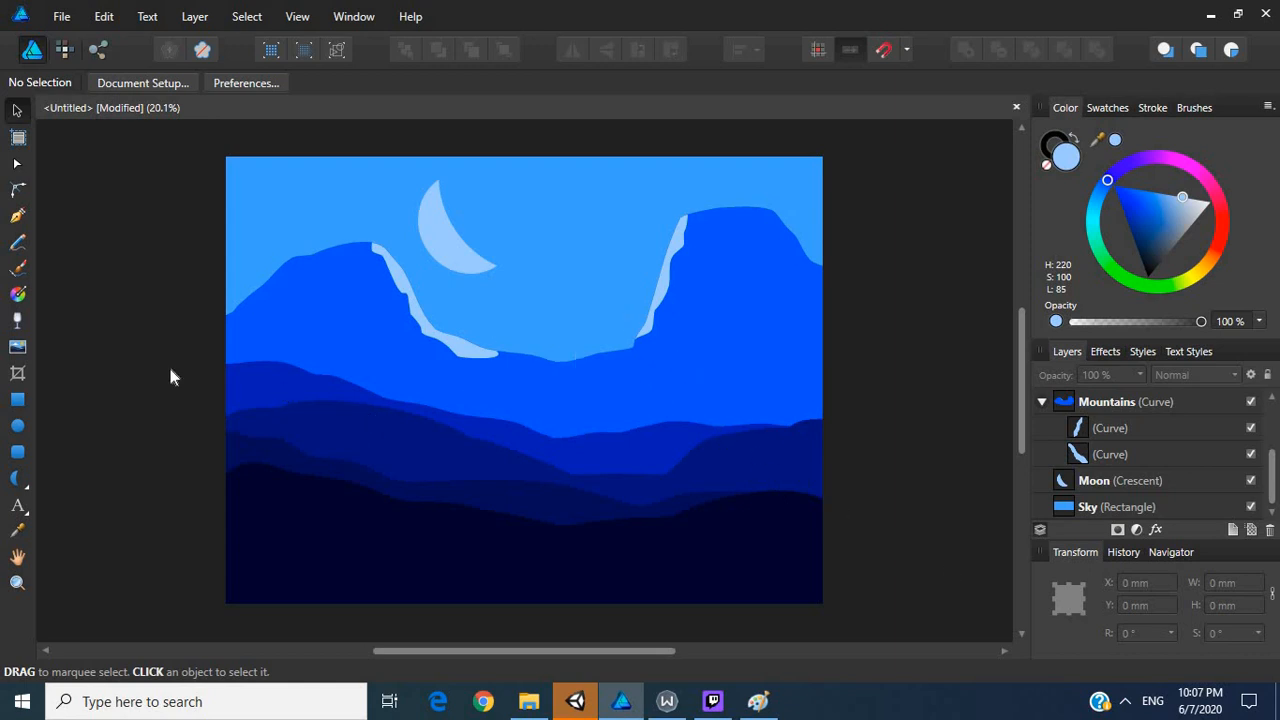
# Step: Draw a closed freehand highlight outline about 176 by 67 mm along the left slope of ground 4
pyautogui.click(18, 242)
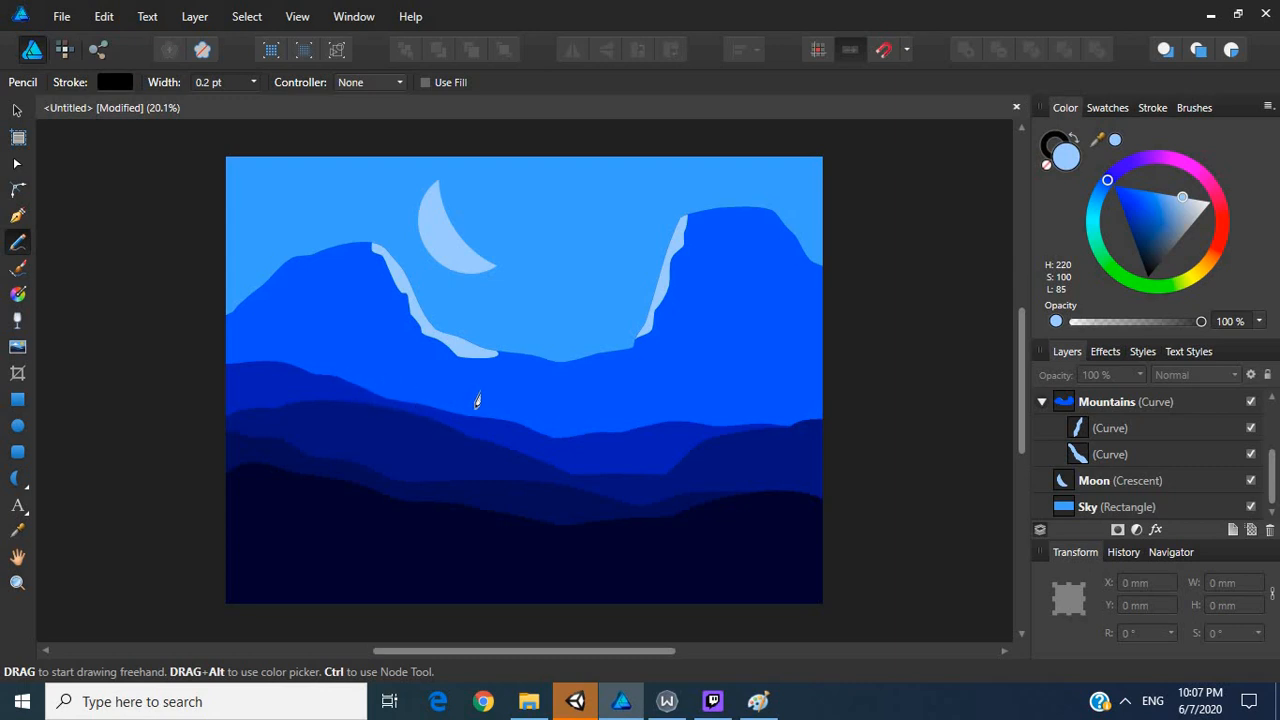
pyautogui.moveTo(477, 402); pyautogui.dragTo(477, 408)
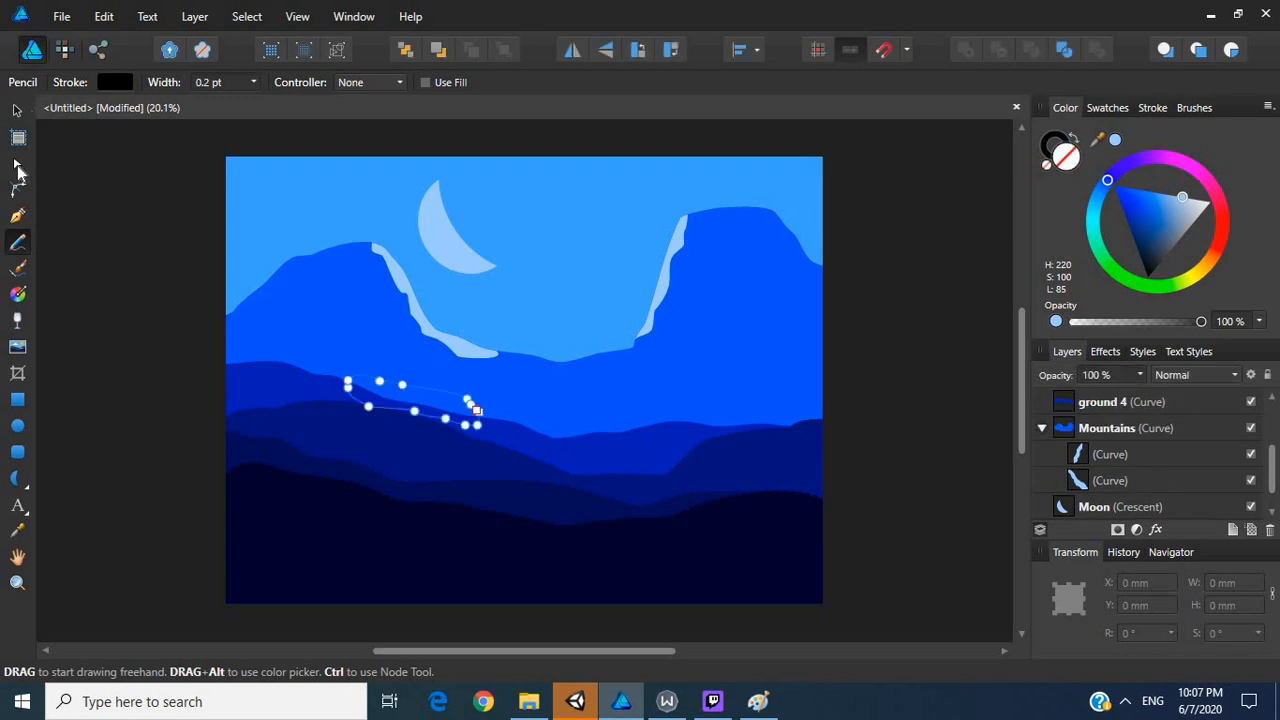
pyautogui.press('a')
pyautogui.click(477, 418)
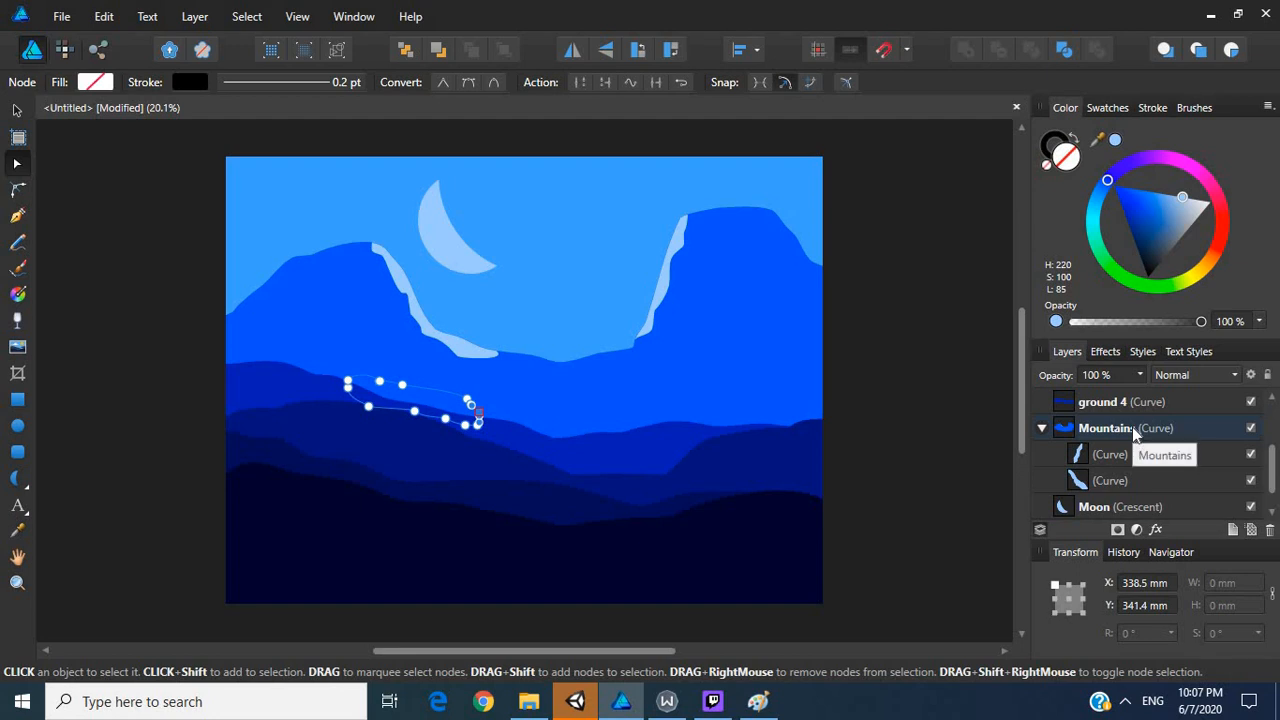
# Step: Nest the new highlight curve inside the ground 4 shape to clip it, and expand that layer
pyautogui.moveTo(1275, 488); pyautogui.dragTo(1275, 425)
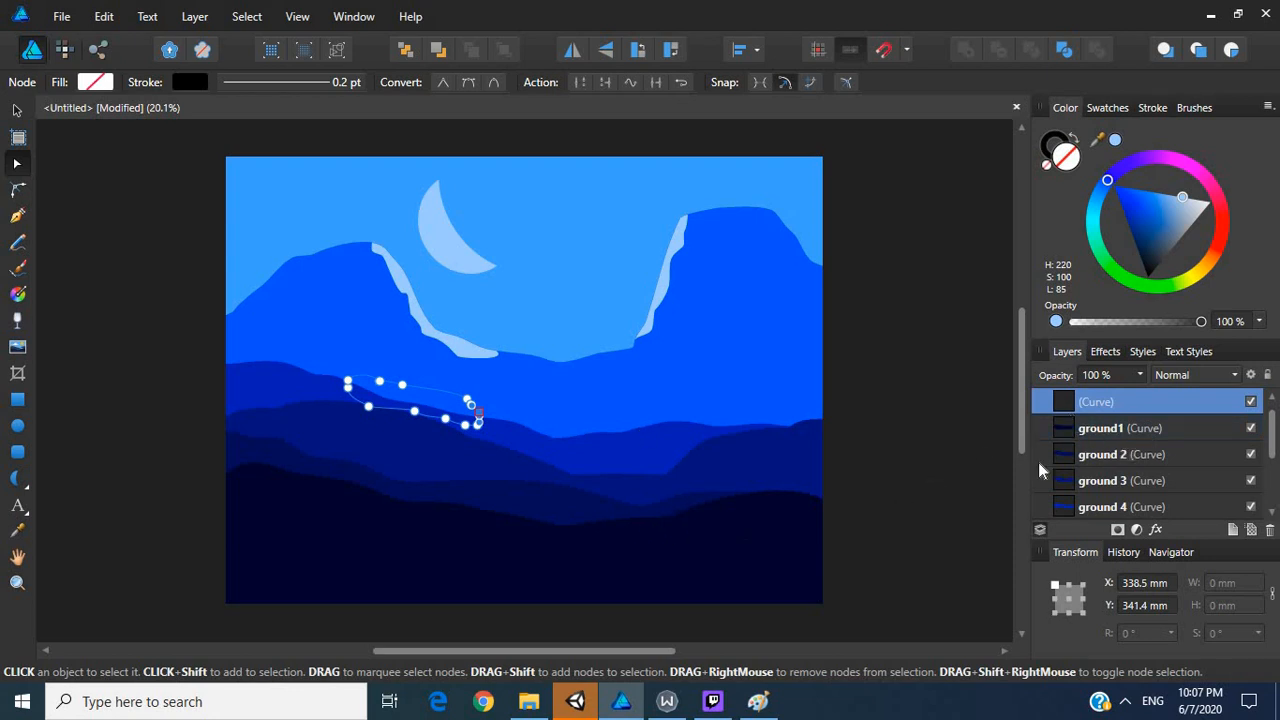
pyautogui.moveTo(1070, 410); pyautogui.dragTo(1084, 440)
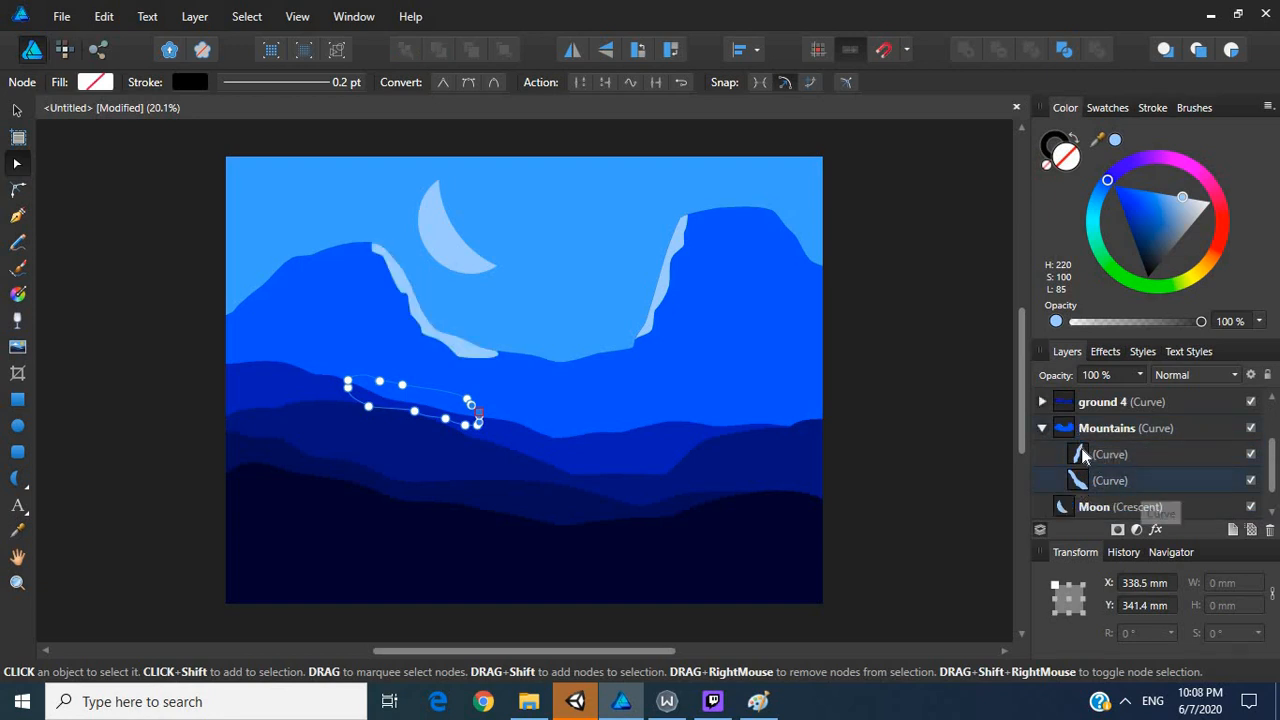
pyautogui.click(1042, 401)
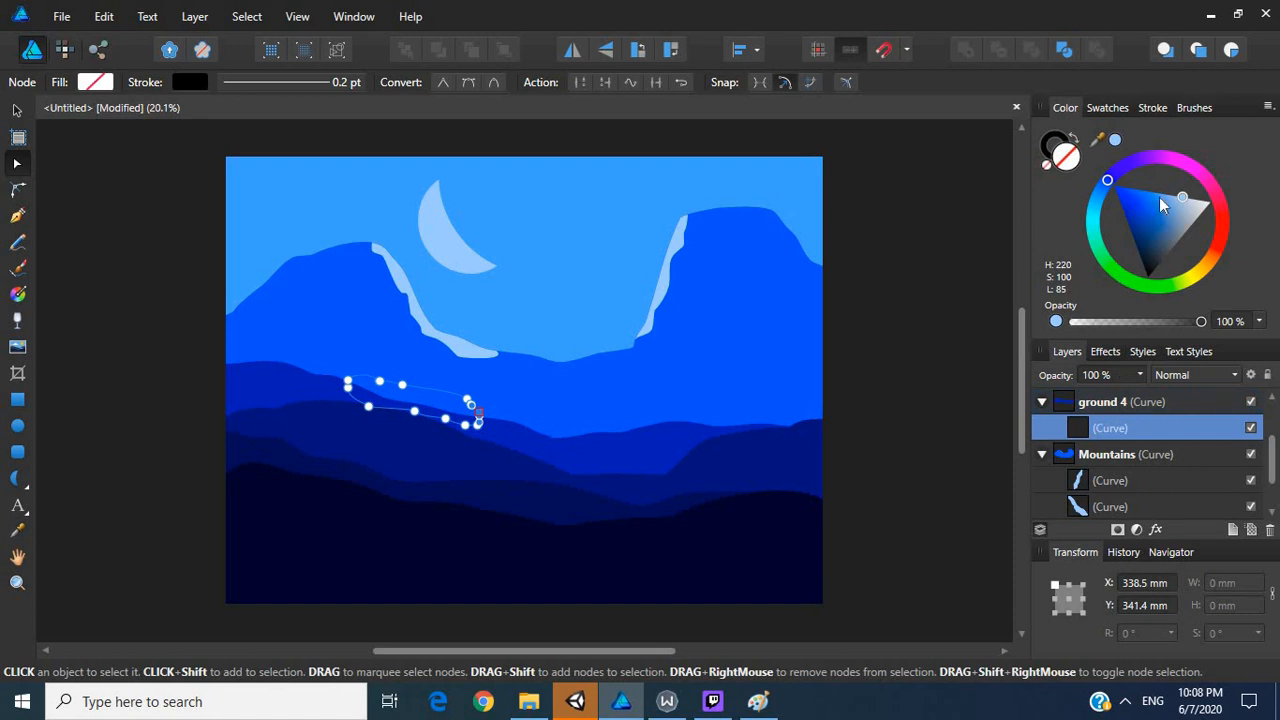
# Step: Fill the ground 4 highlight with the Mountains' blue, lightened to saturation 100 and lightness 60
pyautogui.click(18, 530)
pyautogui.click(395, 372)
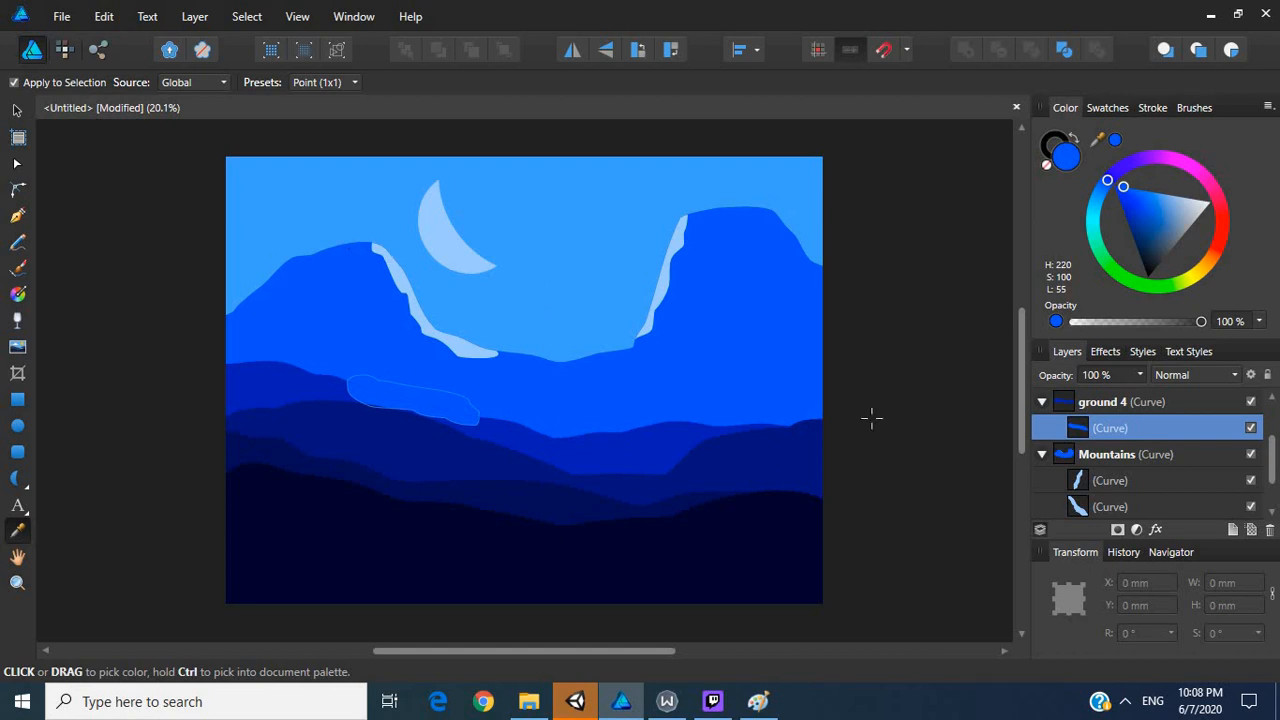
pyautogui.moveTo(1126, 187)
pyautogui.mouseDown()
pyautogui.moveTo(1173, 196)
pyautogui.moveTo(1150, 193)
pyautogui.mouseUp()
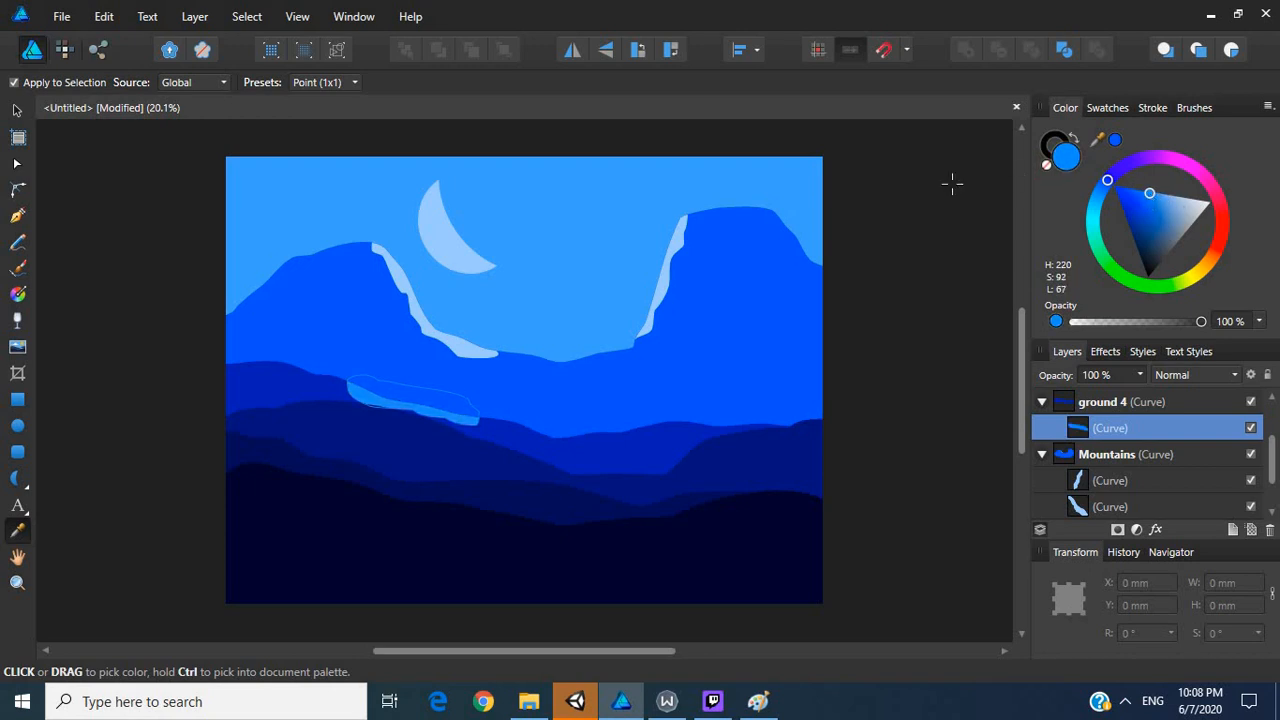
pyautogui.click(445, 312)
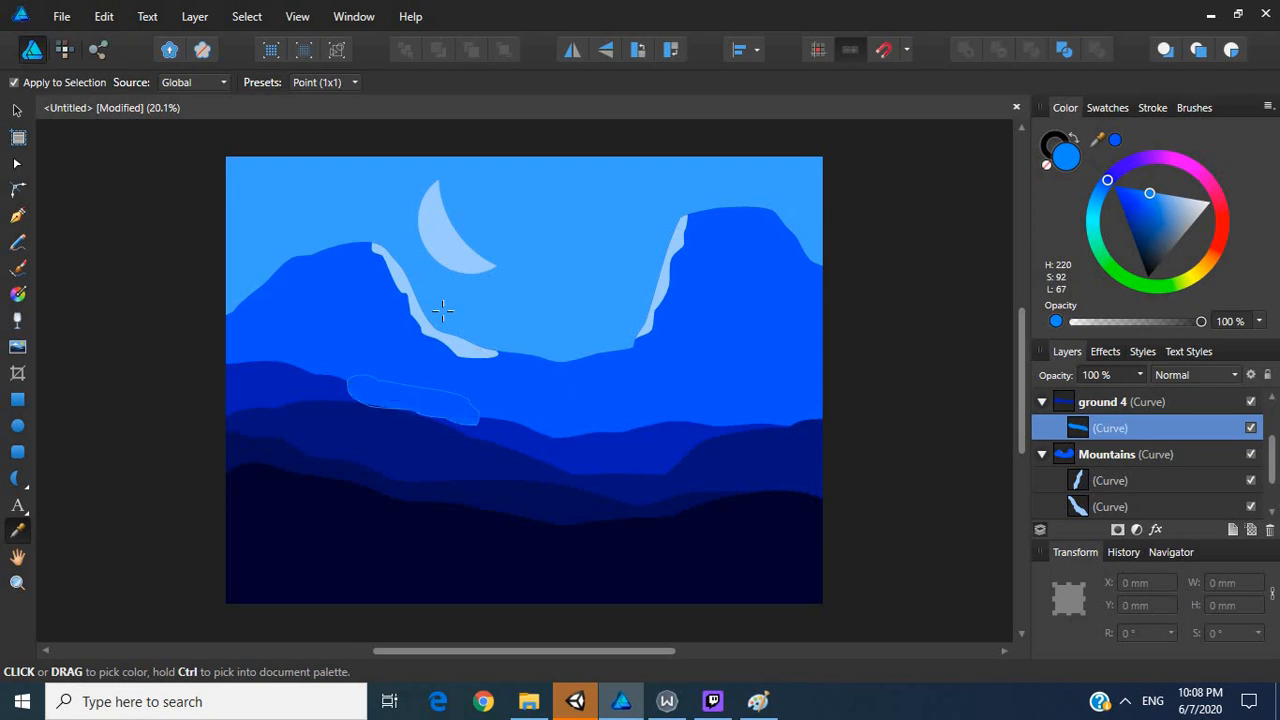
pyautogui.click(1074, 169)
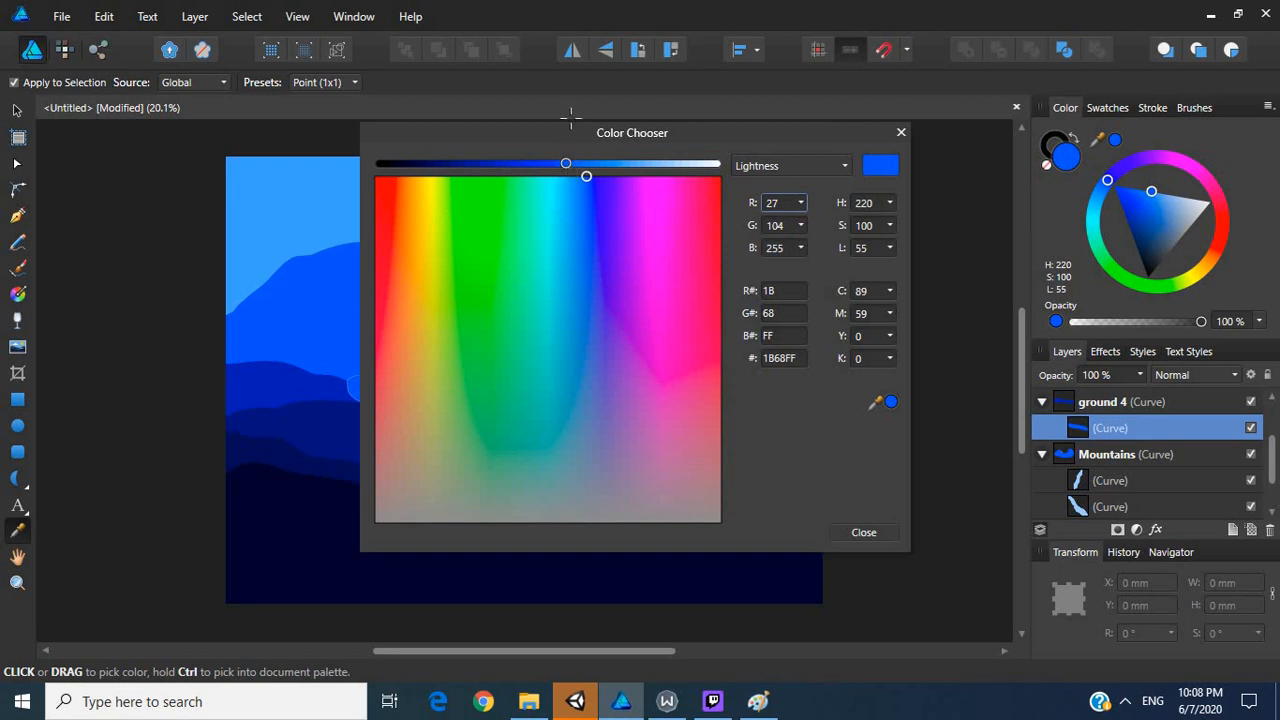
pyautogui.moveTo(574, 131); pyautogui.dragTo(706, 182)
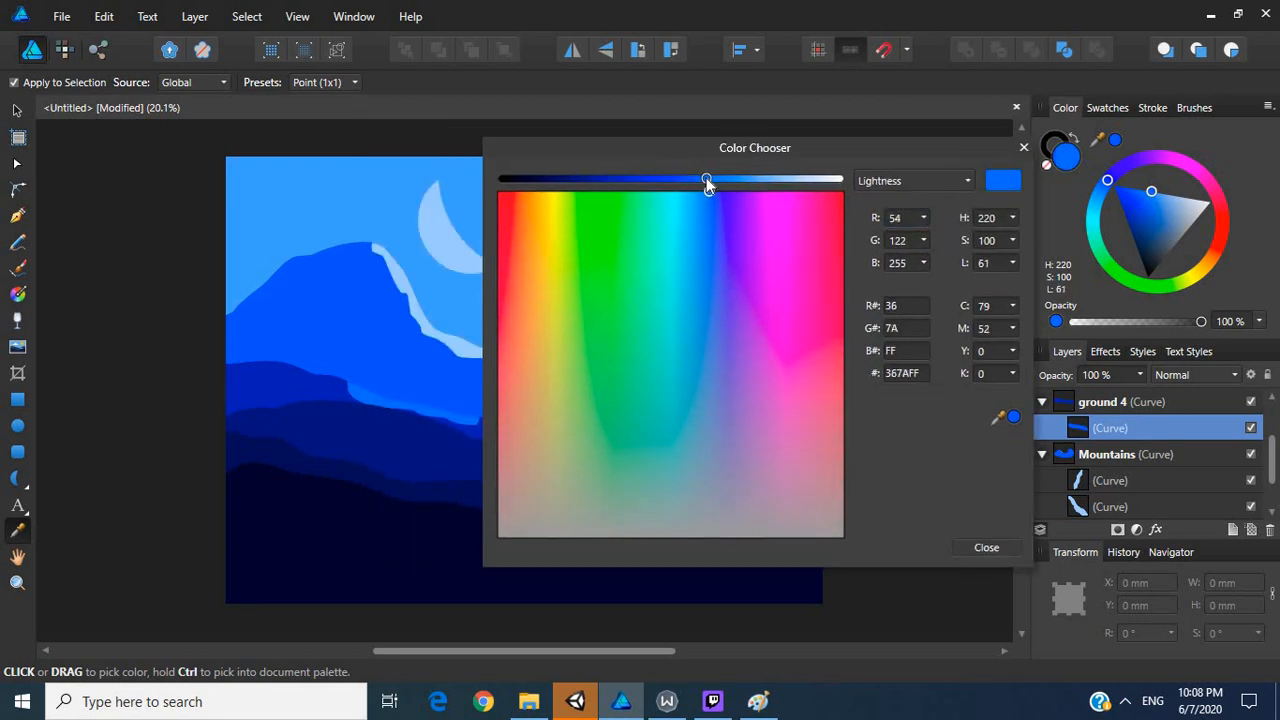
pyautogui.click(1022, 147)
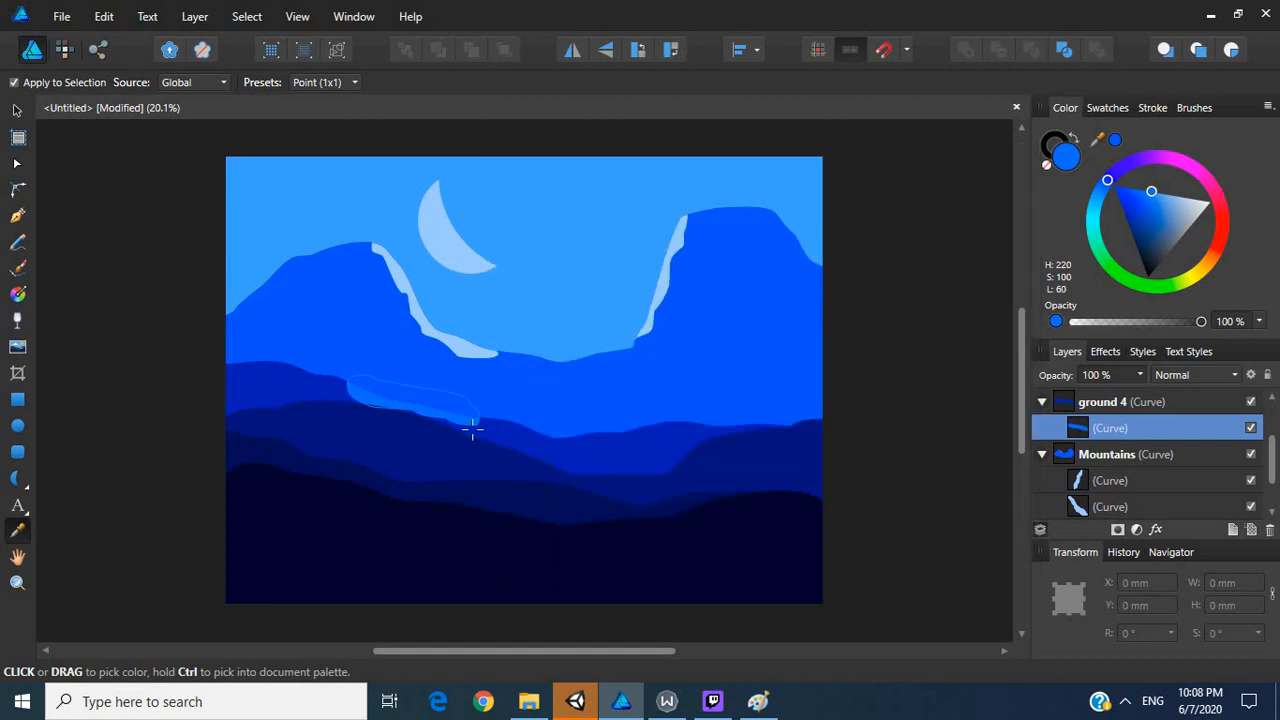
# Step: Duplicate the ground 4 highlight, rotate the copy 38.8°, place it along ground 4's far right edge, and deselect it
pyautogui.click(17, 111)
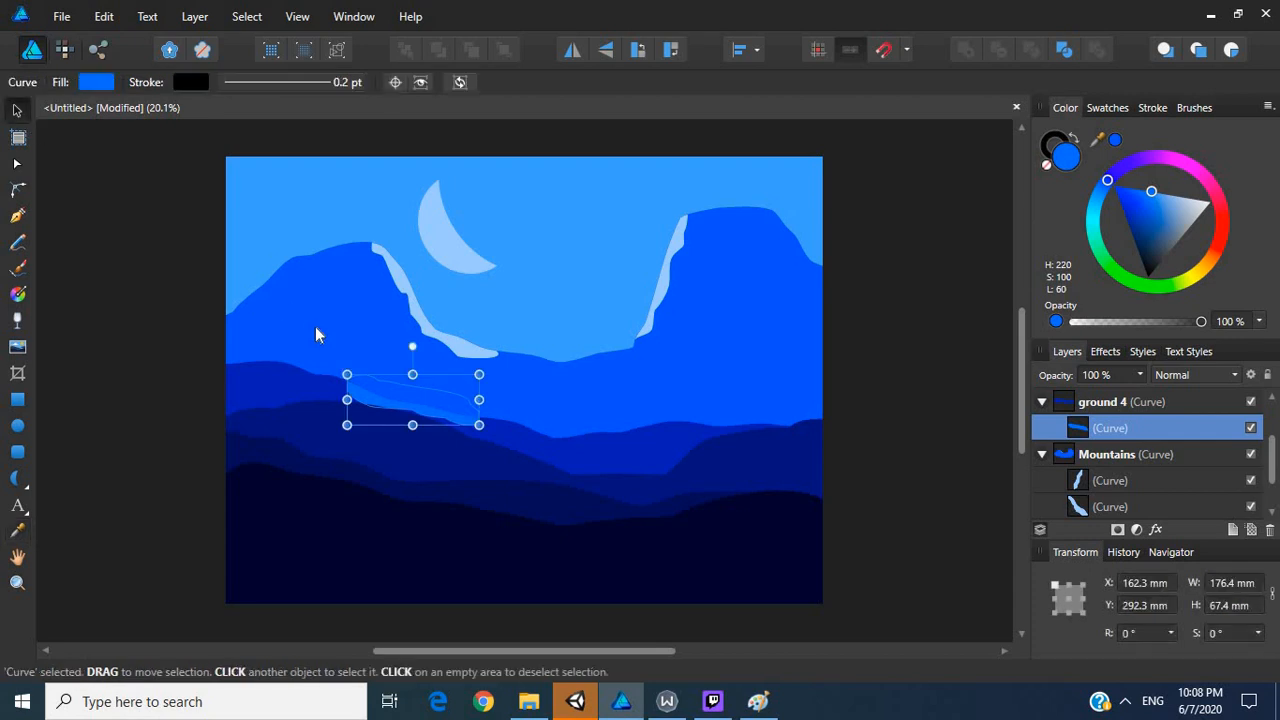
pyautogui.moveTo(394, 414); pyautogui.dragTo(677, 429)
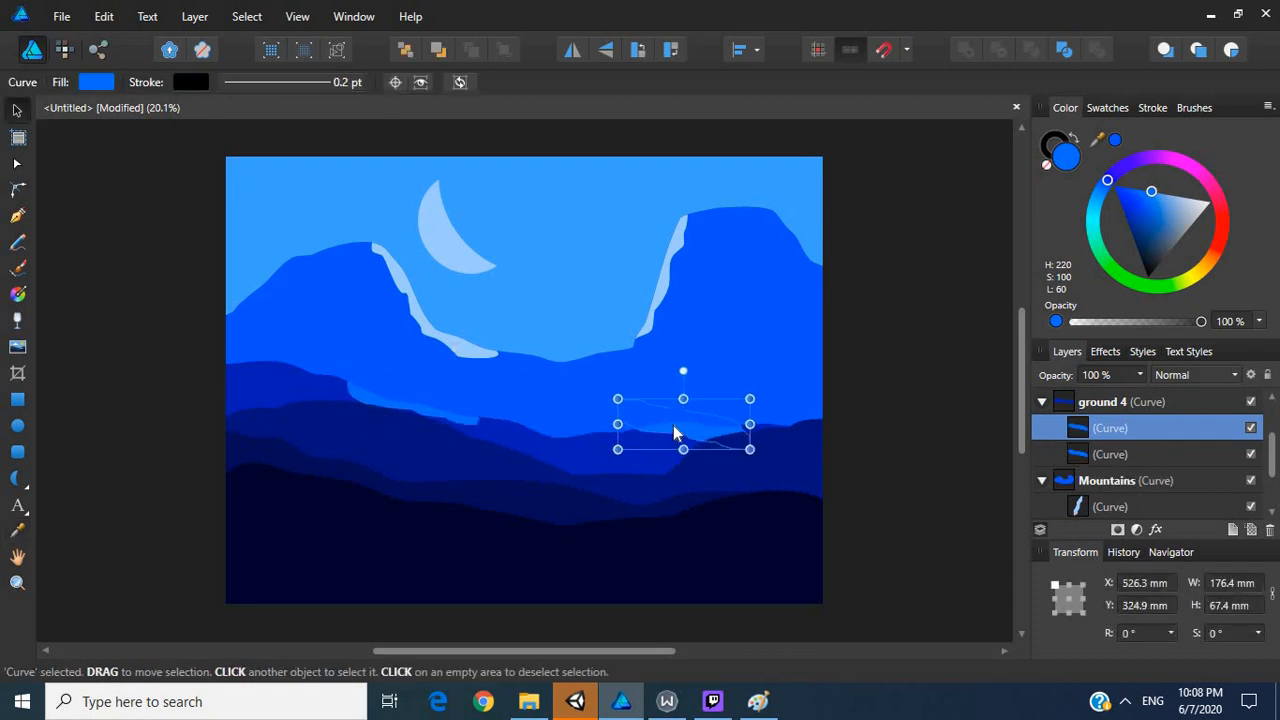
pyautogui.moveTo(690, 369); pyautogui.dragTo(654, 380)
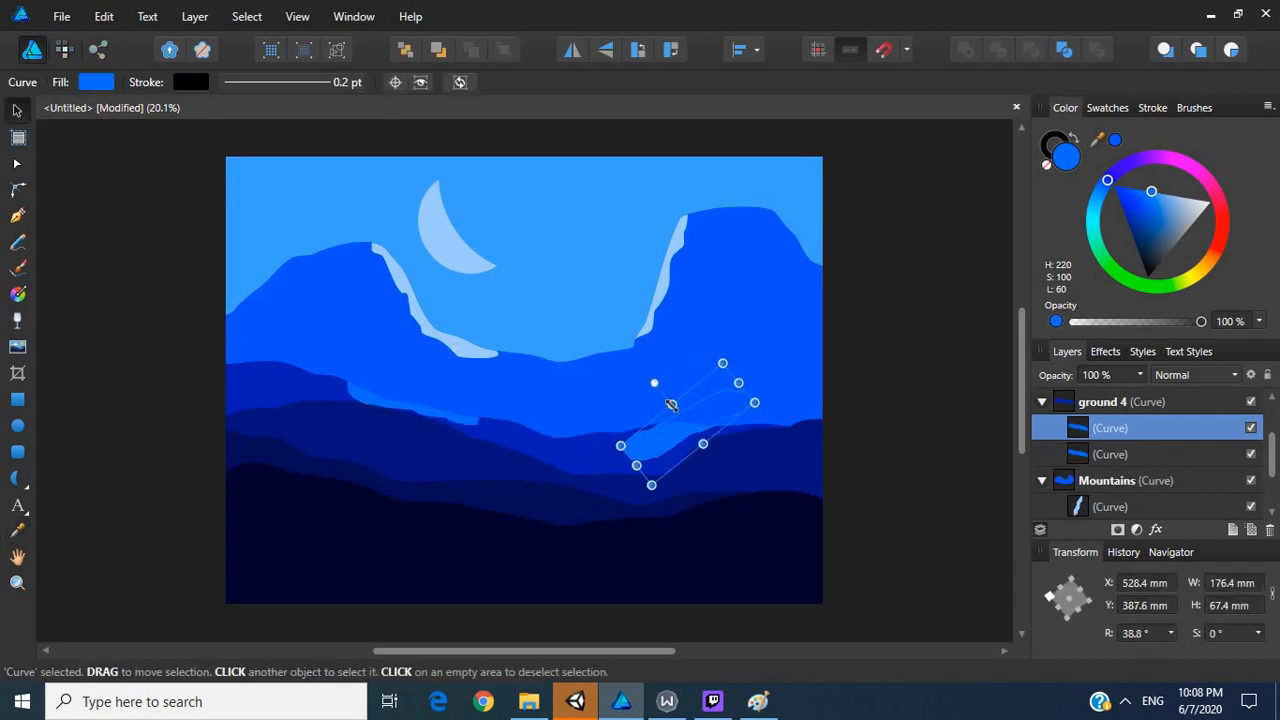
pyautogui.moveTo(720, 423); pyautogui.dragTo(783, 406)
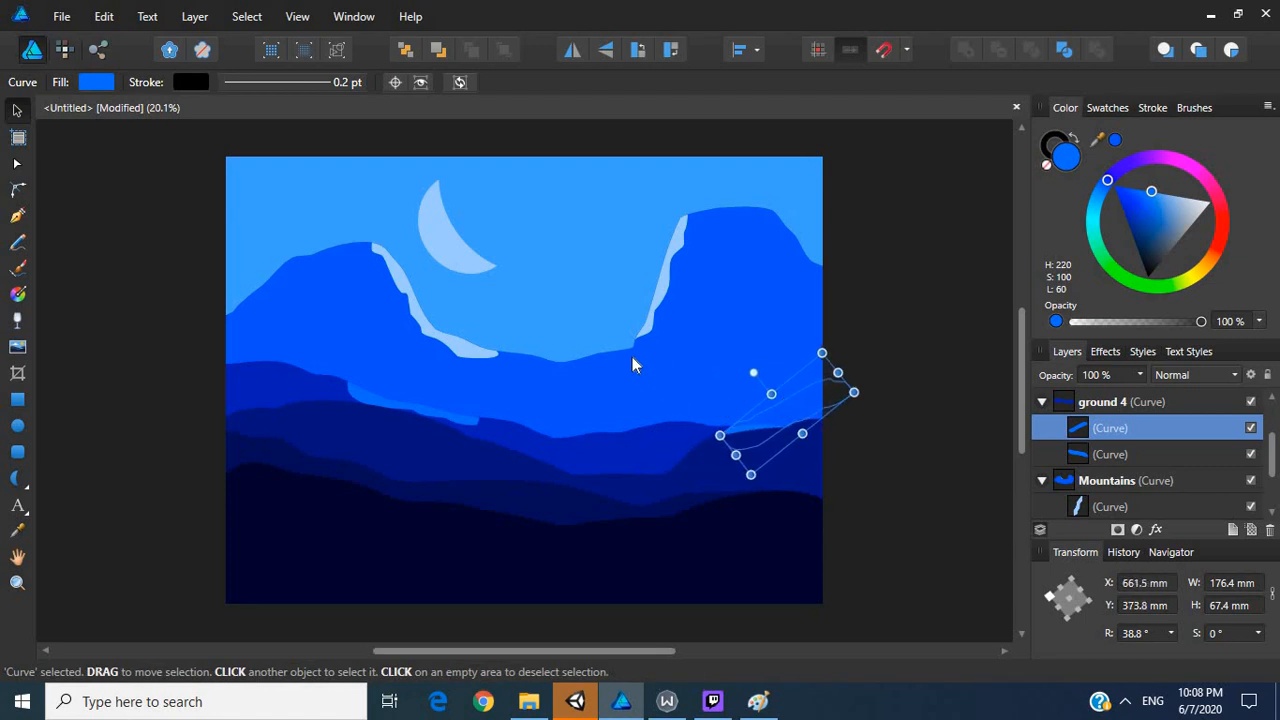
pyautogui.click(164, 297)
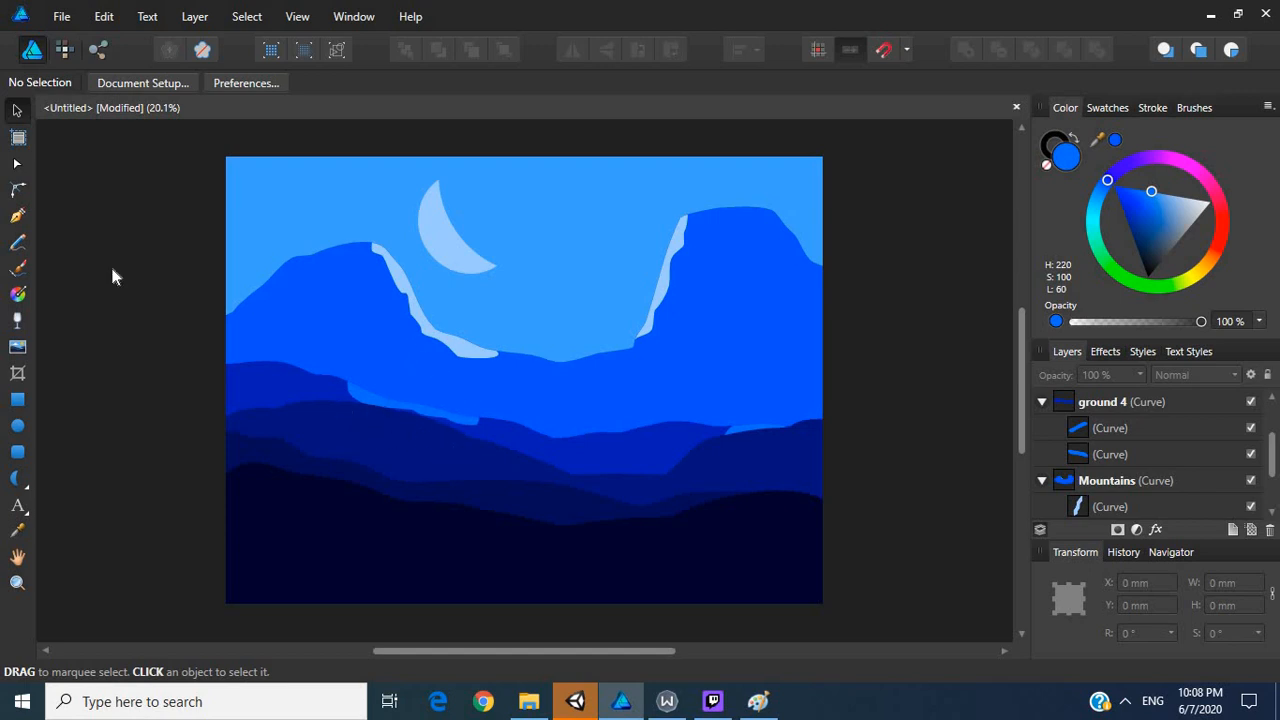
# Step: Draw a freehand highlight outline about 171 by 73 mm along the left slope of ground 3, joining its end nodes
pyautogui.click(19, 243)
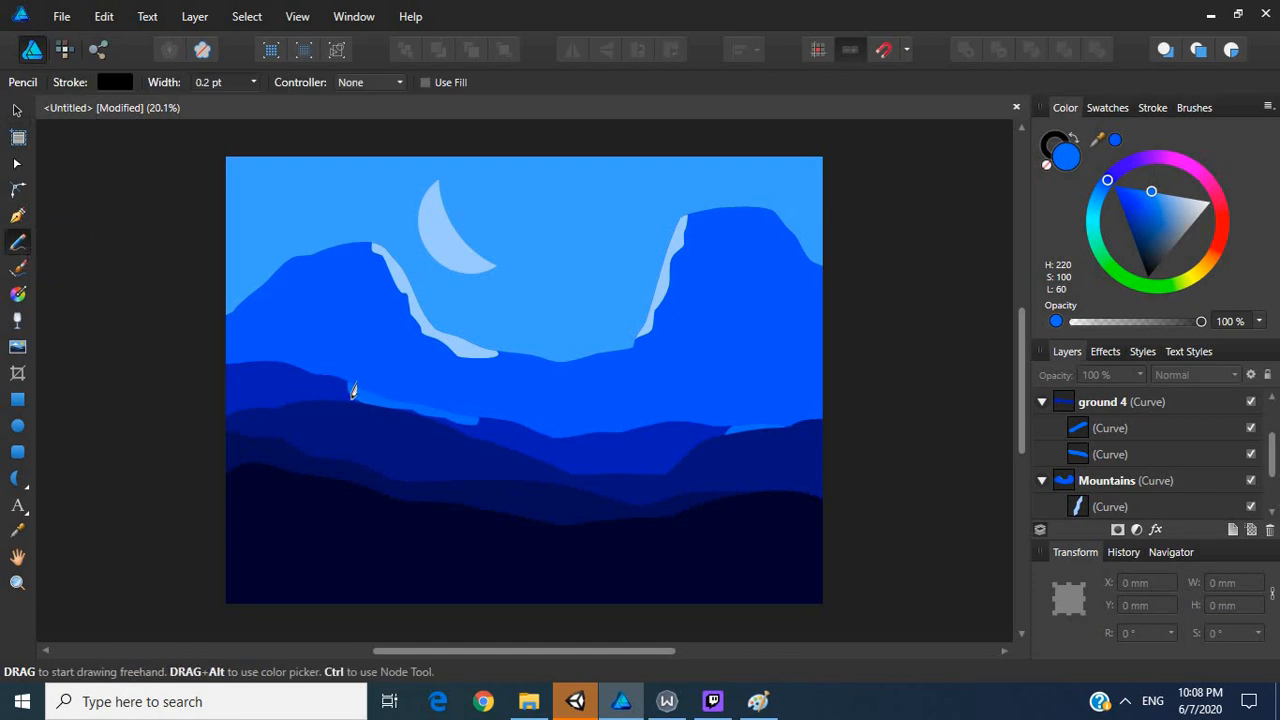
pyautogui.moveTo(350, 393); pyautogui.dragTo(366, 409)
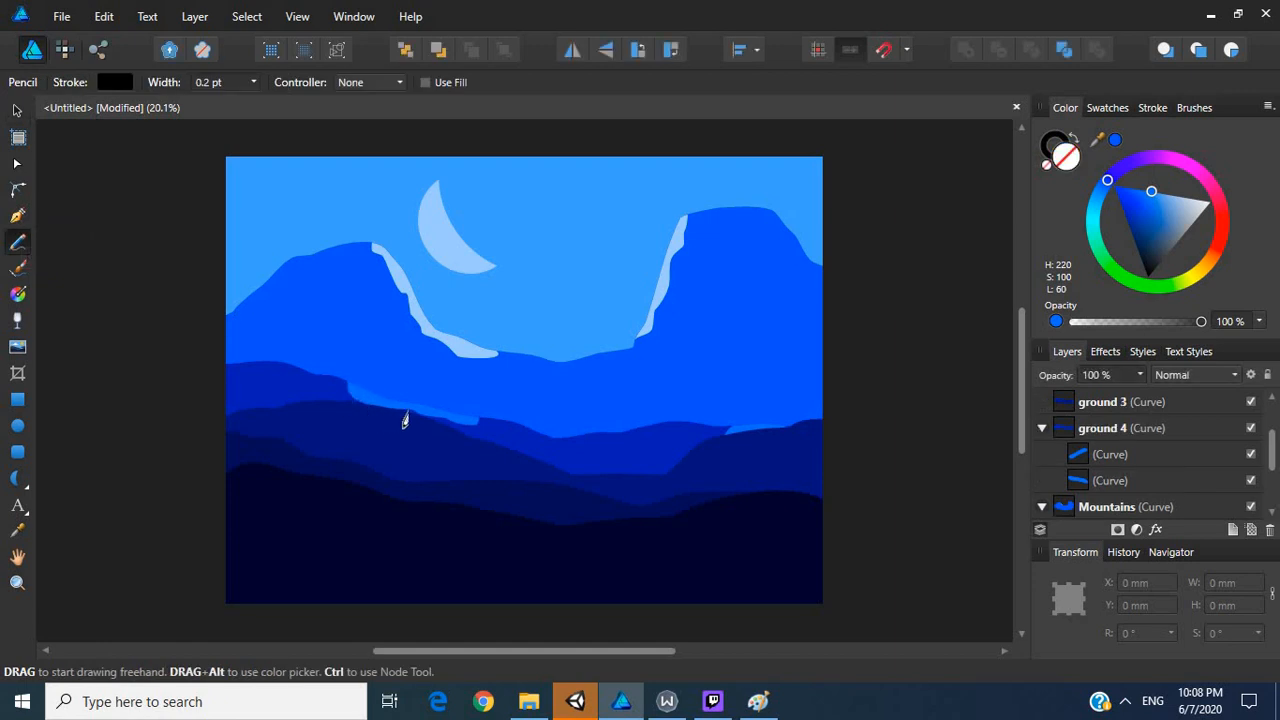
pyautogui.moveTo(467, 425)
pyautogui.mouseDown()
pyautogui.moveTo(391, 386)
pyautogui.moveTo(350, 393)
pyautogui.mouseUp()
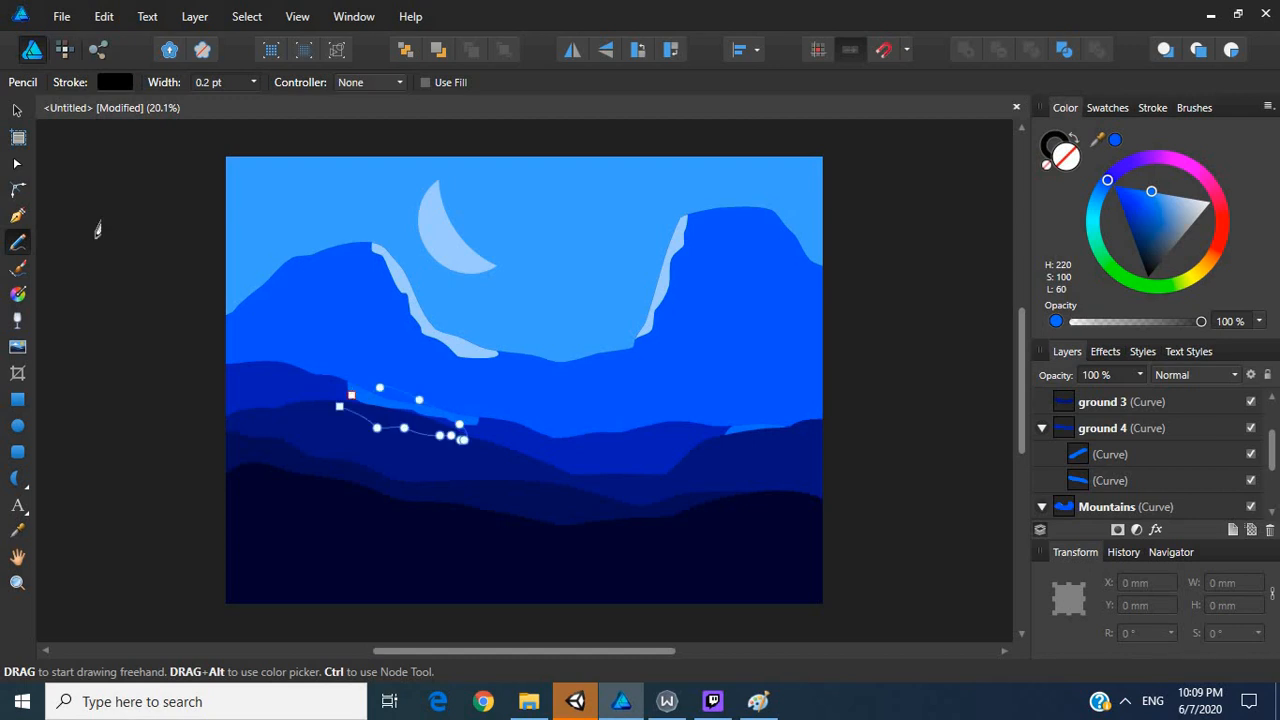
pyautogui.click(16, 162)
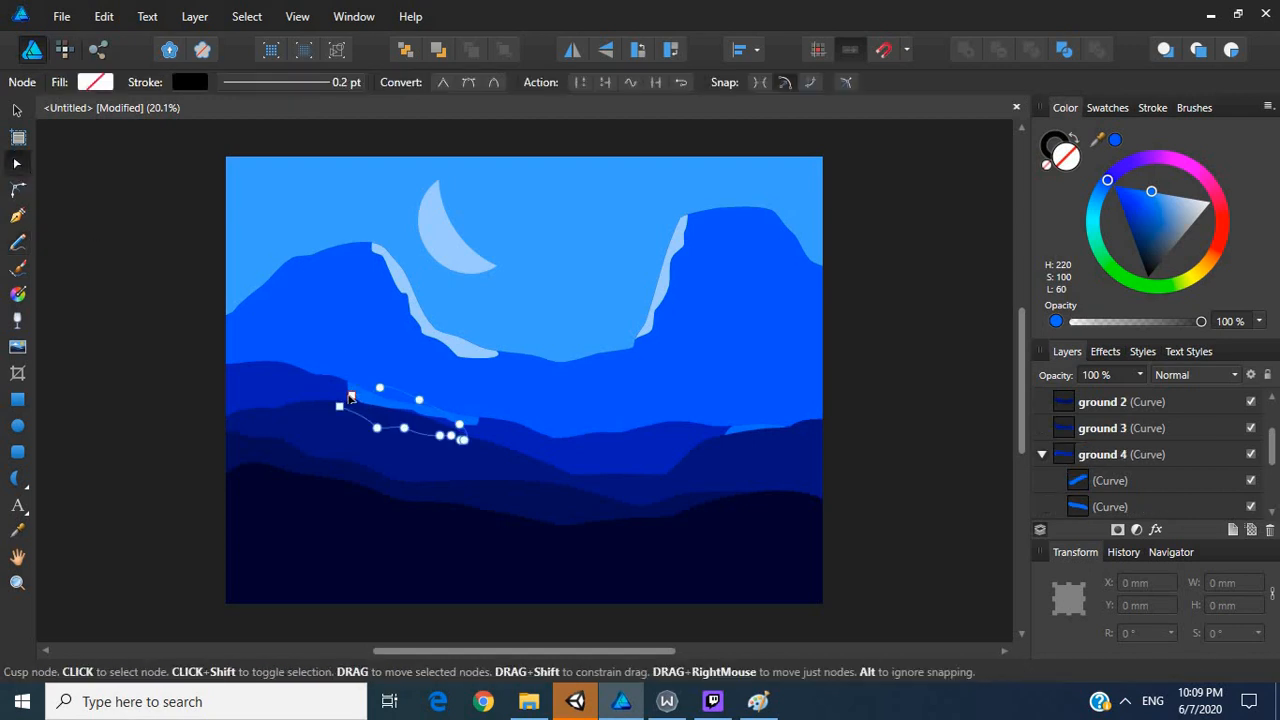
pyautogui.moveTo(351, 395); pyautogui.dragTo(340, 406)
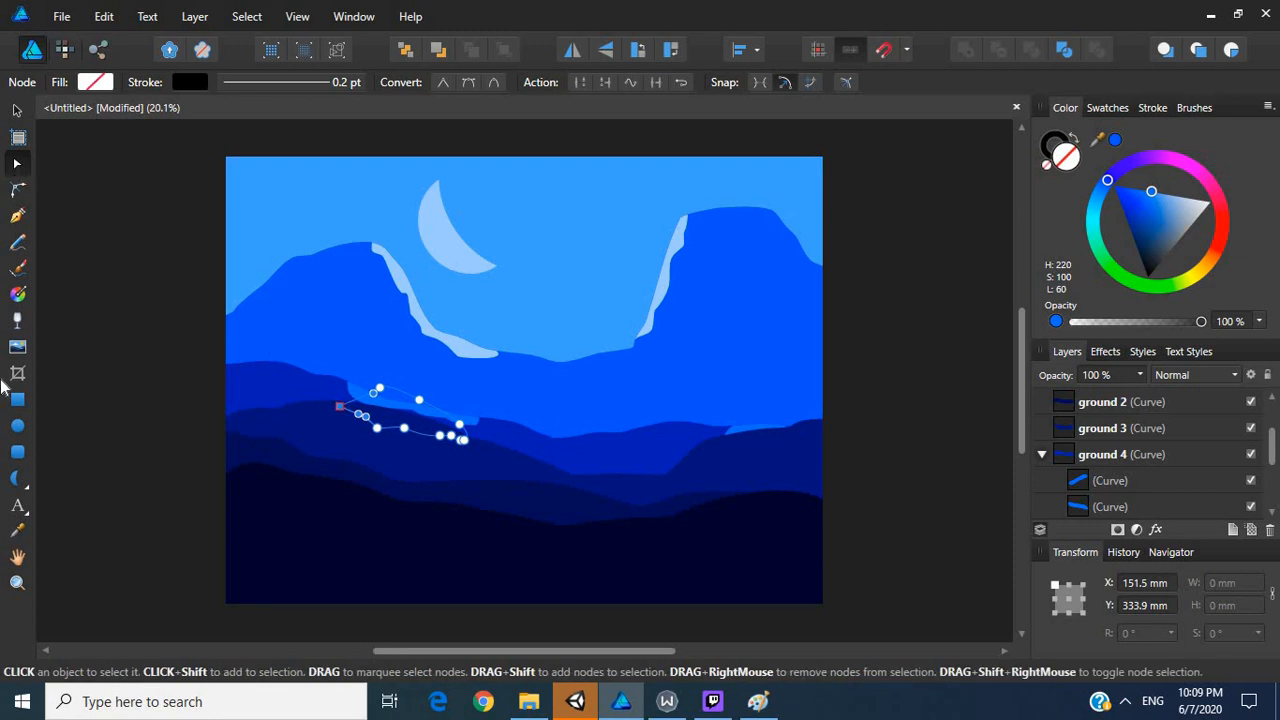
# Step: Fill the new highlight with ground 4's blue, lightened to lightness 45, and nest it inside the ground 3 shape to clip it
pyautogui.click(18, 531)
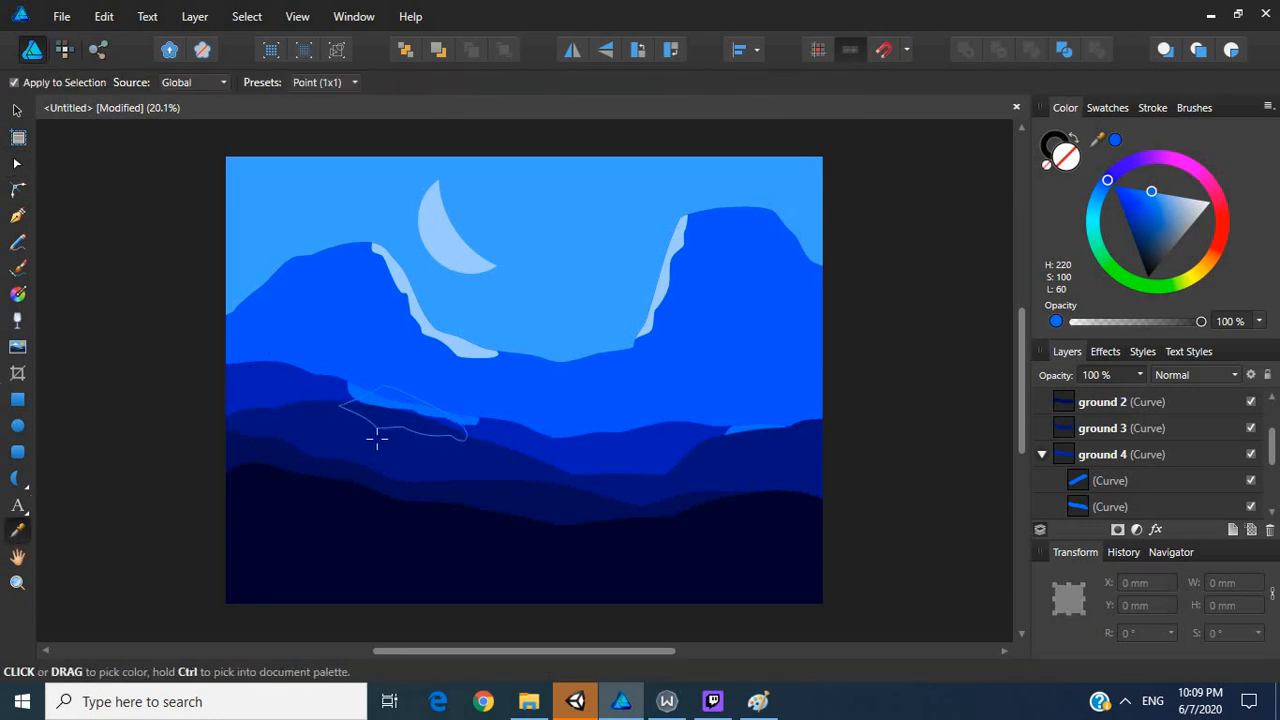
pyautogui.click(352, 389)
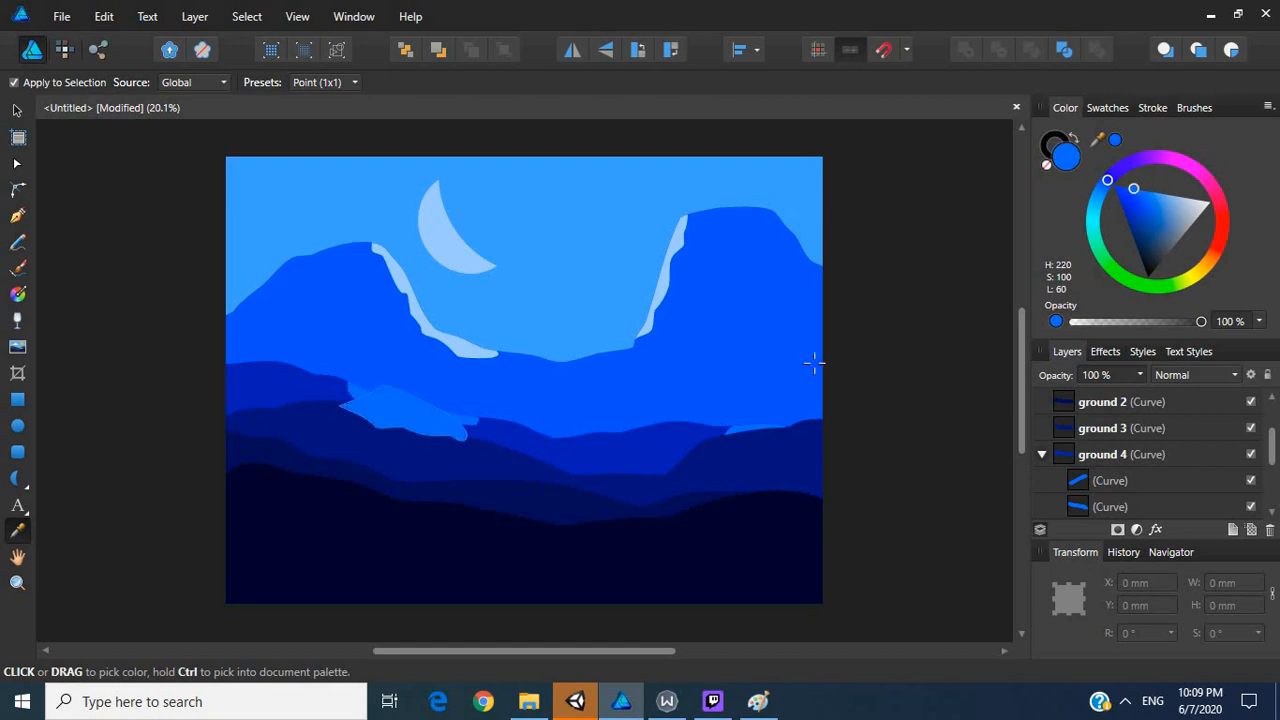
pyautogui.click(318, 399)
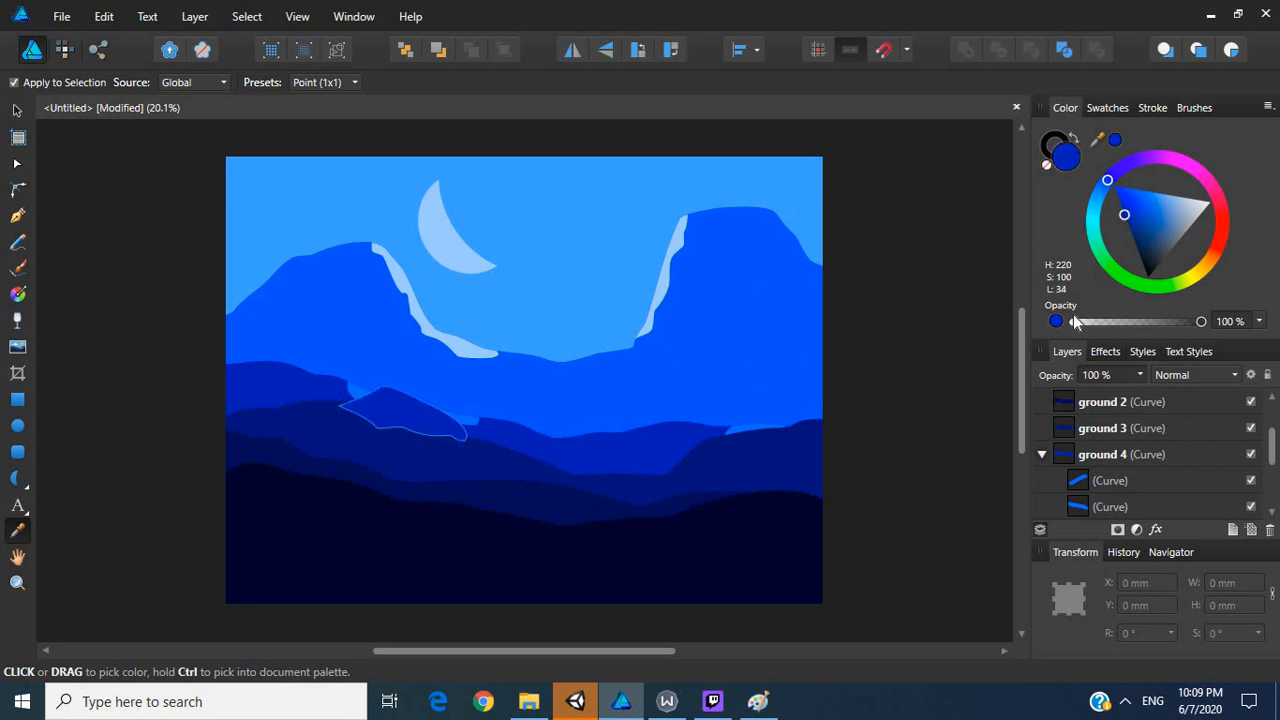
pyautogui.doubleClick(1074, 161)
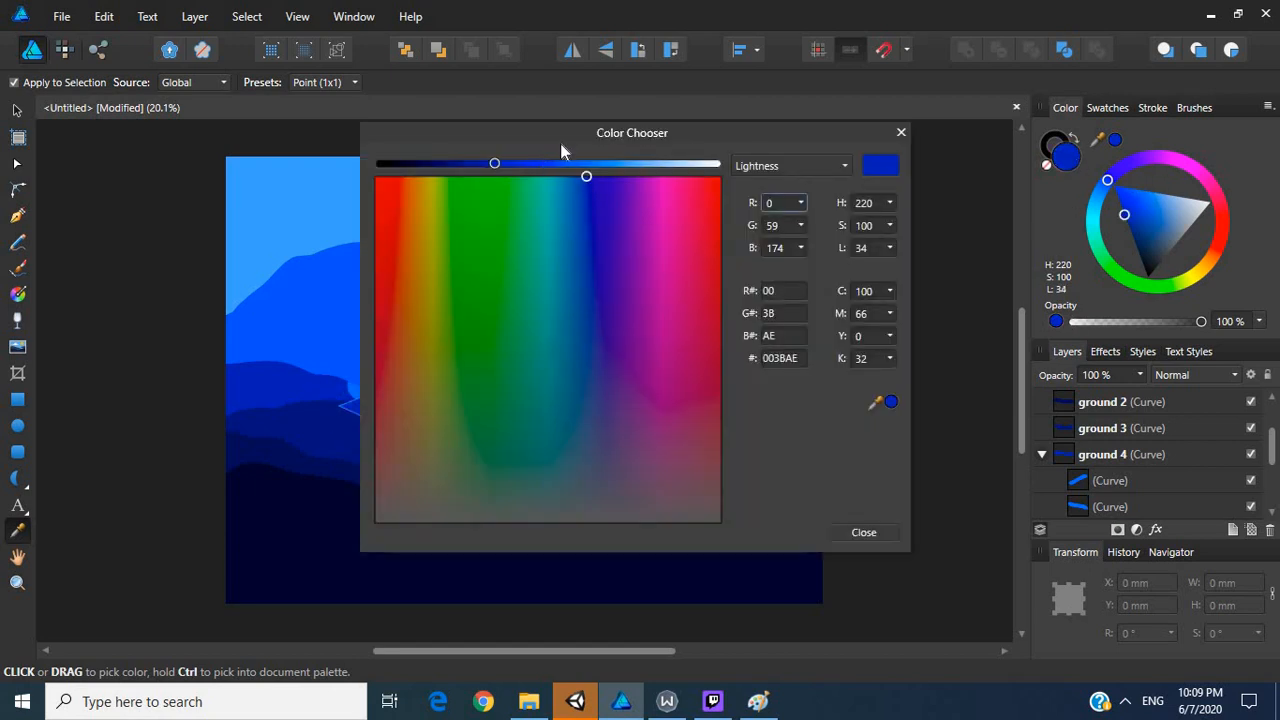
pyautogui.moveTo(557, 127); pyautogui.dragTo(995, 150)
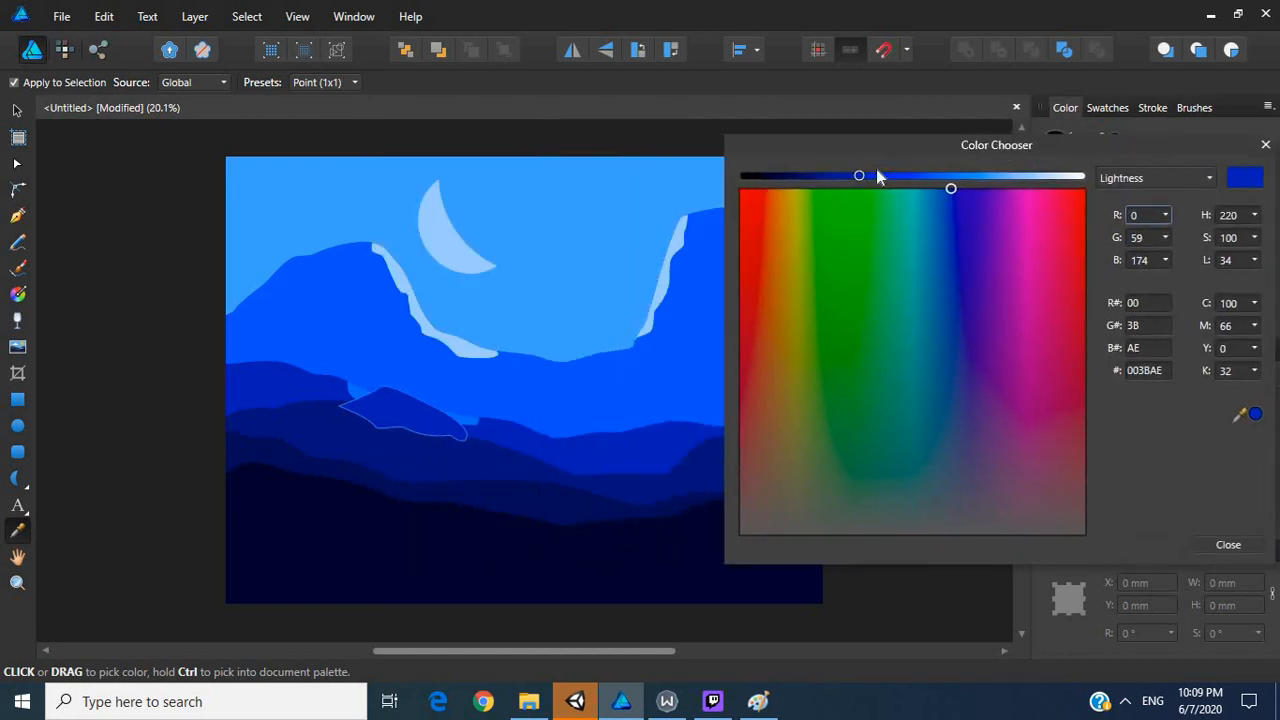
pyautogui.moveTo(862, 176); pyautogui.dragTo(894, 186)
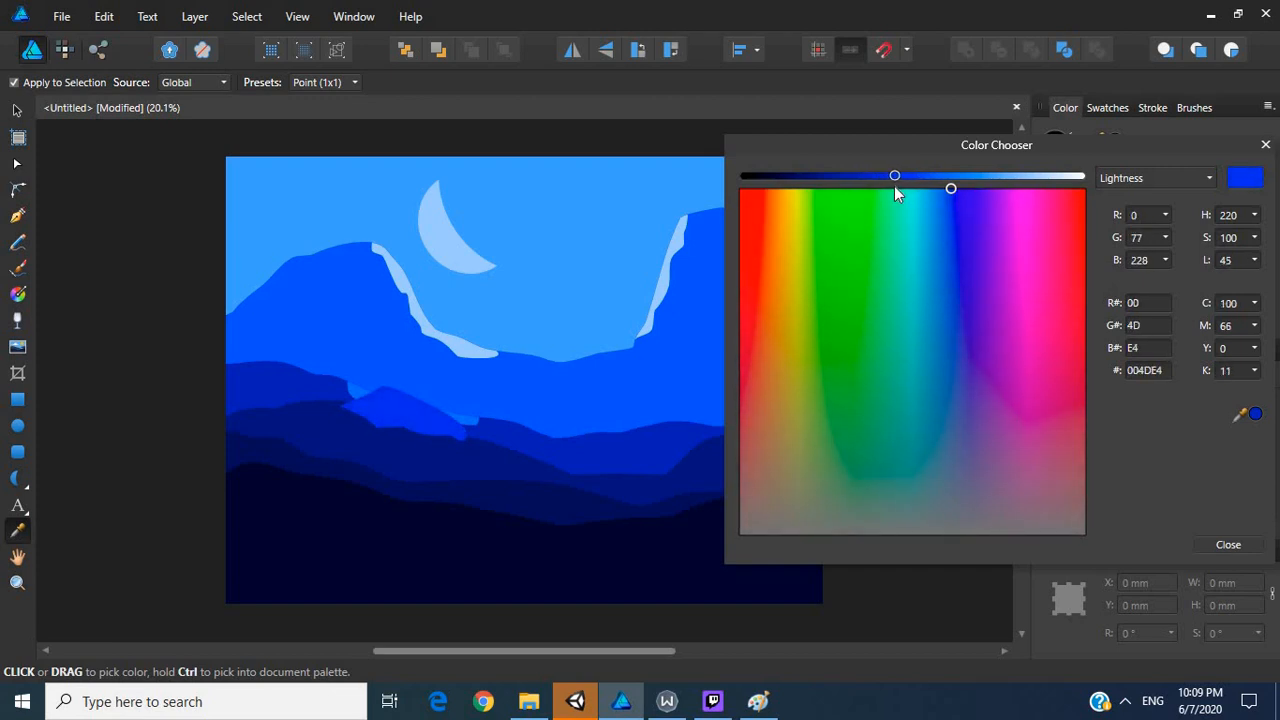
pyautogui.click(1265, 144)
pyautogui.scroll(3, 1127, 495)
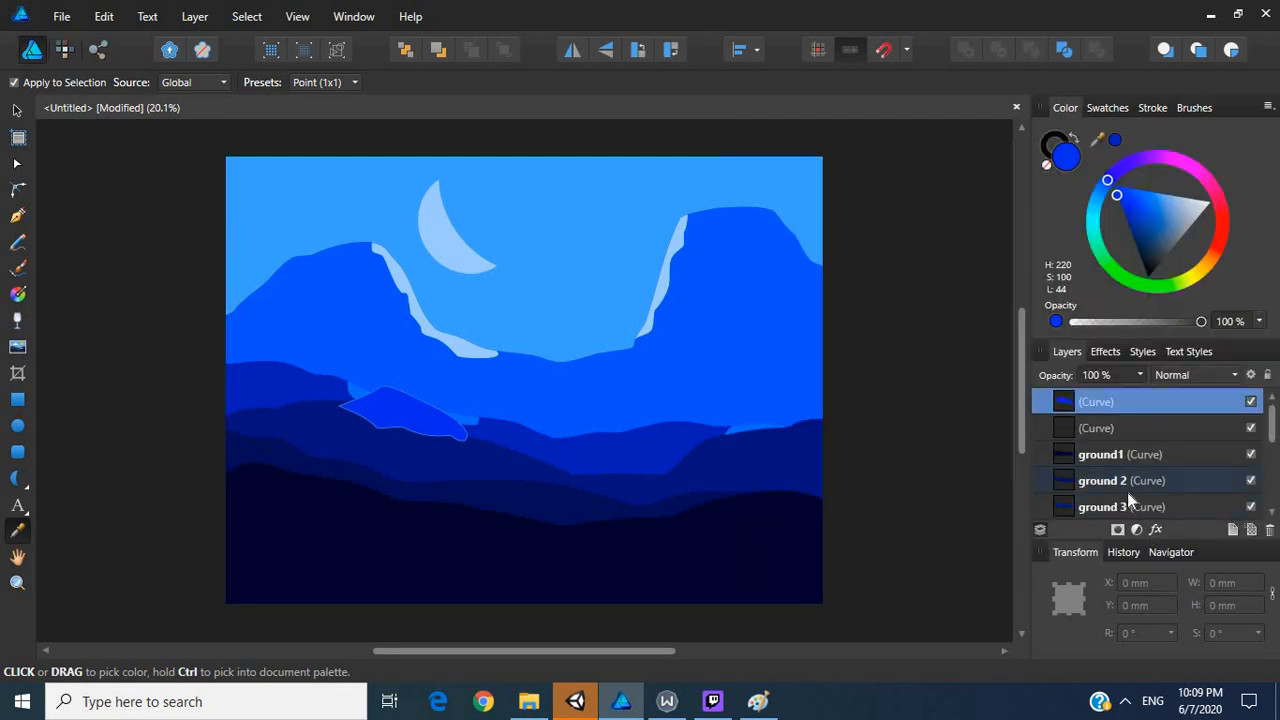
pyautogui.moveTo(1072, 403); pyautogui.dragTo(1080, 500)
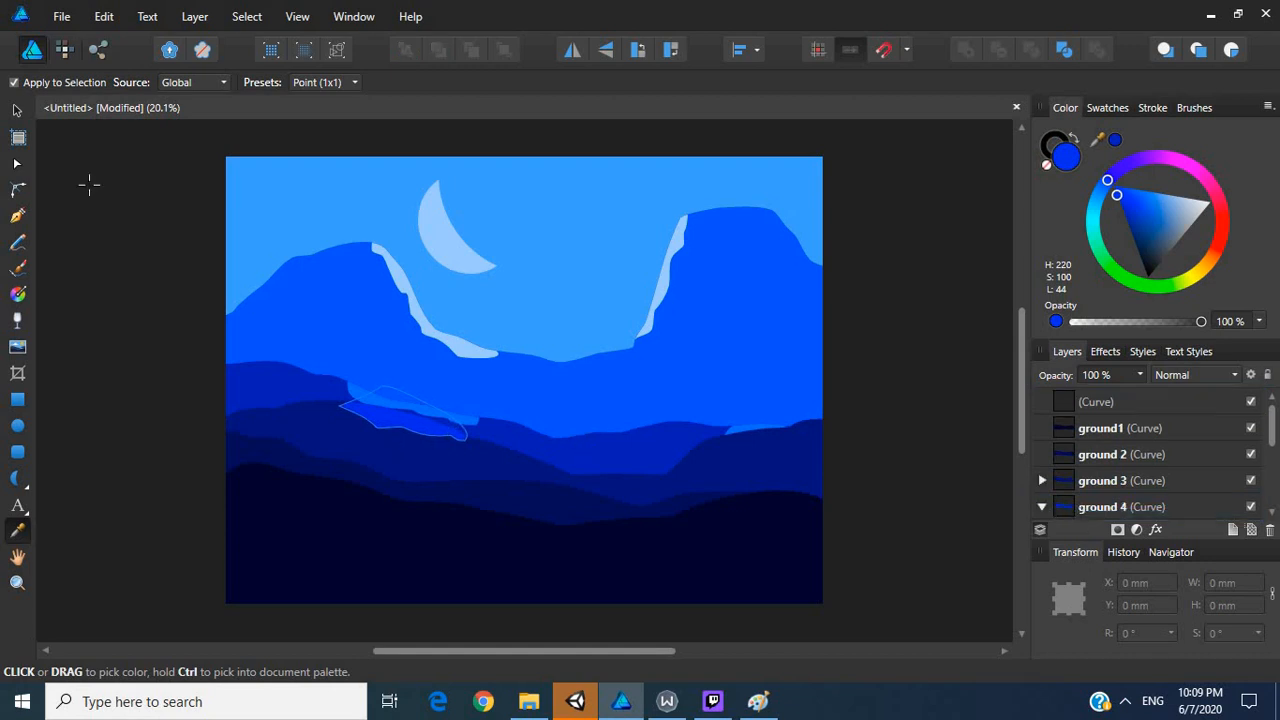
# Step: Duplicate the ground 3 highlight, rotate the copy 35.5°, place it along ground 3's far right slope, and deselect it
pyautogui.click(16, 110)
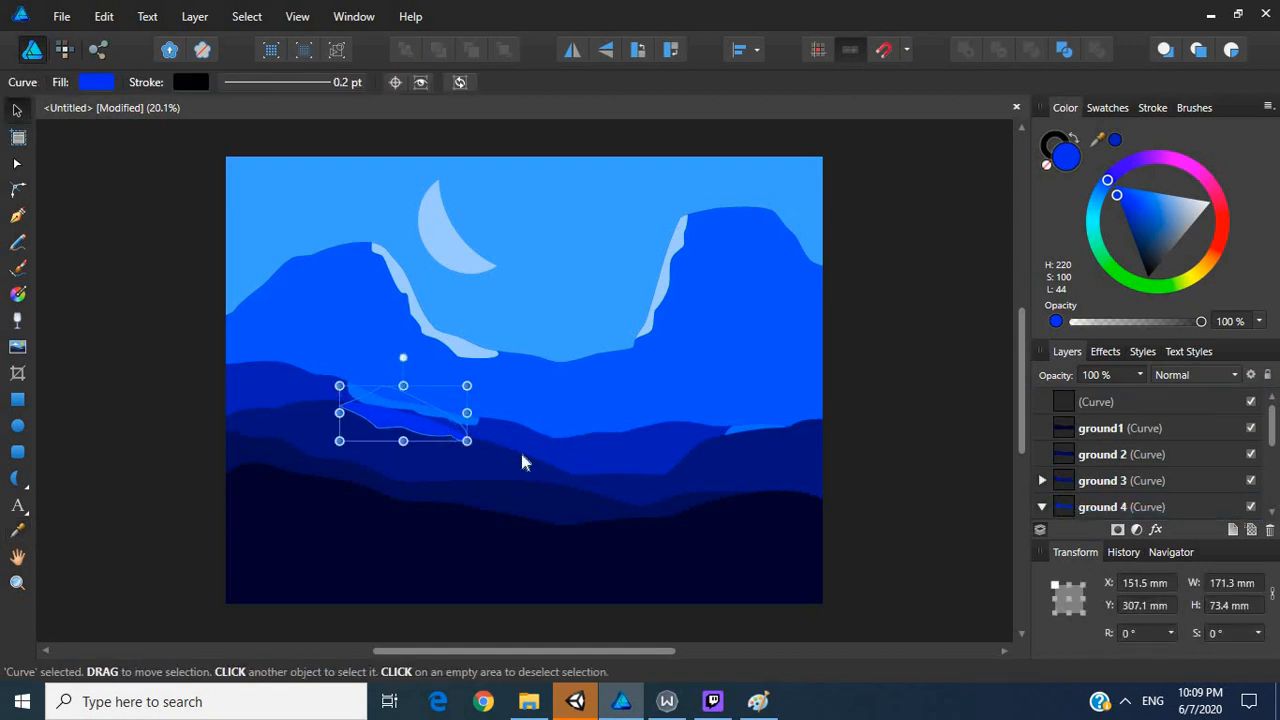
pyautogui.moveTo(410, 406); pyautogui.dragTo(770, 493)
pyautogui.moveTo(741, 456); pyautogui.dragTo(694, 401)
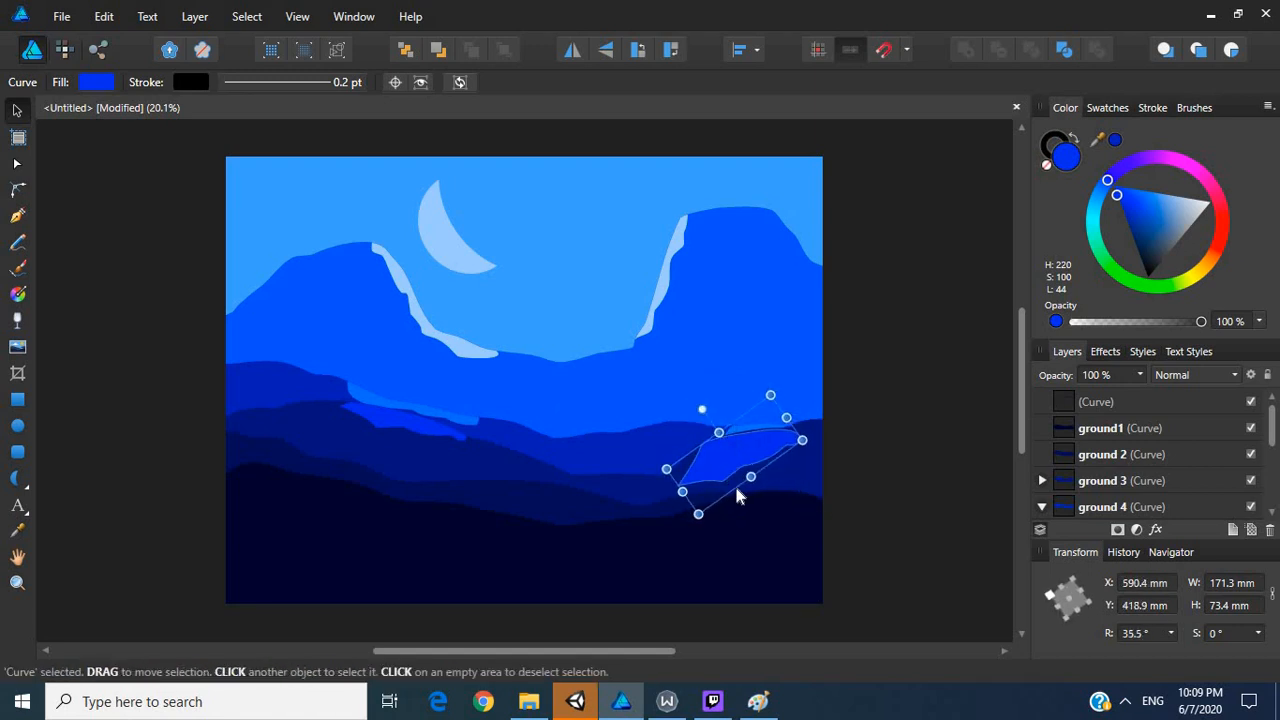
pyautogui.moveTo(734, 482); pyautogui.dragTo(790, 436)
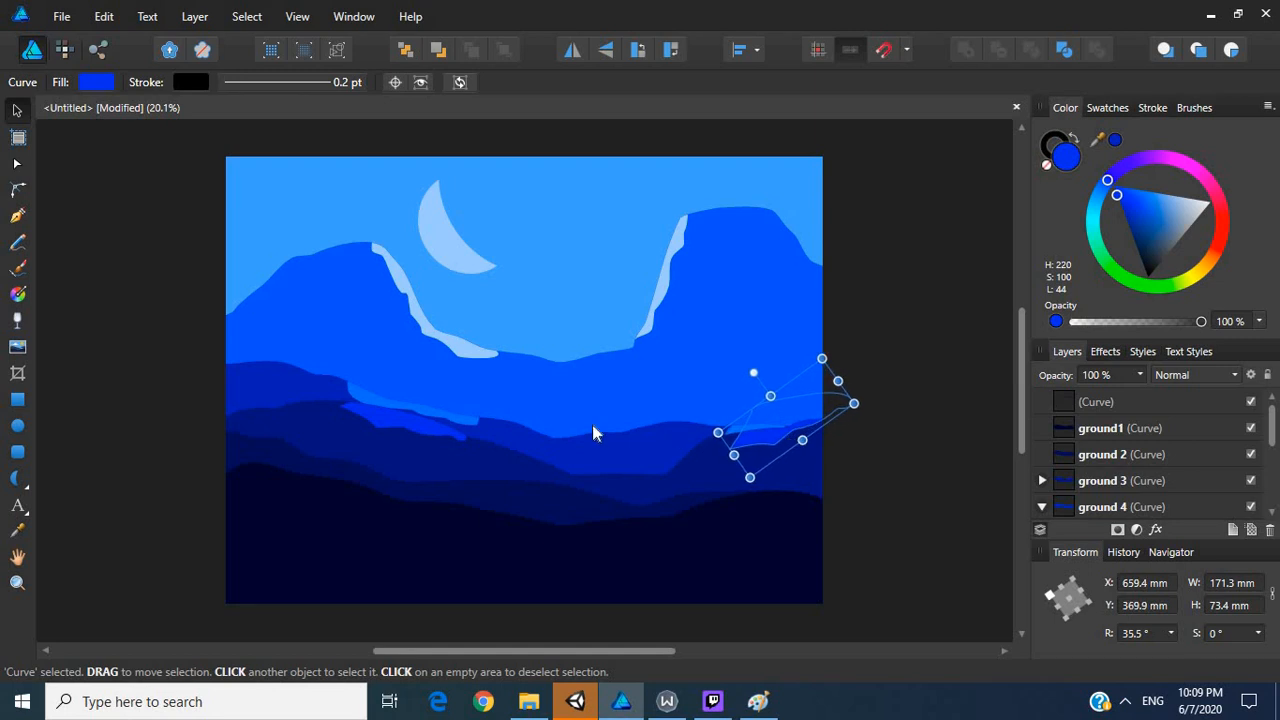
pyautogui.click(131, 325)
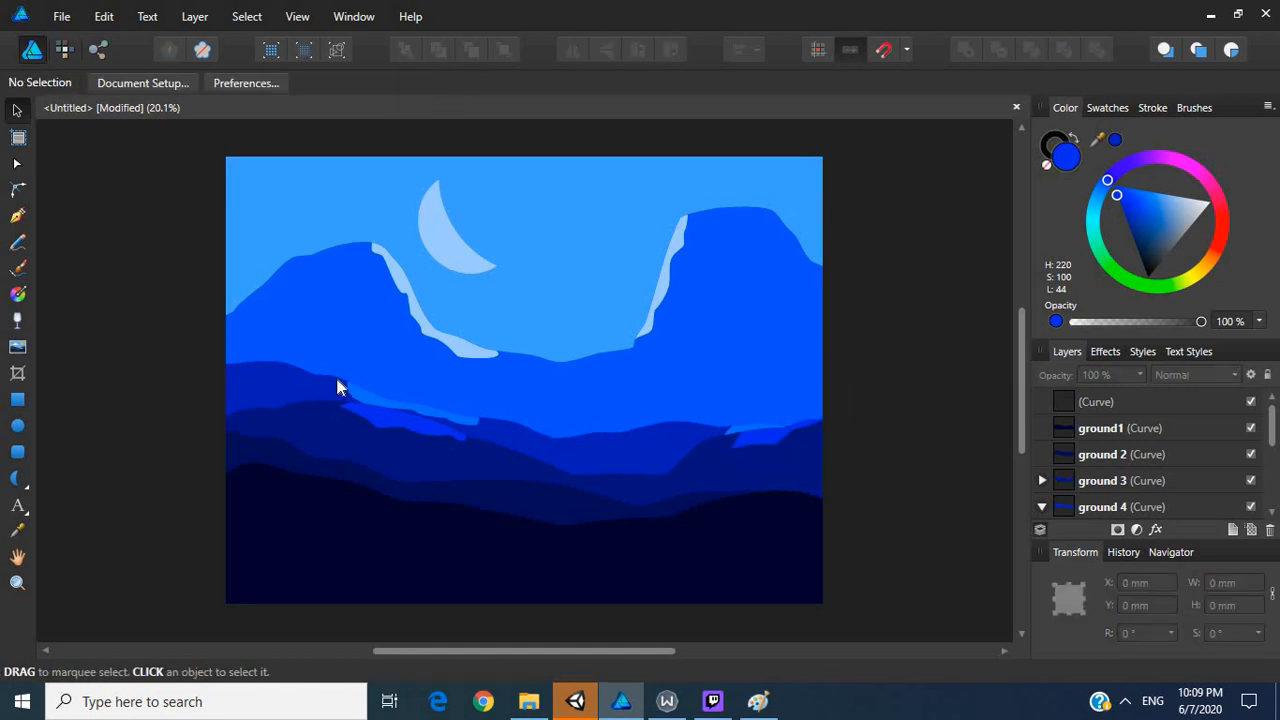
# Step: Convert three smooth nodes along the lower edge of ground 3's left highlight to sharp nodes
pyautogui.click(424, 433)
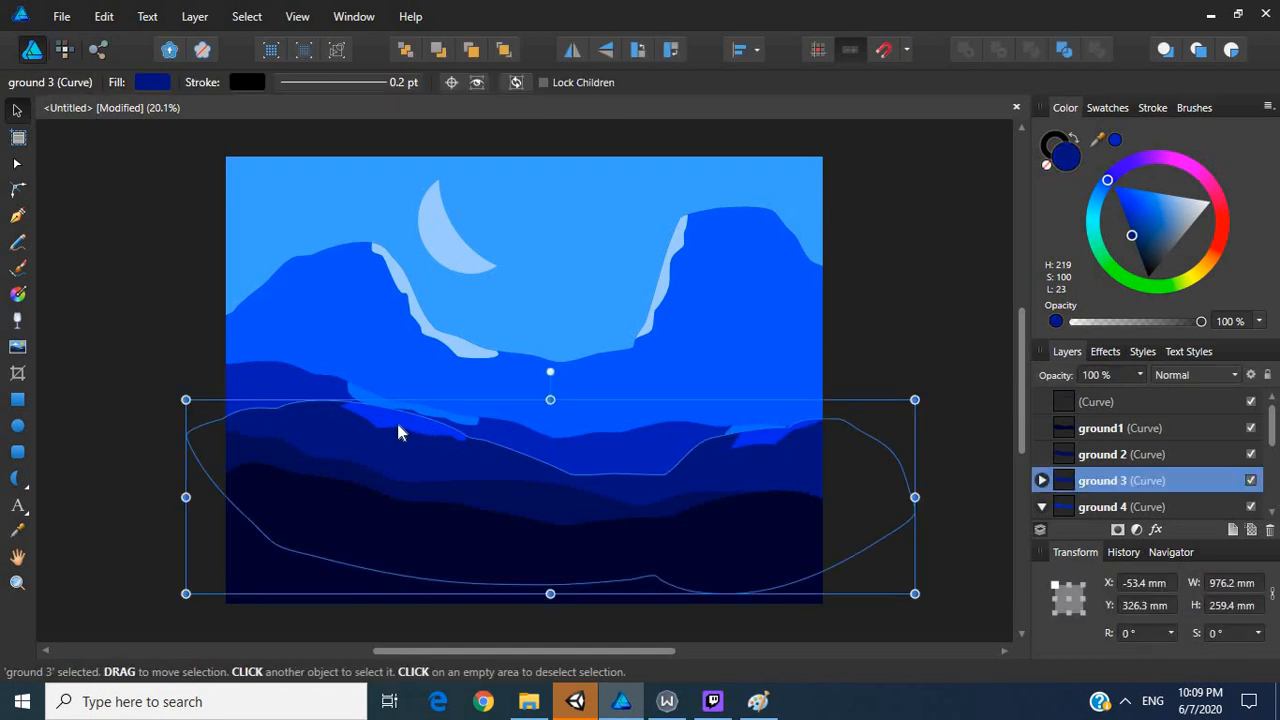
pyautogui.click(392, 430)
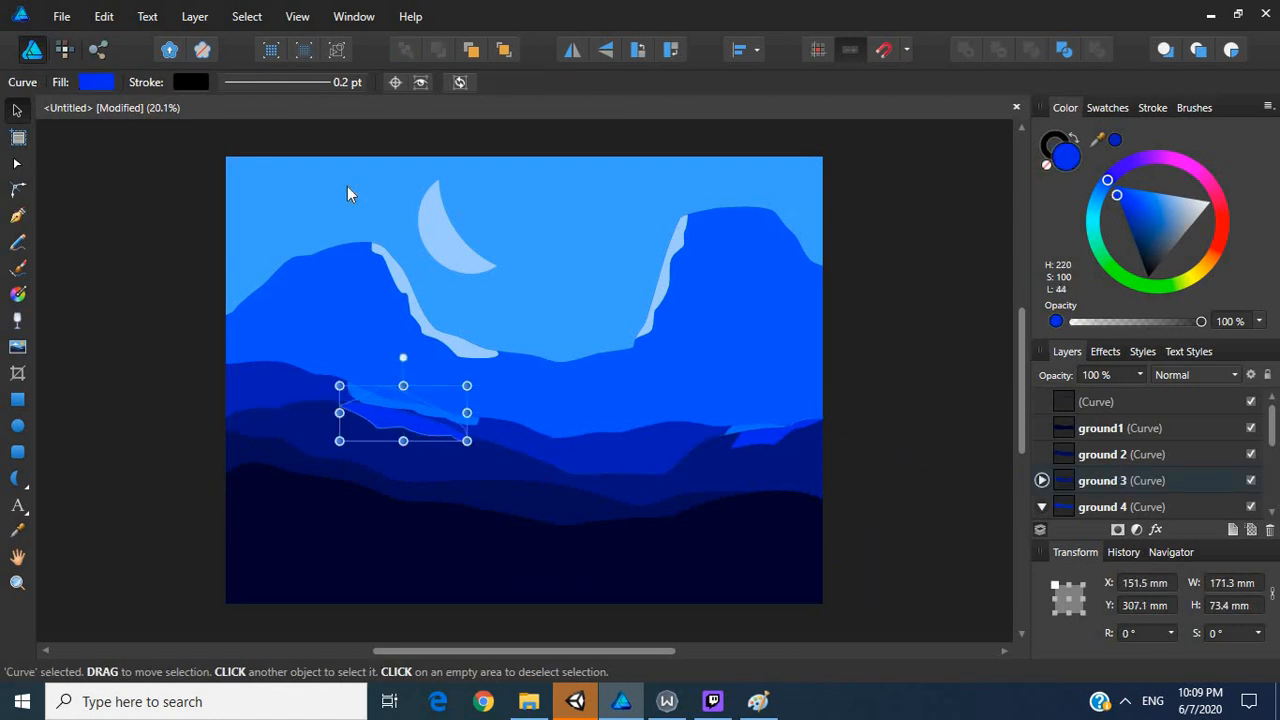
pyautogui.click(16, 163)
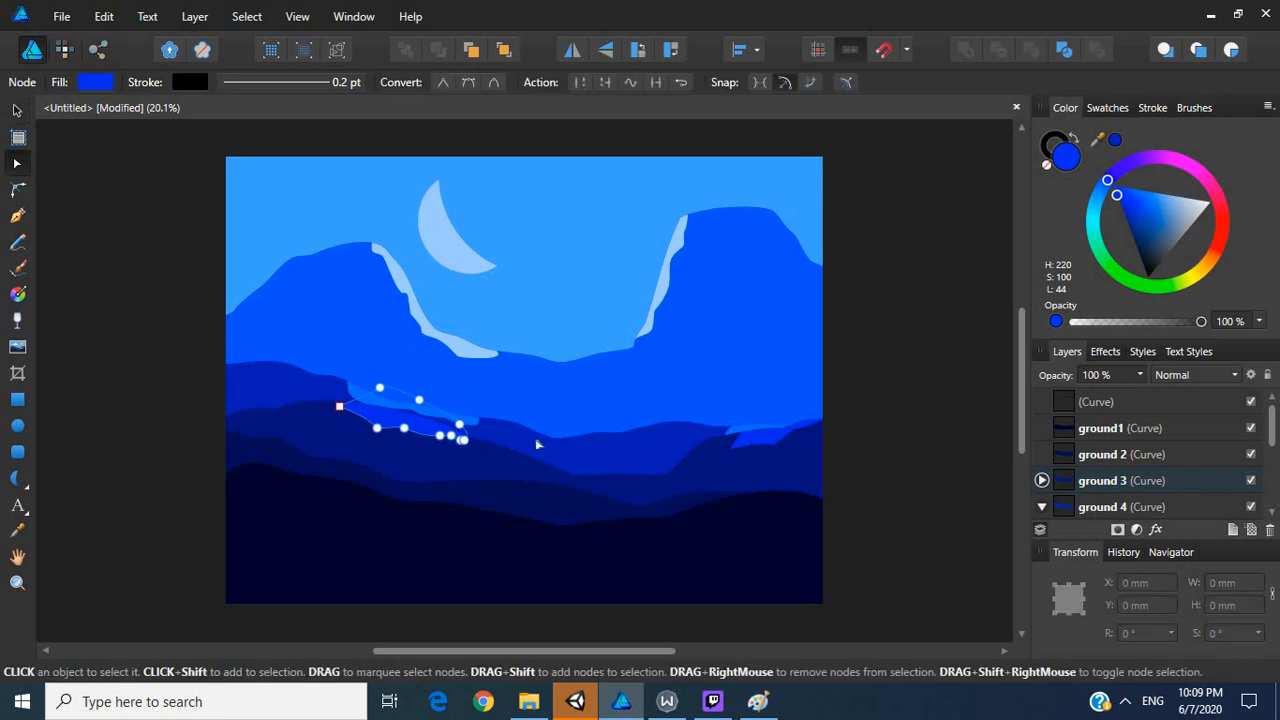
pyautogui.click(404, 428)
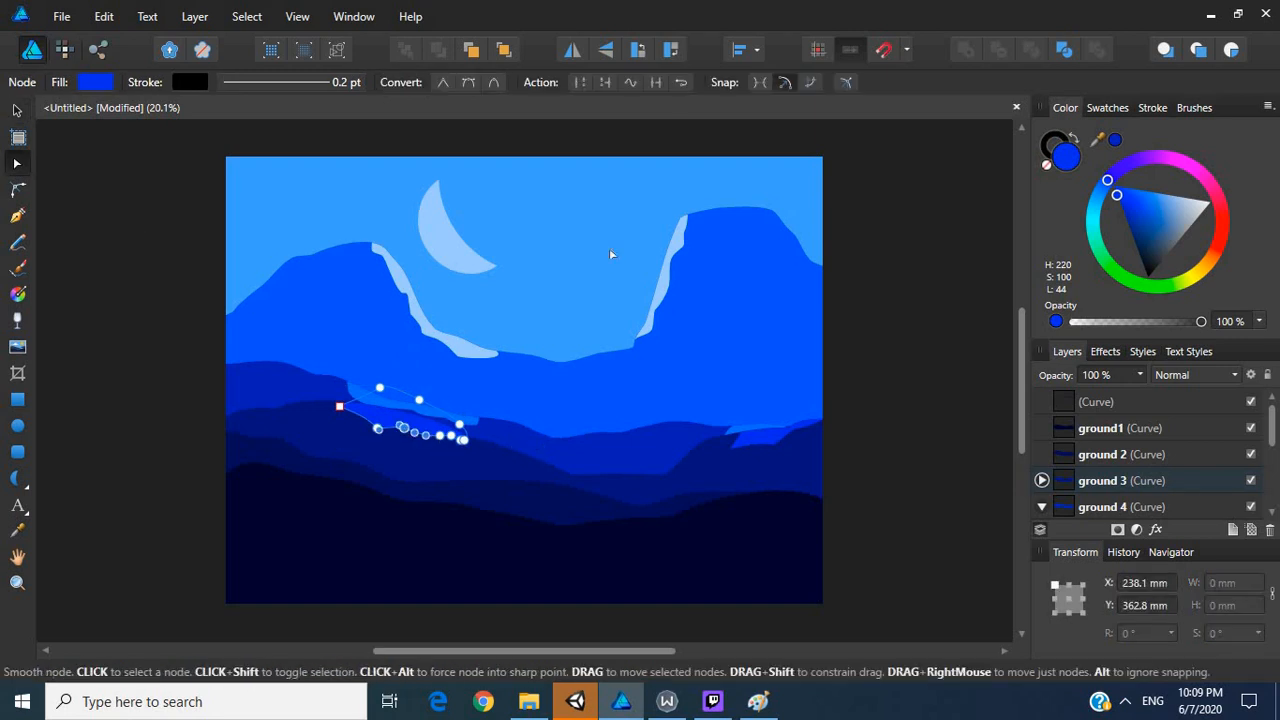
pyautogui.click(442, 84)
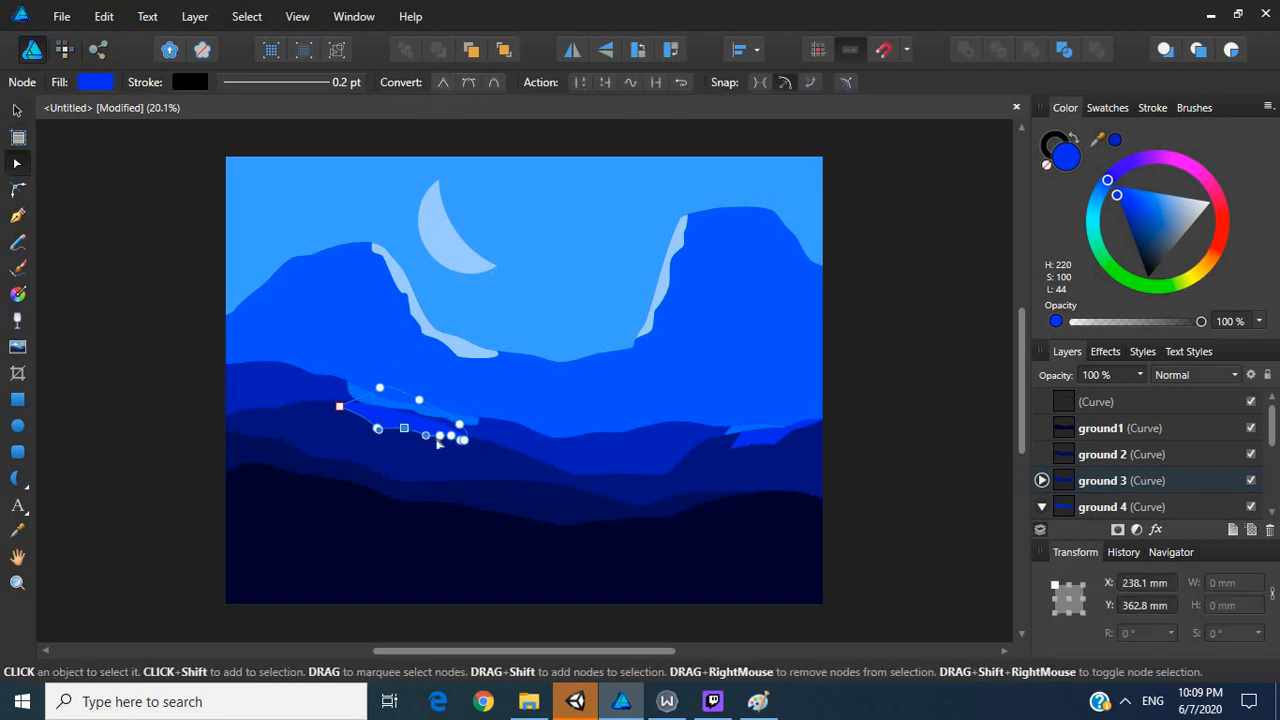
pyautogui.click(451, 436)
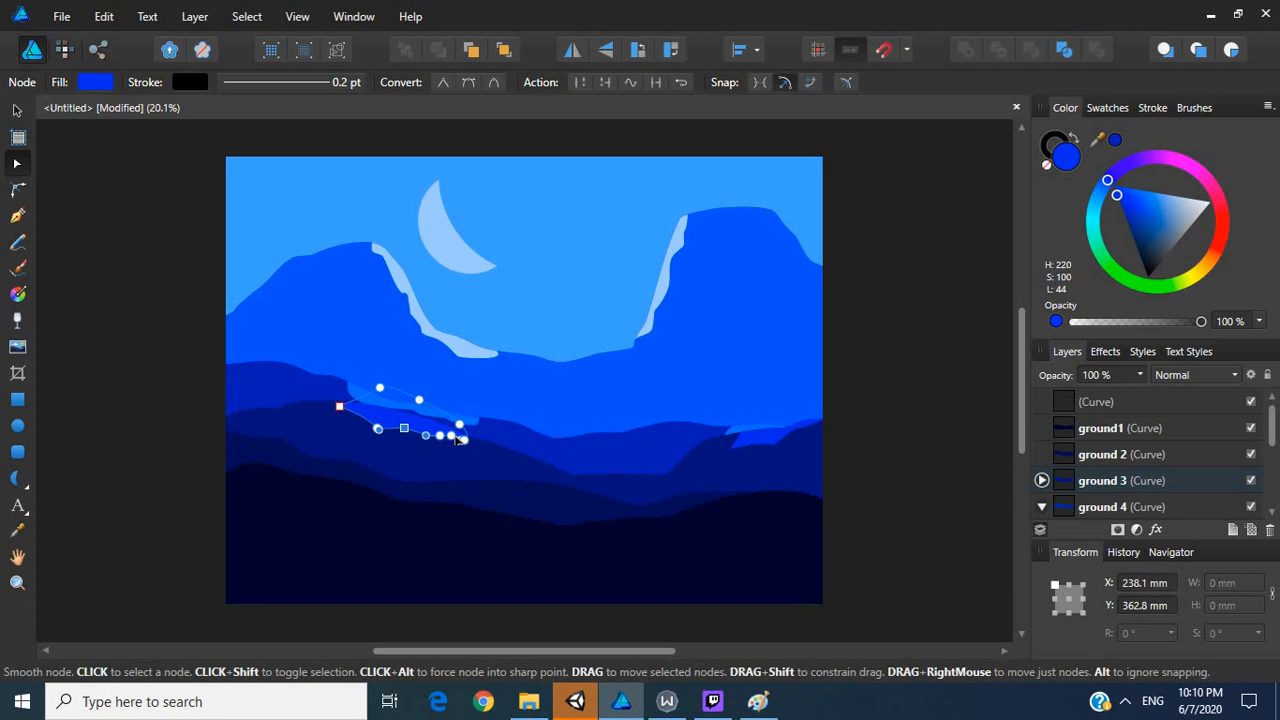
pyautogui.click(442, 86)
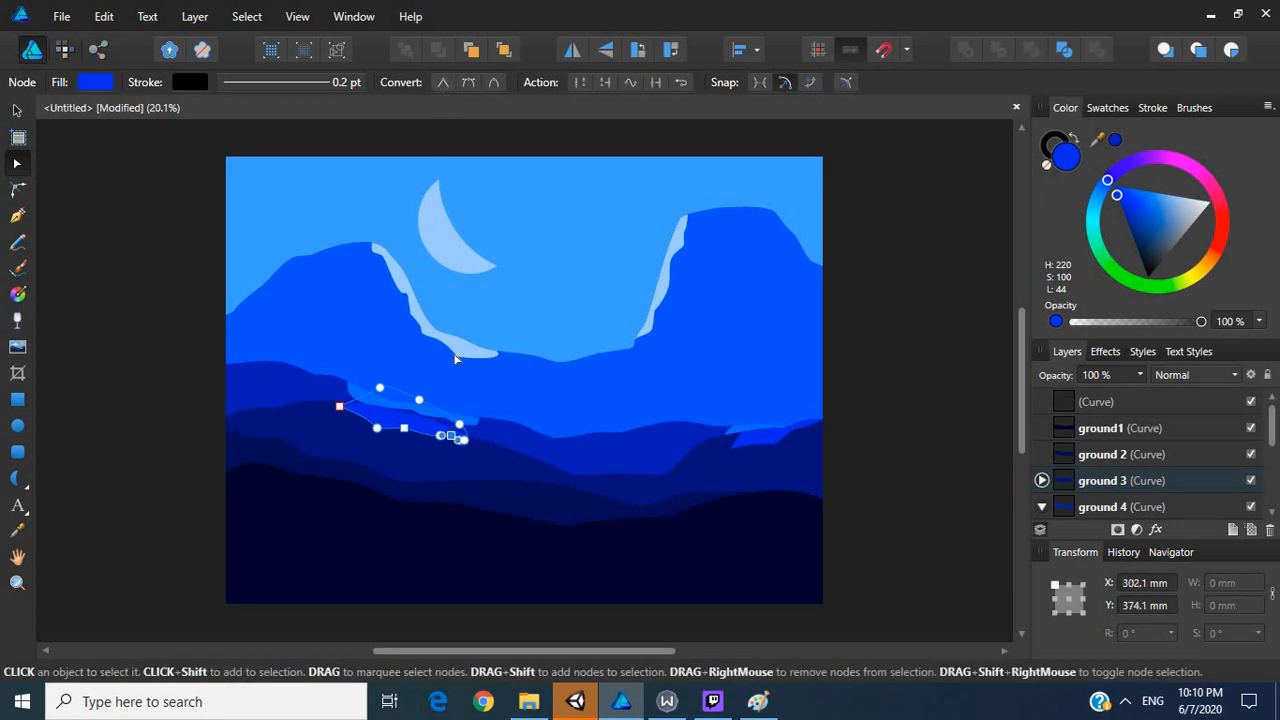
pyautogui.click(465, 441)
pyautogui.click(95, 216)
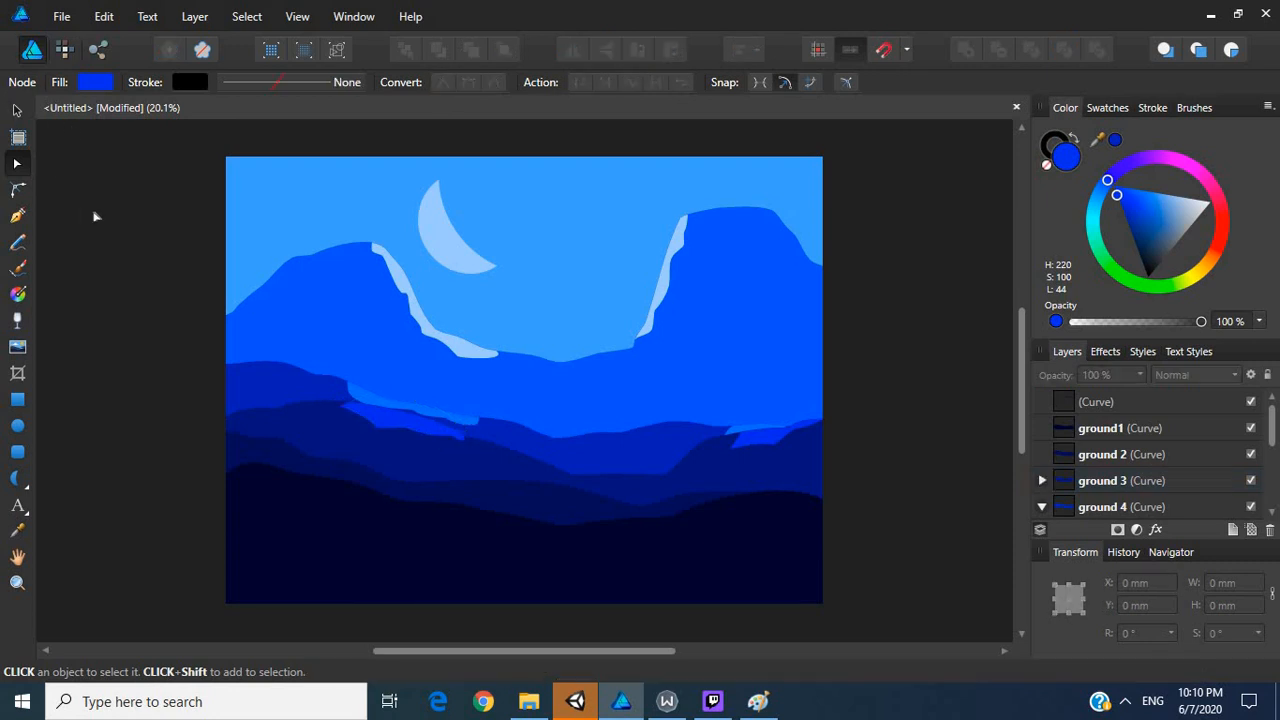
# Step: Move ground 3's left highlight slightly upward to make its visible strip thinner, and deselect it
pyautogui.click(405, 429)
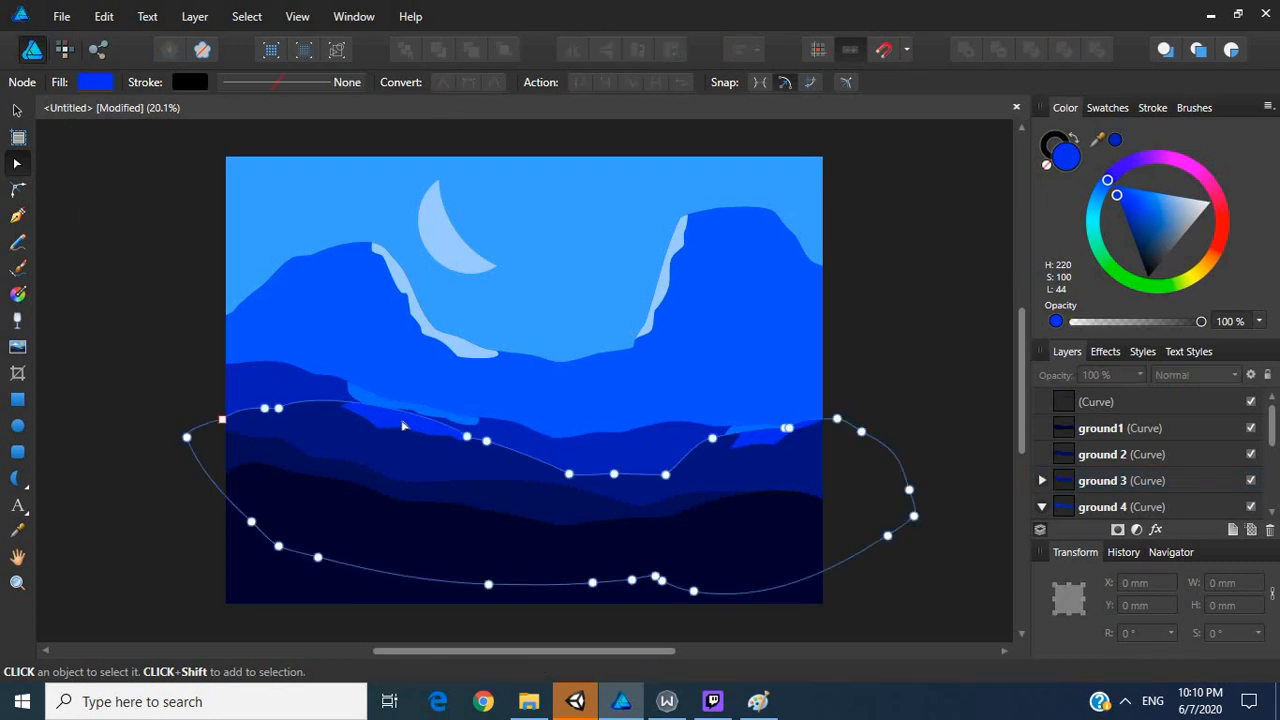
pyautogui.click(410, 430)
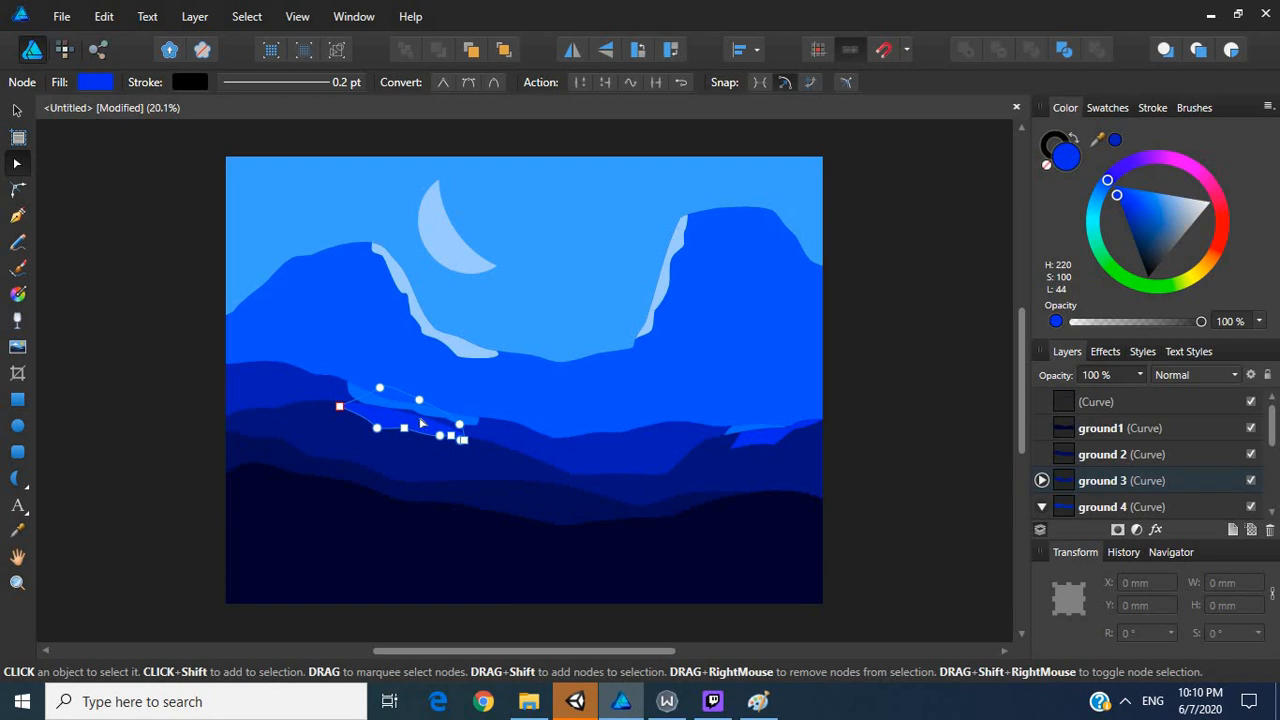
pyautogui.click(17, 110)
pyautogui.moveTo(437, 428); pyautogui.dragTo(441, 420)
pyautogui.click(166, 320)
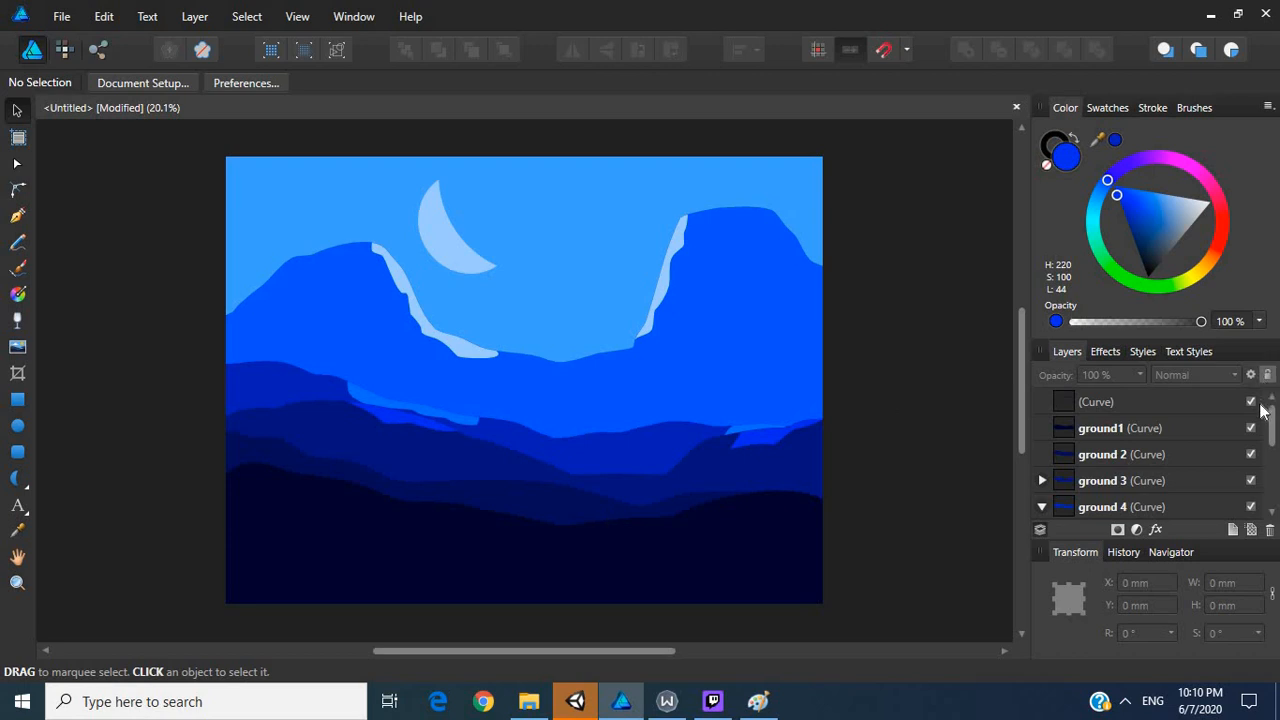
pyautogui.scroll(-1, 1275, 465)
pyautogui.scroll(-4, 1275, 465)
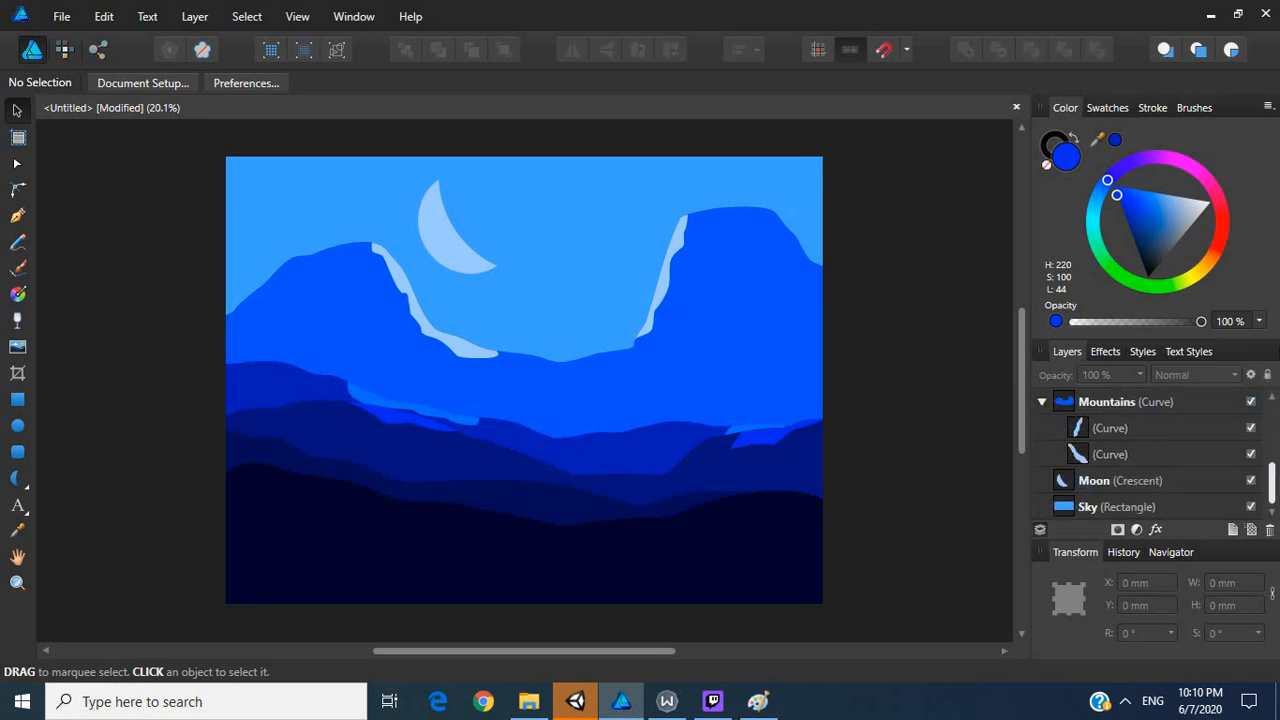
pyautogui.scroll(5, 1275, 465)
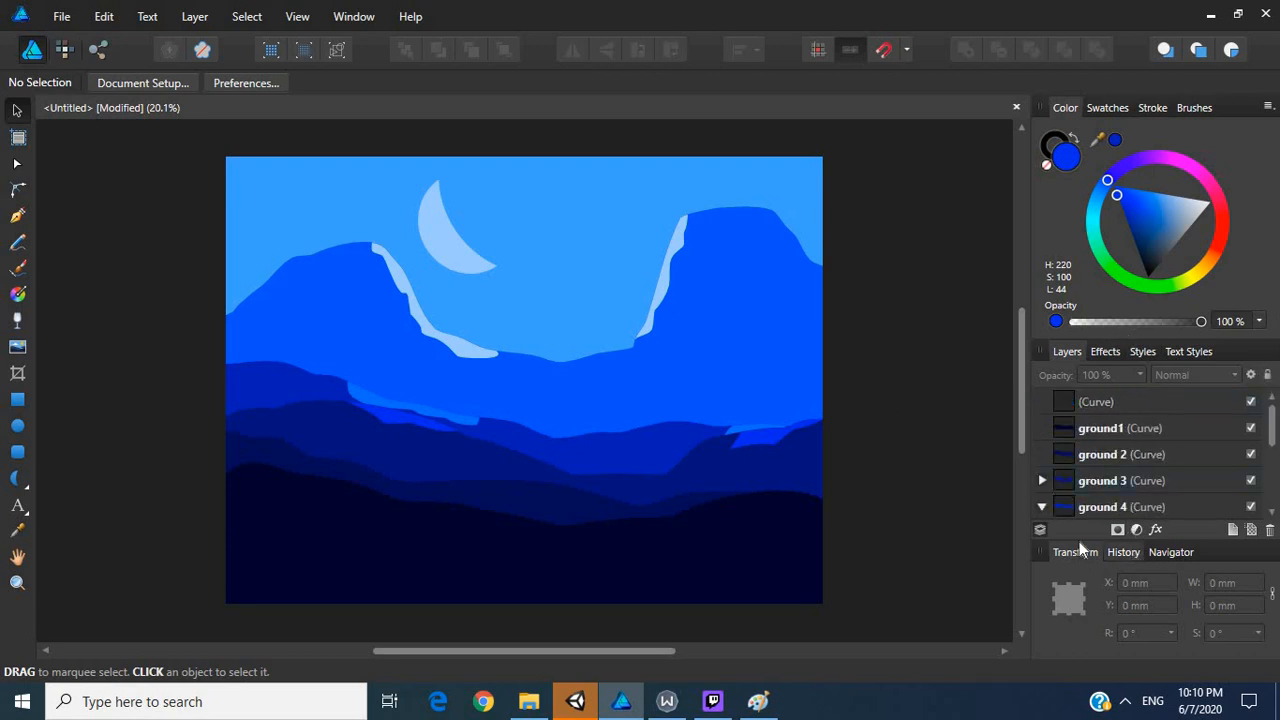
pyautogui.scroll(-3, 1274, 465)
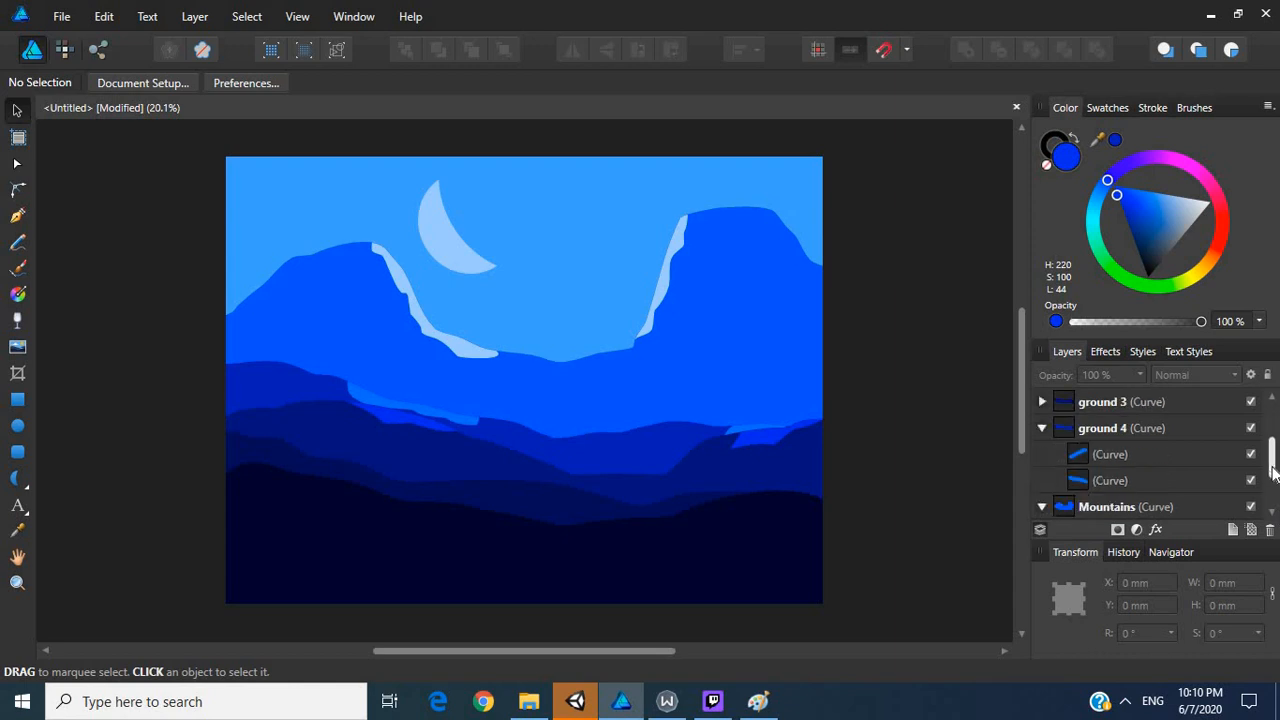
pyautogui.scroll(-1, 1274, 476)
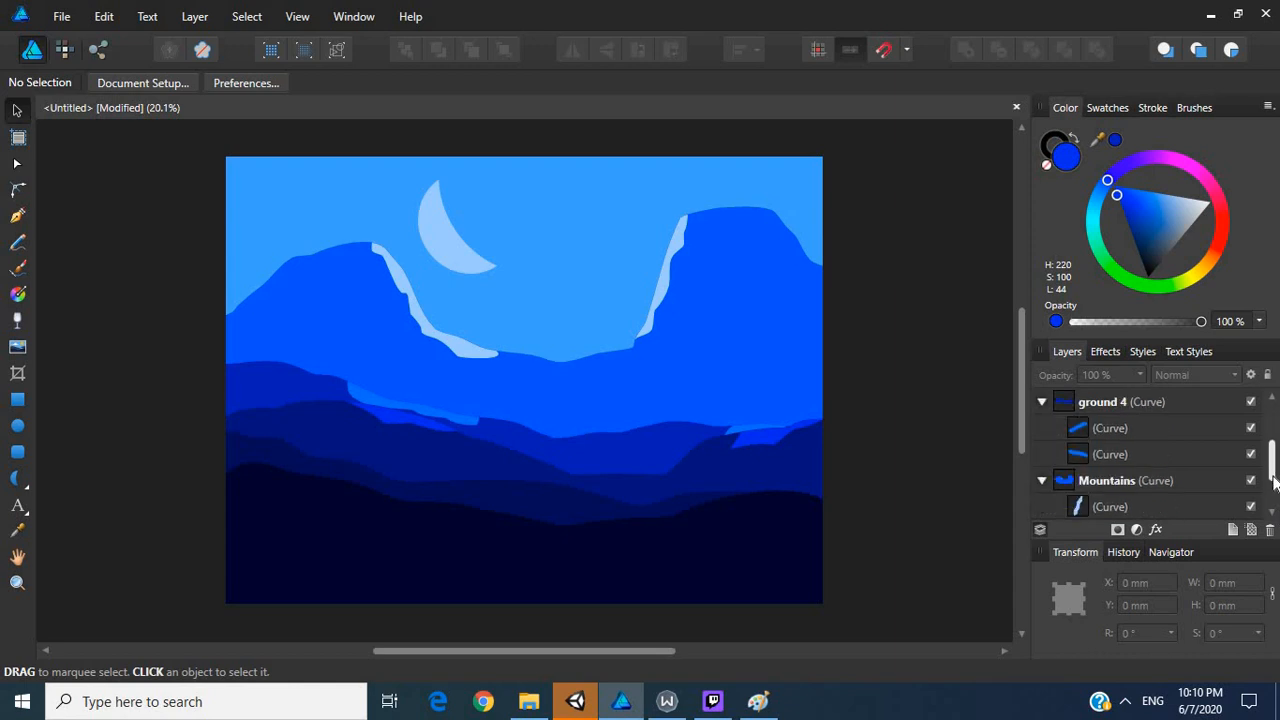
pyautogui.moveTo(1274, 476); pyautogui.dragTo(1274, 438)
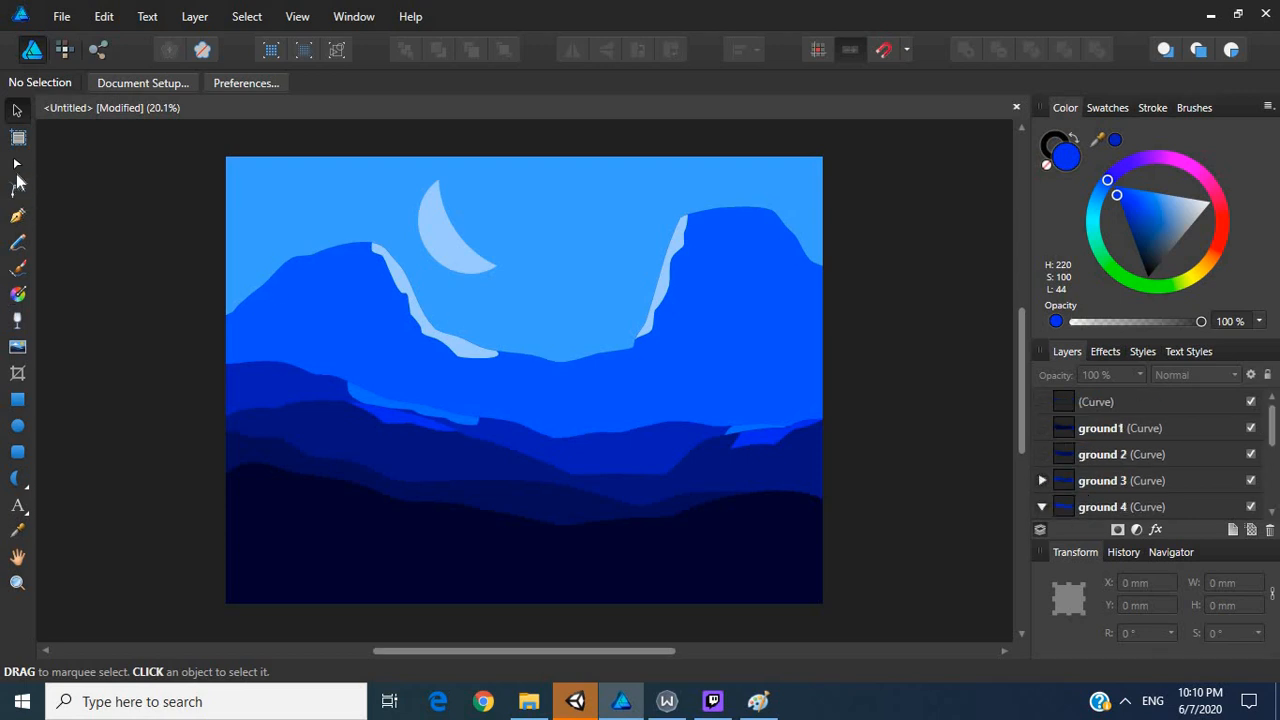
# Step: Draw a closed freehand highlight outline about 216 by 77 mm across ground 2's left slope
pyautogui.click(18, 243)
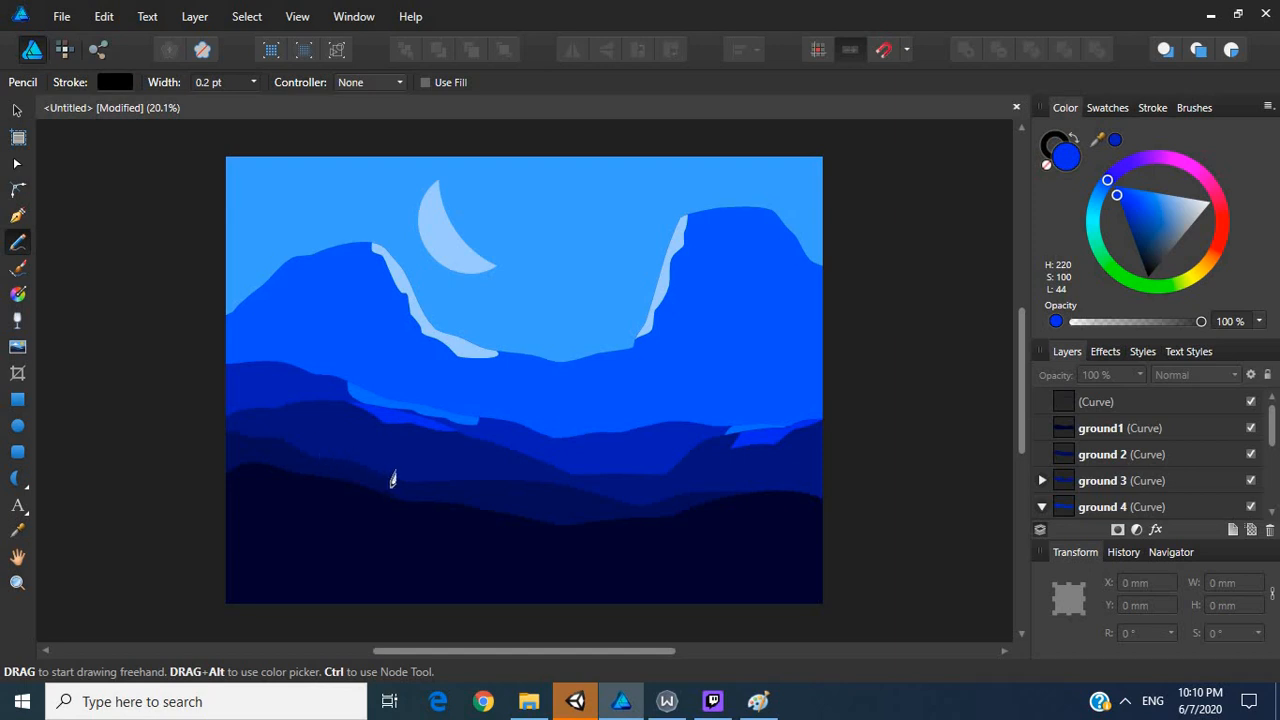
pyautogui.moveTo(467, 471); pyautogui.dragTo(353, 450)
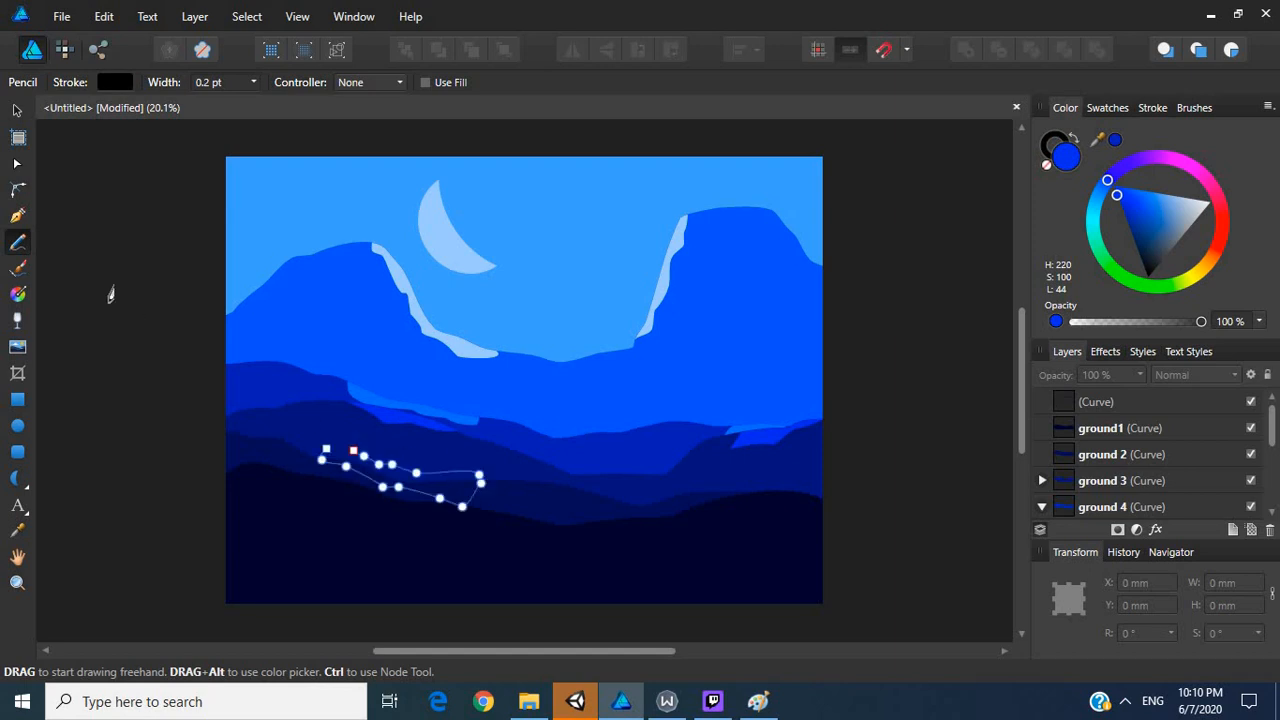
pyautogui.click(17, 163)
pyautogui.moveTo(353, 451); pyautogui.dragTo(325, 450)
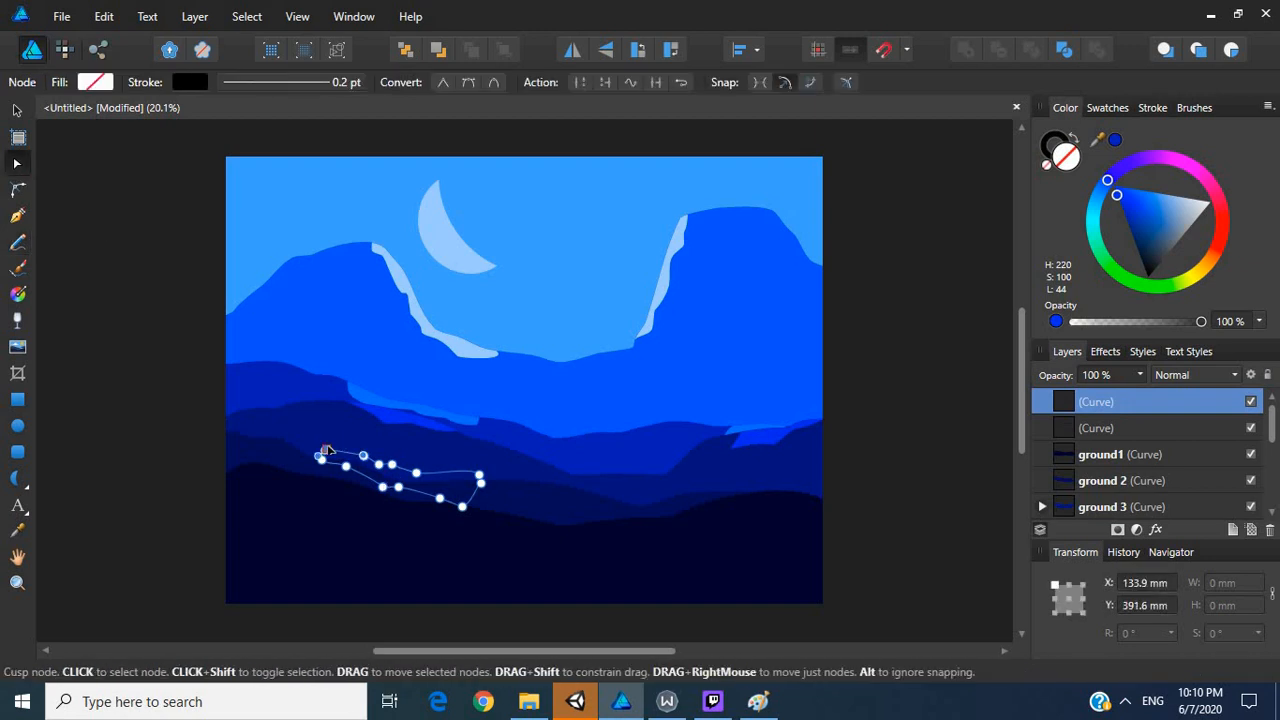
# Step: Fill the new highlight with ground 3's blue, lightened to lightness 34, and nest it inside the ground 2 shape to clip it
pyautogui.click(17, 530)
pyautogui.click(348, 428)
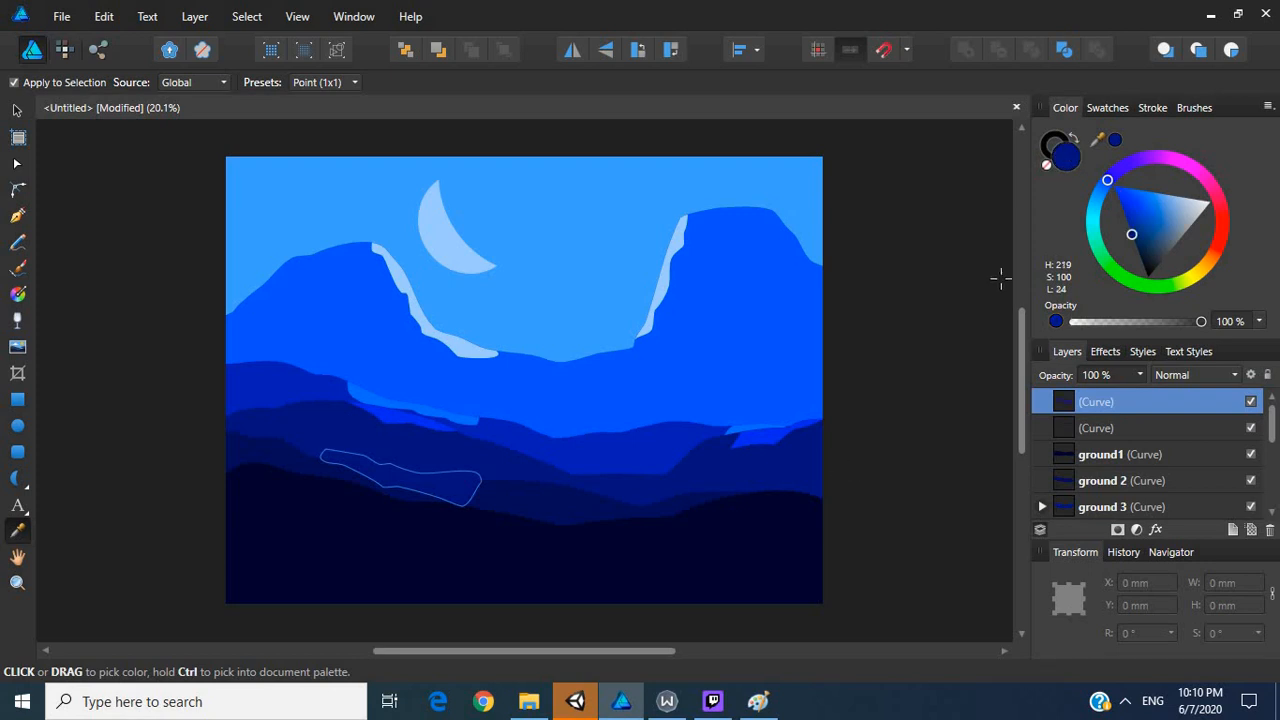
pyautogui.doubleClick(1056, 162)
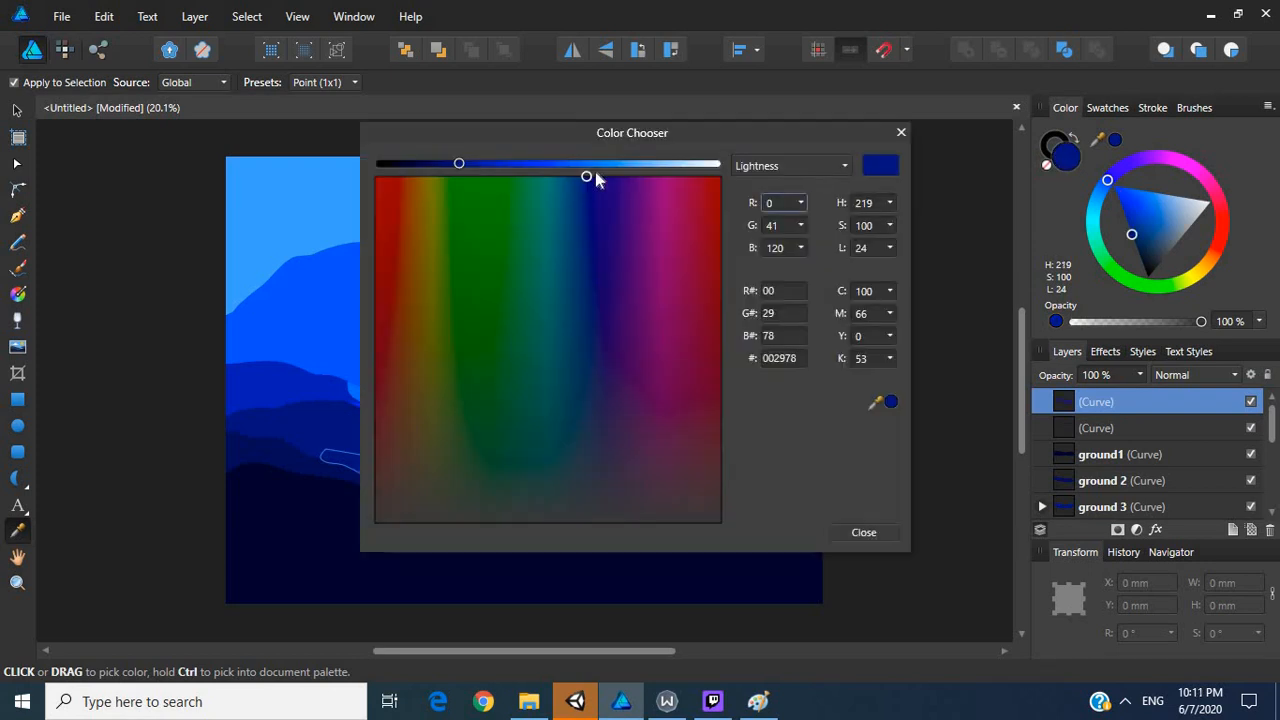
pyautogui.moveTo(458, 164); pyautogui.dragTo(496, 164)
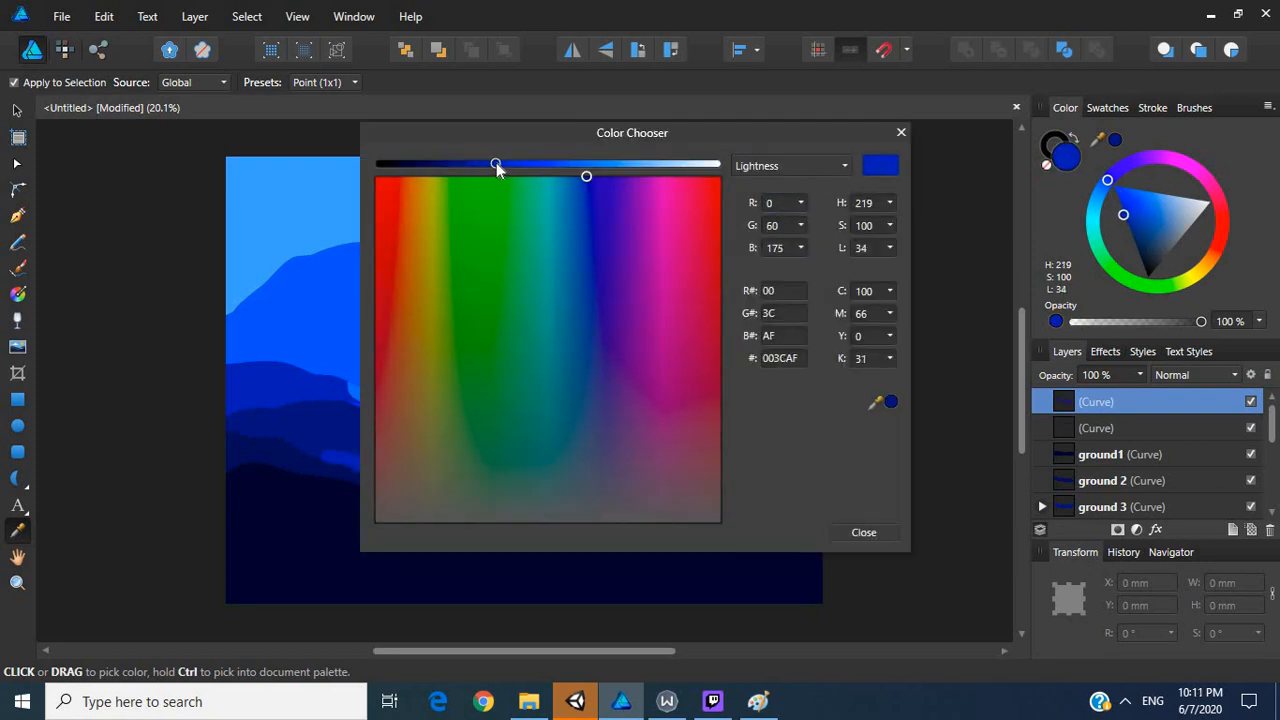
pyautogui.click(901, 133)
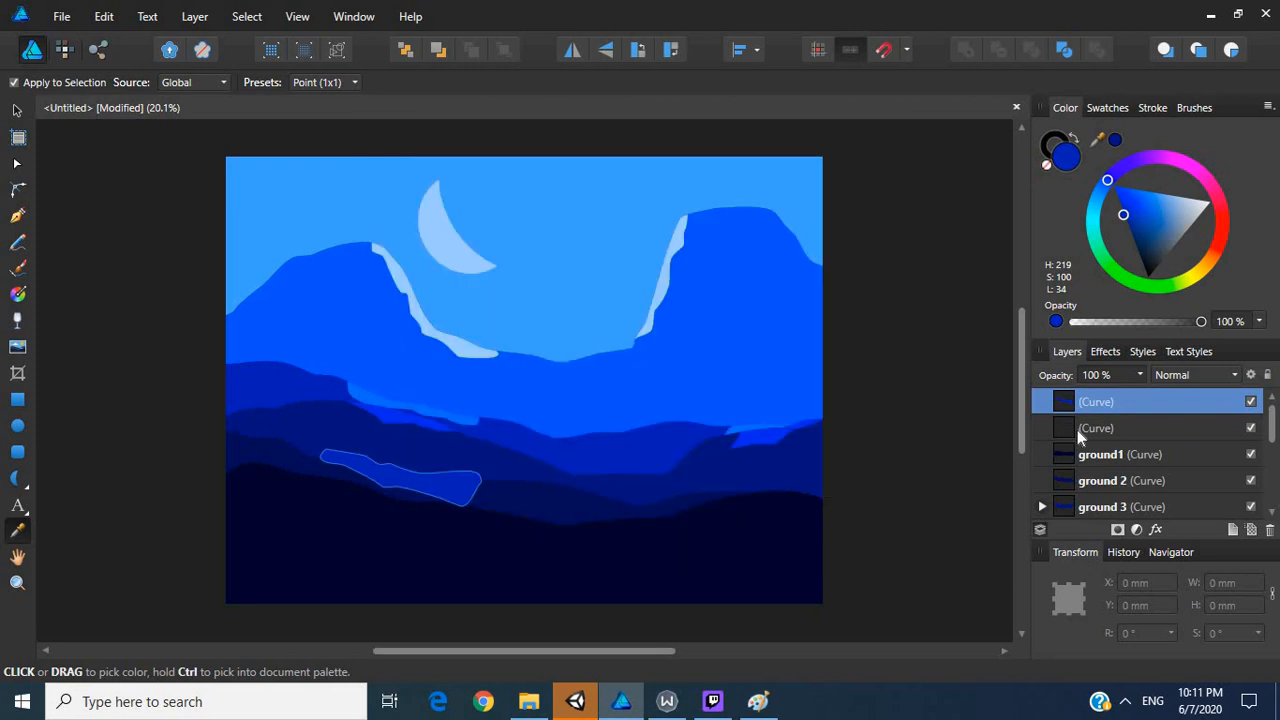
pyautogui.moveTo(1072, 406); pyautogui.dragTo(1085, 490)
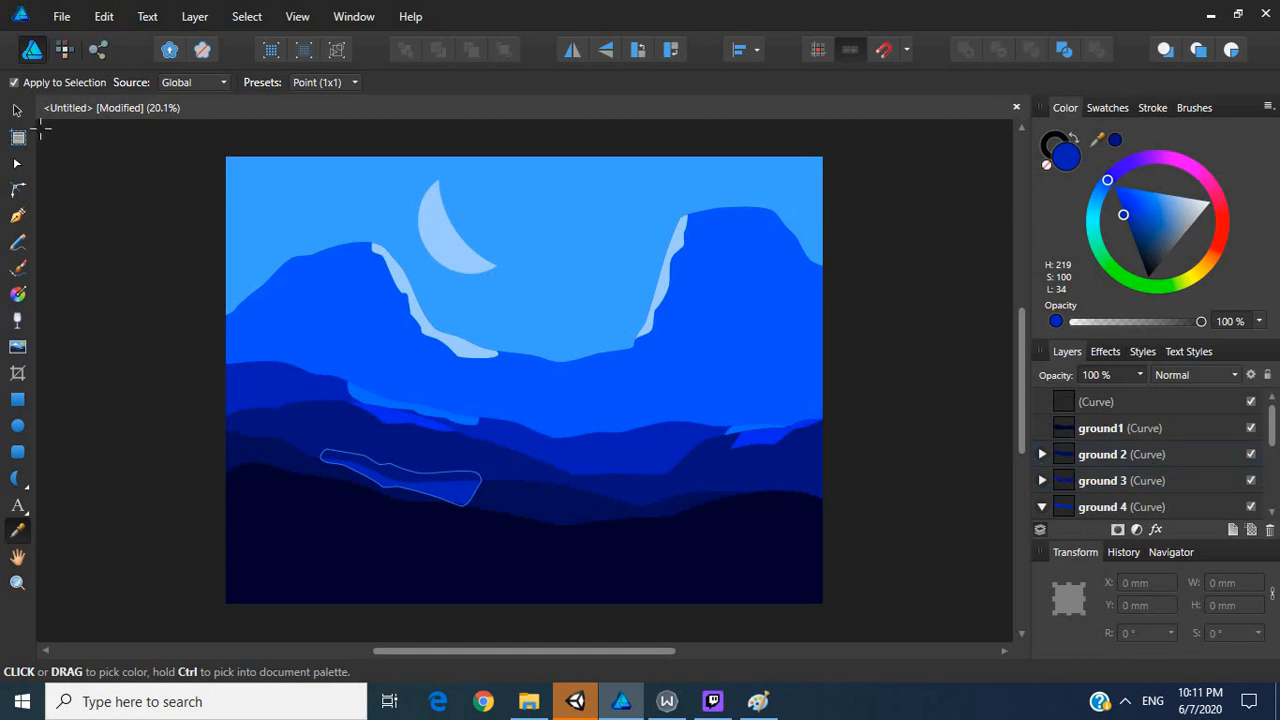
# Step: Try a copy of the ground 2 highlight rotated 44.4° on the far right slope, and delete the copy
pyautogui.click(16, 110)
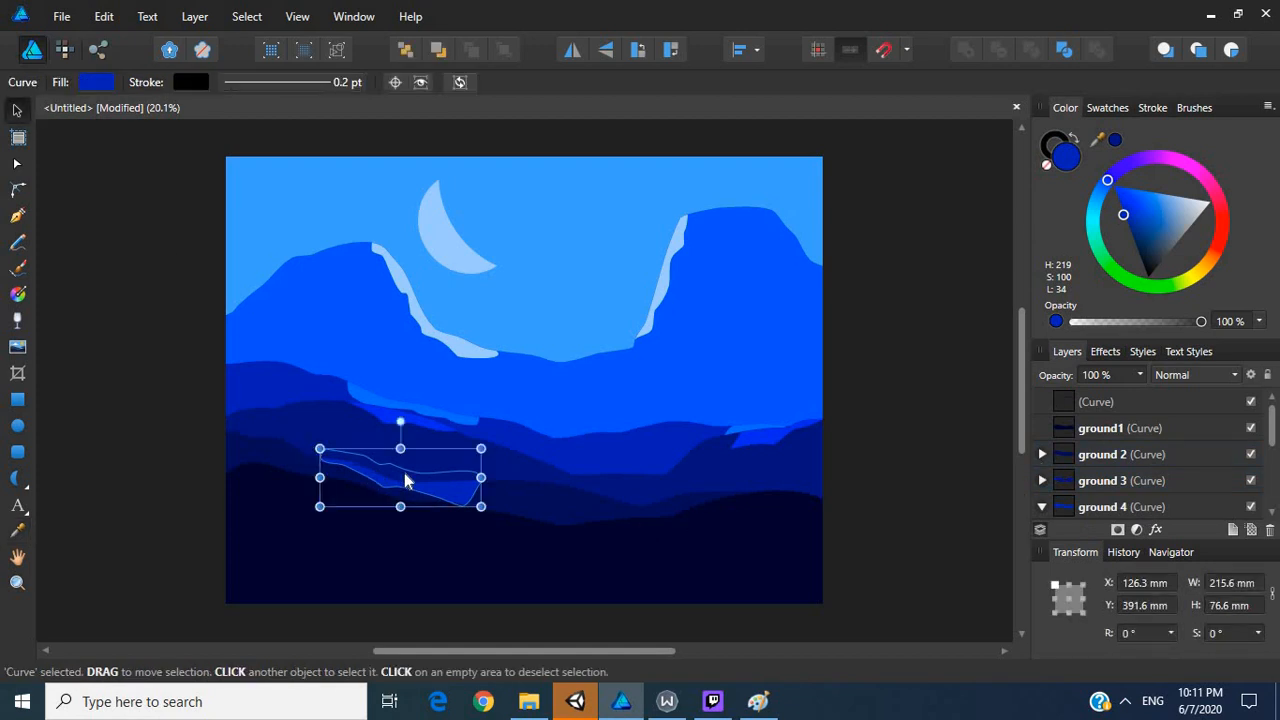
pyautogui.moveTo(405, 481); pyautogui.dragTo(762, 484)
pyautogui.moveTo(757, 427); pyautogui.dragTo(708, 435)
pyautogui.moveTo(786, 472); pyautogui.dragTo(825, 469)
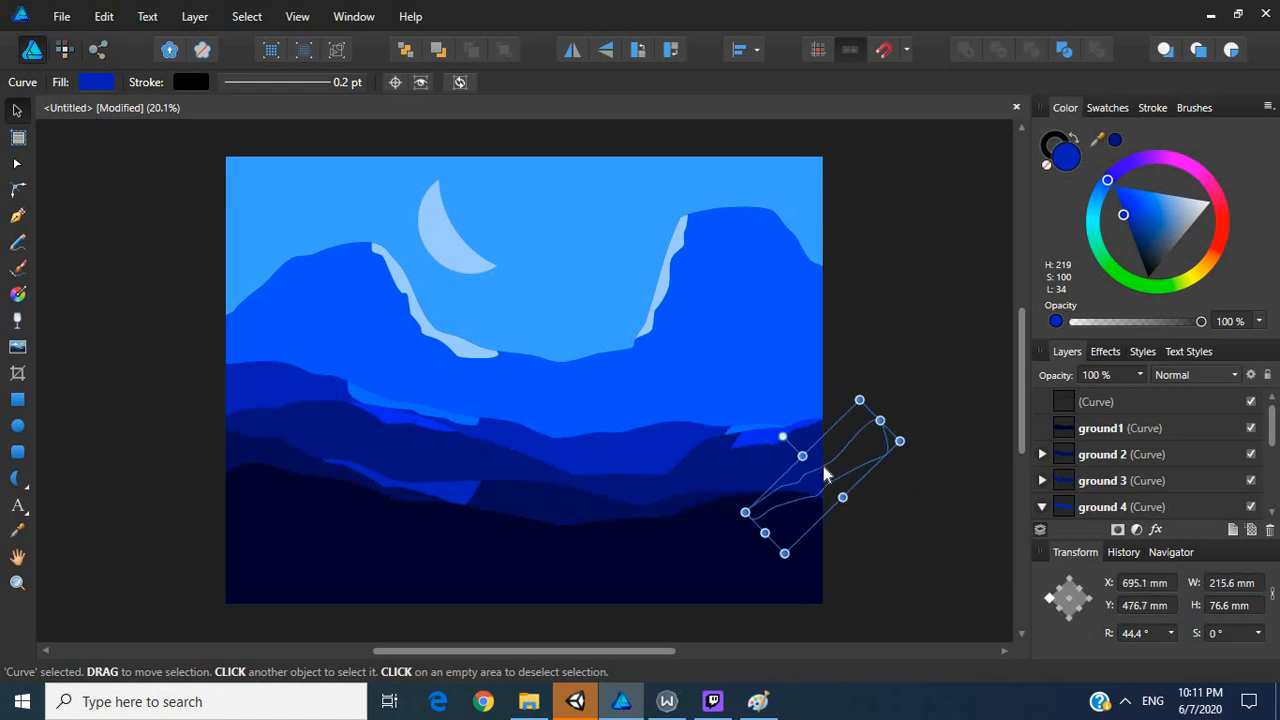
pyautogui.press('Delete')
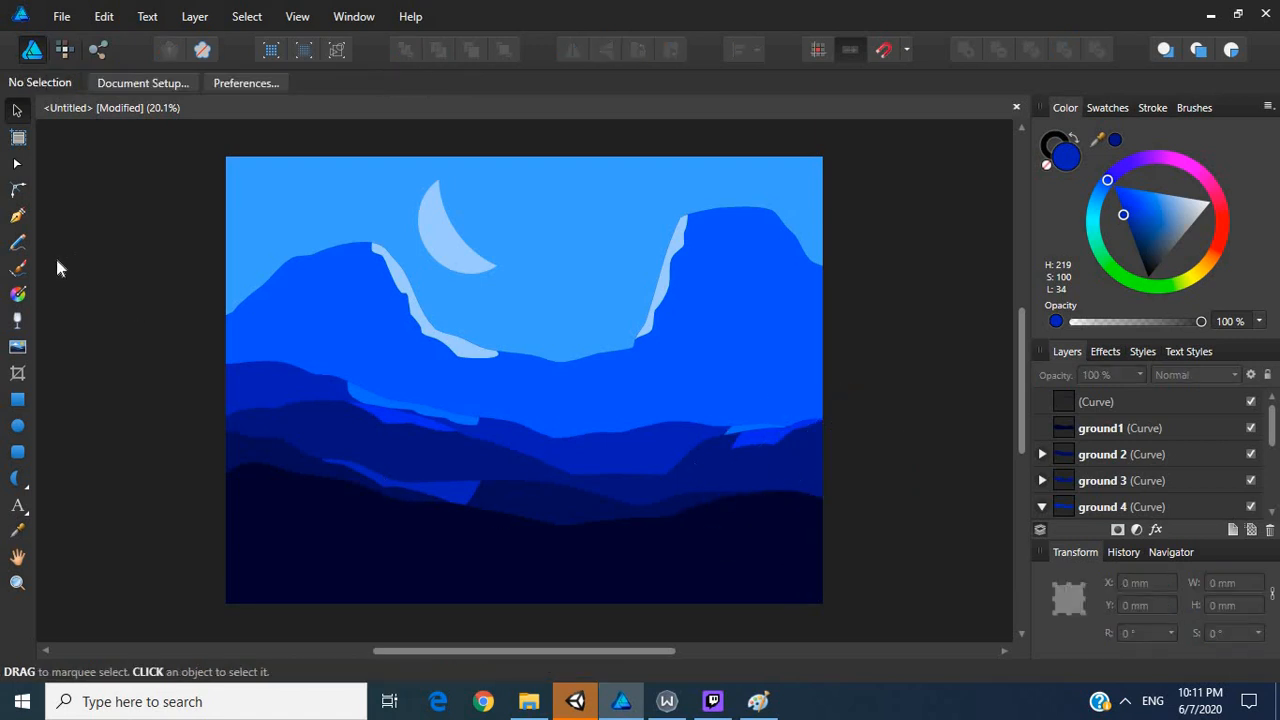
# Step: Draw a closed freehand highlight outline along the top of ground 1's left slope
pyautogui.click(17, 243)
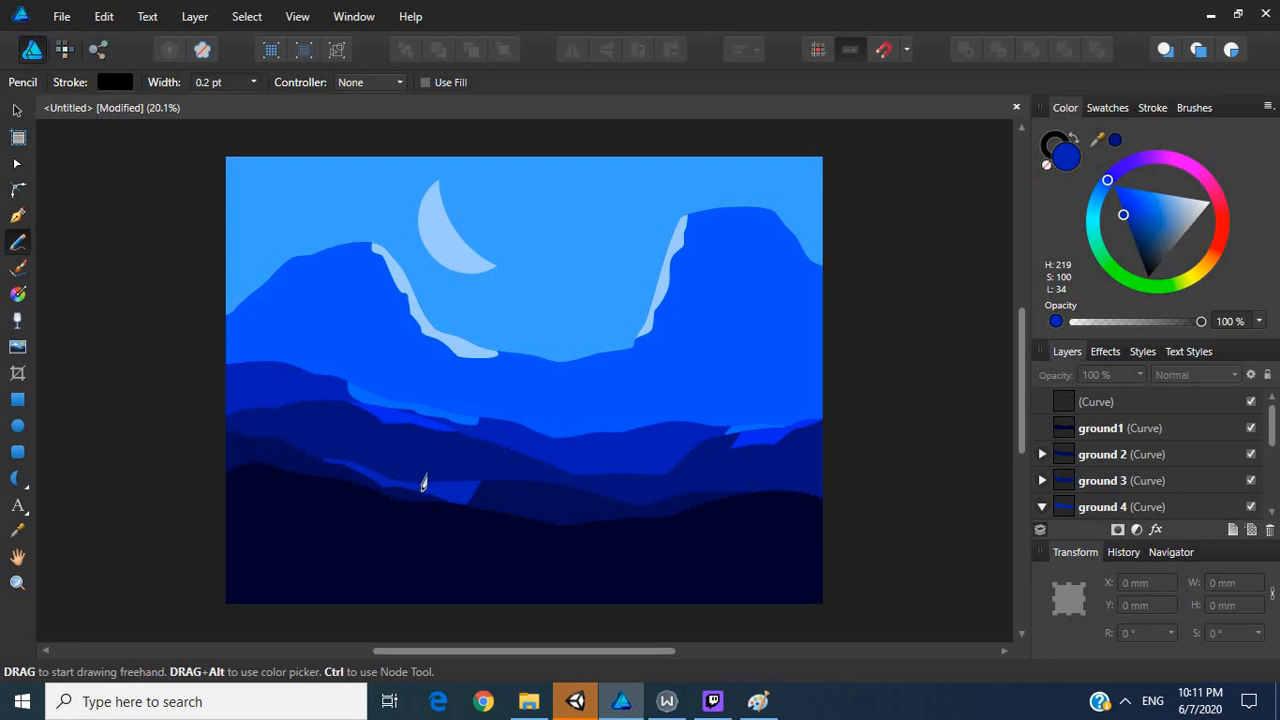
pyautogui.click(17, 163)
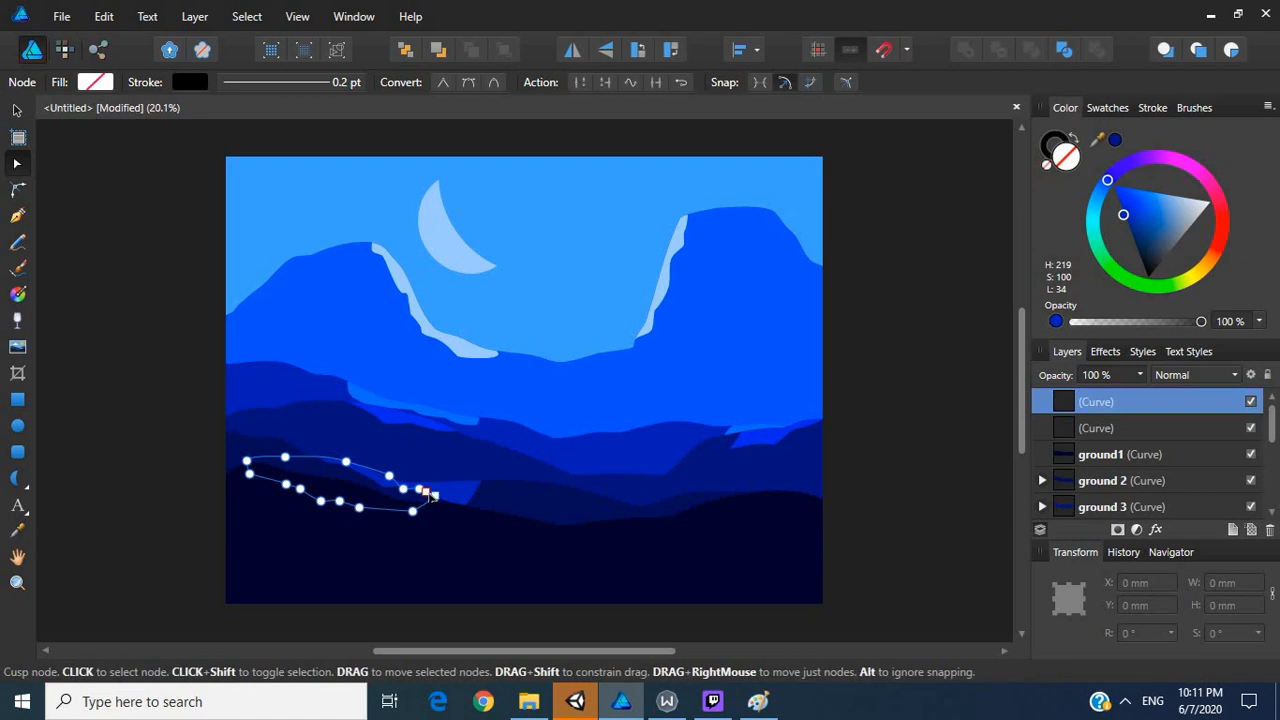
pyautogui.click(432, 494)
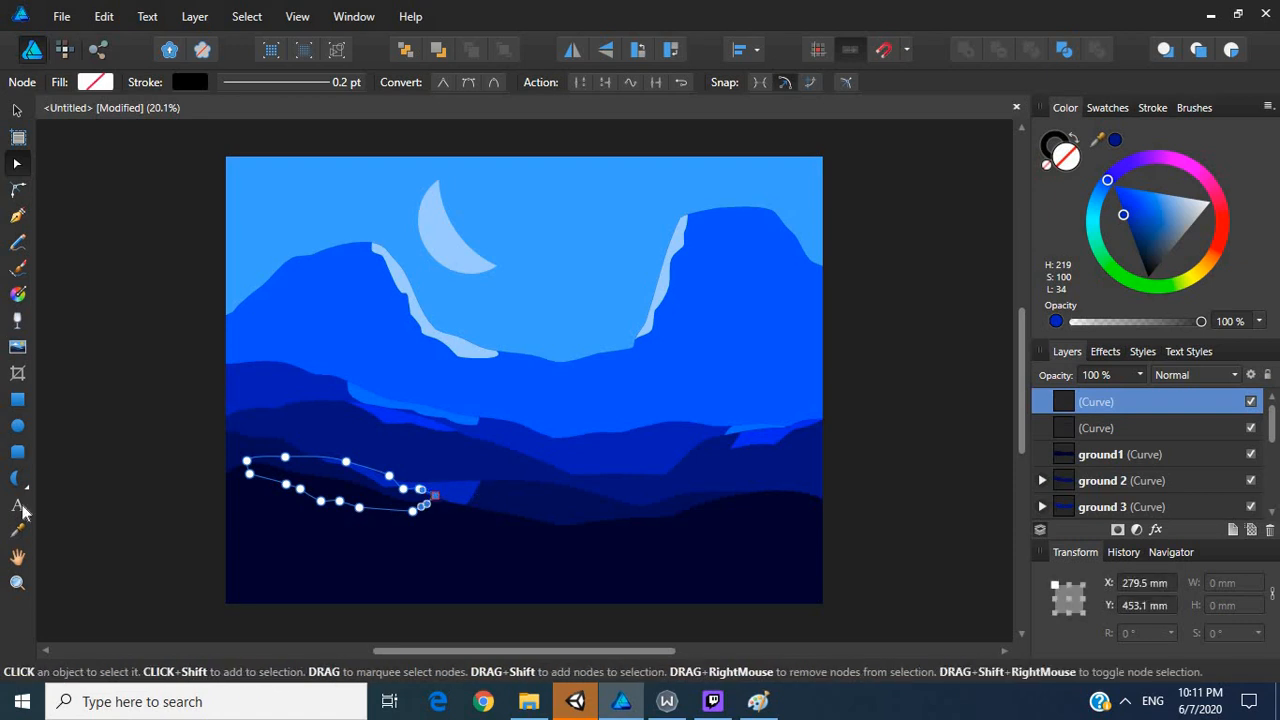
# Step: Fill the new highlight with ground 2's blue, lightened to lightness 25, nest it inside the ground1 shape to clip it, and deselect it
pyautogui.click(17, 530)
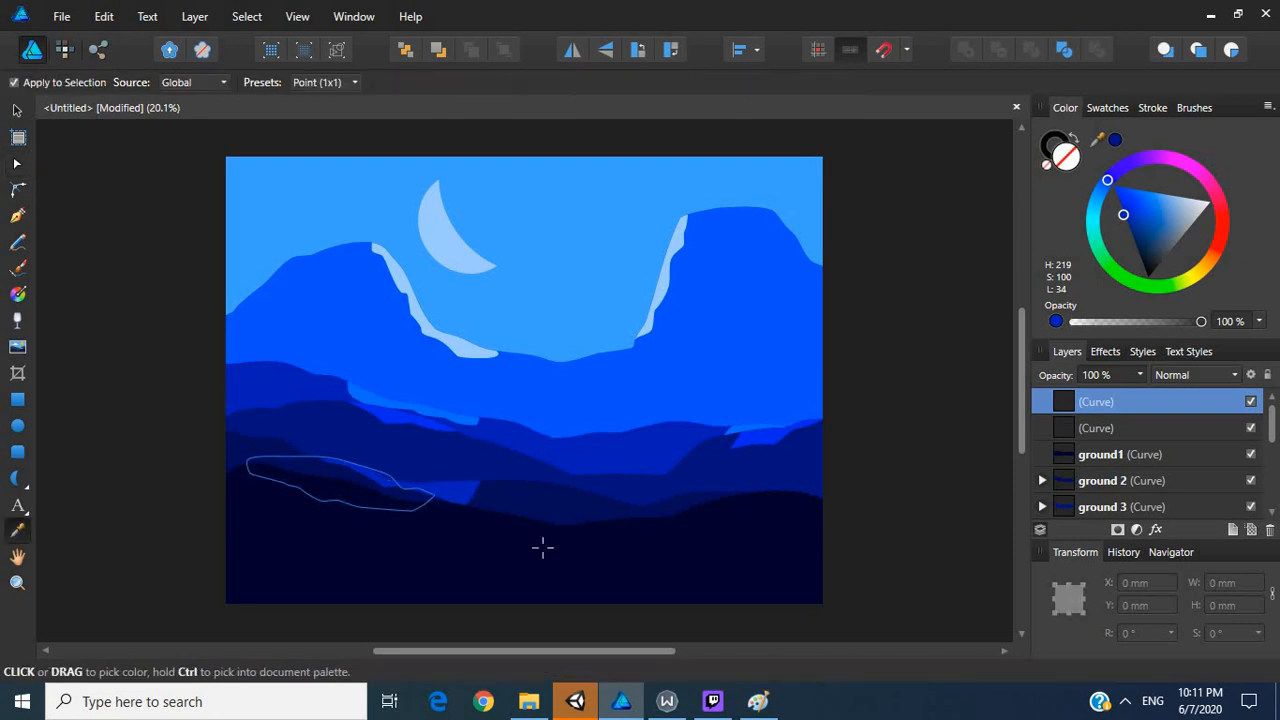
pyautogui.click(486, 494)
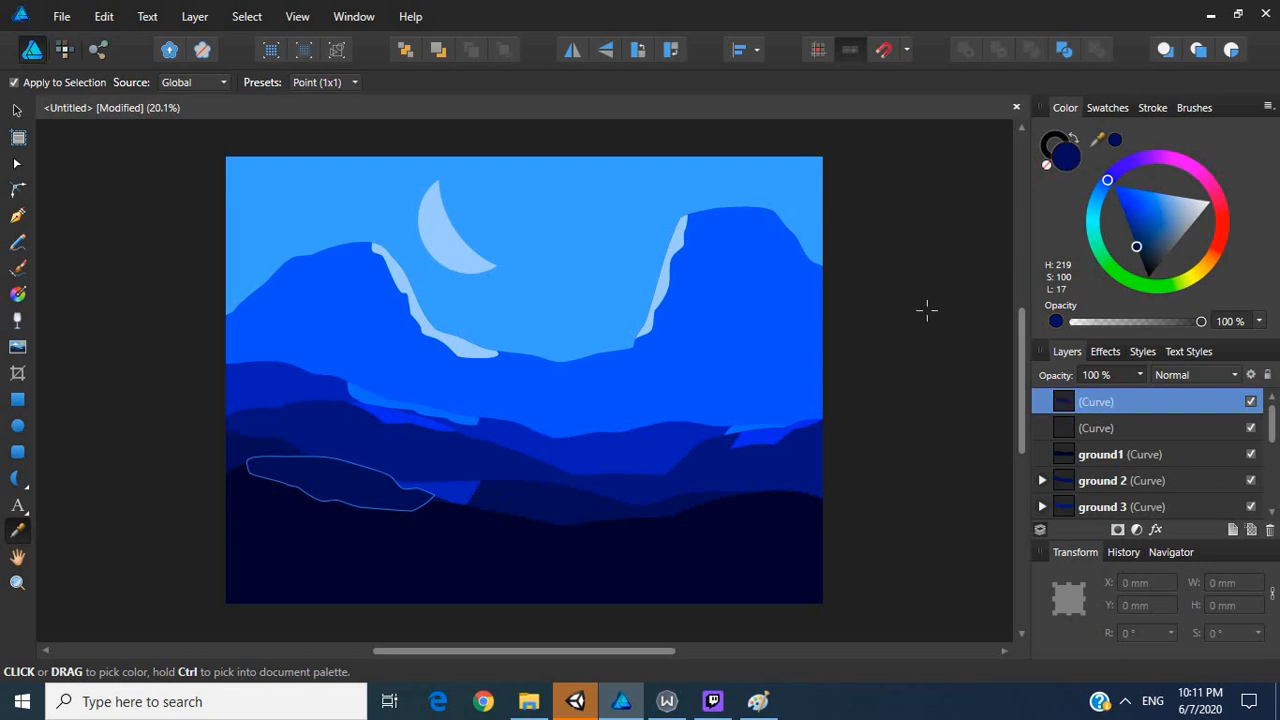
pyautogui.doubleClick(1066, 158)
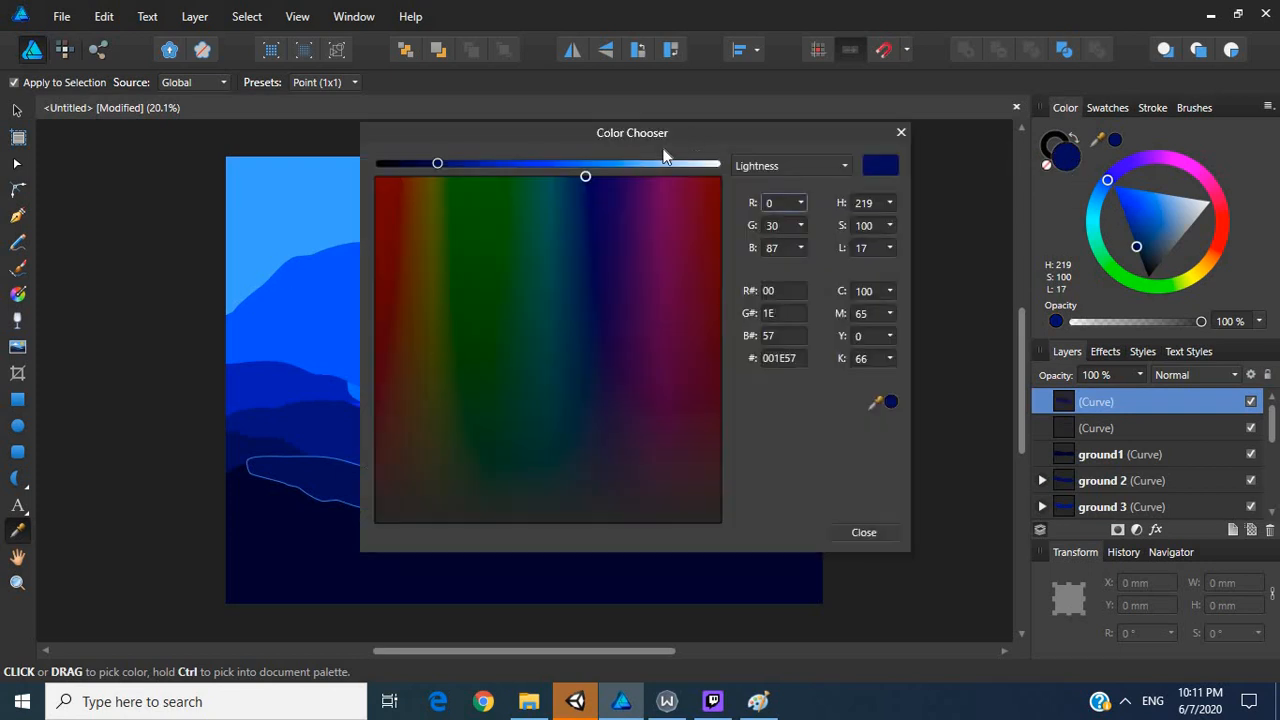
pyautogui.moveTo(436, 166); pyautogui.dragTo(463, 166)
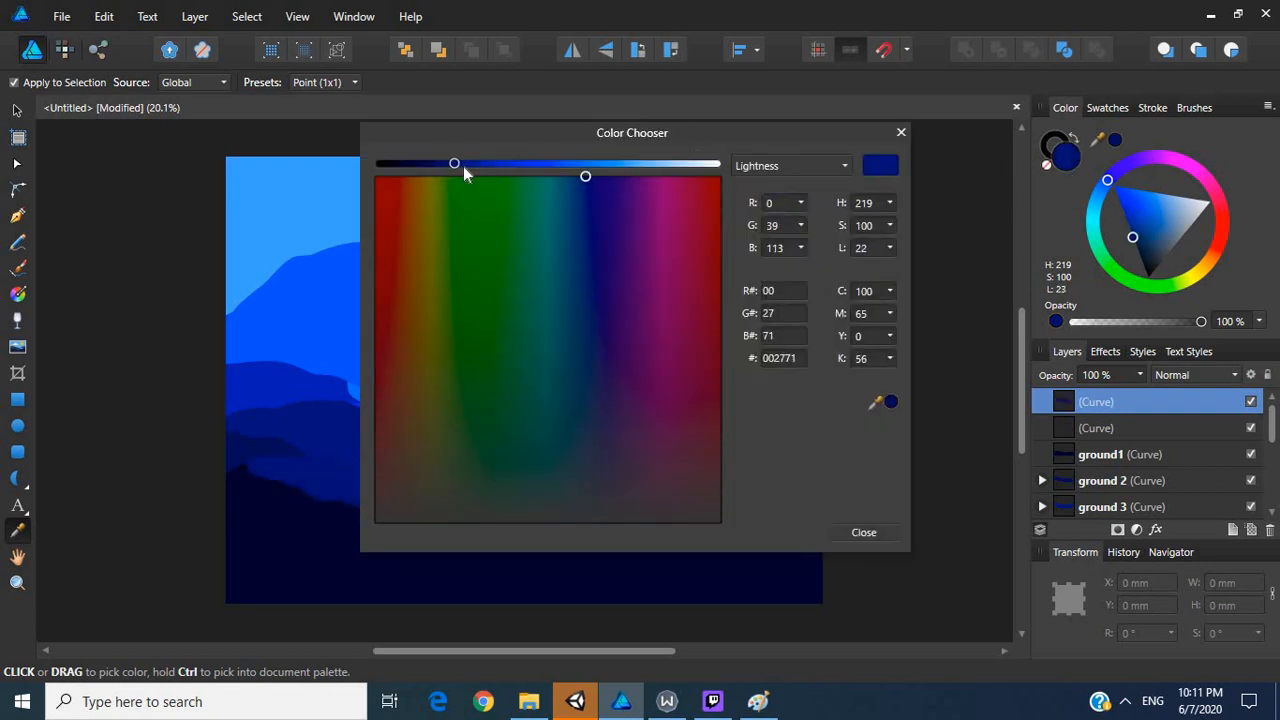
pyautogui.click(901, 132)
pyautogui.moveTo(1103, 429); pyautogui.dragTo(1081, 462)
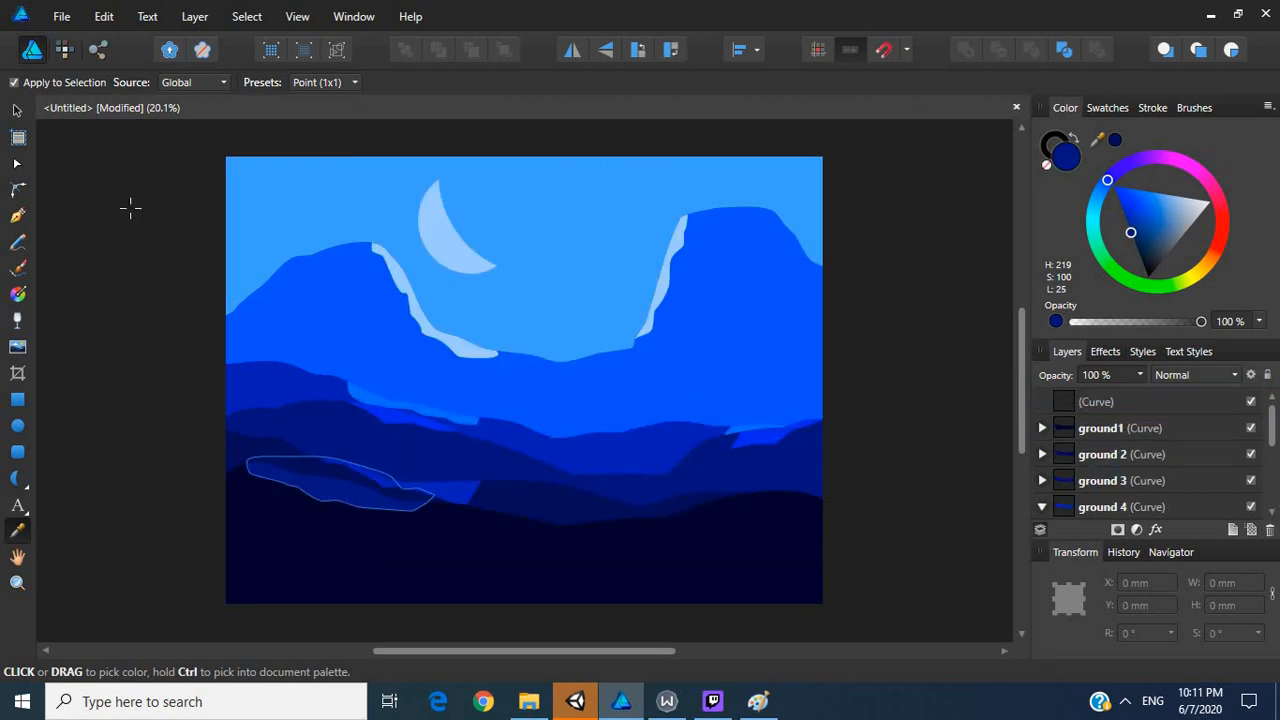
pyautogui.press('v')
pyautogui.click(134, 316)
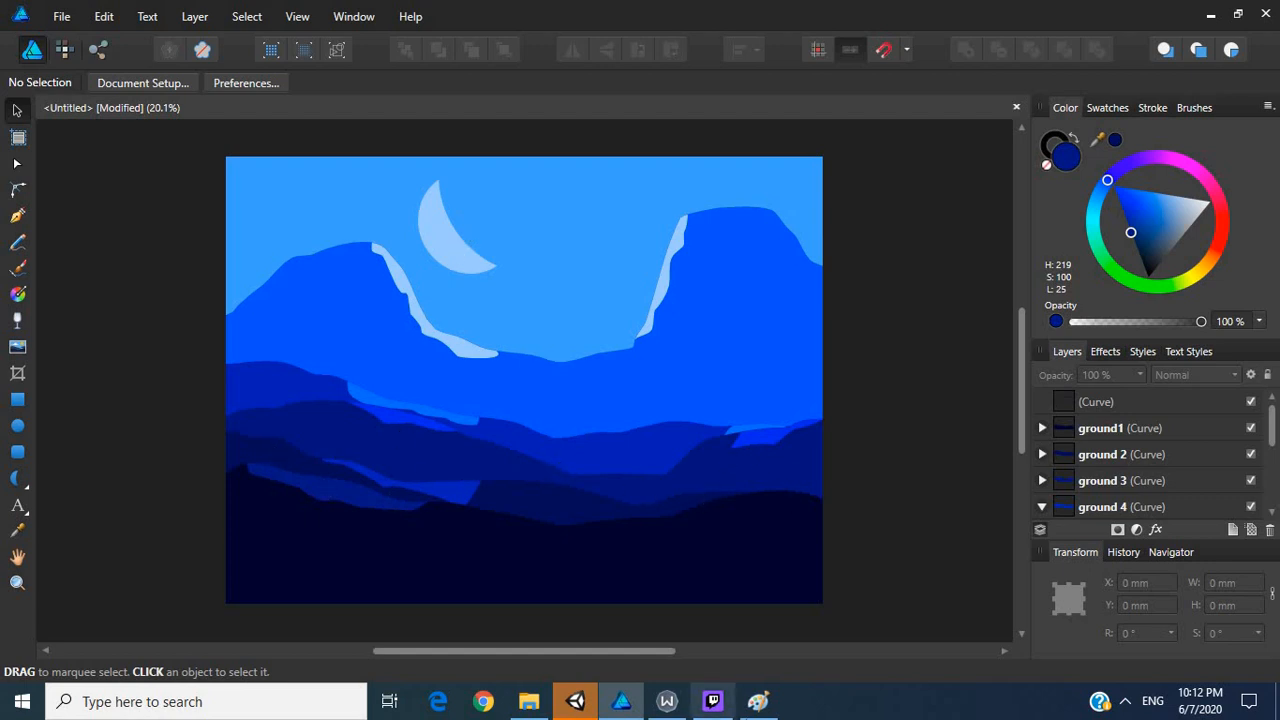
# Step: Check the reference image in Paint, and apply a vertical linear gradient to the sky from the valley up to the canvas's top edge
pyautogui.click(757, 701)
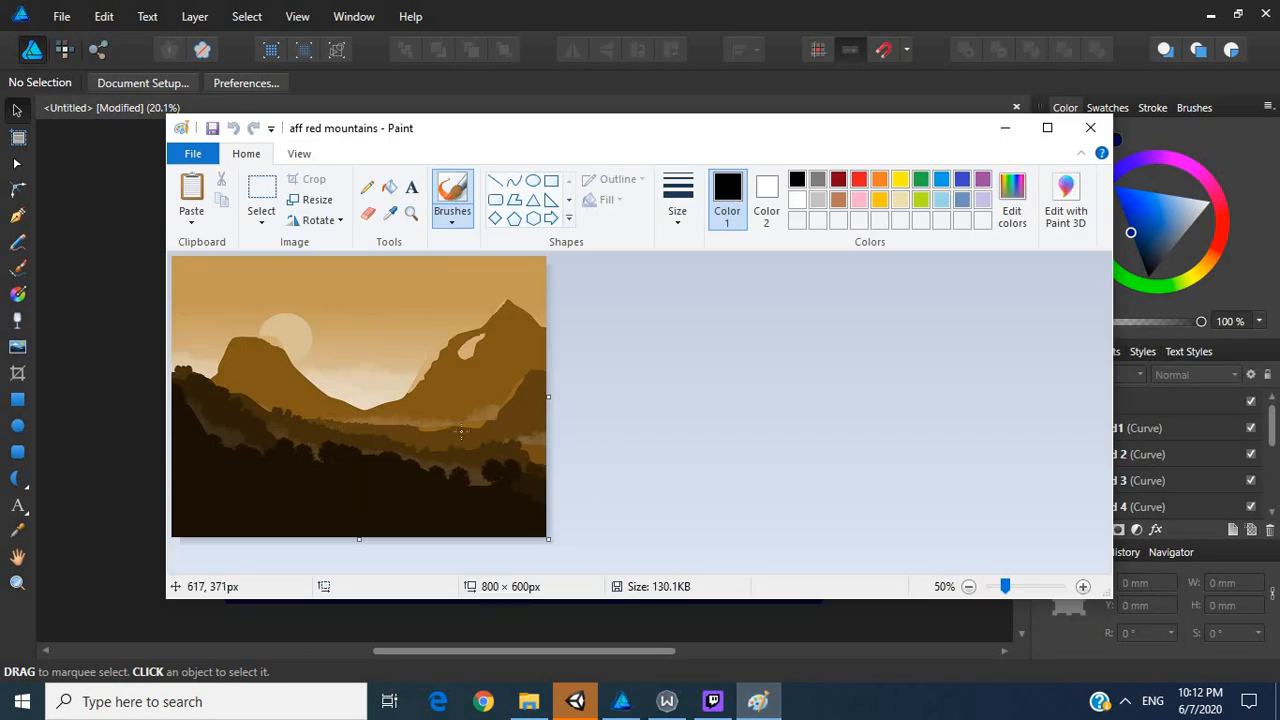
pyautogui.click(1006, 130)
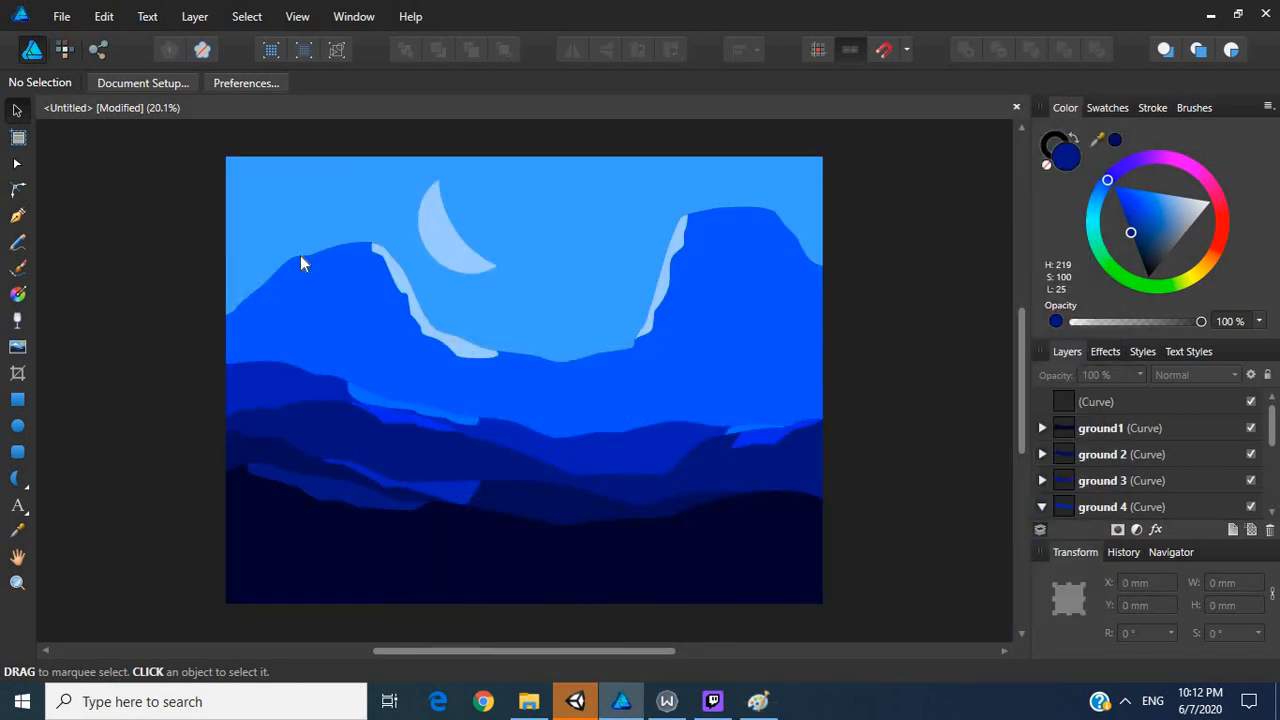
pyautogui.click(614, 240)
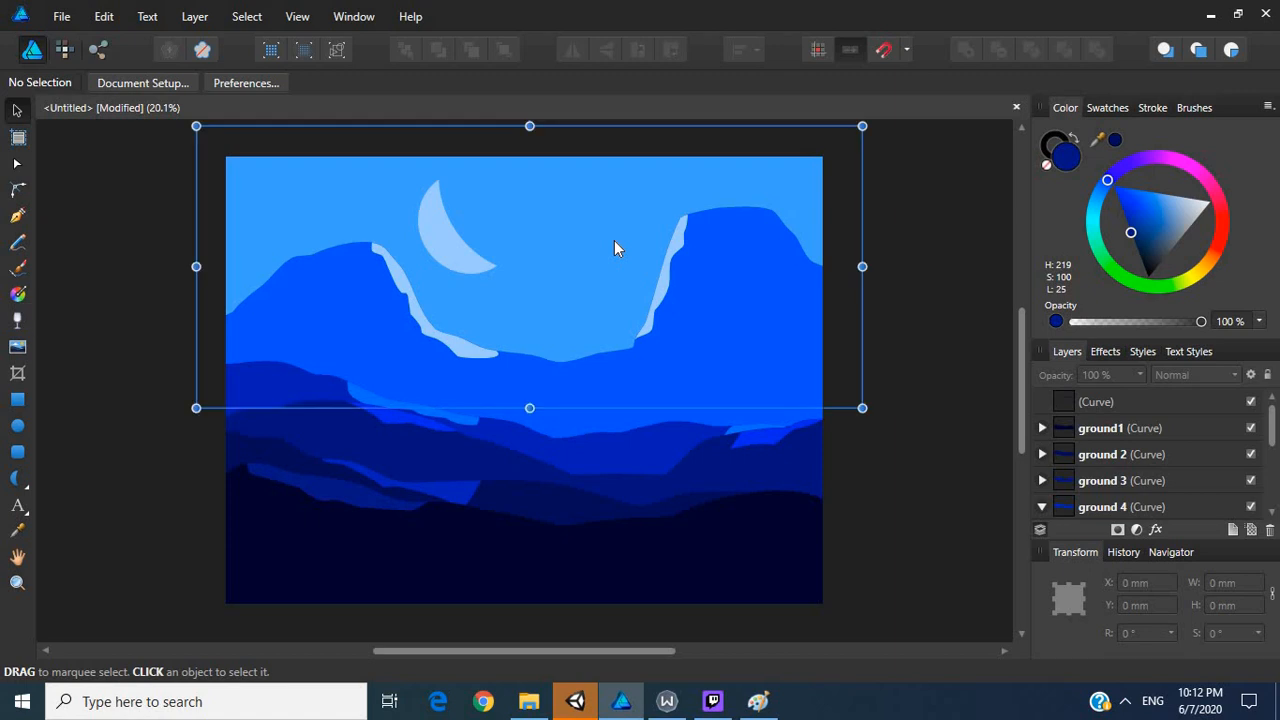
pyautogui.click(20, 298)
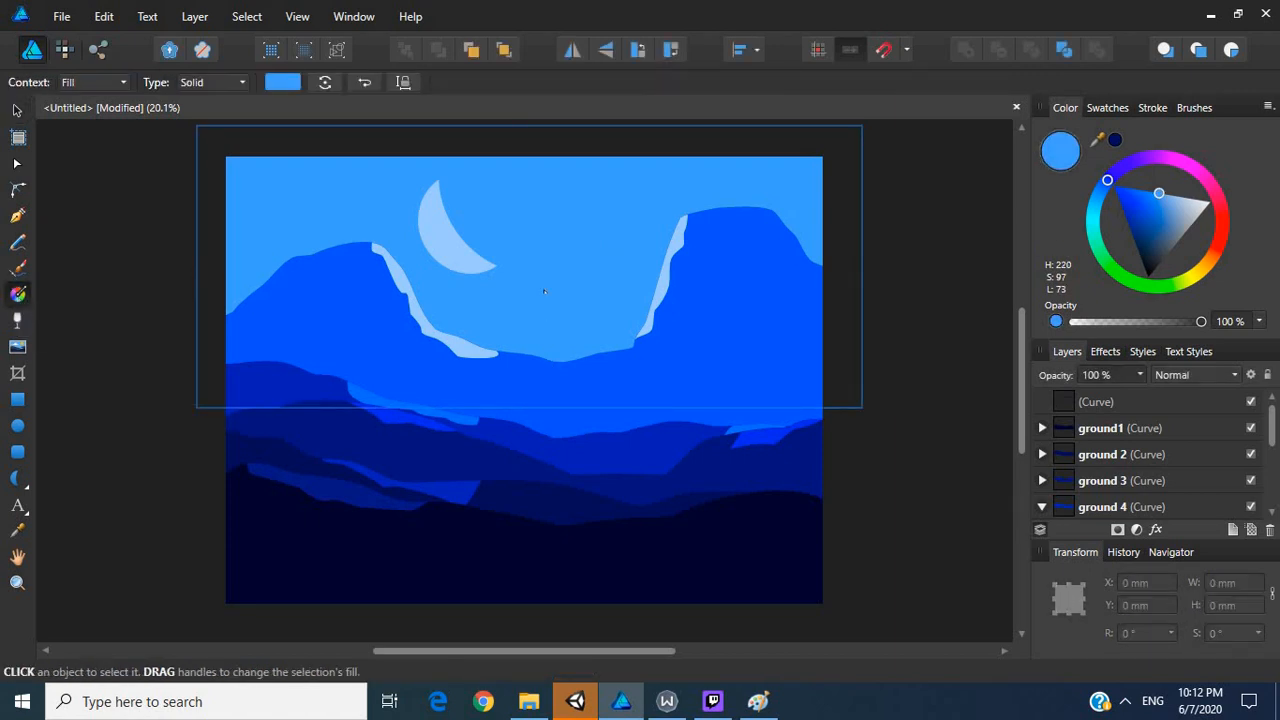
pyautogui.moveTo(548, 368)
pyautogui.mouseDown()
pyautogui.moveTo(546, 197)
pyautogui.moveTo(569, 140)
pyautogui.moveTo(549, 157)
pyautogui.mouseUp()
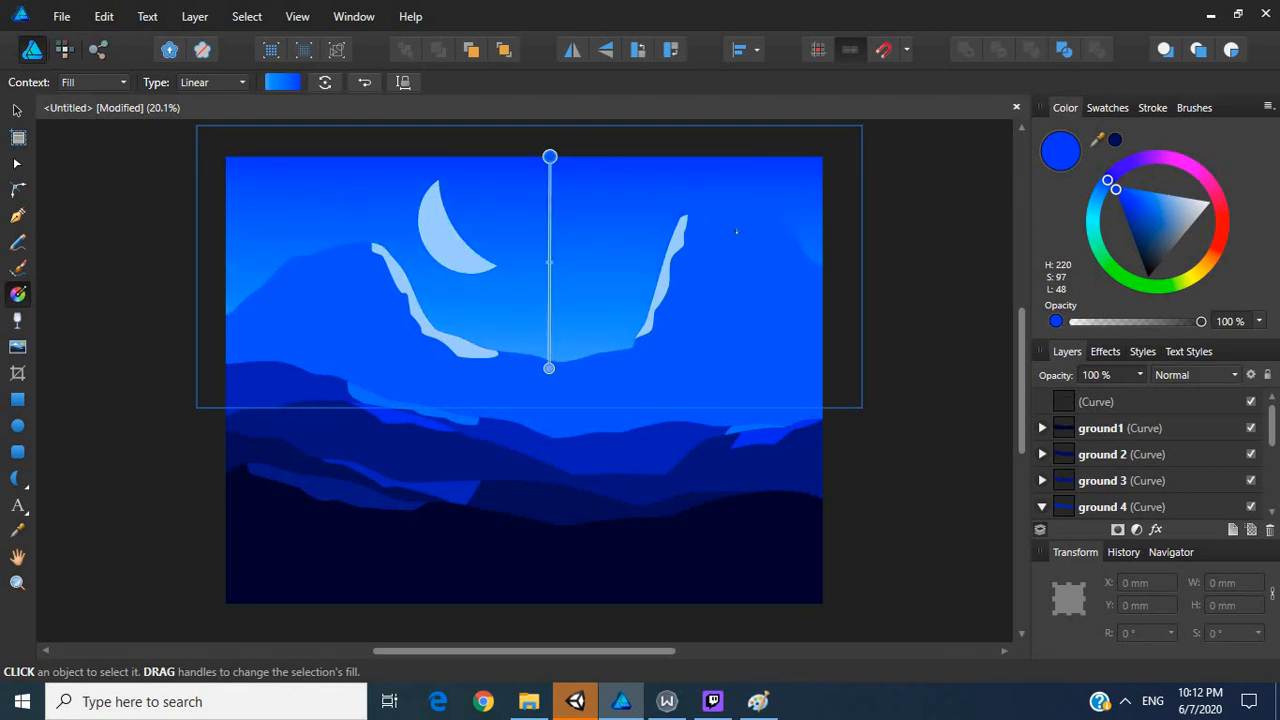
# Step: Set the sky gradient's start stop, at the valley, to pale blue with hue 220, saturation 100 and lightness 89
pyautogui.click(289, 87)
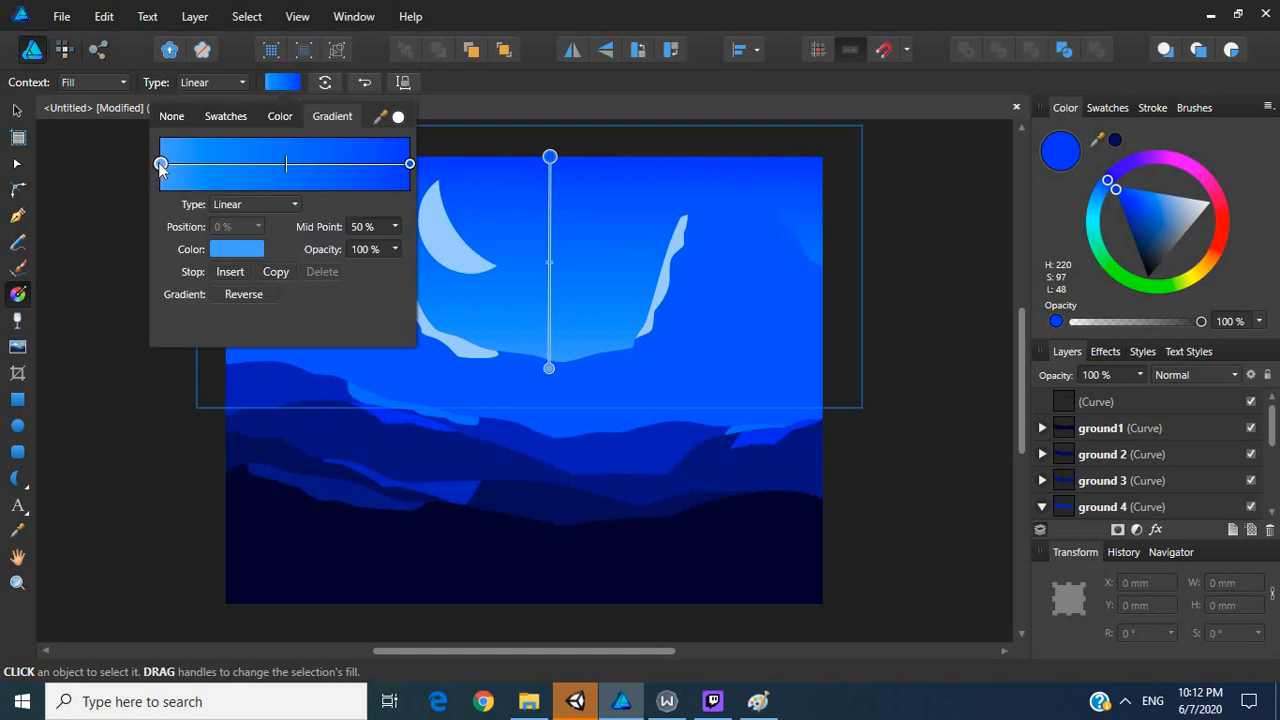
pyautogui.click(256, 258)
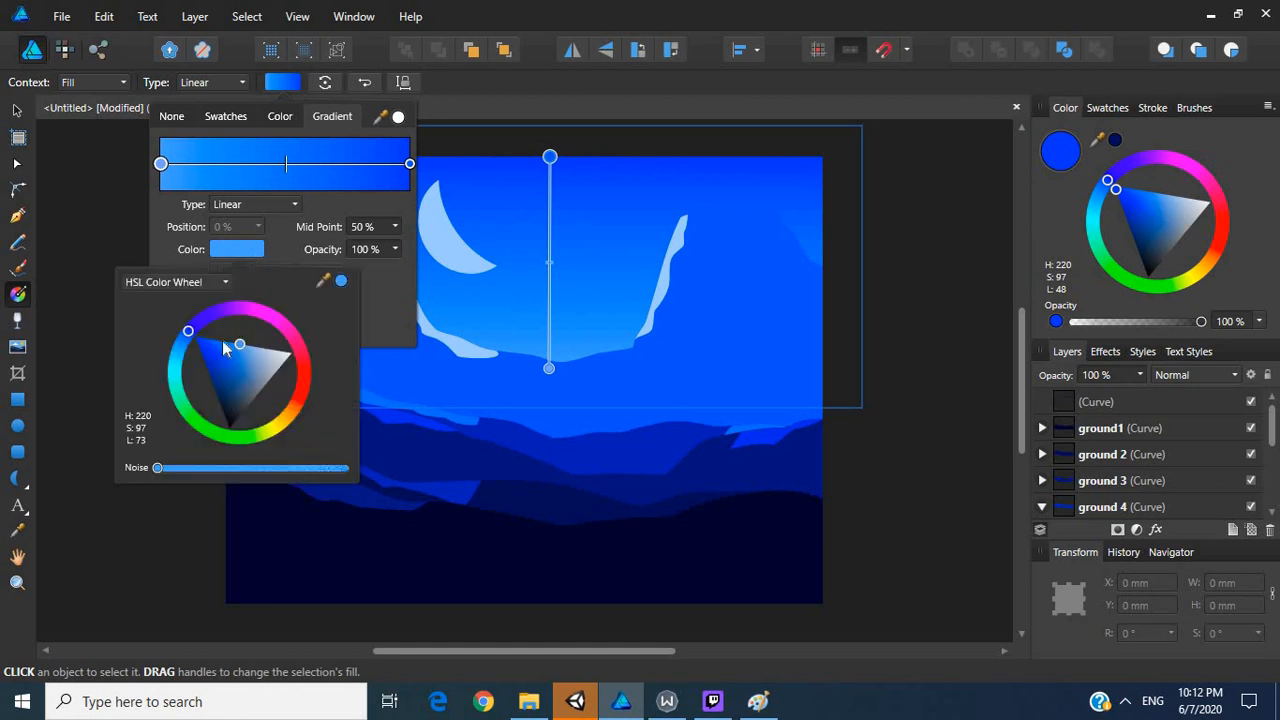
pyautogui.moveTo(282, 356); pyautogui.dragTo(298, 360)
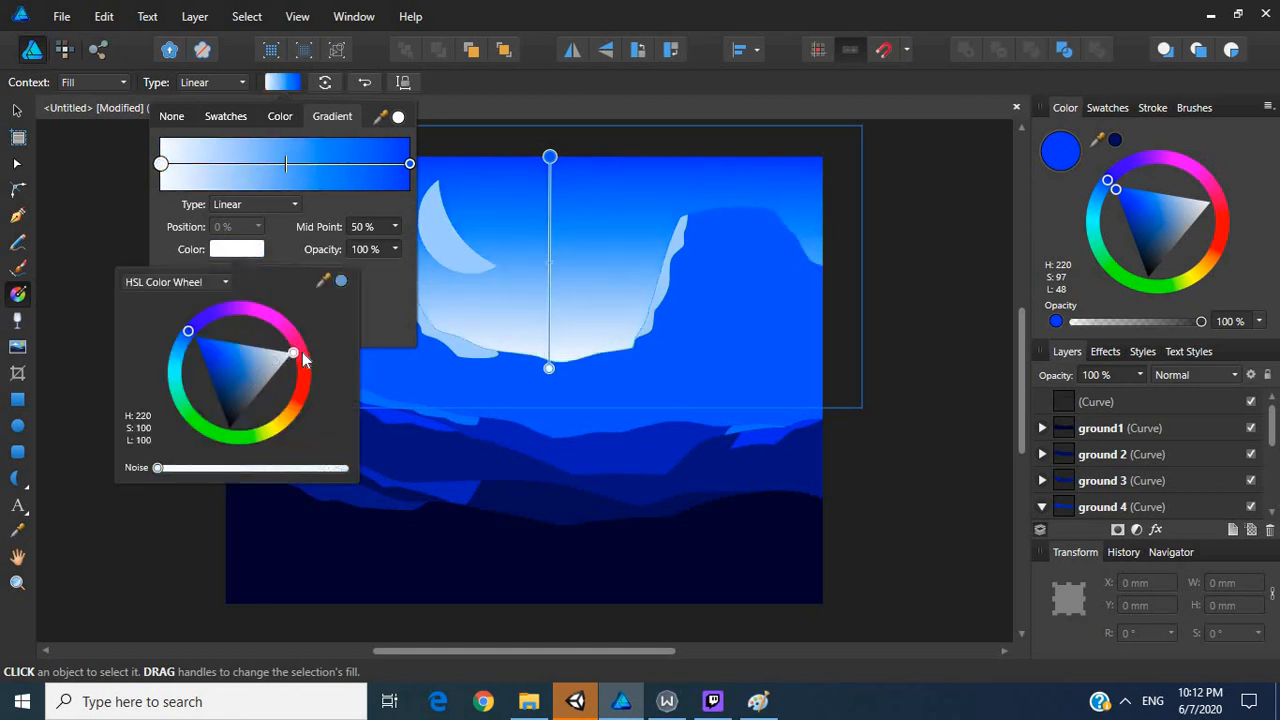
pyautogui.click(251, 349)
pyautogui.click(268, 349)
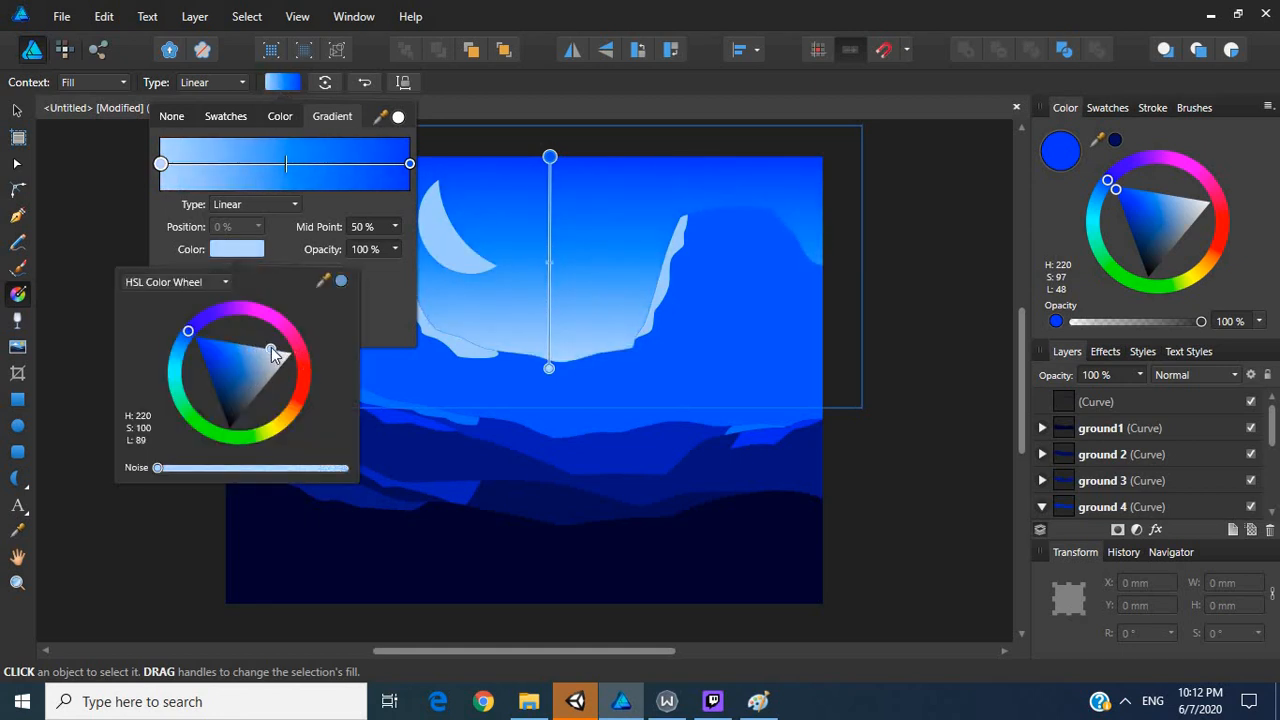
# Step: Set the sky gradient's upper stop to hue 220, saturation 100, lightness 67, and move that end slightly down from the canvas's top edge
pyautogui.click(407, 165)
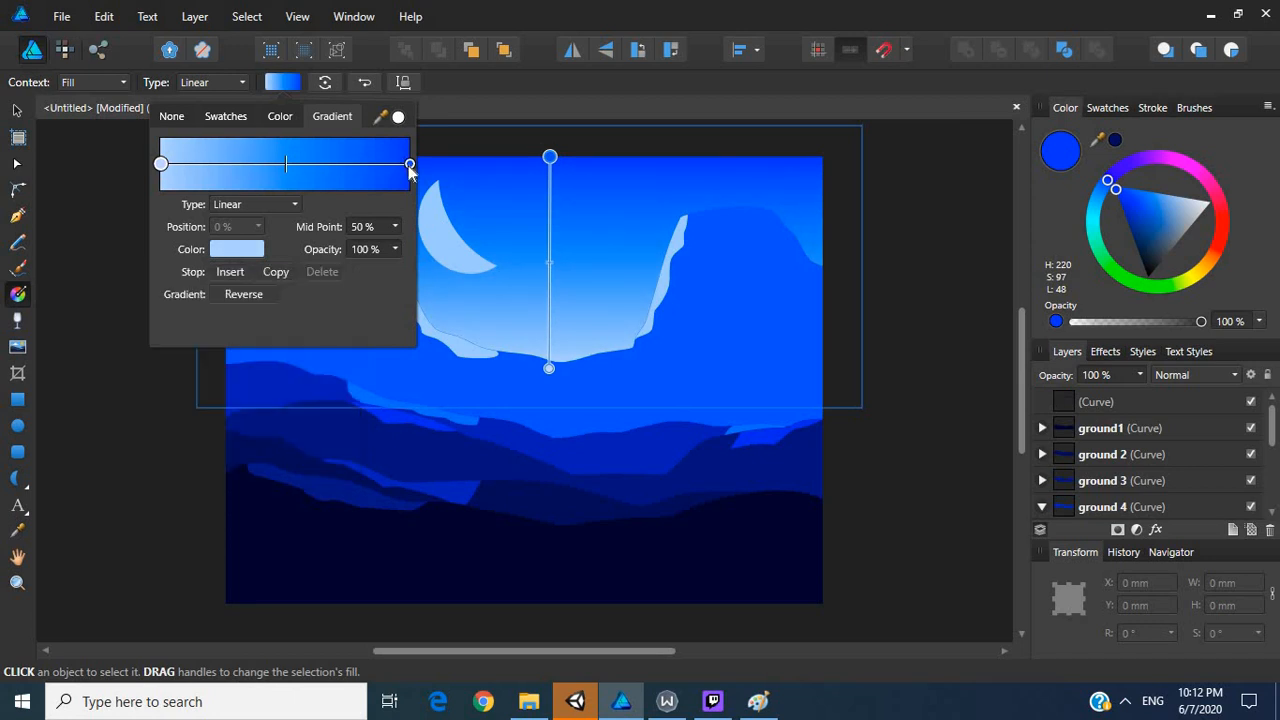
pyautogui.click(408, 164)
pyautogui.click(247, 250)
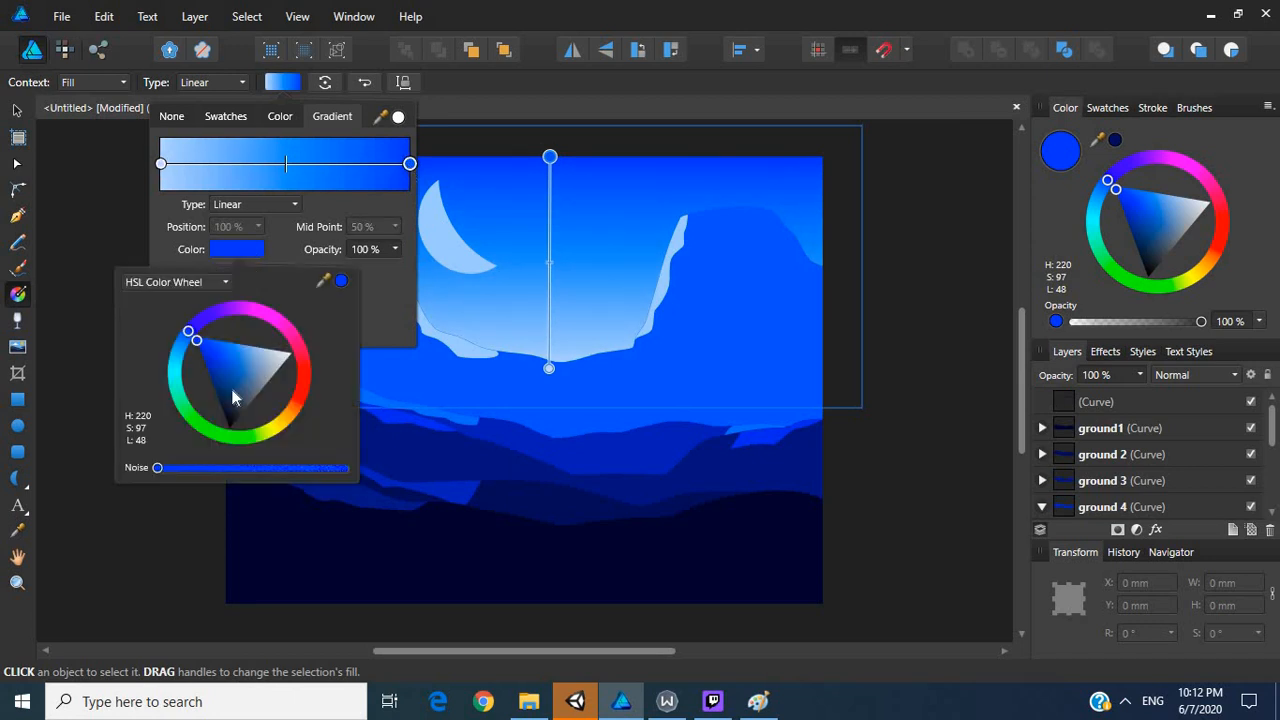
pyautogui.moveTo(225, 357)
pyautogui.mouseDown()
pyautogui.moveTo(248, 357)
pyautogui.moveTo(234, 349)
pyautogui.mouseUp()
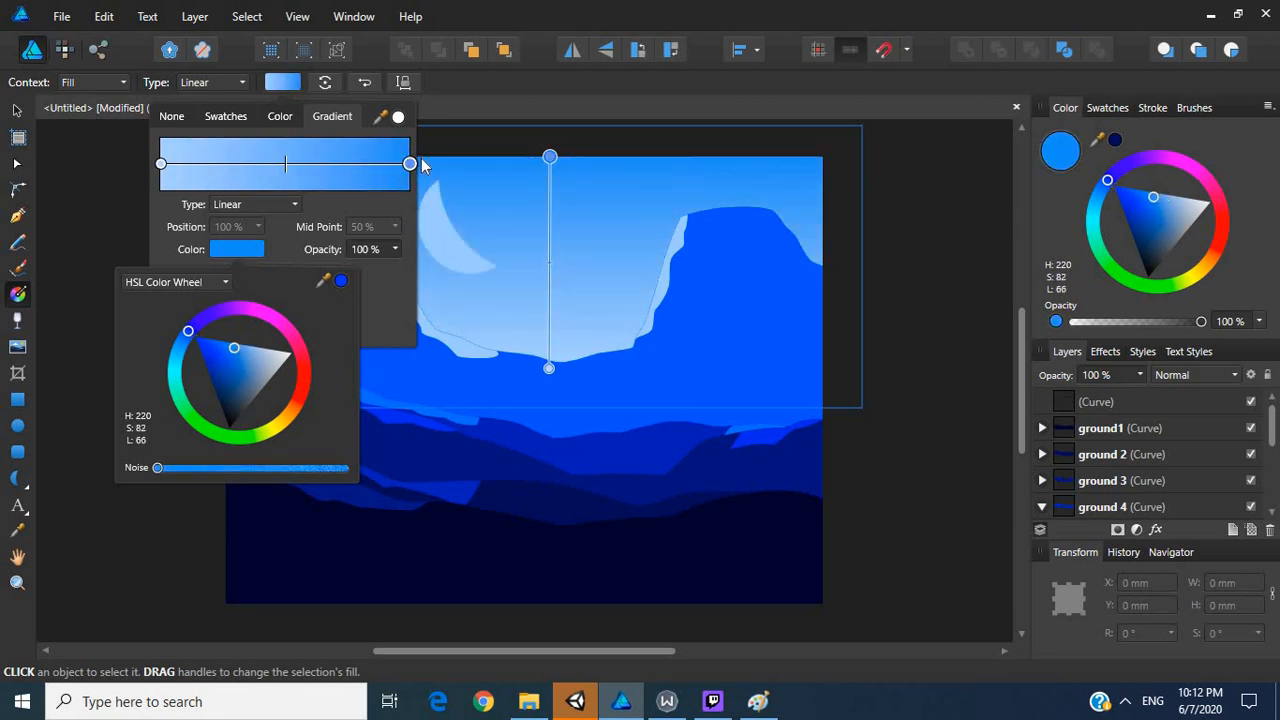
pyautogui.moveTo(234, 348)
pyautogui.mouseDown()
pyautogui.moveTo(222, 341)
pyautogui.moveTo(239, 341)
pyautogui.mouseUp()
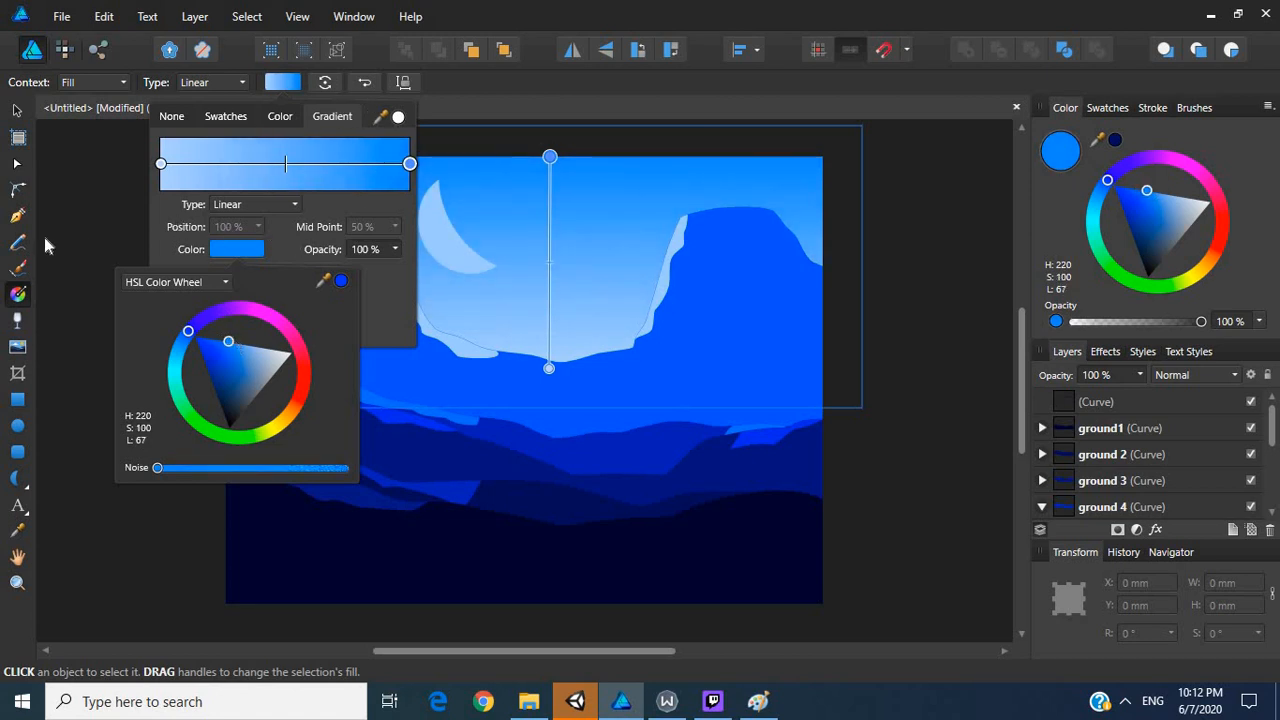
pyautogui.click(43, 243)
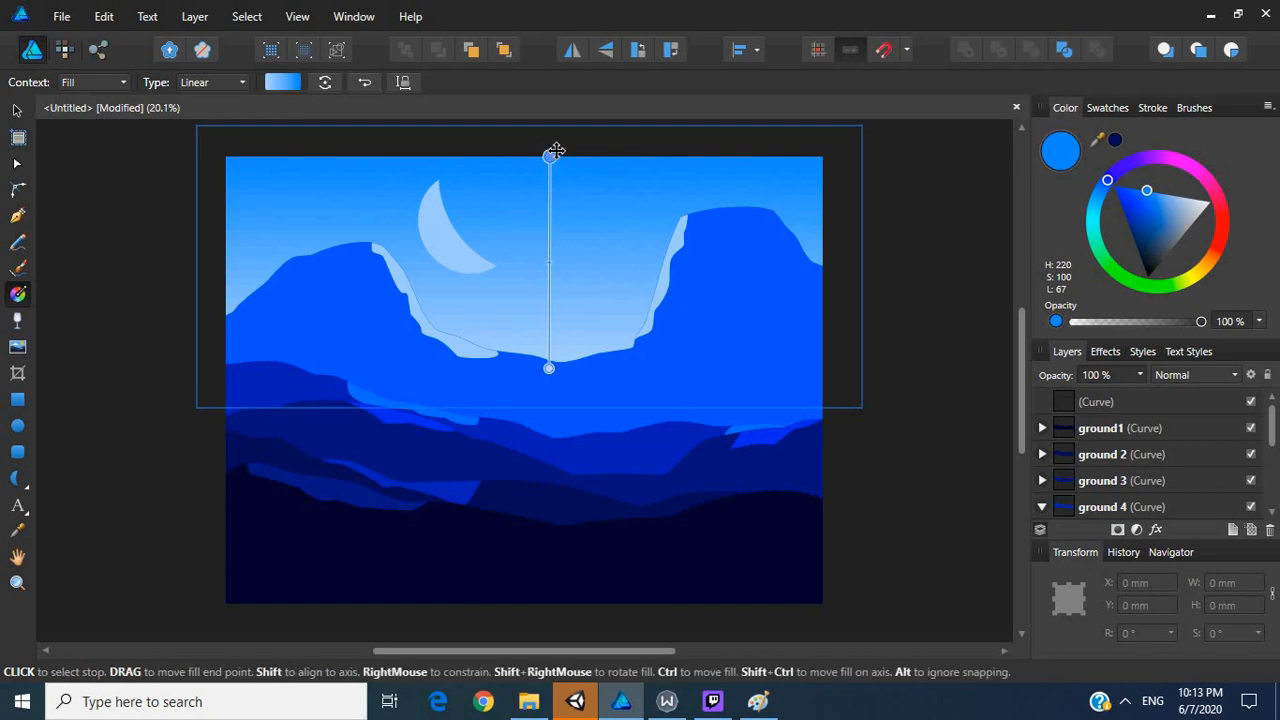
pyautogui.moveTo(550, 156); pyautogui.dragTo(550, 184)
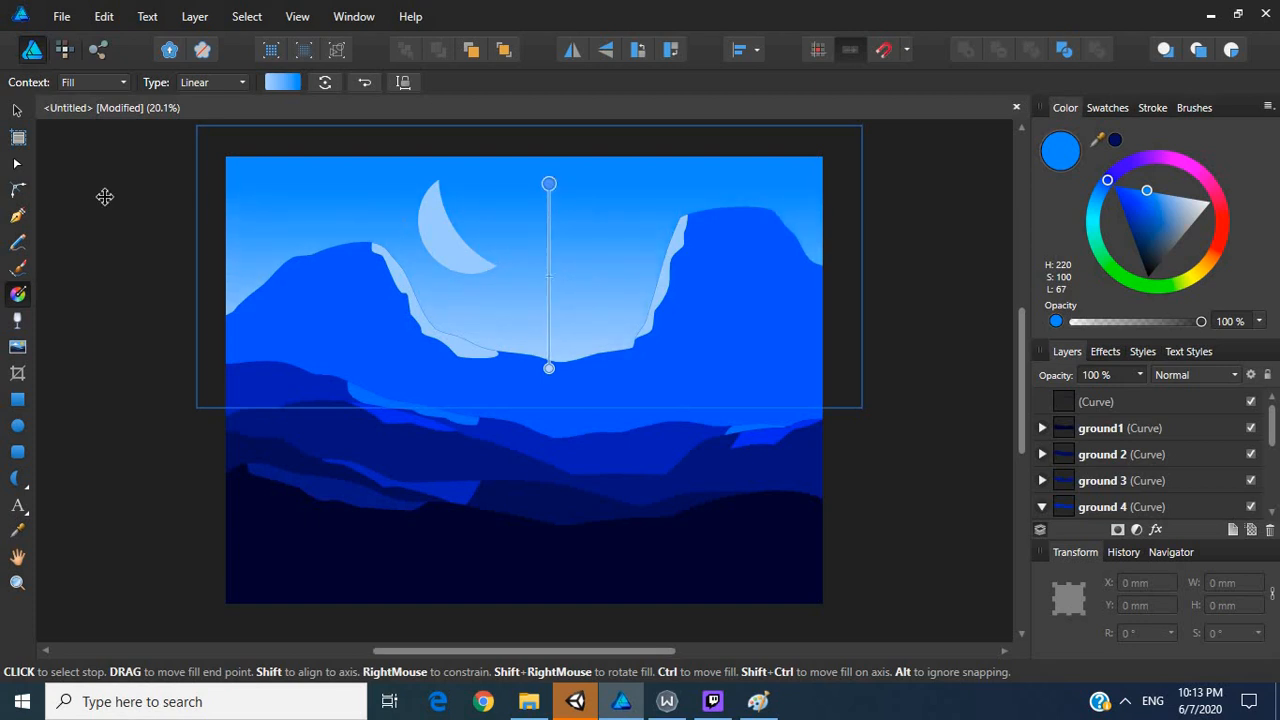
pyautogui.click(101, 254)
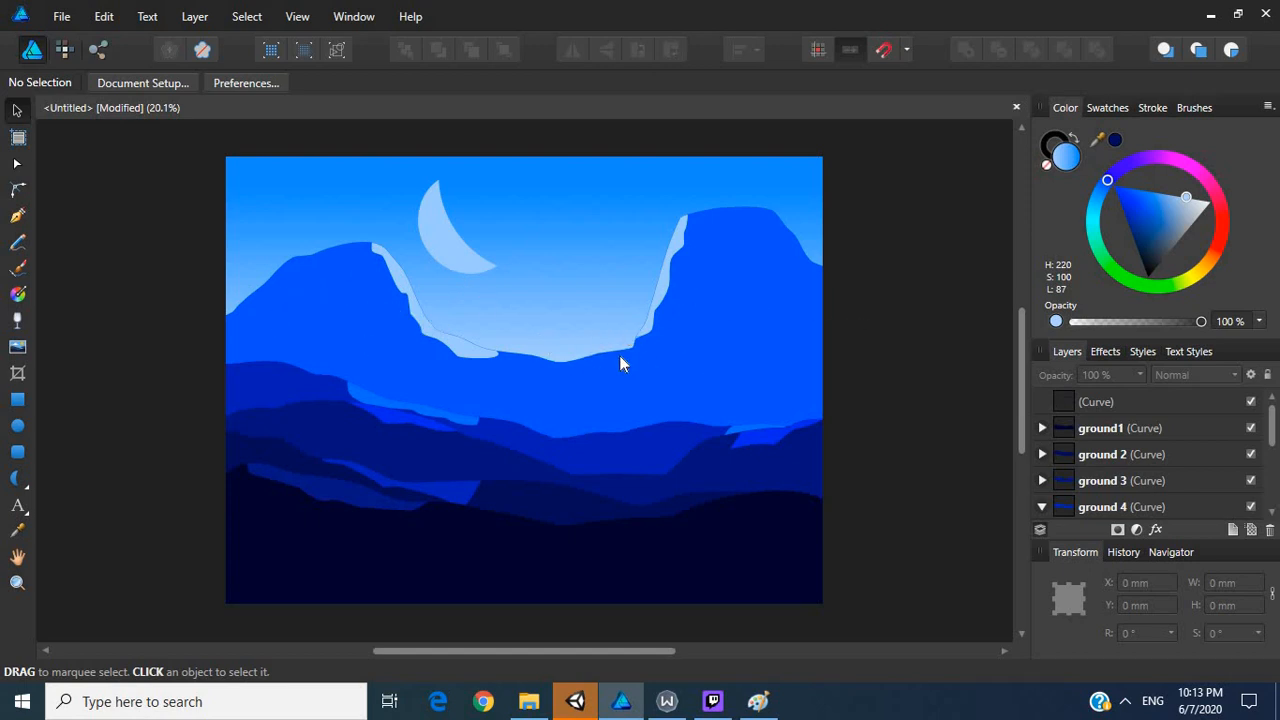
pyautogui.click(455, 245)
pyautogui.click(155, 243)
pyautogui.click(437, 241)
pyautogui.click(176, 330)
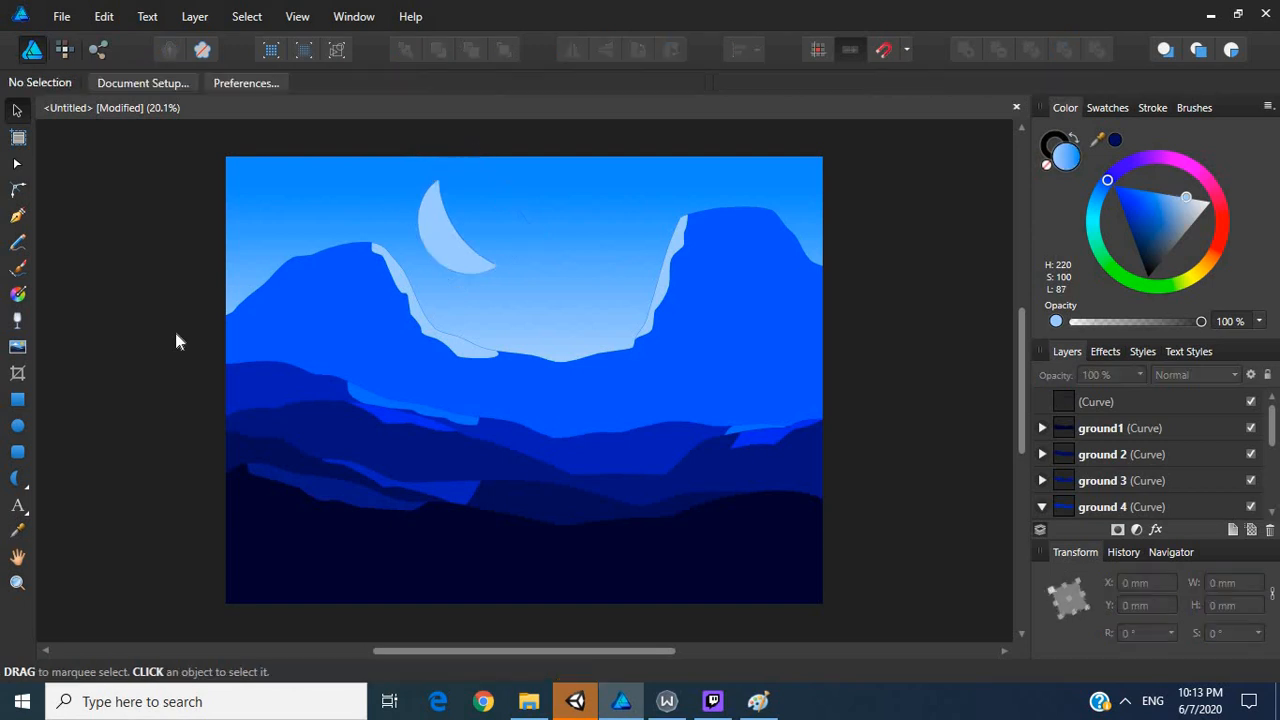
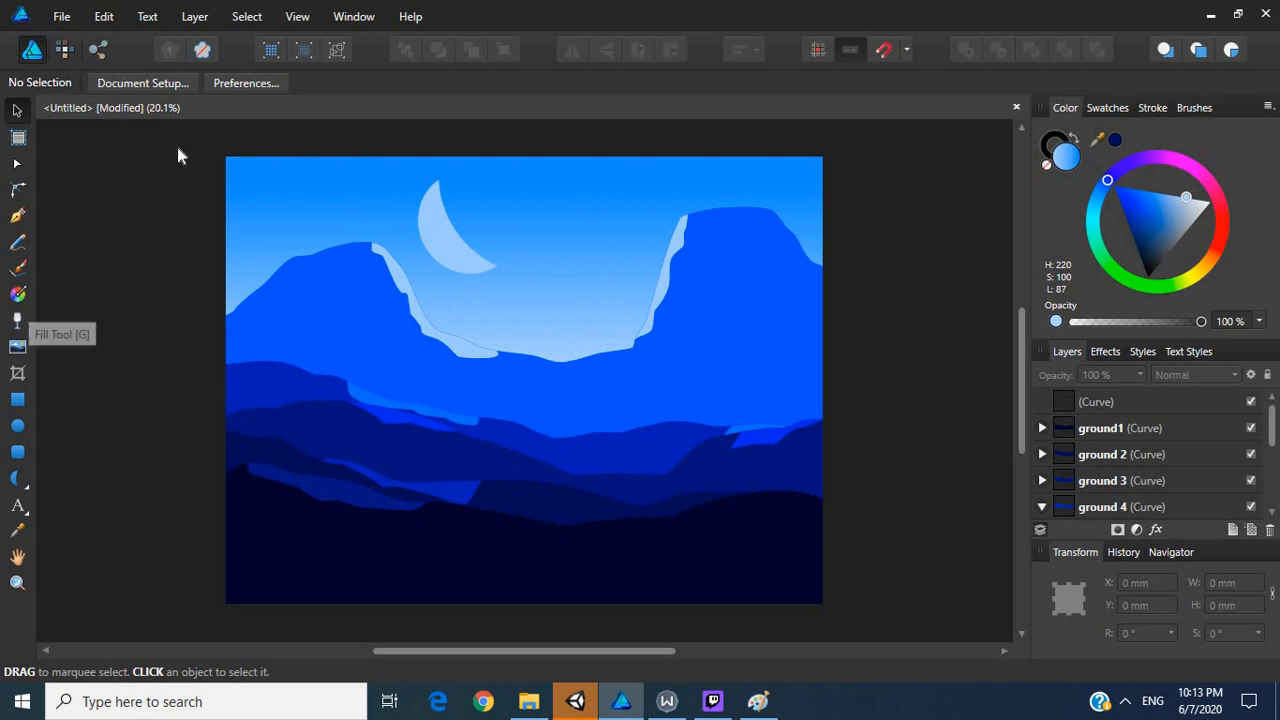
# Step: Browse the Assorted, Textured, Image and Basic vector brush sets for a stroke suited to clouds
pyautogui.click(1192, 110)
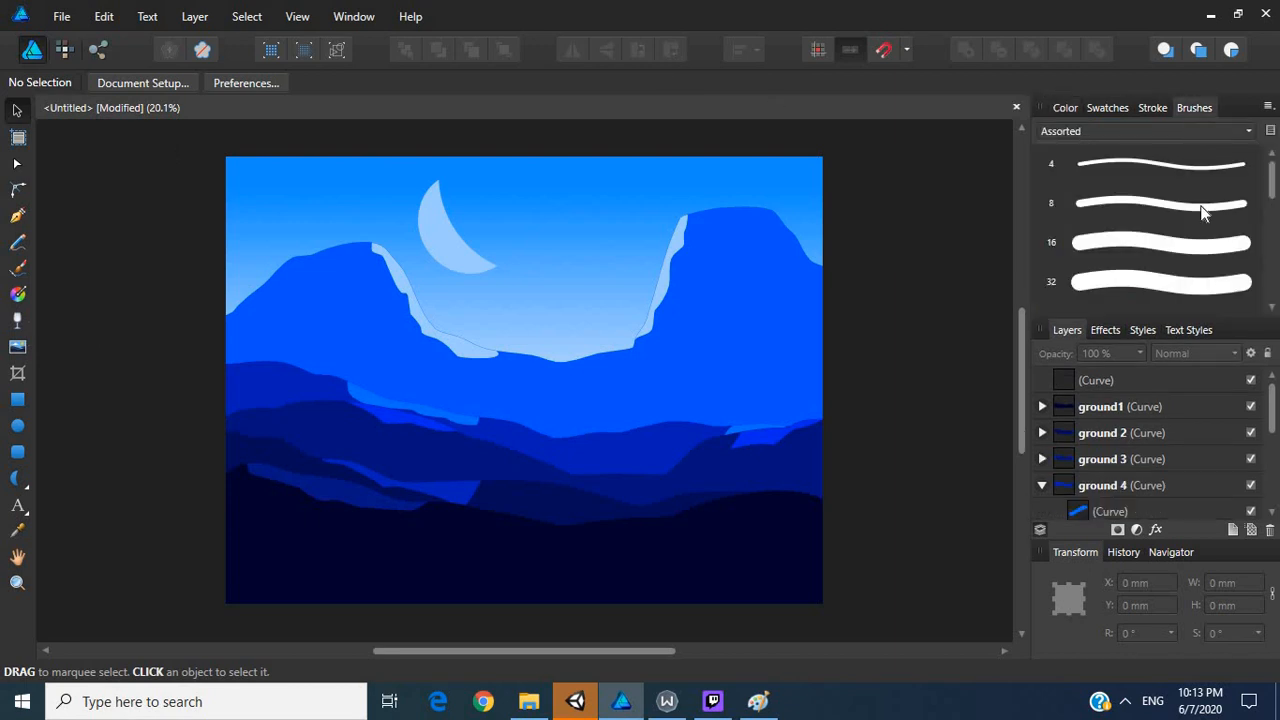
pyautogui.scroll(-3, 1207, 278)
pyautogui.scroll(-1, 1207, 272)
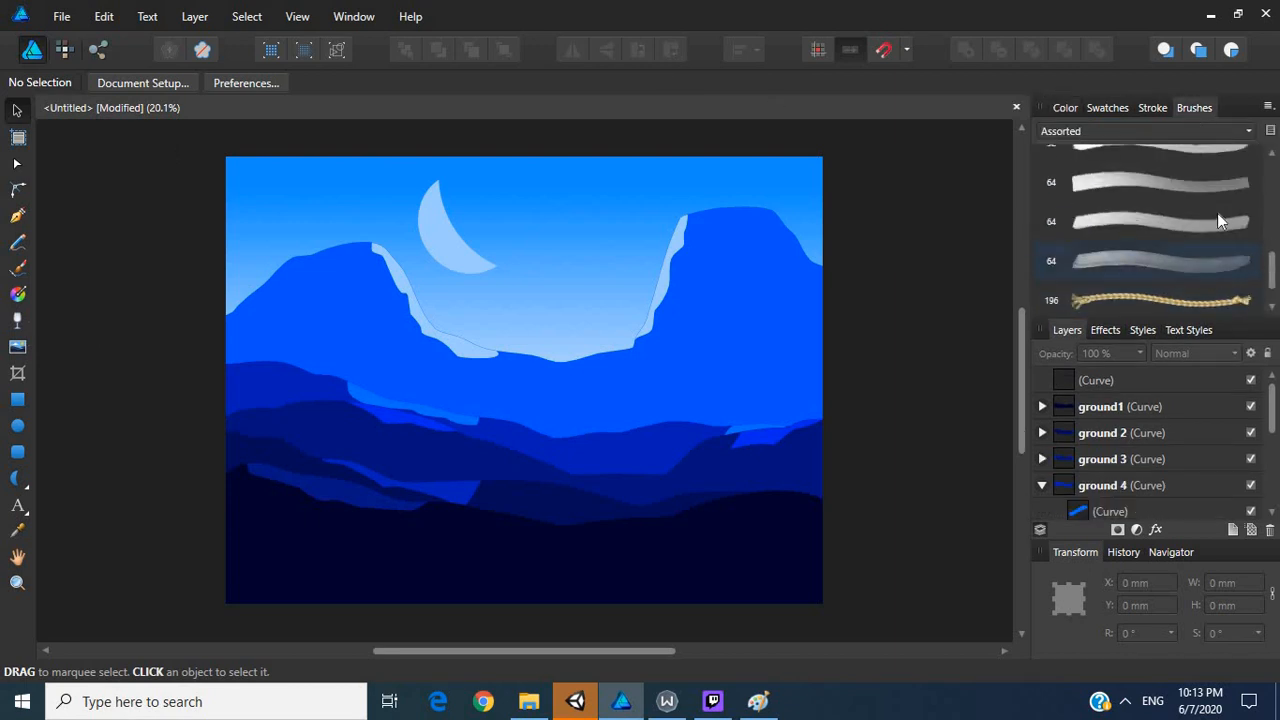
pyautogui.click(1199, 135)
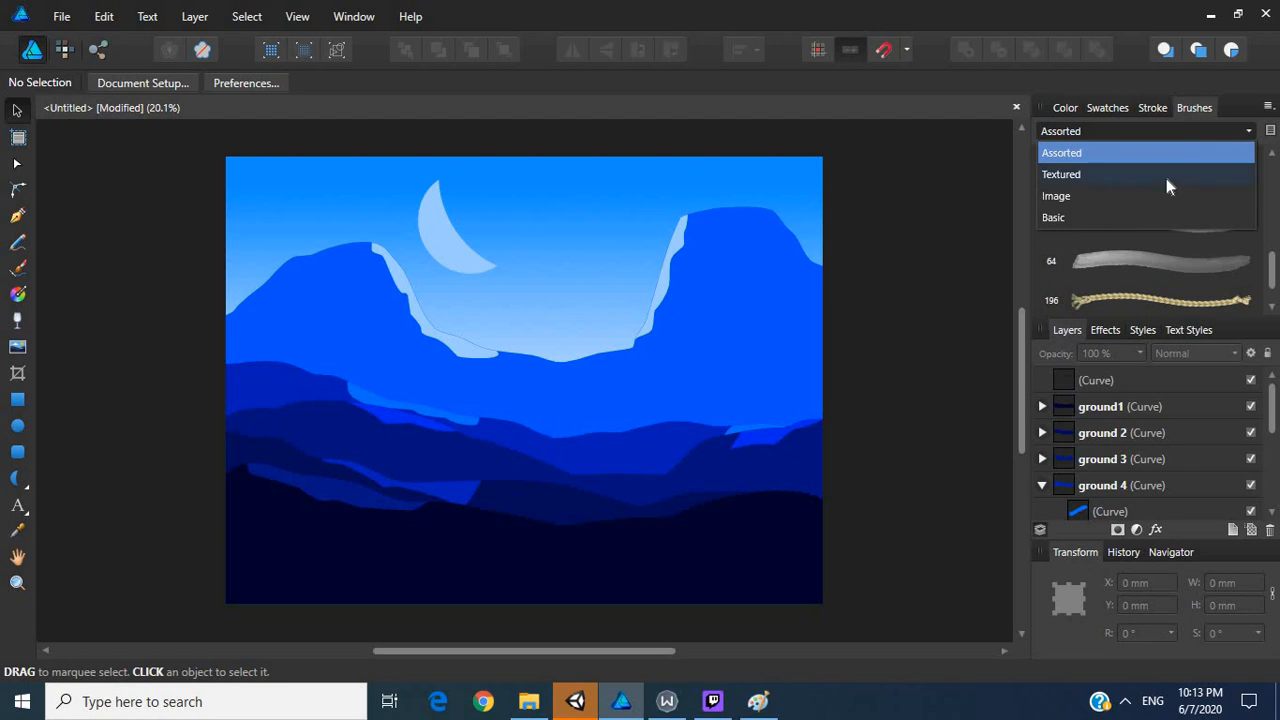
pyautogui.click(1166, 178)
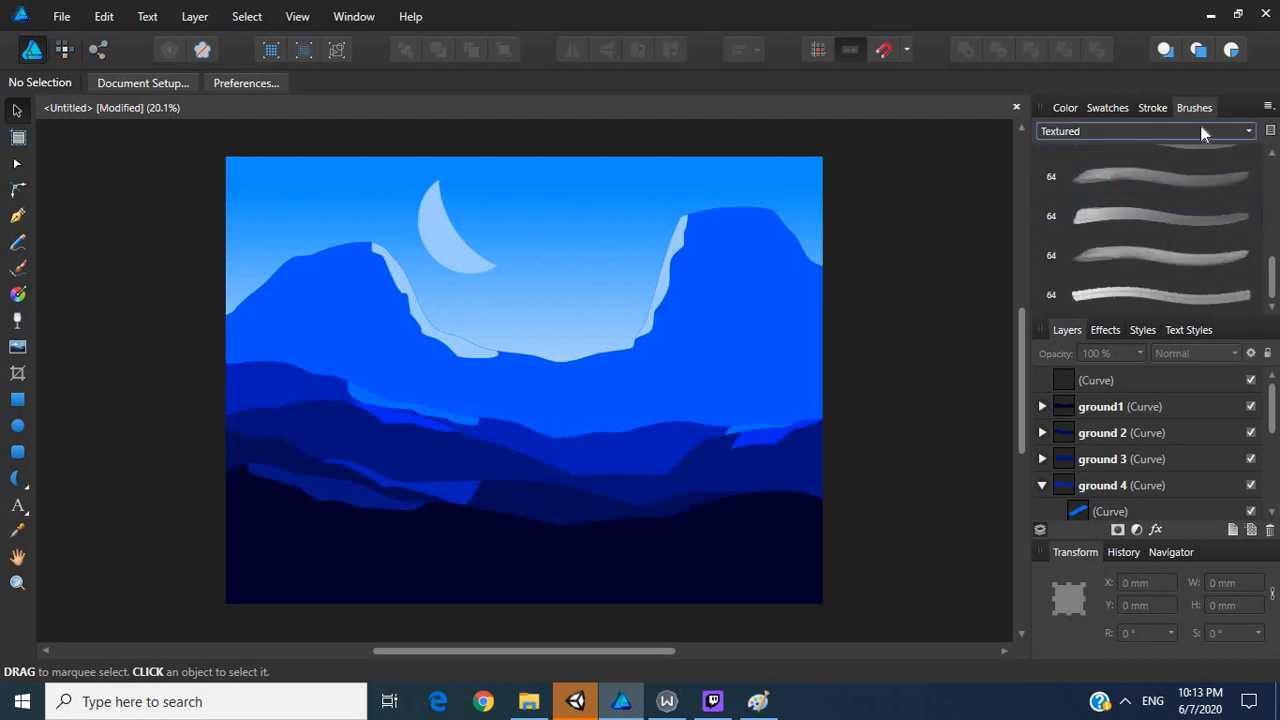
pyautogui.click(1204, 133)
pyautogui.click(1187, 195)
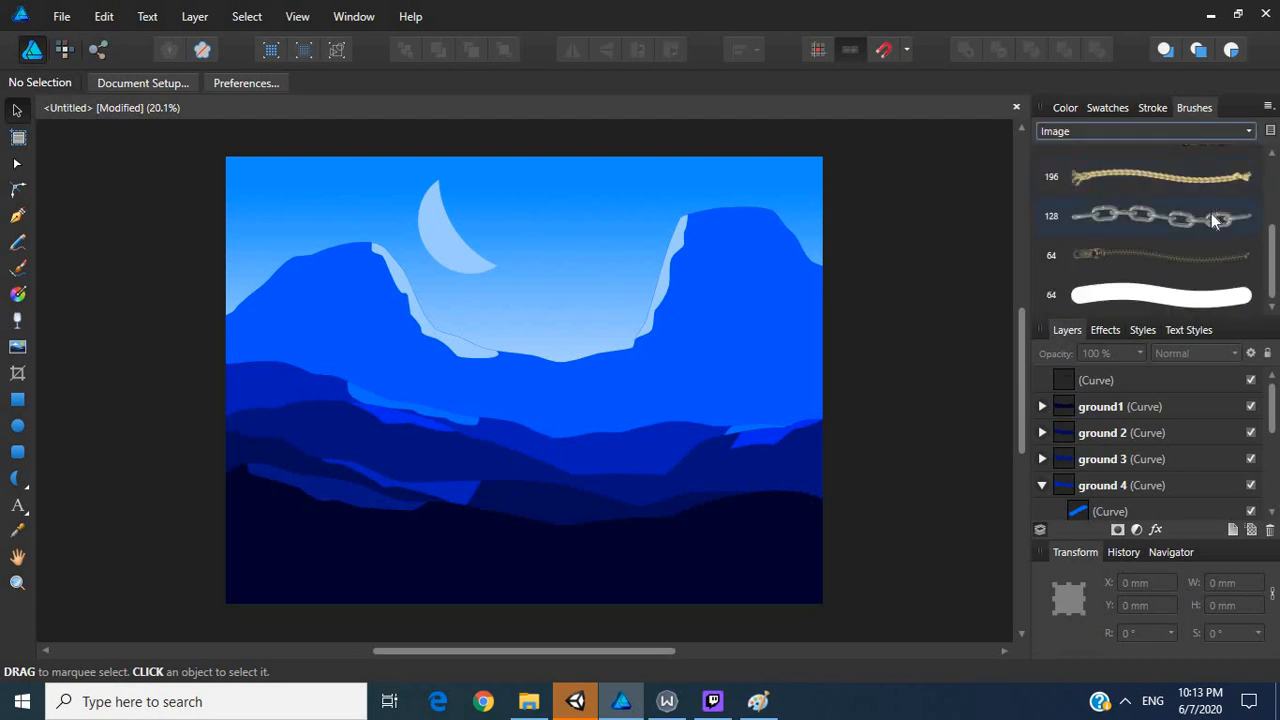
pyautogui.click(1236, 138)
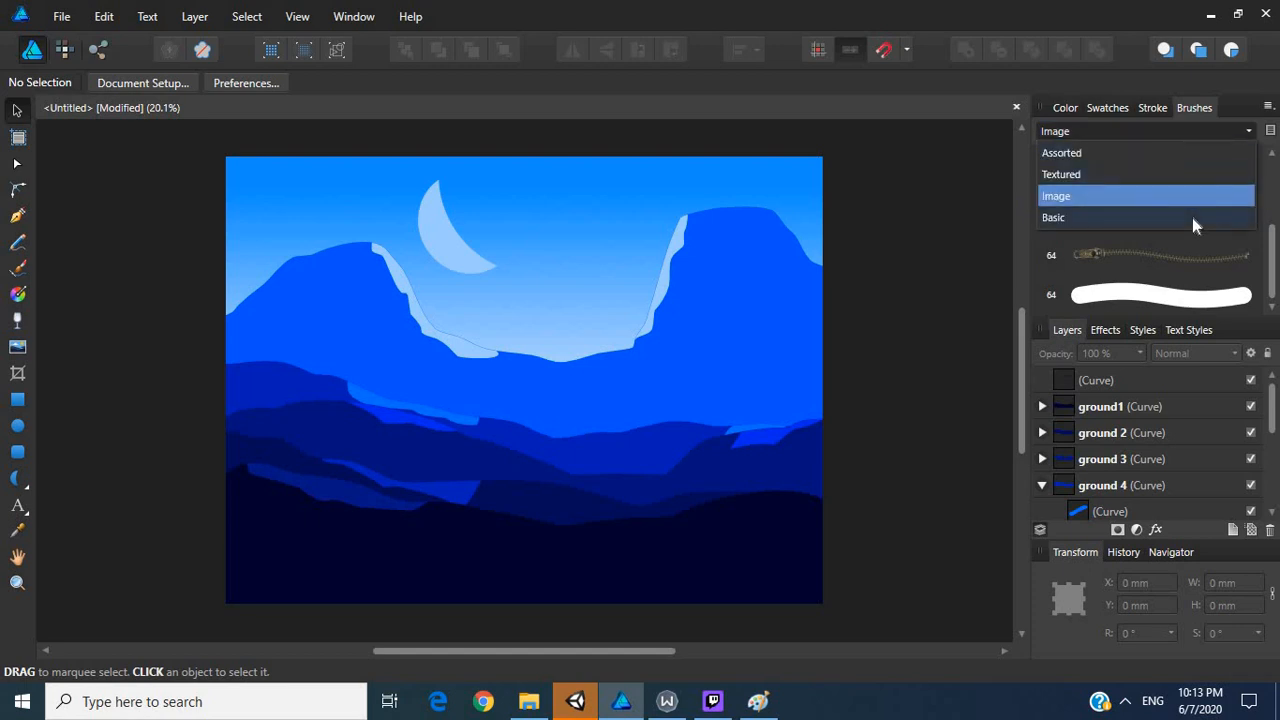
pyautogui.click(1196, 215)
pyautogui.scroll(1, 1204, 285)
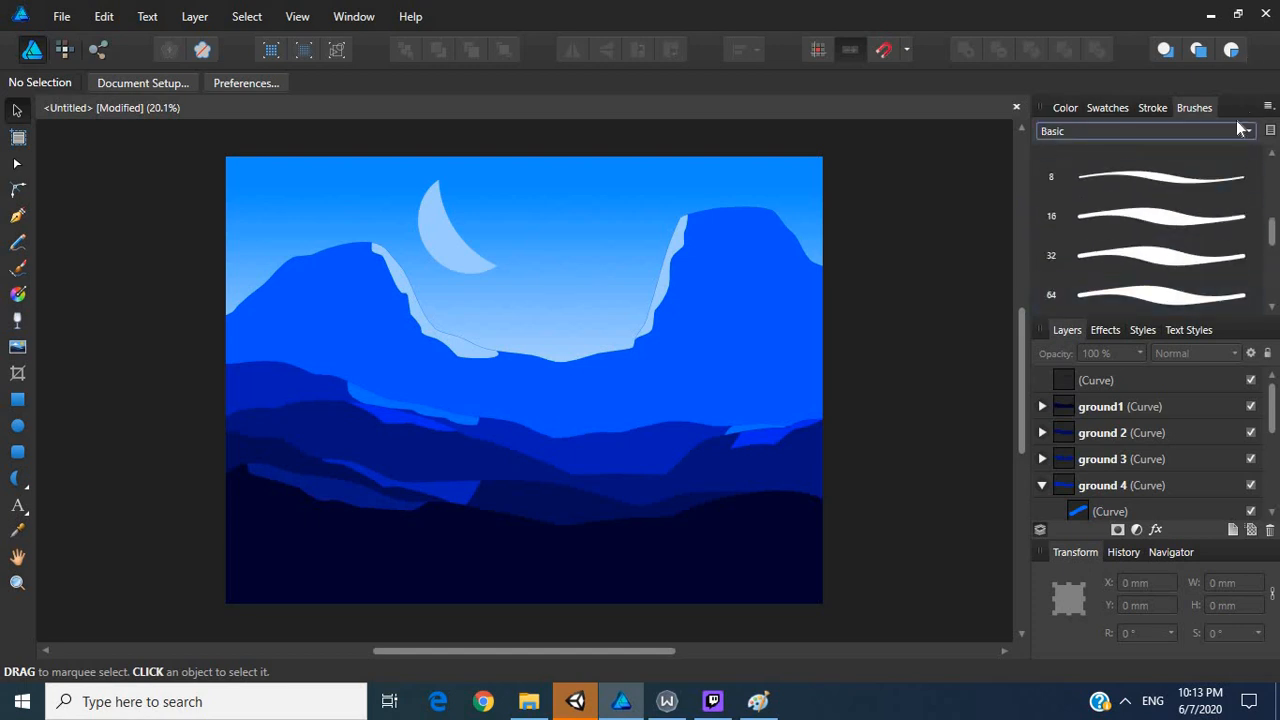
pyautogui.click(1237, 134)
pyautogui.click(1208, 178)
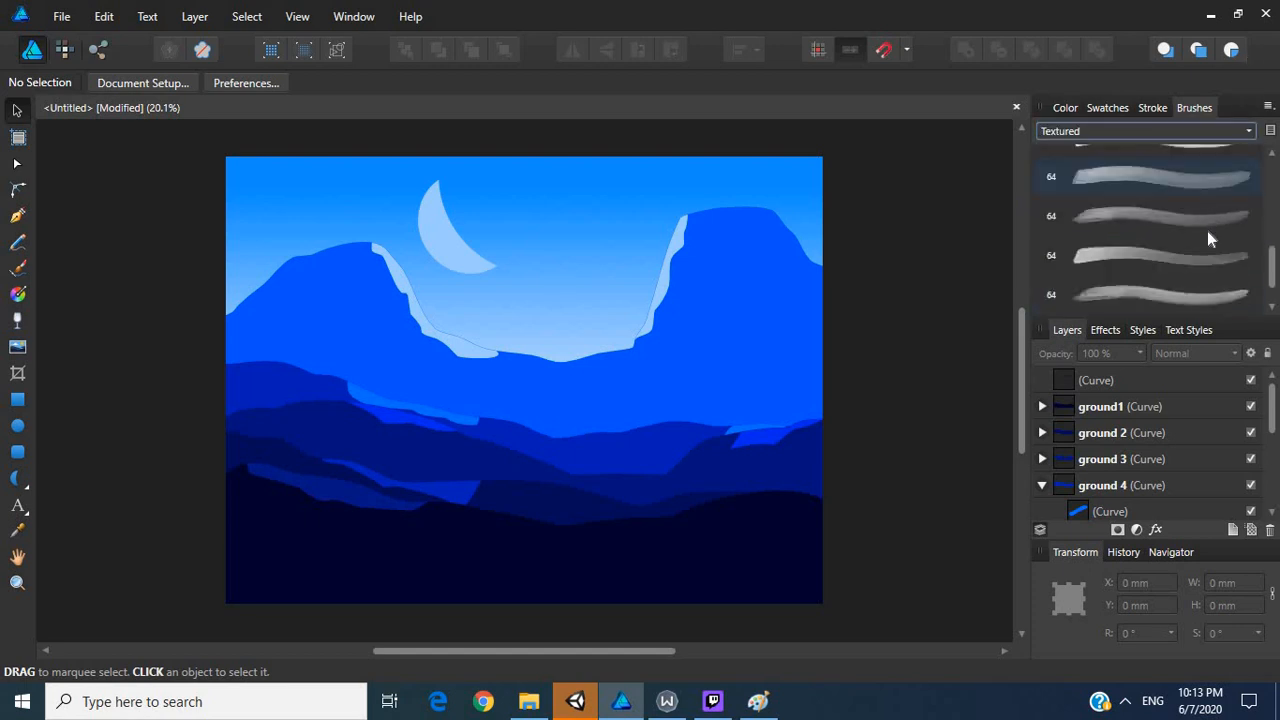
pyautogui.scroll(-1, 1208, 238)
pyautogui.scroll(2, 1208, 238)
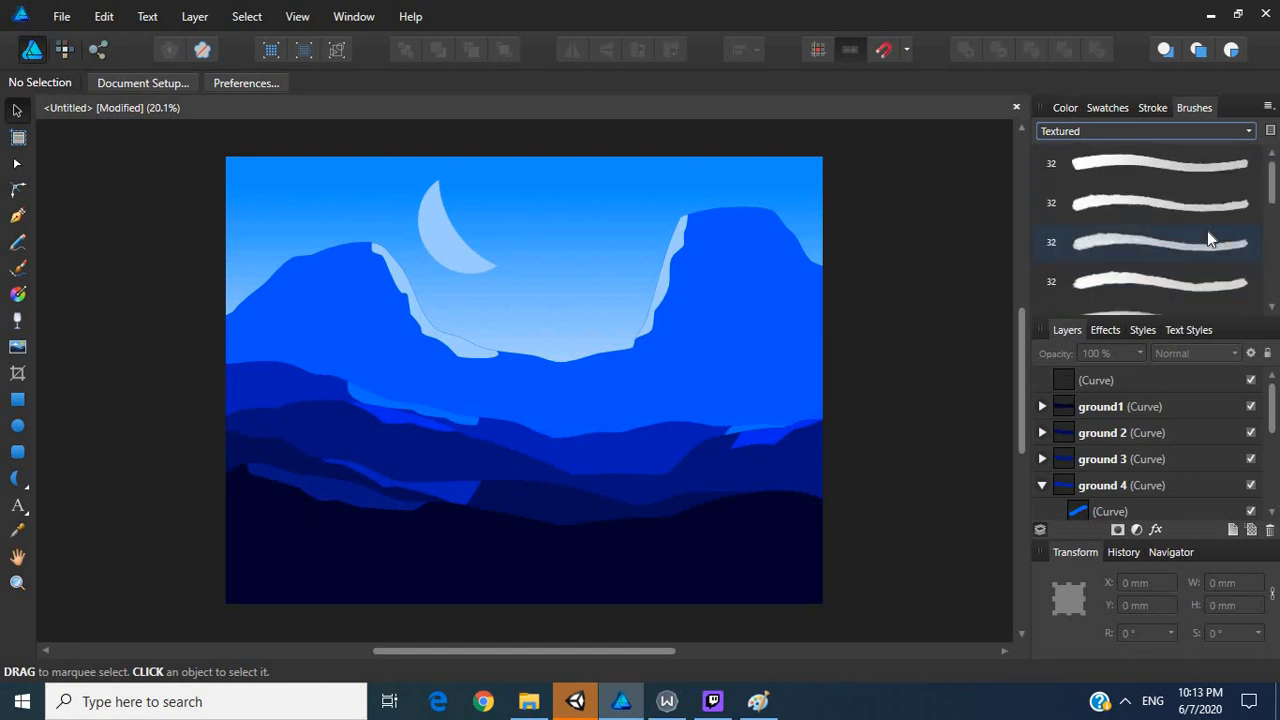
pyautogui.click(1240, 134)
pyautogui.click(1232, 163)
pyautogui.scroll(-5, 1216, 210)
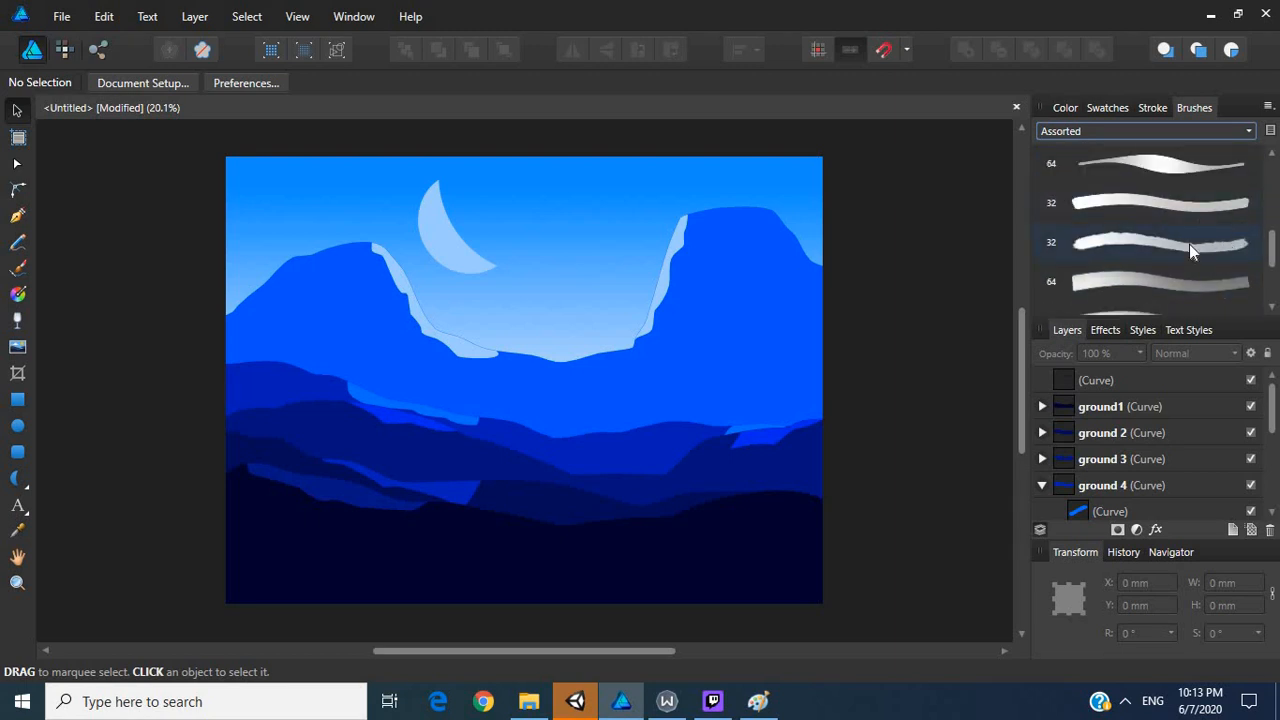
# Step: Check the width and variance settings of the 32 px Ink brush in the Assorted set
pyautogui.click(1190, 250)
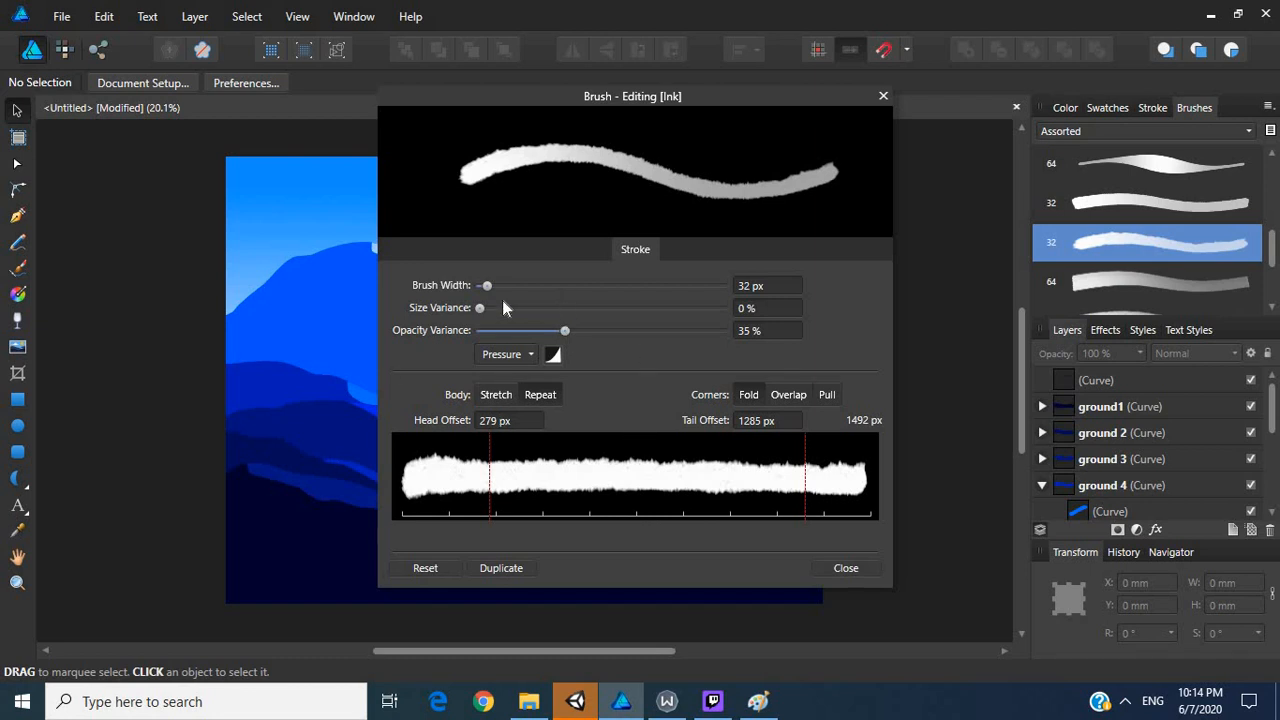
pyautogui.moveTo(479, 307)
pyautogui.mouseDown()
pyautogui.moveTo(582, 308)
pyautogui.moveTo(337, 312)
pyautogui.mouseUp()
pyautogui.click(883, 95)
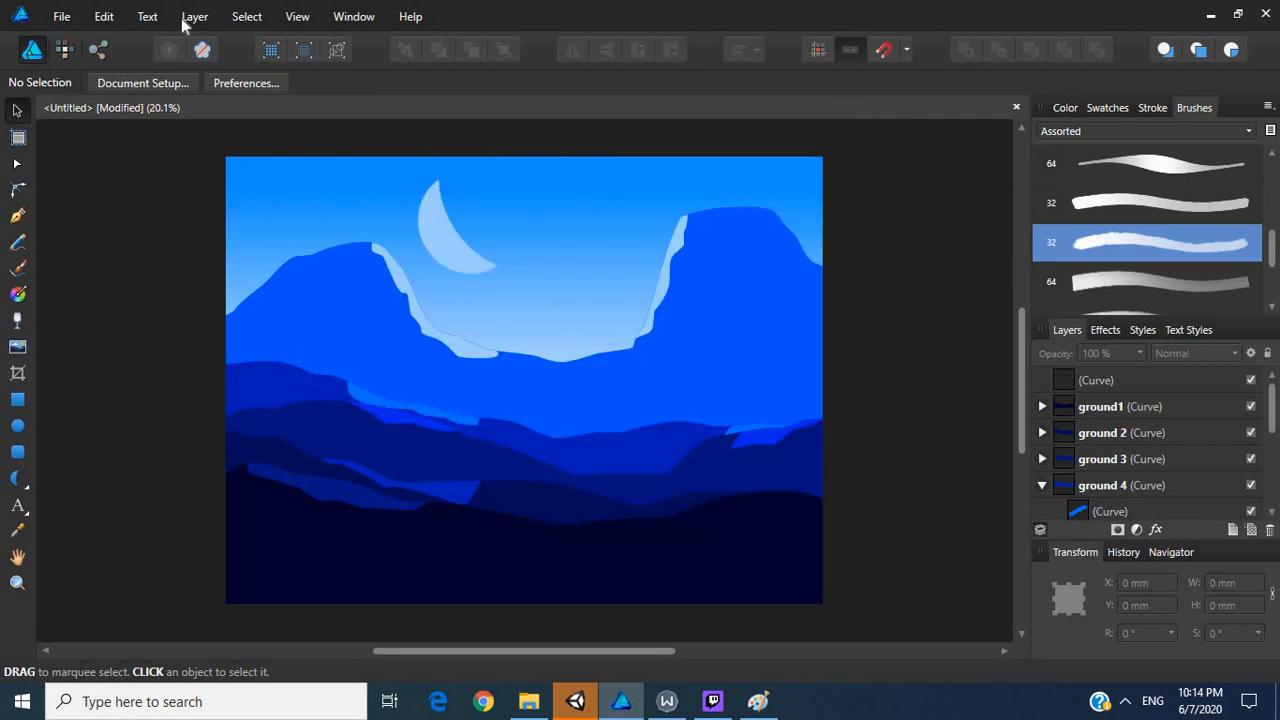
# Step: Switch to the Pixel Persona and set the spacing of the scattered 64 px Round Brush to 3%
pyautogui.click(64, 52)
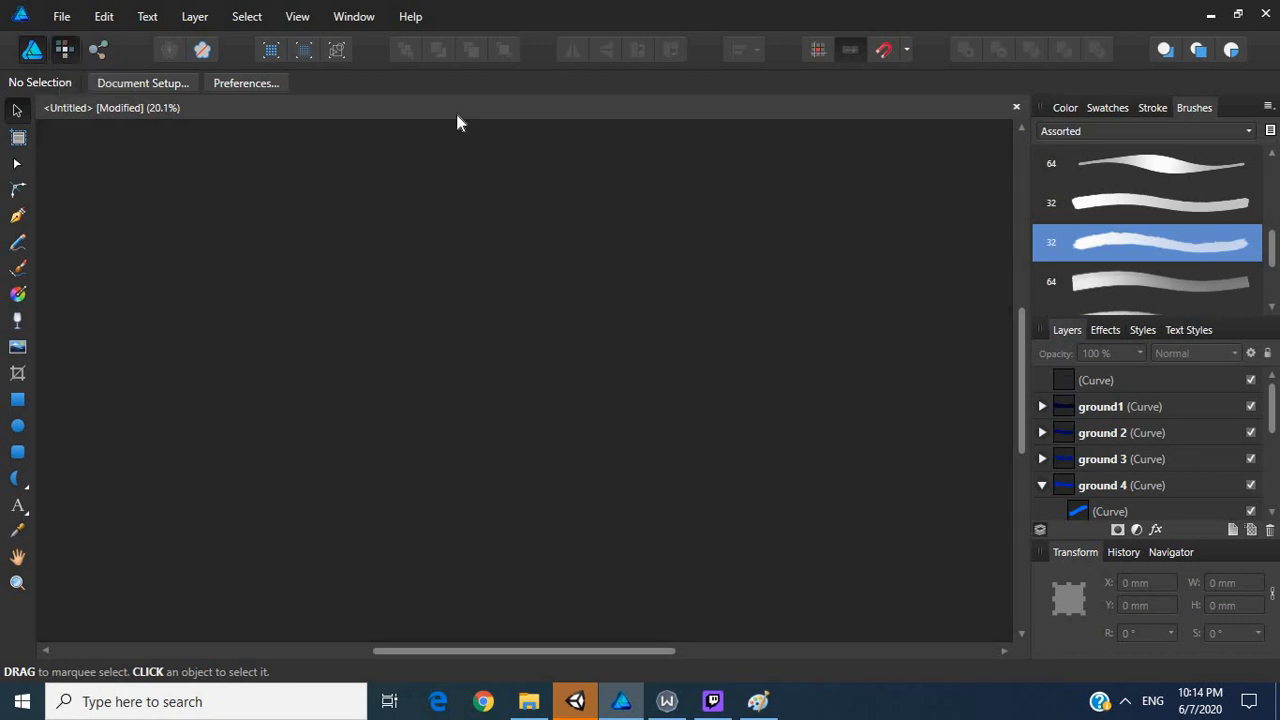
pyautogui.click(1194, 108)
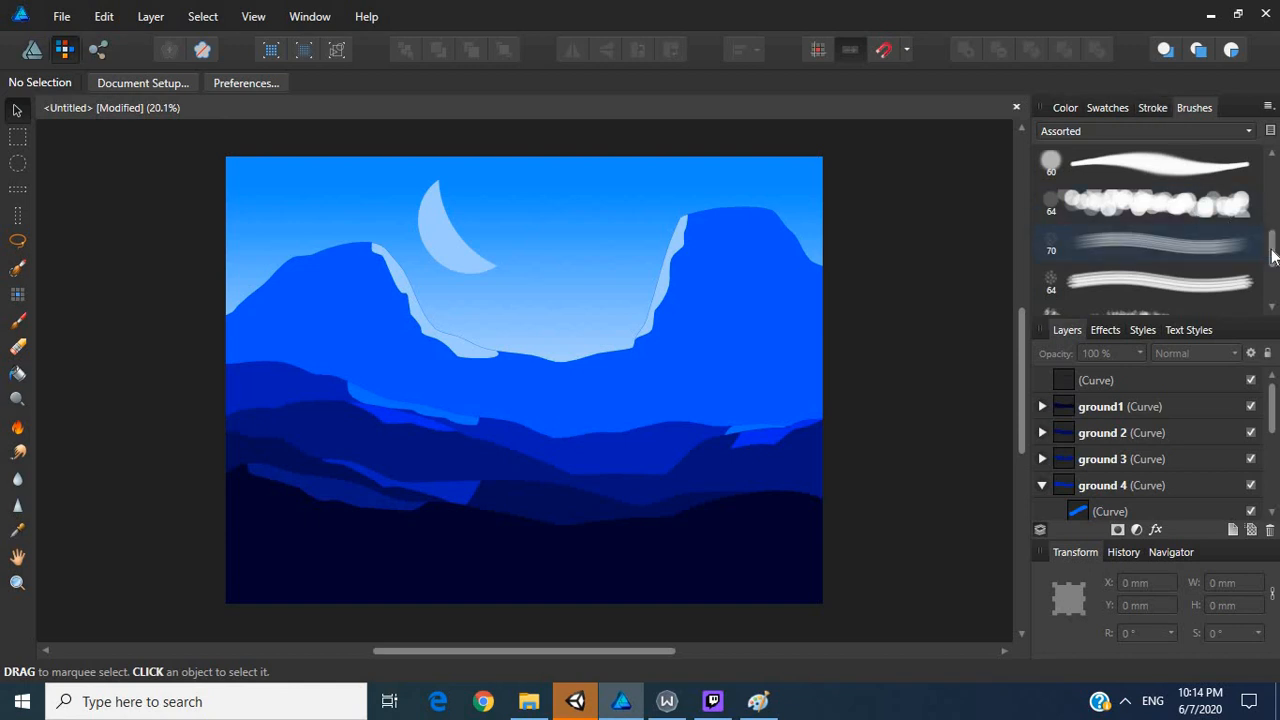
pyautogui.moveTo(1272, 245)
pyautogui.mouseDown()
pyautogui.moveTo(1276, 197)
pyautogui.moveTo(1276, 297)
pyautogui.moveTo(1276, 190)
pyautogui.moveTo(1276, 243)
pyautogui.mouseUp()
pyautogui.doubleClick(1176, 240)
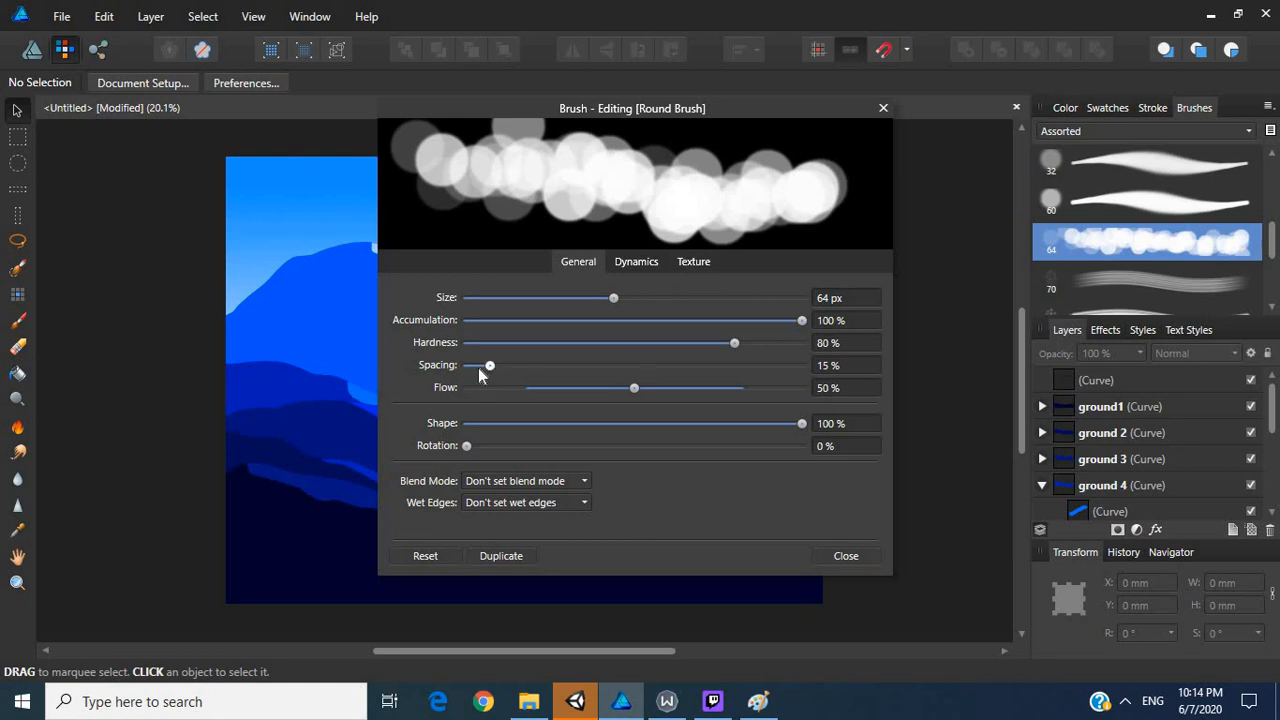
pyautogui.moveTo(488, 366)
pyautogui.mouseDown()
pyautogui.moveTo(465, 368)
pyautogui.moveTo(473, 375)
pyautogui.mouseUp()
pyautogui.click(845, 556)
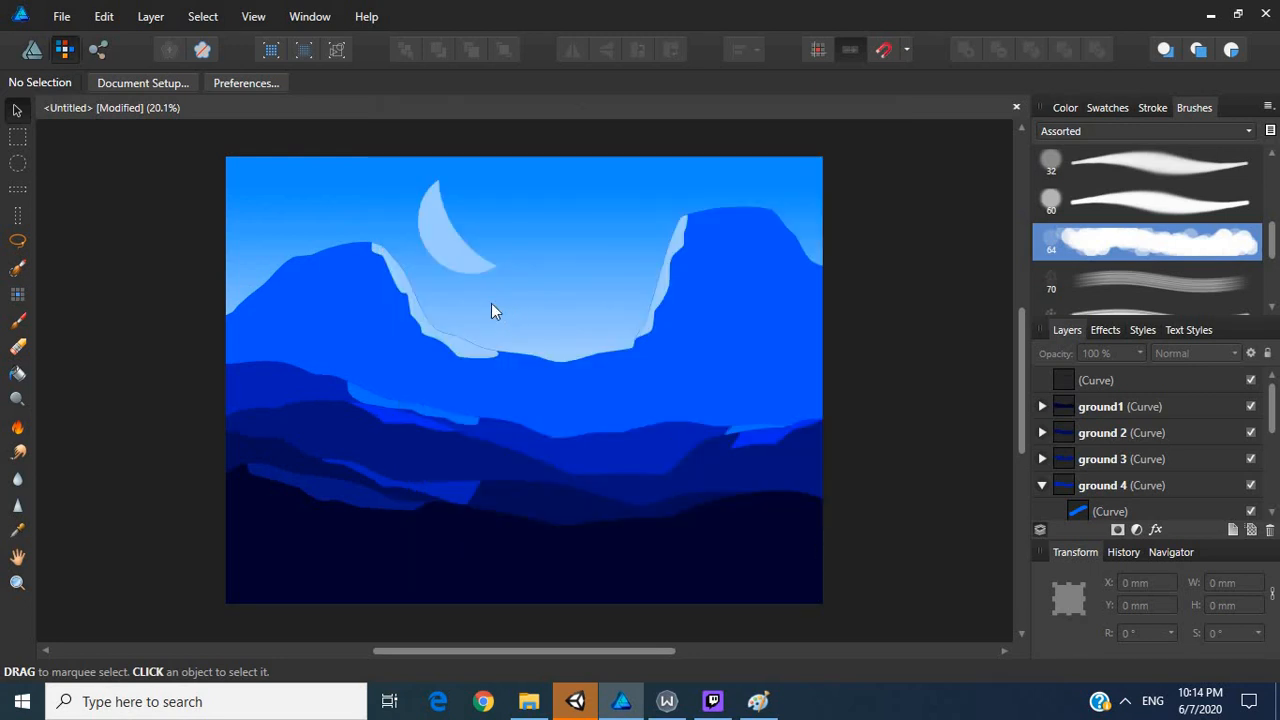
# Step: Paint a test stroke at the foot of the mountains with the Paint Brush, undo it, and enlarge the Round Brush to 433 px
pyautogui.click(18, 320)
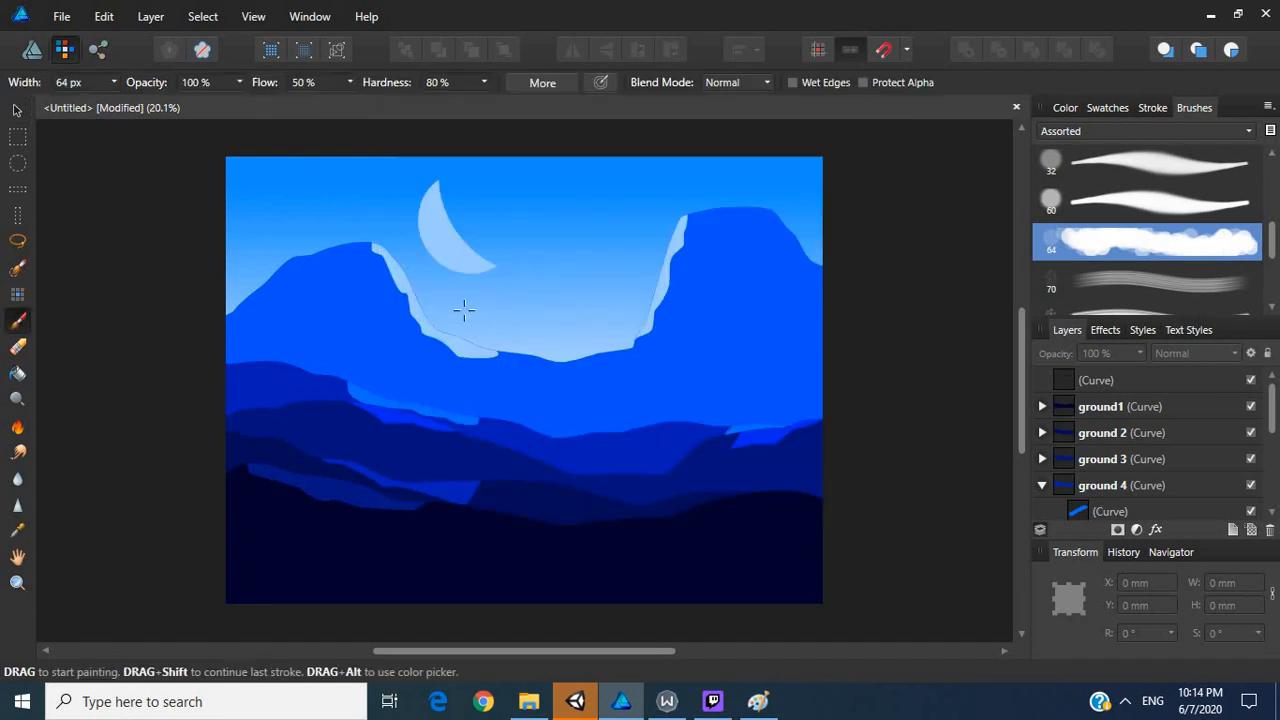
pyautogui.moveTo(263, 342); pyautogui.dragTo(320, 358)
pyautogui.hotkey('ctrl', 'z')
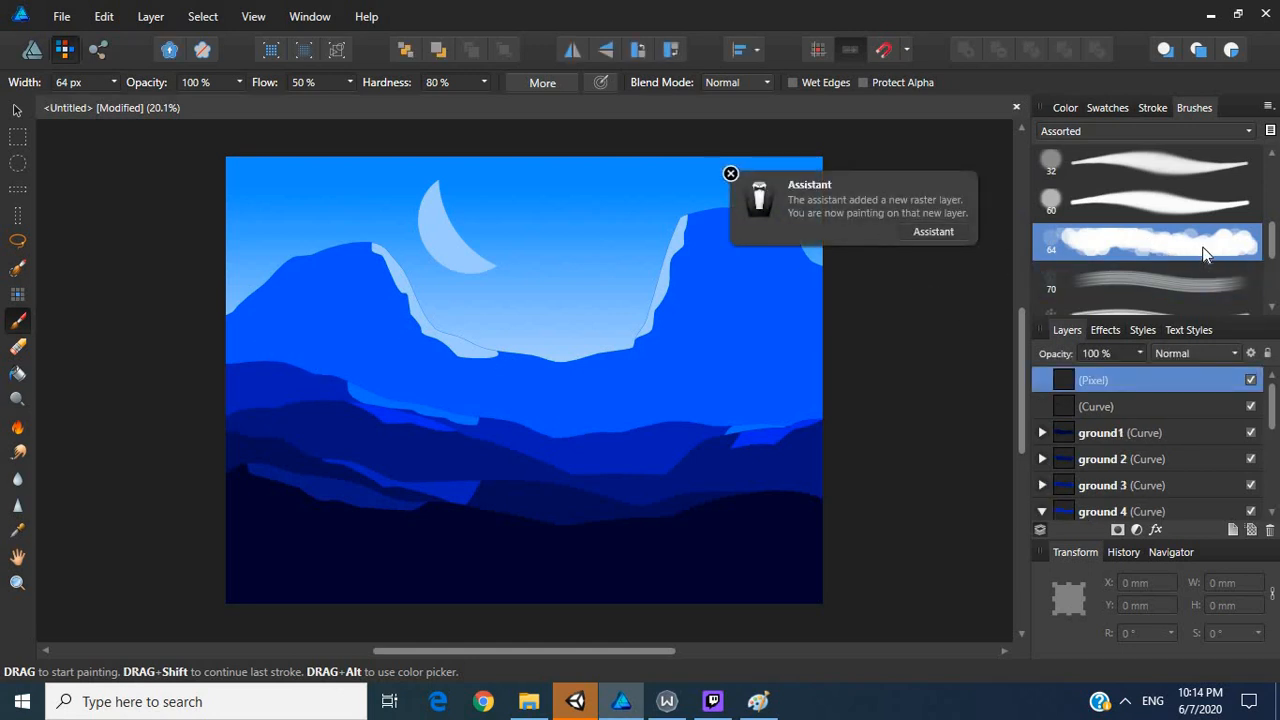
pyautogui.doubleClick(1204, 250)
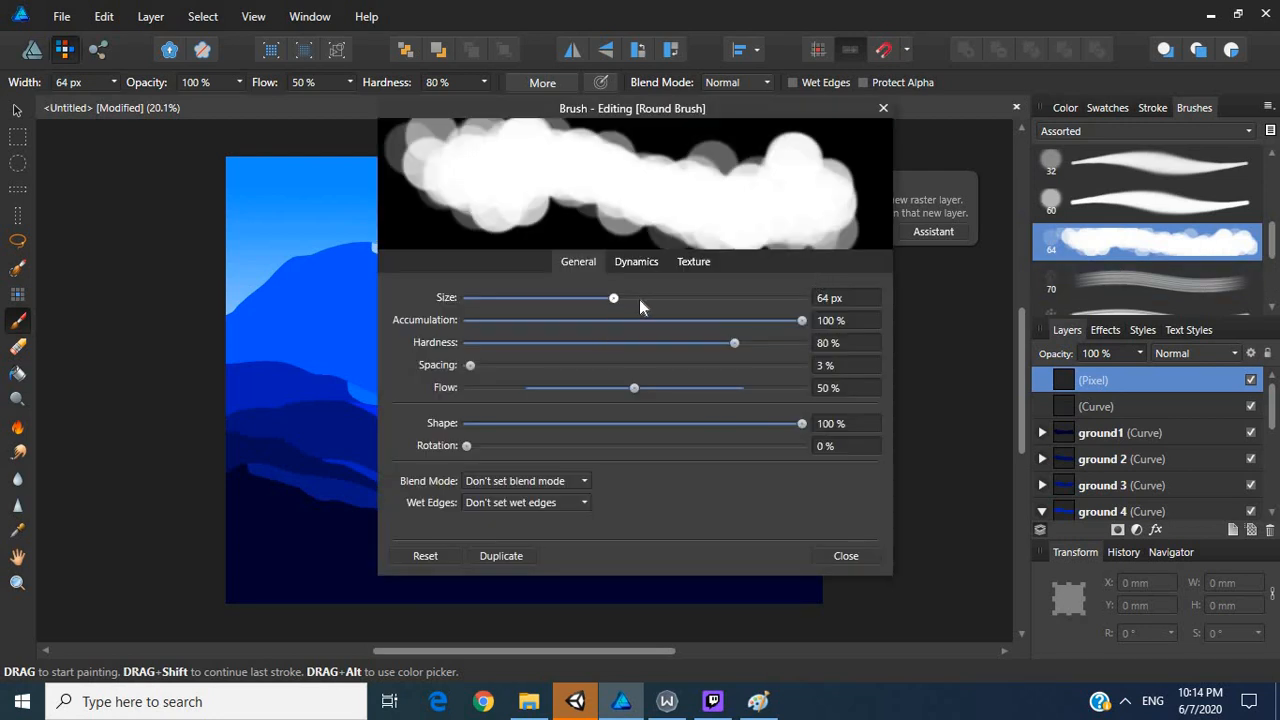
pyautogui.moveTo(646, 297); pyautogui.dragTo(735, 299)
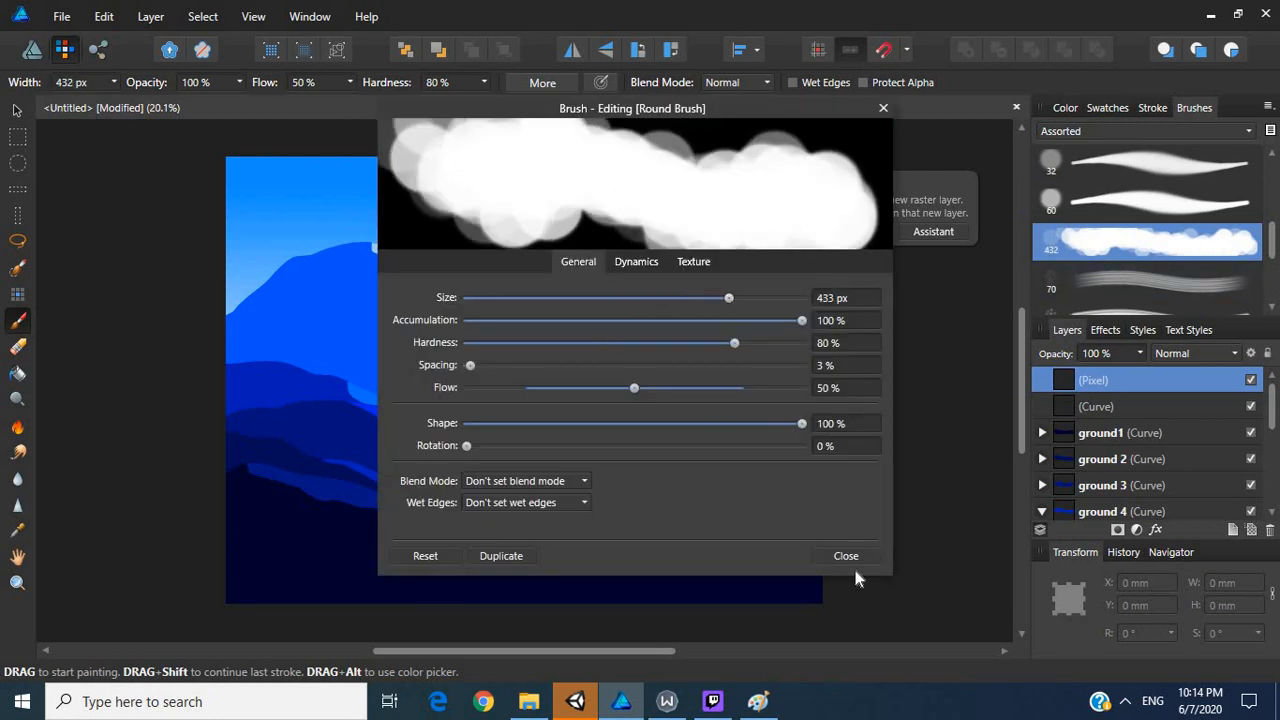
pyautogui.click(848, 556)
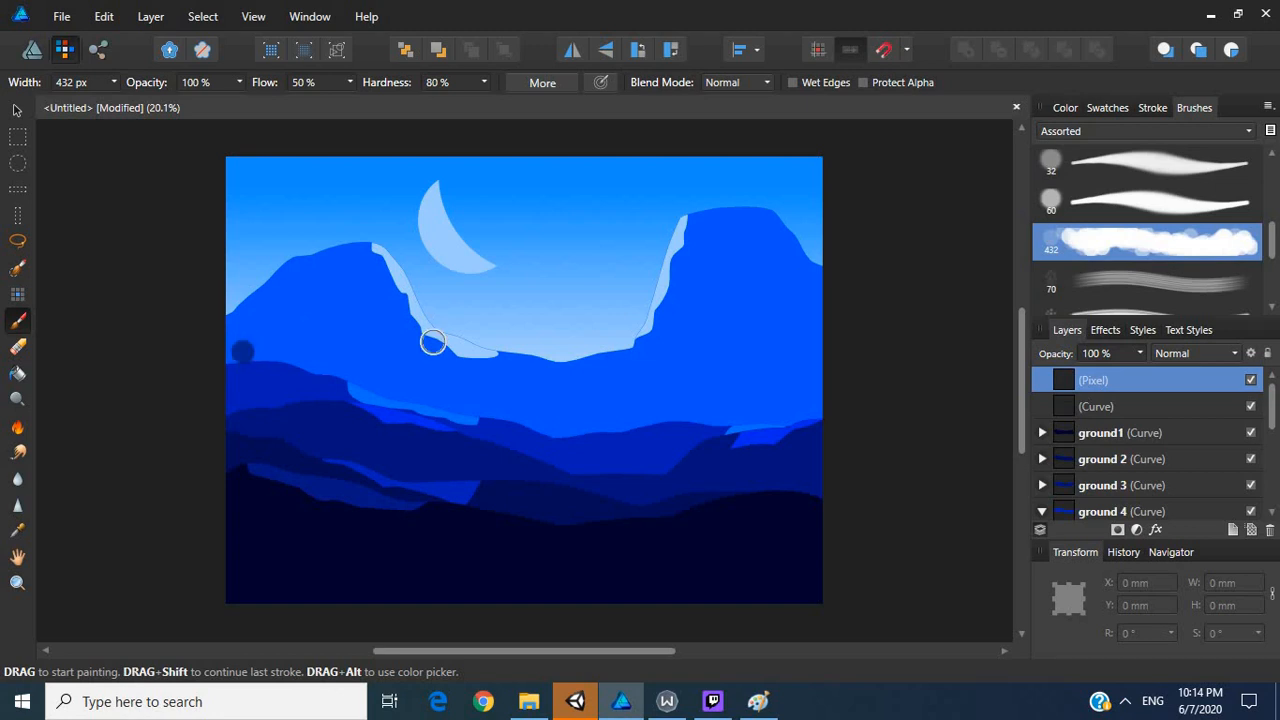
# Step: Set the brush colour to white and paint a cloud band across the canvas along the foot of the mountains
pyautogui.click(1064, 108)
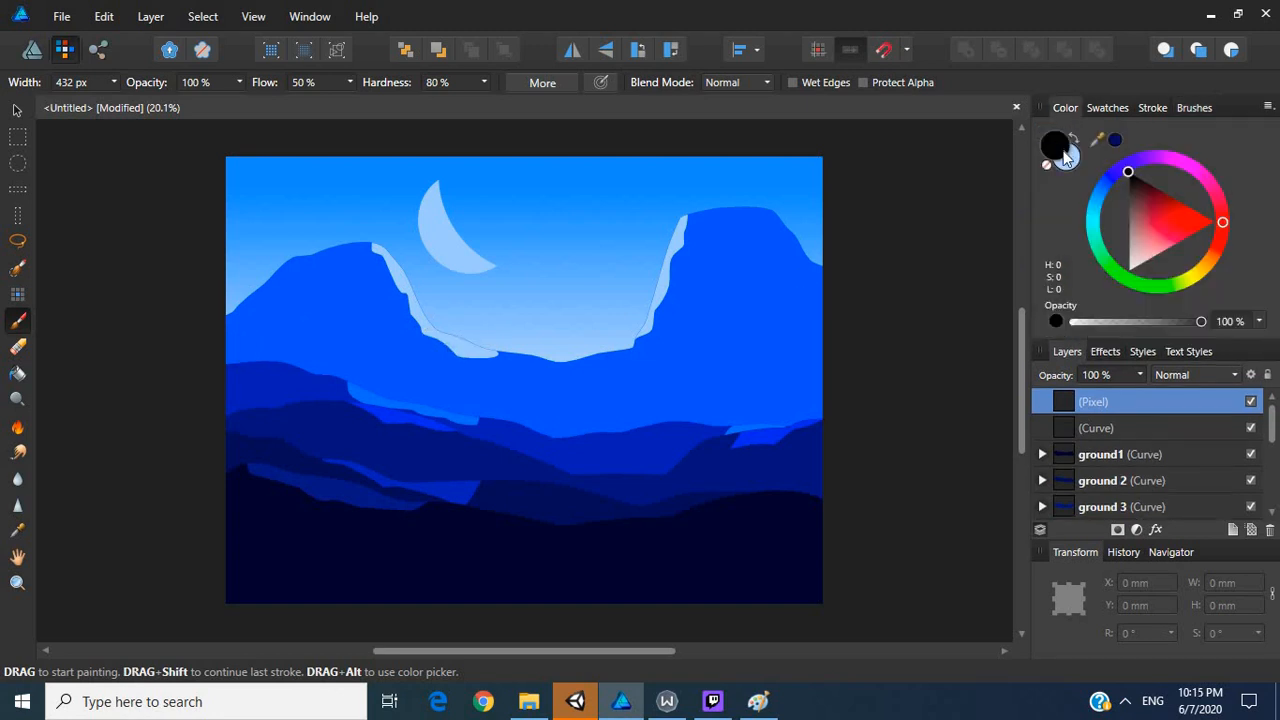
pyautogui.moveTo(1152, 228); pyautogui.dragTo(1135, 276)
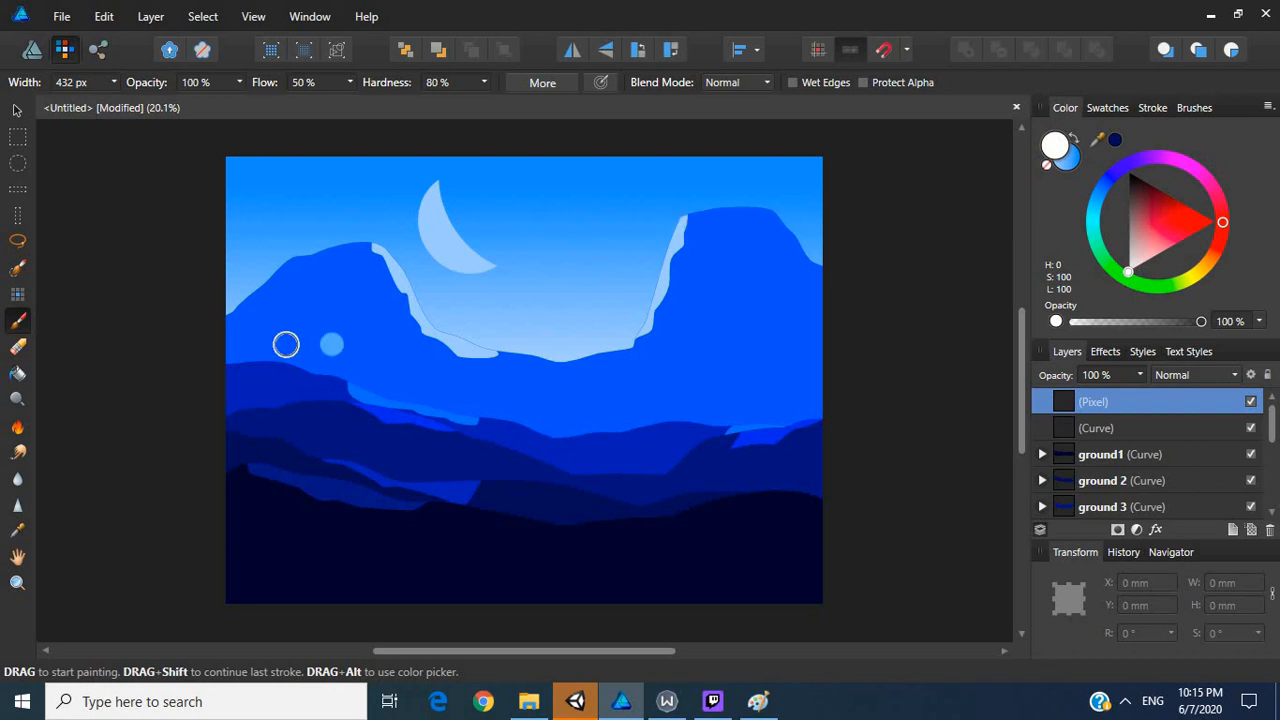
pyautogui.moveTo(243, 357)
pyautogui.mouseDown()
pyautogui.moveTo(271, 349)
pyautogui.moveTo(345, 368)
pyautogui.mouseUp()
pyautogui.moveTo(426, 404)
pyautogui.mouseDown()
pyautogui.moveTo(556, 406)
pyautogui.moveTo(613, 423)
pyautogui.moveTo(866, 417)
pyautogui.mouseUp()
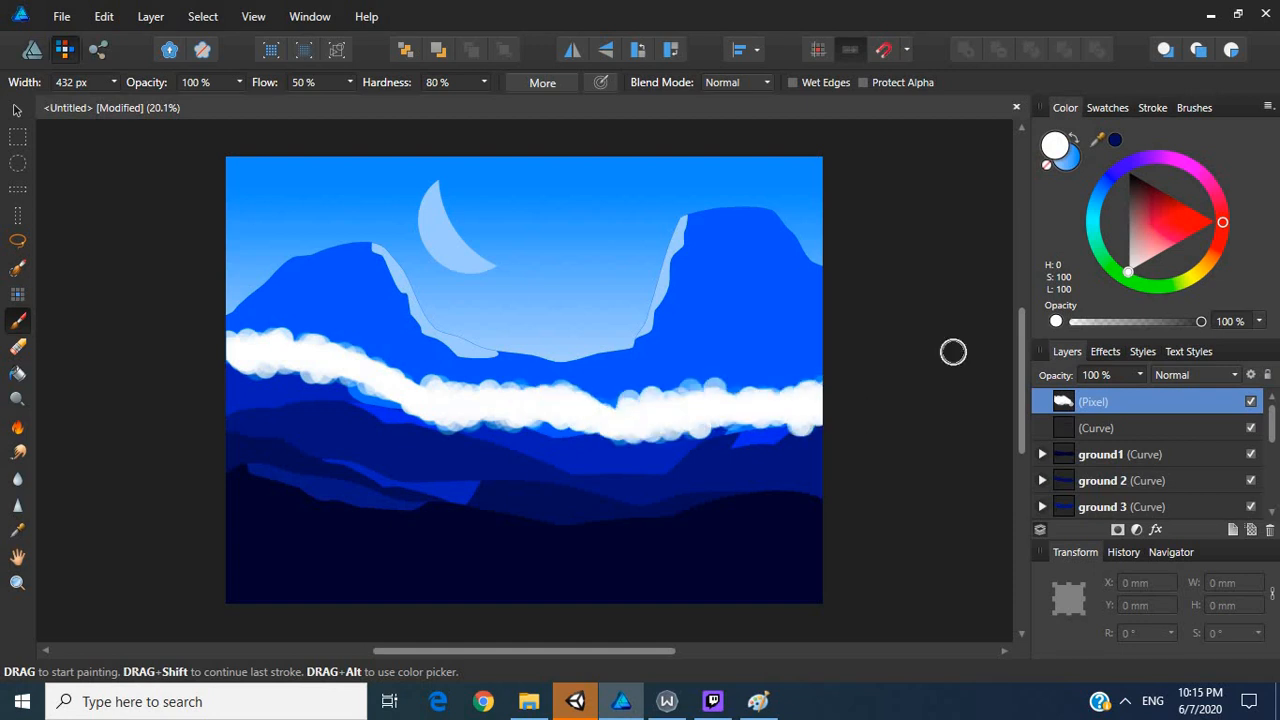
# Step: Move the painted pixel layer down to directly above the Mountains layer and set its opacity to 25%
pyautogui.moveTo(1066, 401); pyautogui.dragTo(1072, 440)
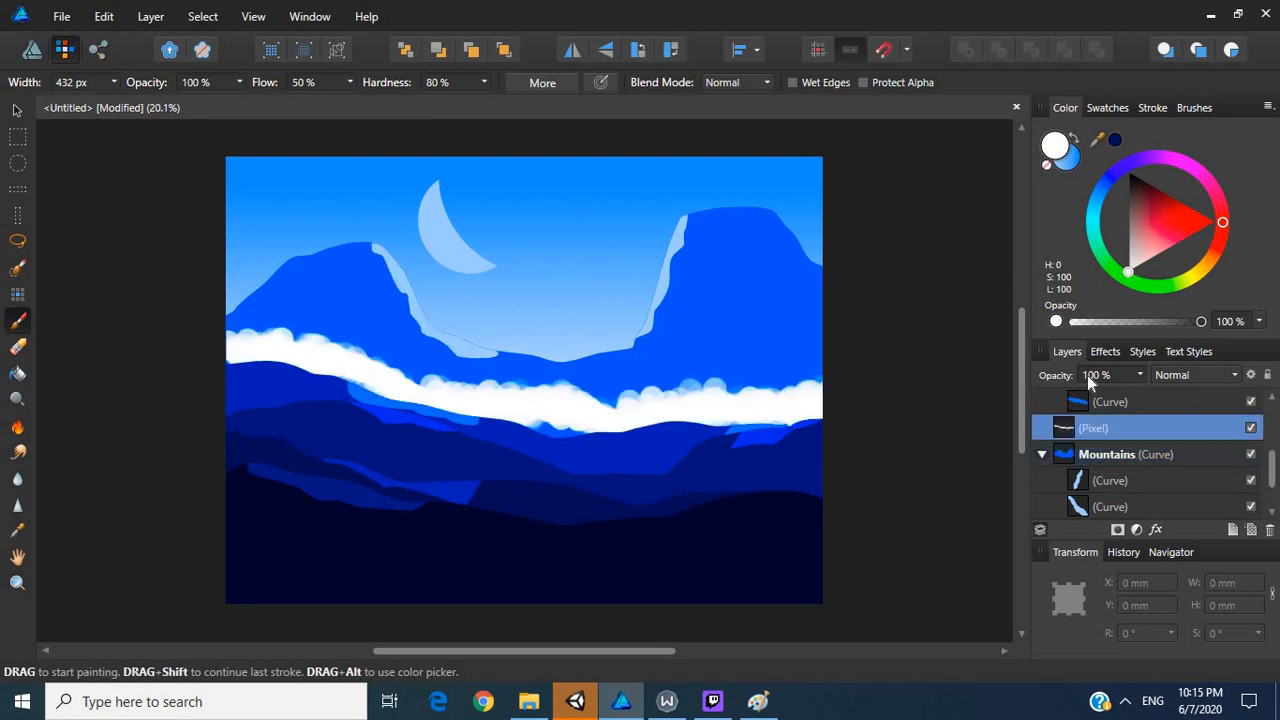
pyautogui.click(1139, 375)
pyautogui.moveTo(1143, 393); pyautogui.dragTo(1047, 405)
# Step: Set the secondary colour to white and the cloud layer's opacity to 35%
pyautogui.click(1070, 166)
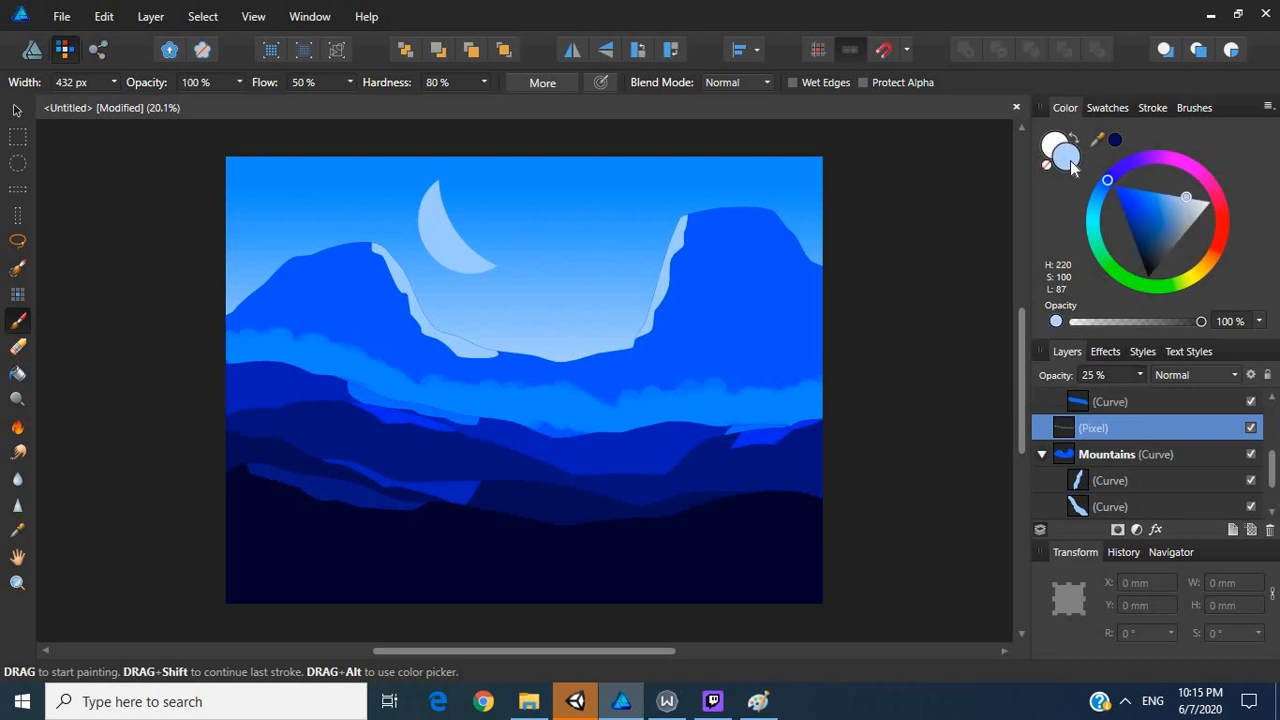
pyautogui.click(1211, 207)
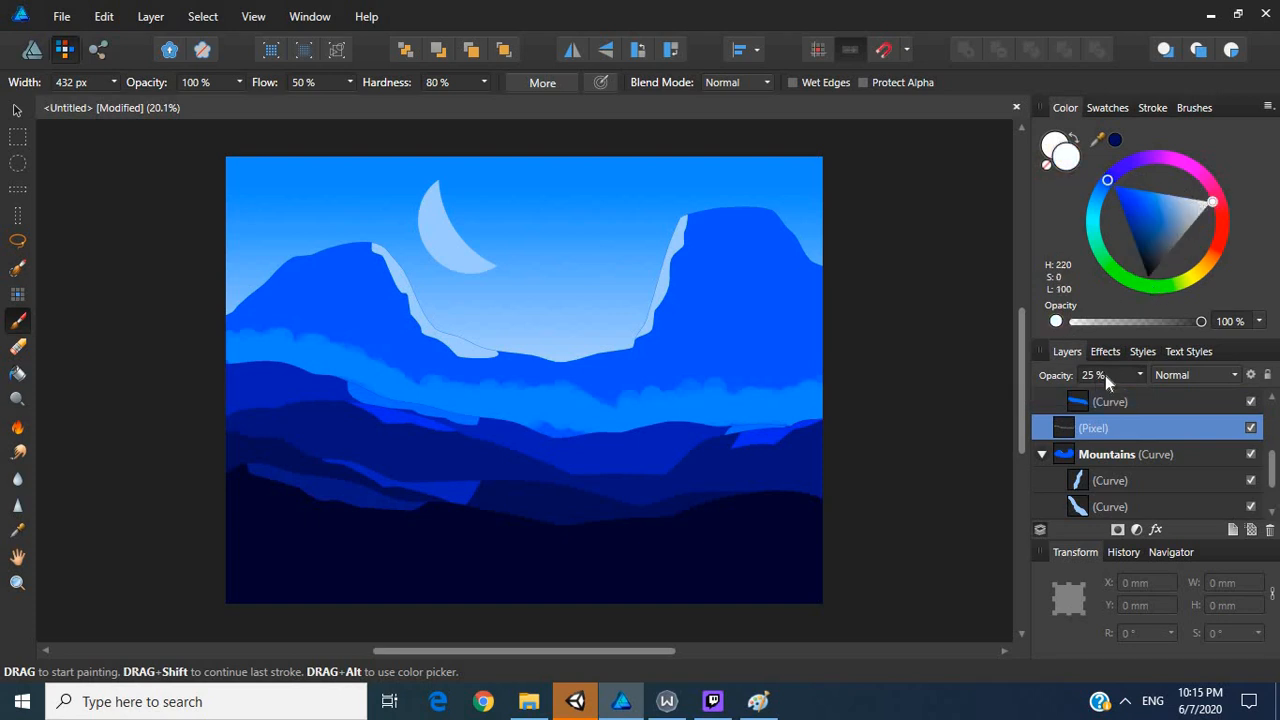
pyautogui.click(1139, 376)
pyautogui.moveTo(1145, 396); pyautogui.dragTo(1158, 395)
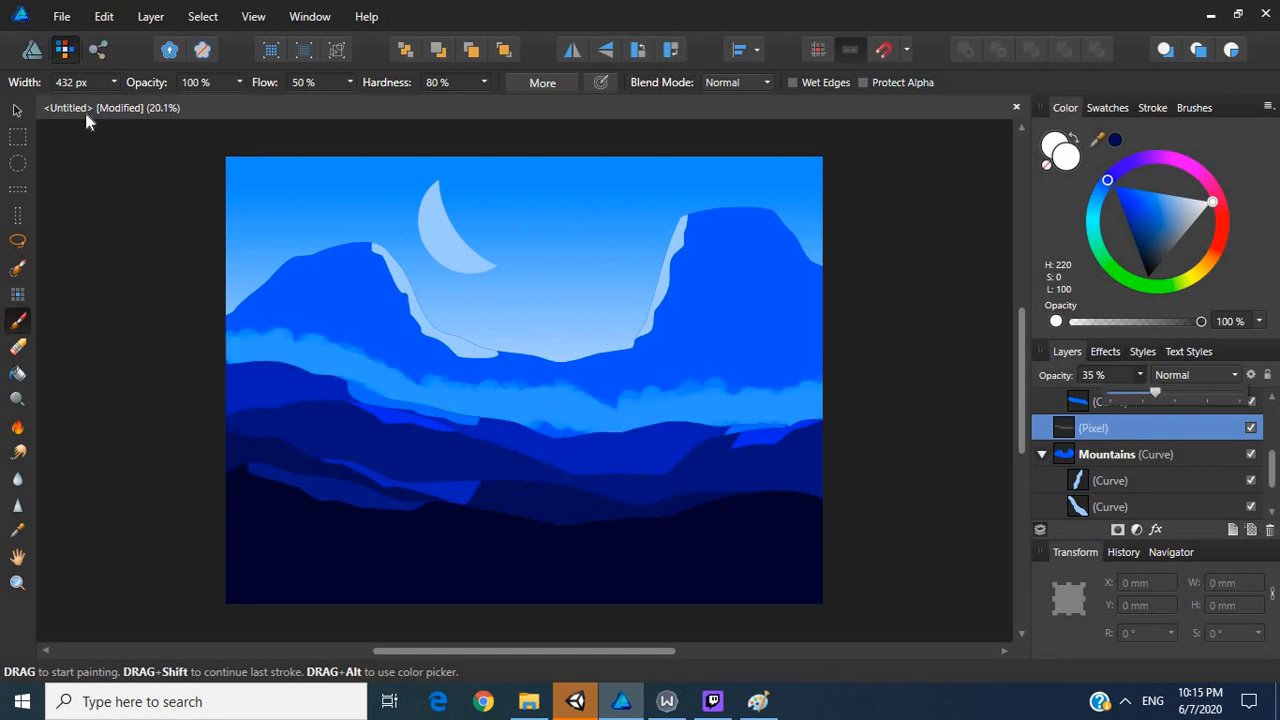
# Step: Shift the cloud band lower and scale it to about 882 by 179 mm, spanning the canvas width, with its opacity at 12%
pyautogui.click(17, 112)
pyautogui.moveTo(557, 422); pyautogui.dragTo(568, 435)
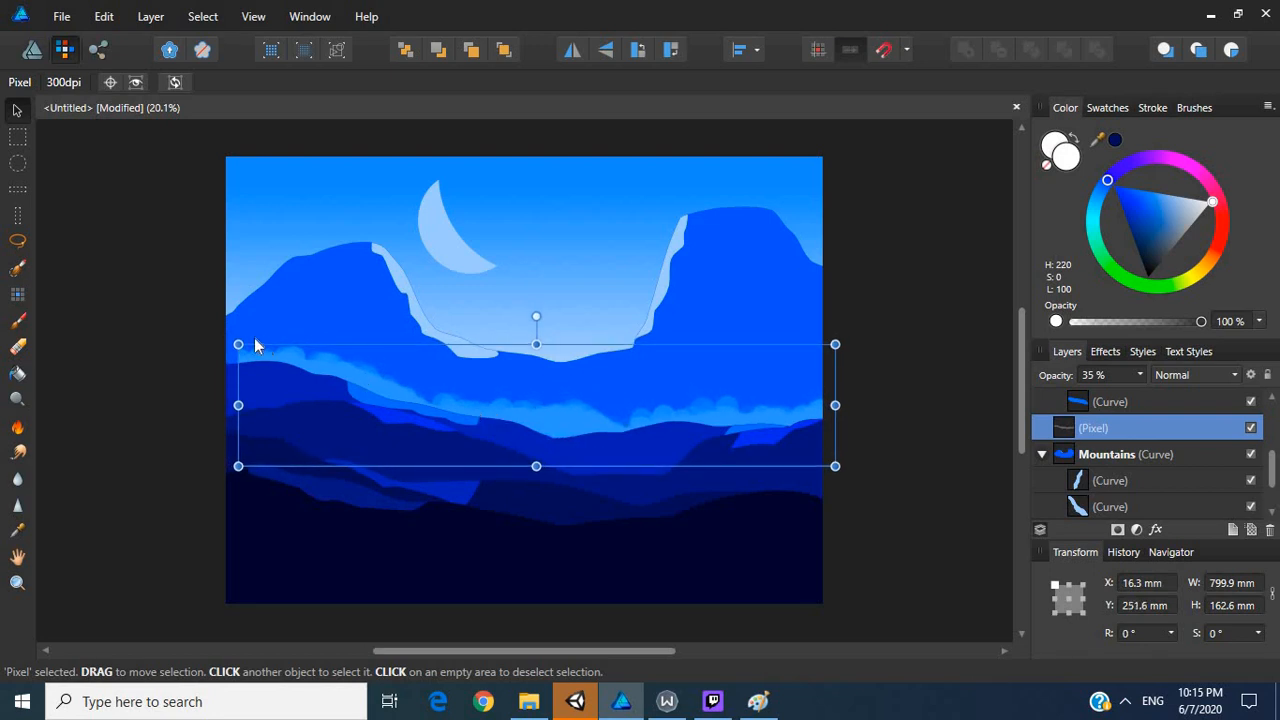
pyautogui.moveTo(238, 344); pyautogui.dragTo(178, 332)
pyautogui.moveTo(479, 396); pyautogui.dragTo(474, 400)
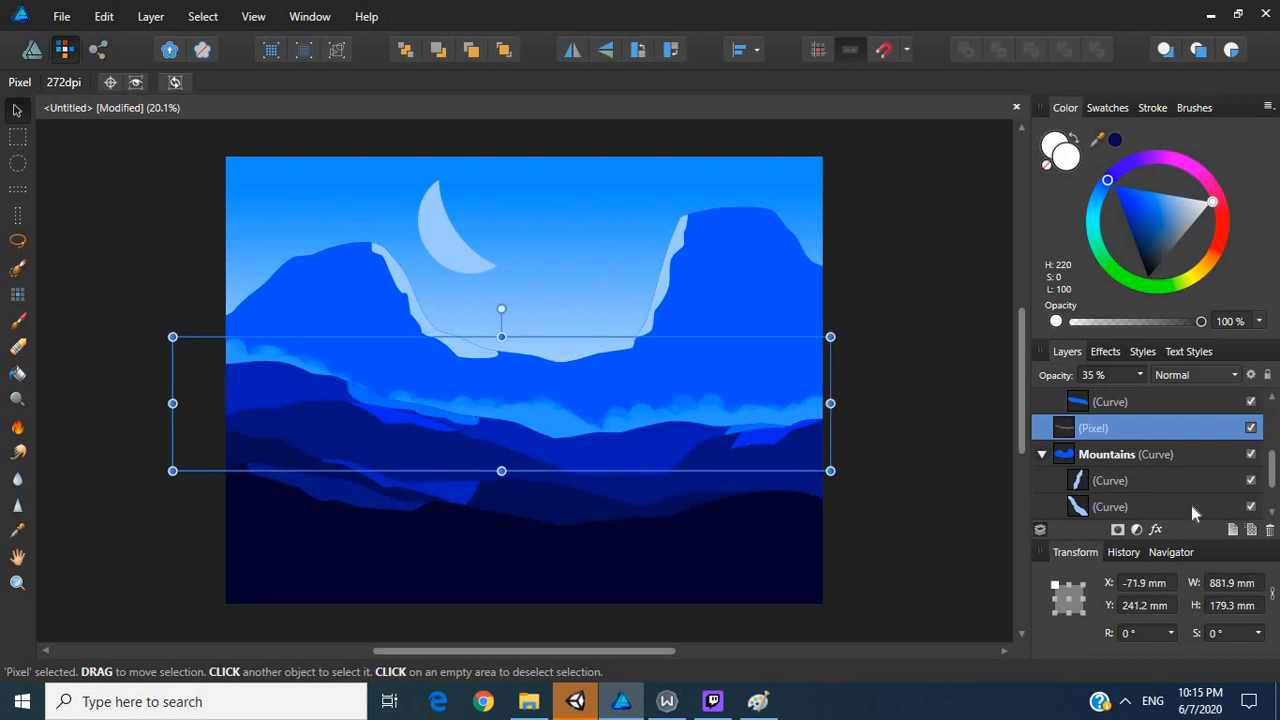
pyautogui.click(1140, 375)
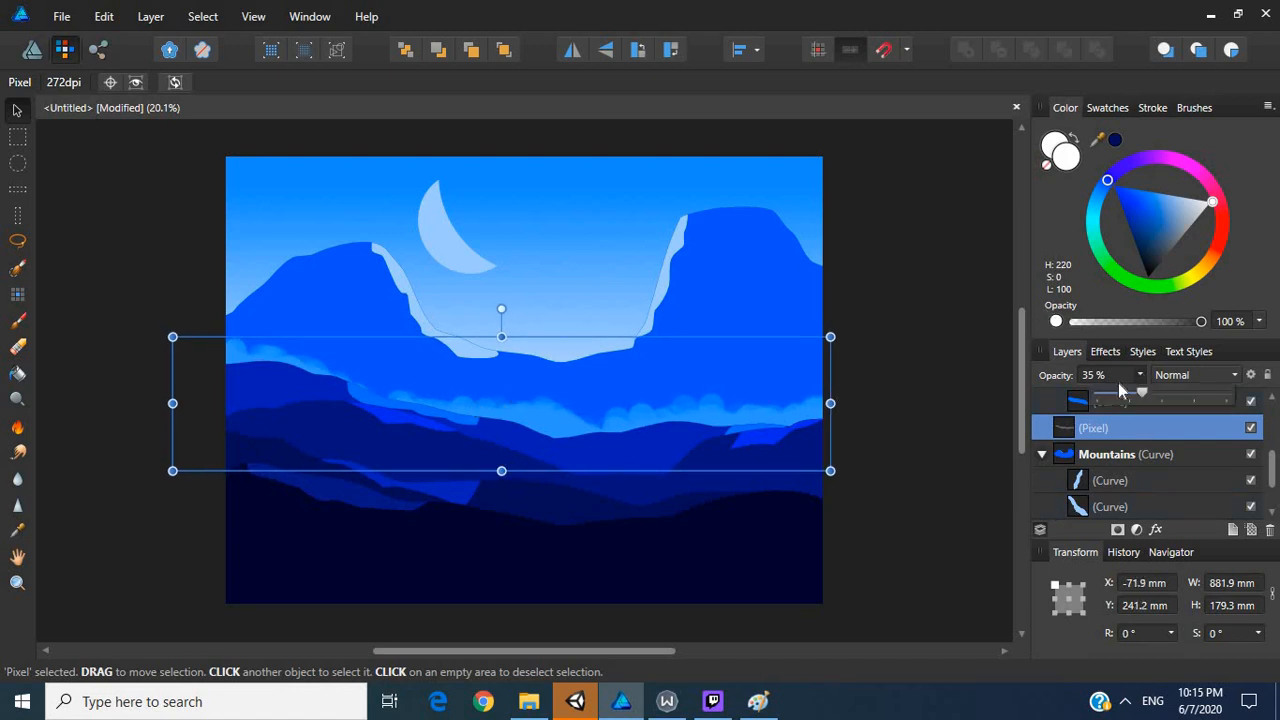
pyautogui.moveTo(1135, 398); pyautogui.dragTo(1113, 397)
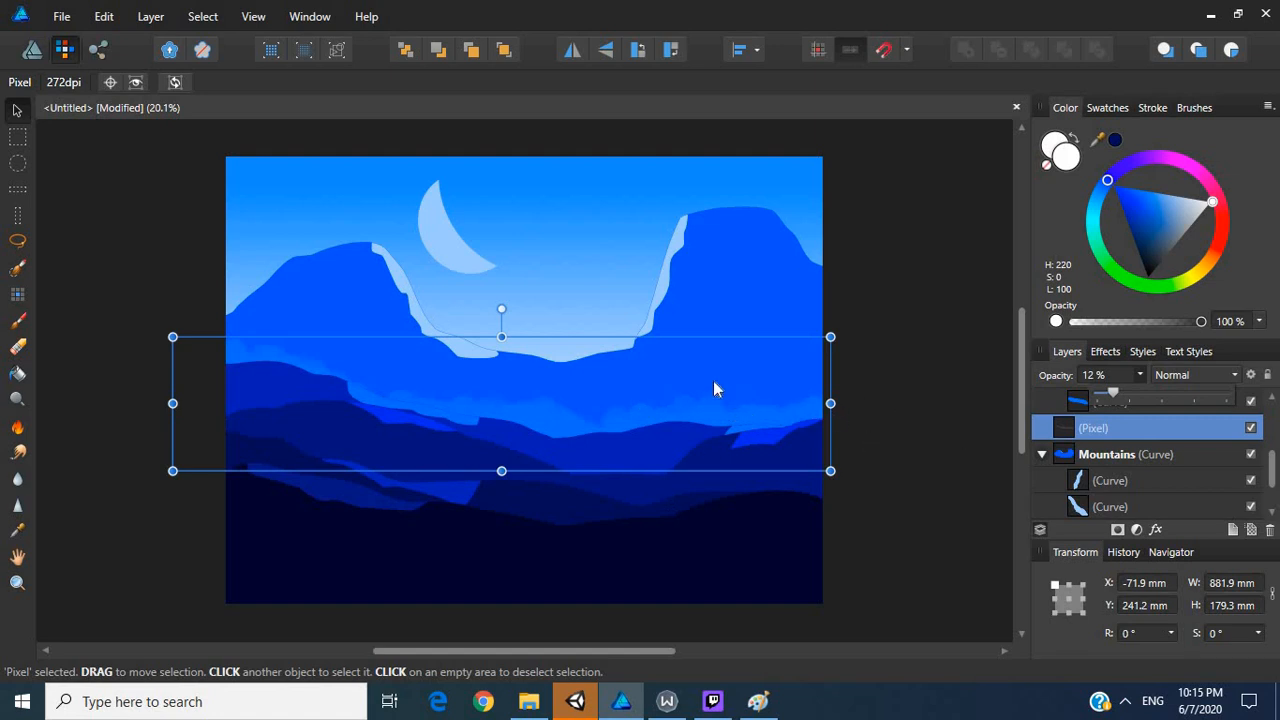
pyautogui.press('space')
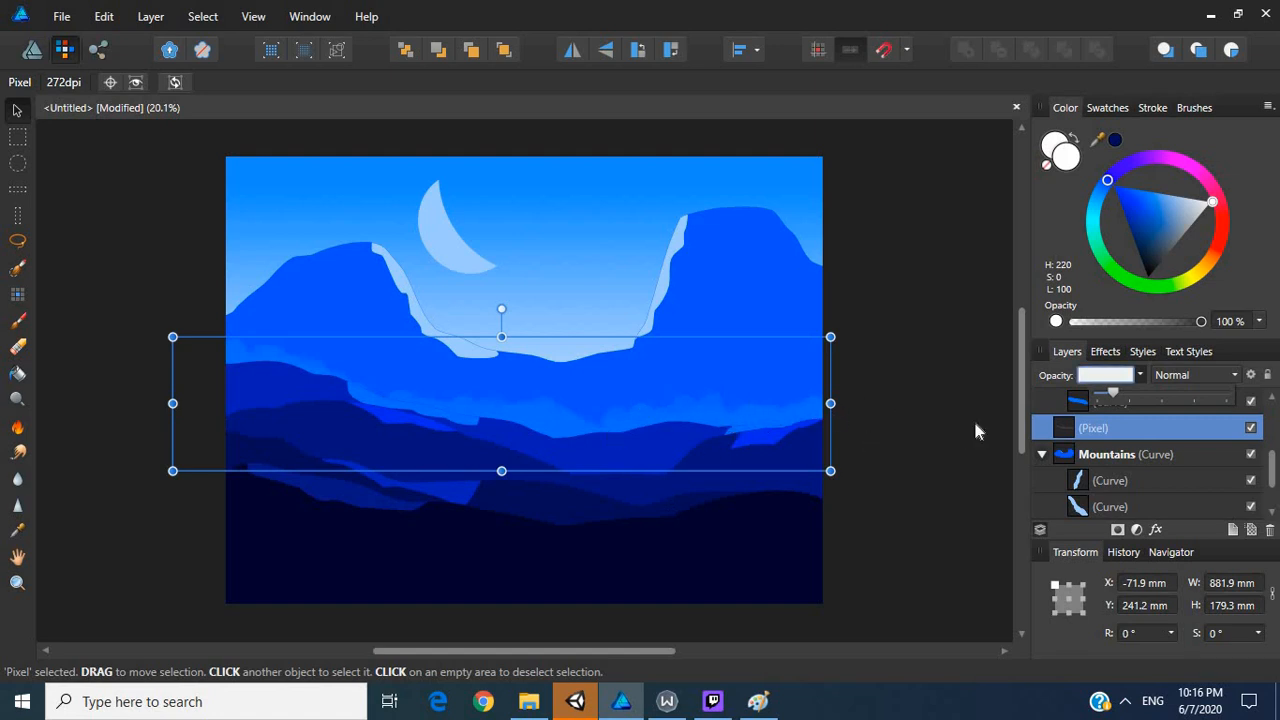
pyautogui.click(675, 404)
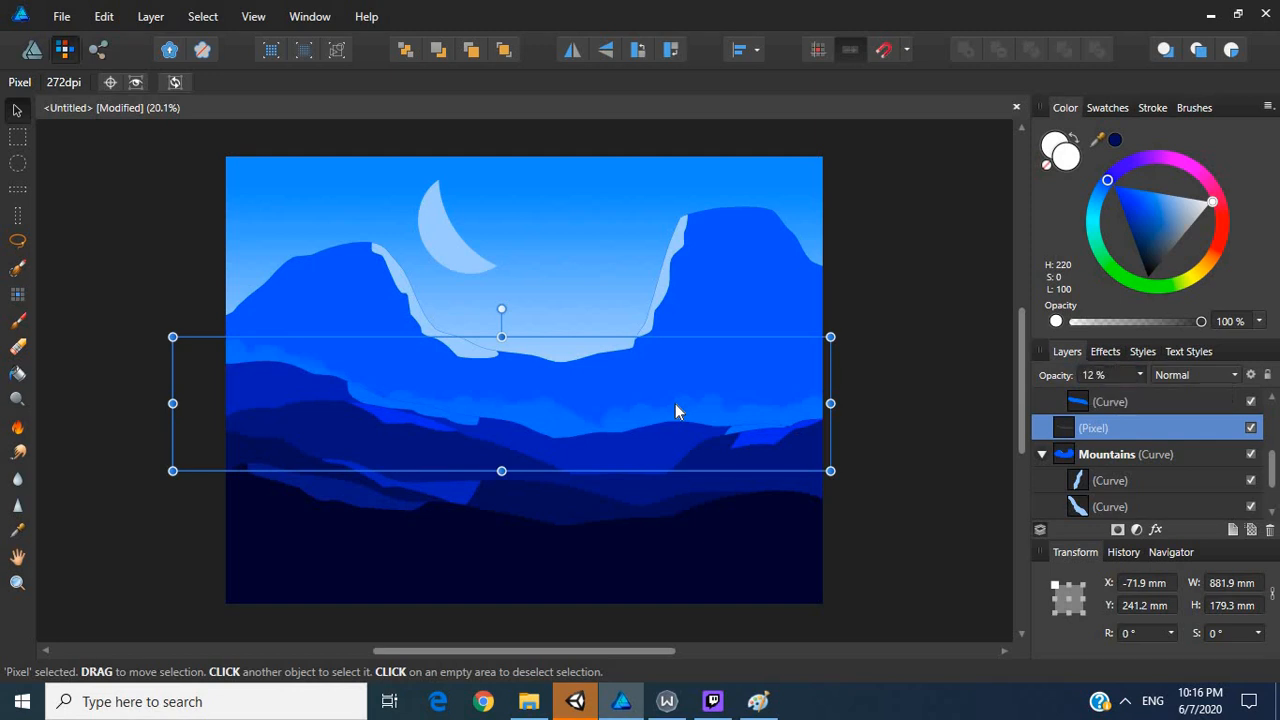
pyautogui.press('alt')
pyautogui.scroll(3, 1123, 431)
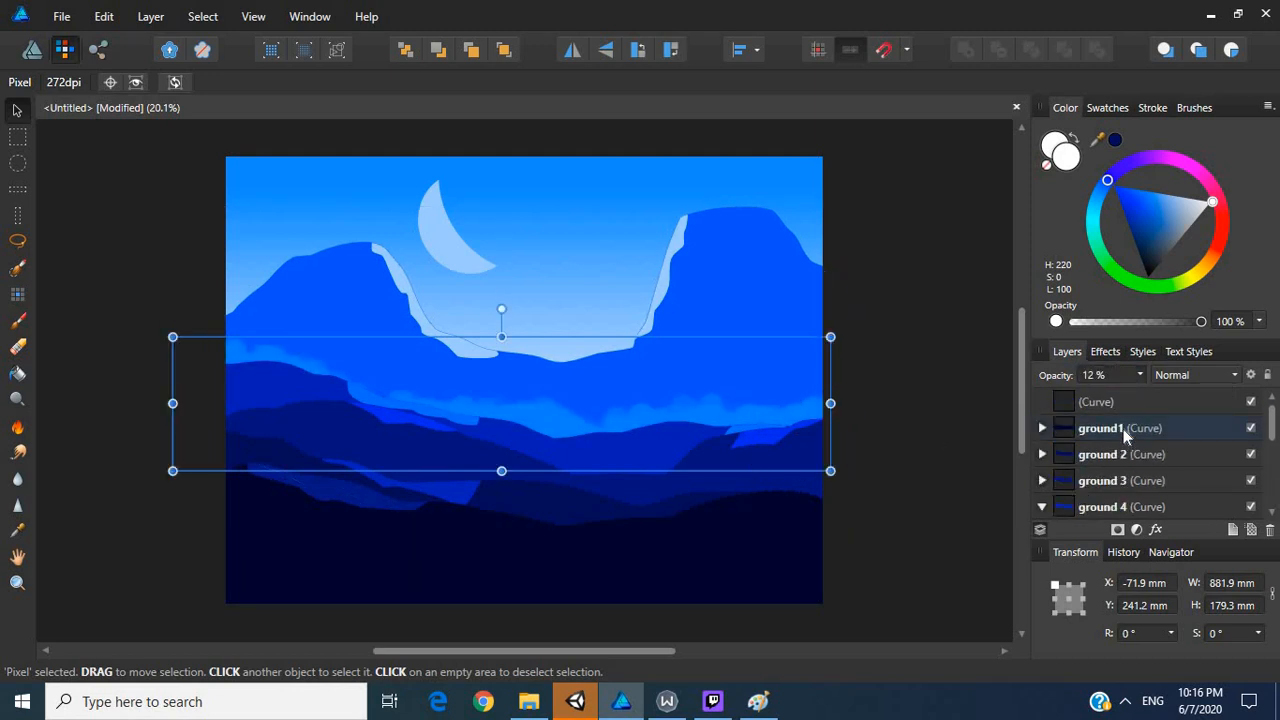
pyautogui.click(1065, 404)
pyautogui.scroll(-1, 1080, 430)
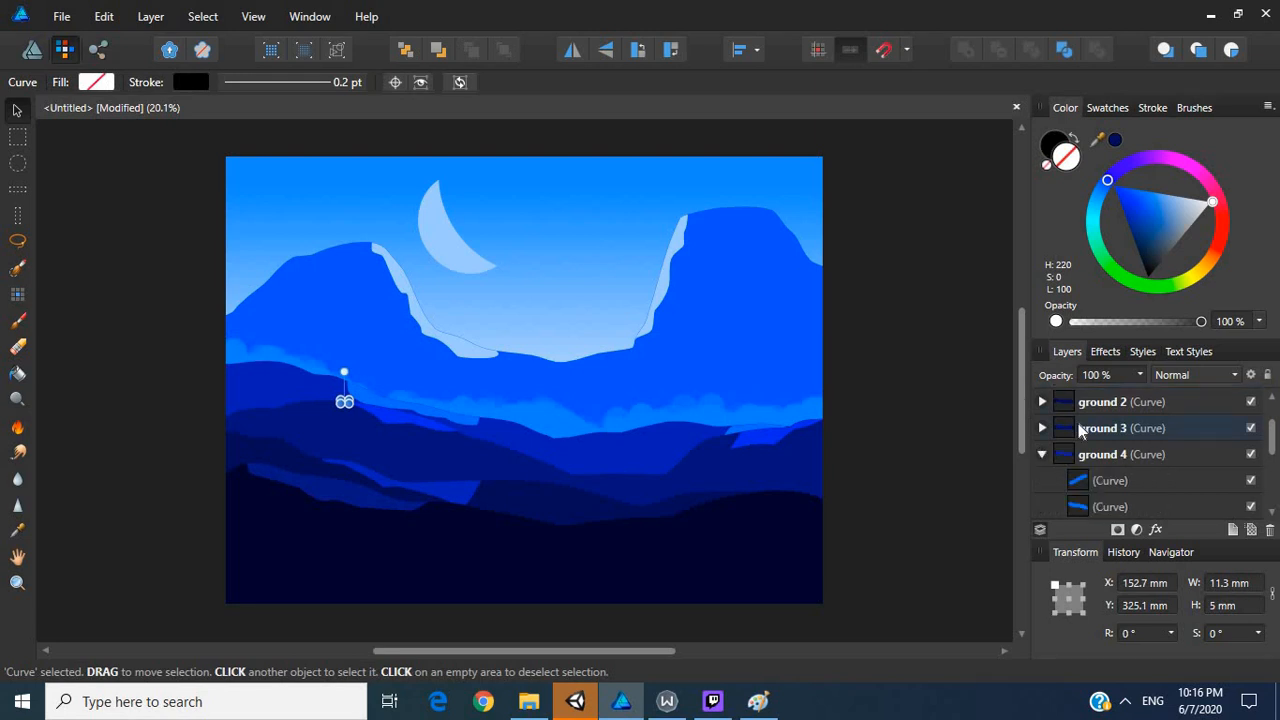
pyautogui.scroll(1, 1080, 430)
pyautogui.click(1042, 428)
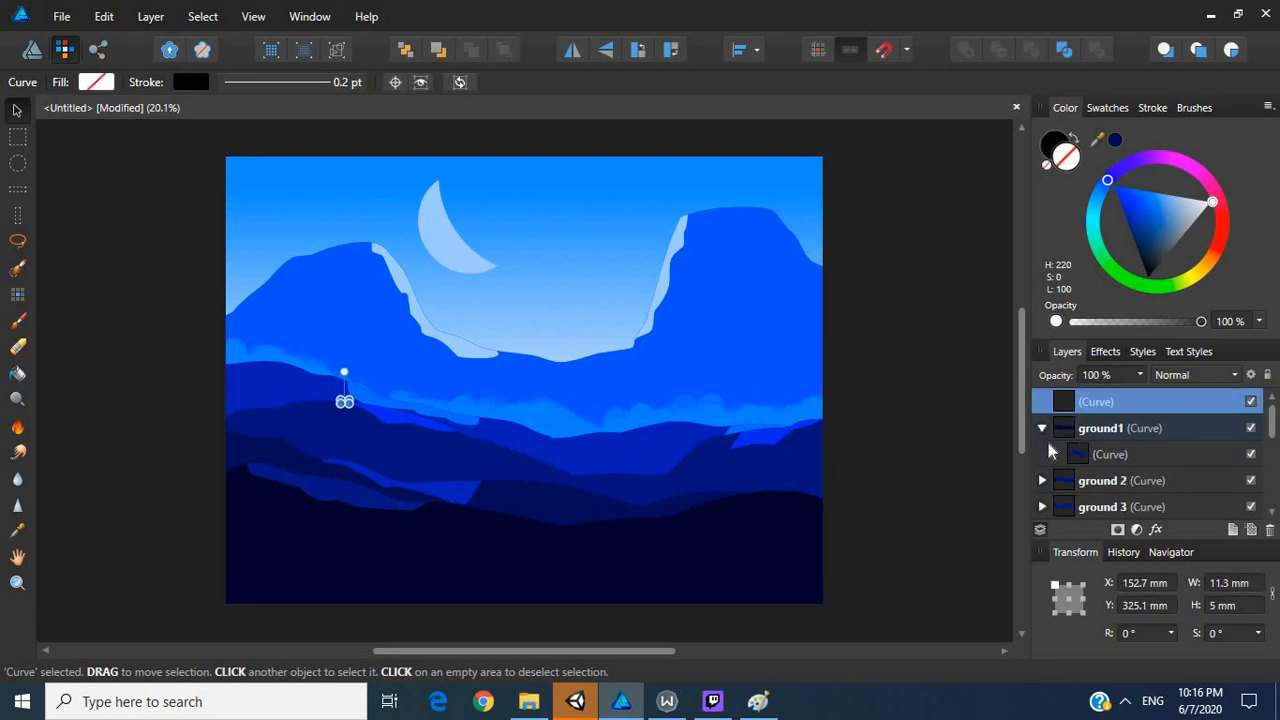
pyautogui.scroll(-2, 1048, 443)
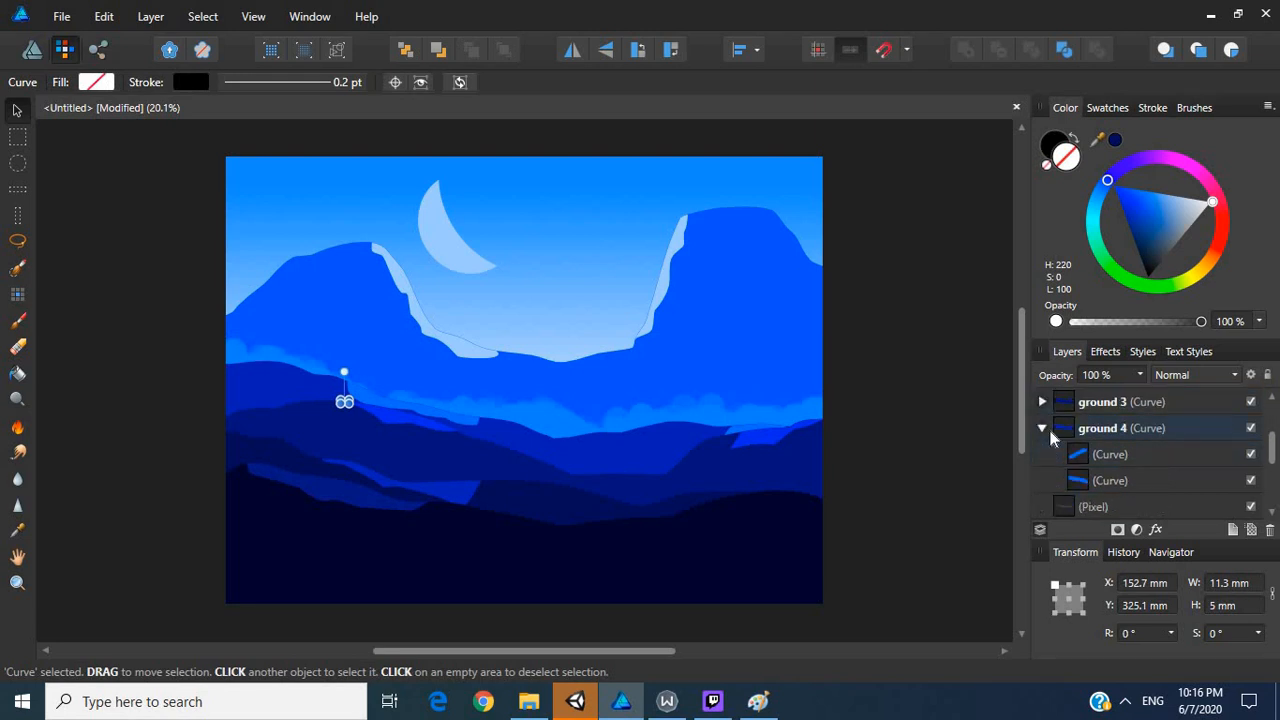
pyautogui.scroll(-3, 1060, 445)
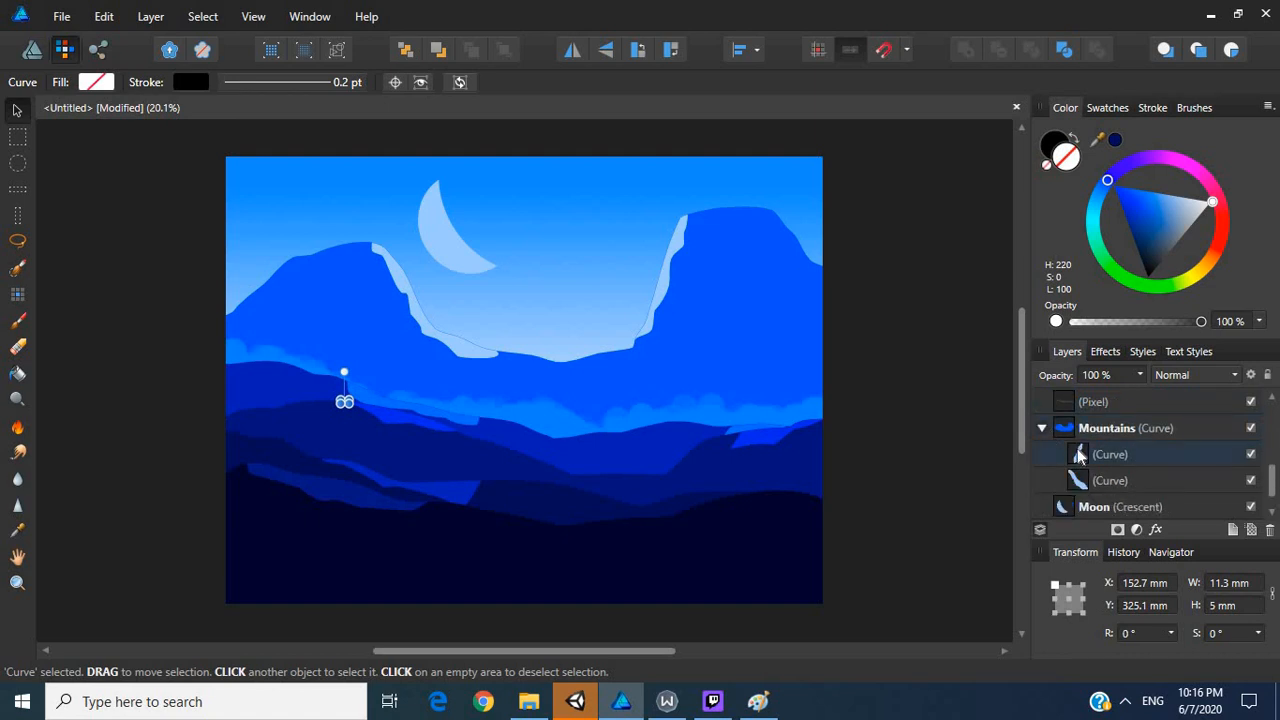
pyautogui.scroll(1, 1075, 455)
pyautogui.click(1066, 430)
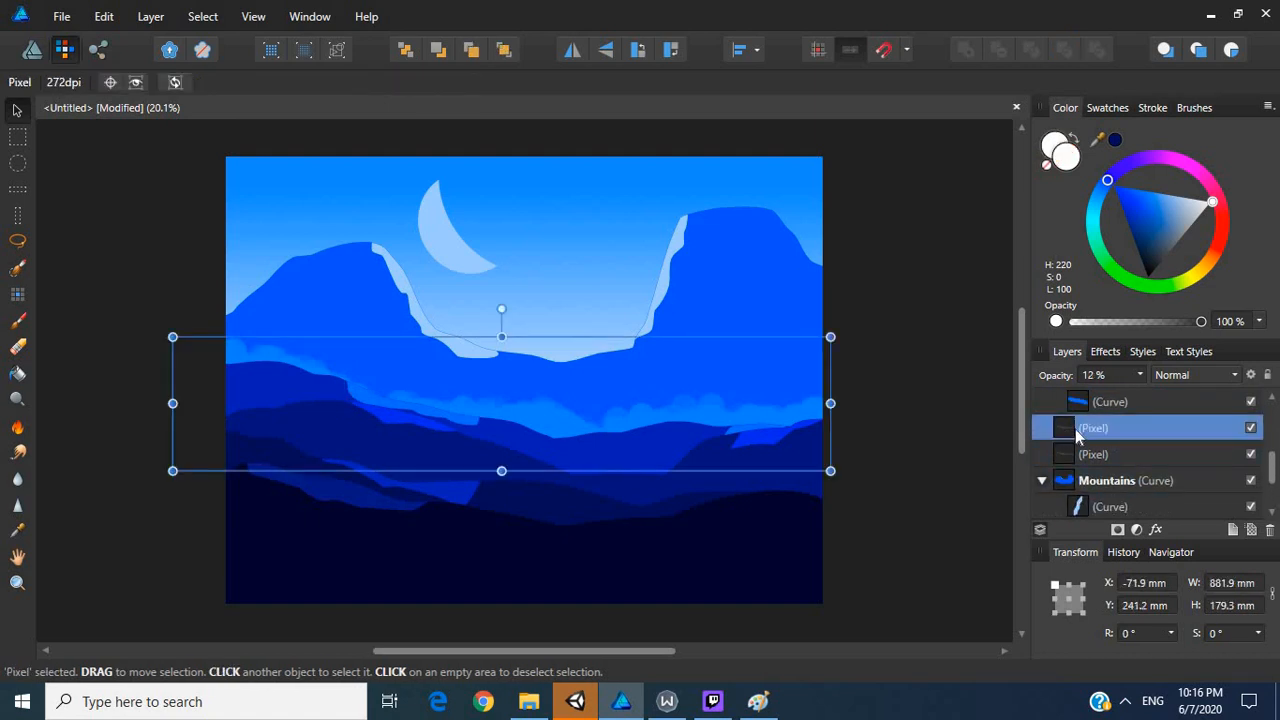
pyautogui.moveTo(1077, 434)
pyautogui.mouseDown()
pyautogui.moveTo(1080, 398)
pyautogui.moveTo(1083, 450)
pyautogui.mouseUp()
pyautogui.moveTo(1064, 428)
pyautogui.mouseDown()
pyautogui.moveTo(1066, 414)
pyautogui.moveTo(1069, 431)
pyautogui.mouseUp()
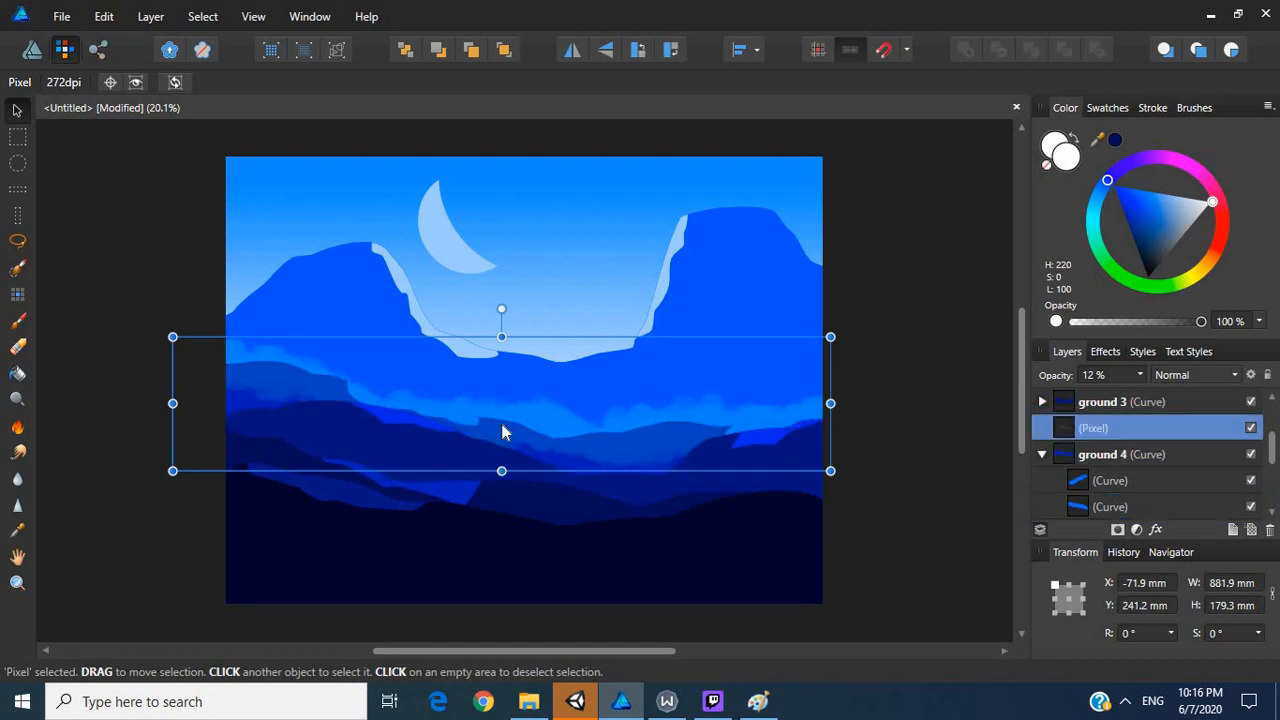
pyautogui.moveTo(503, 429); pyautogui.dragTo(487, 475)
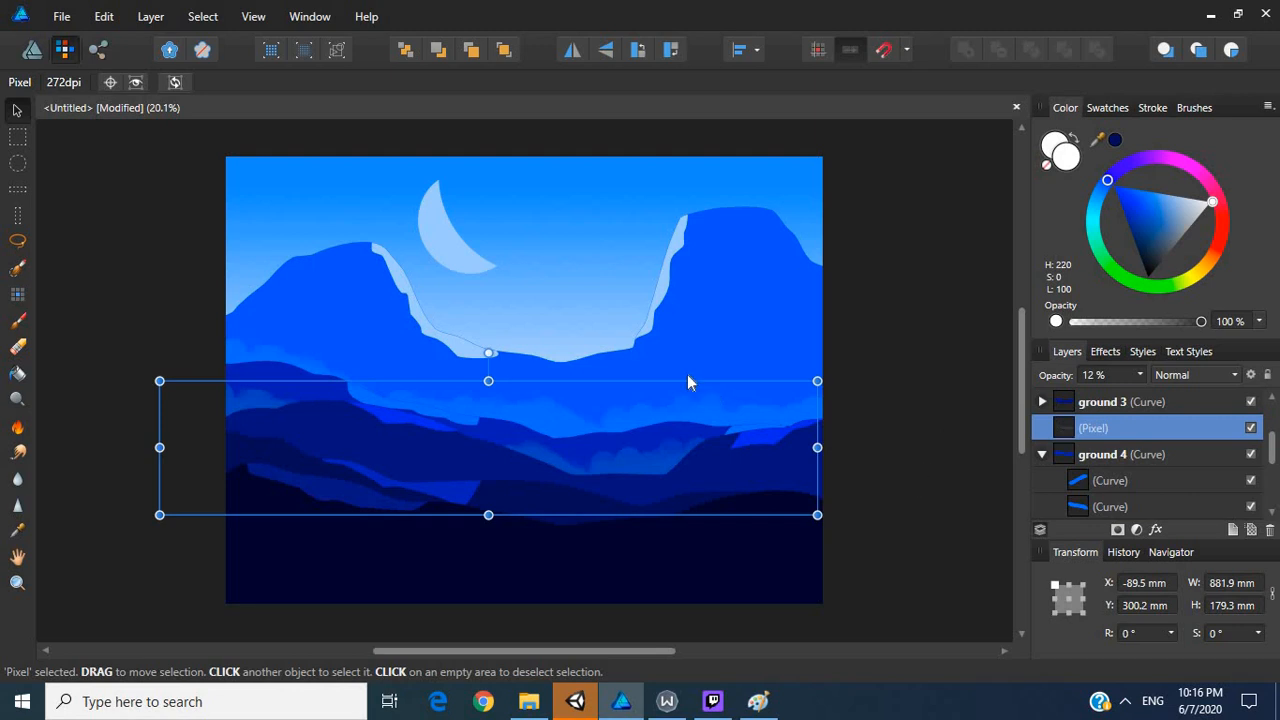
pyautogui.press('Delete')
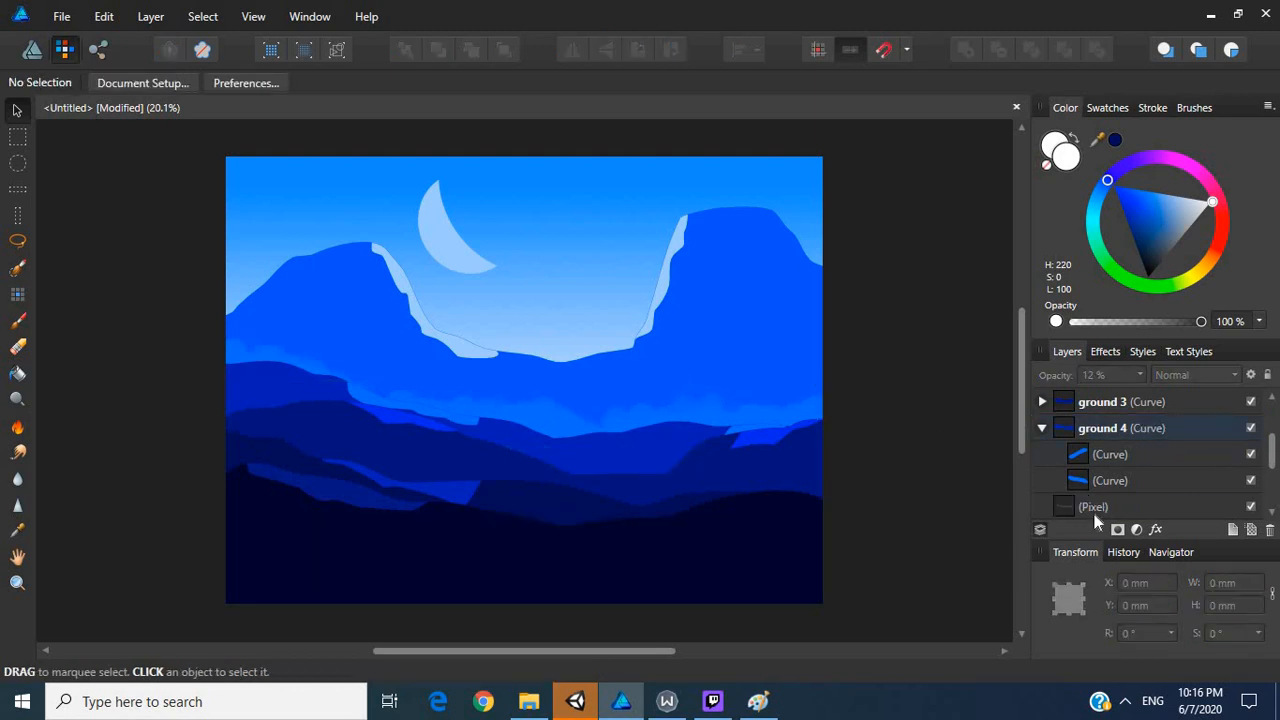
# Step: Delete the tiny stray unfilled curve at the top of the layer stack, above ground1
pyautogui.scroll(3, 1094, 514)
pyautogui.scroll(-1, 1094, 514)
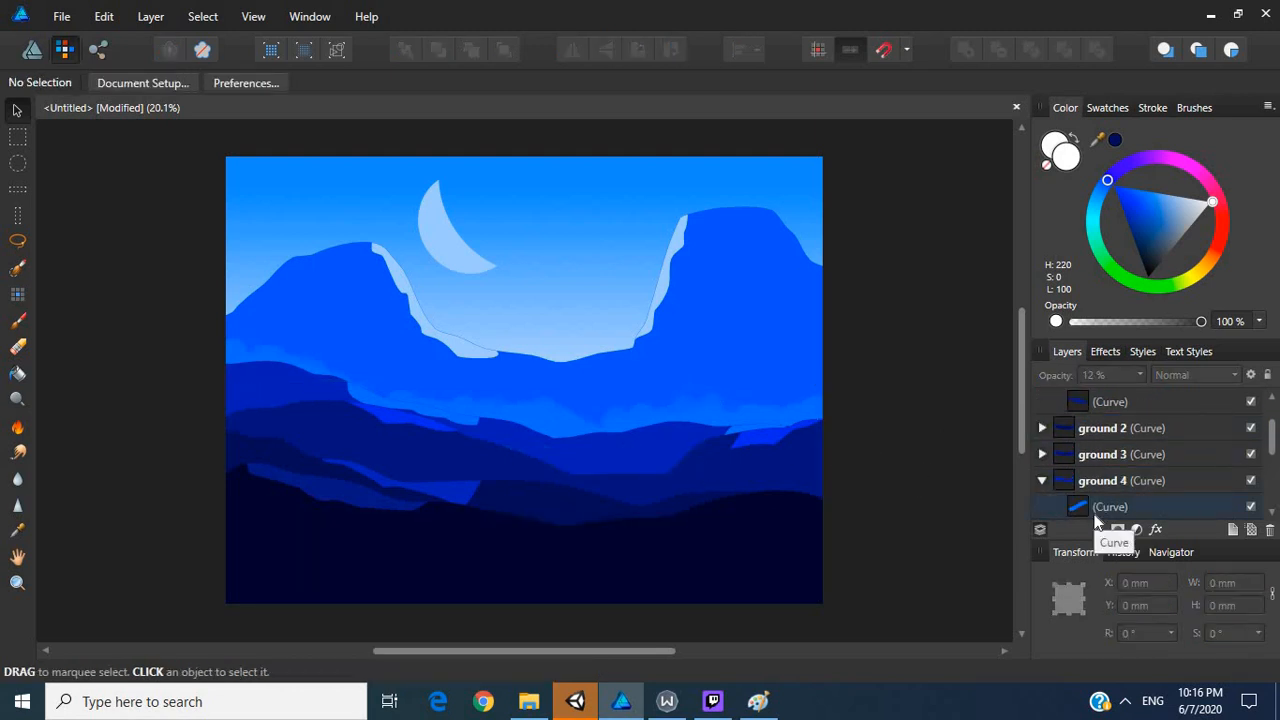
pyautogui.rightClick(1095, 510)
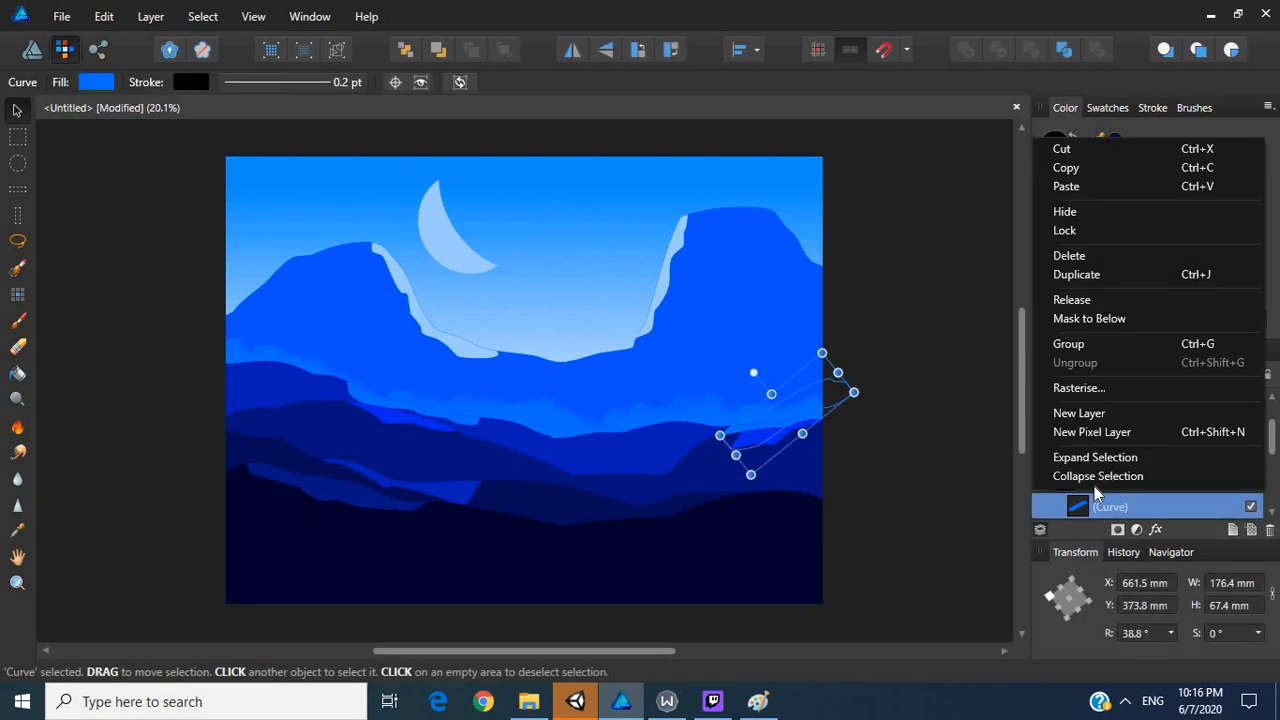
pyautogui.click(908, 471)
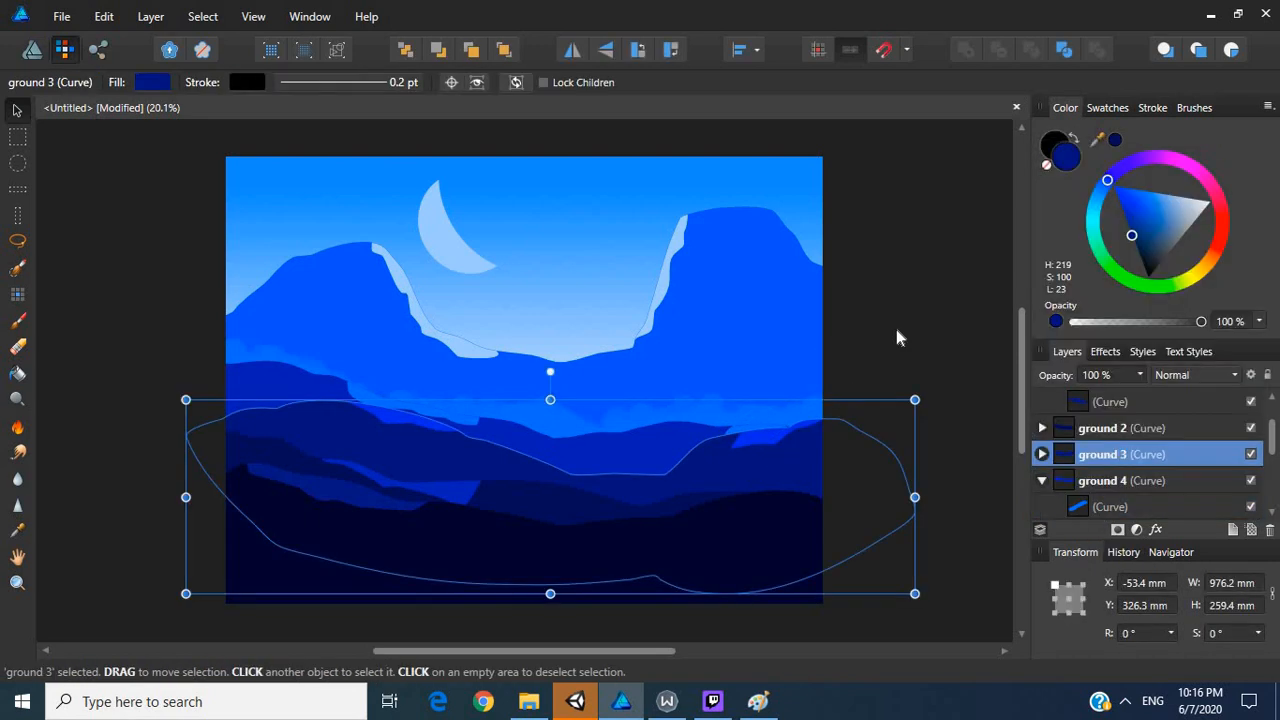
pyautogui.click(896, 337)
pyautogui.scroll(-1, 1090, 476)
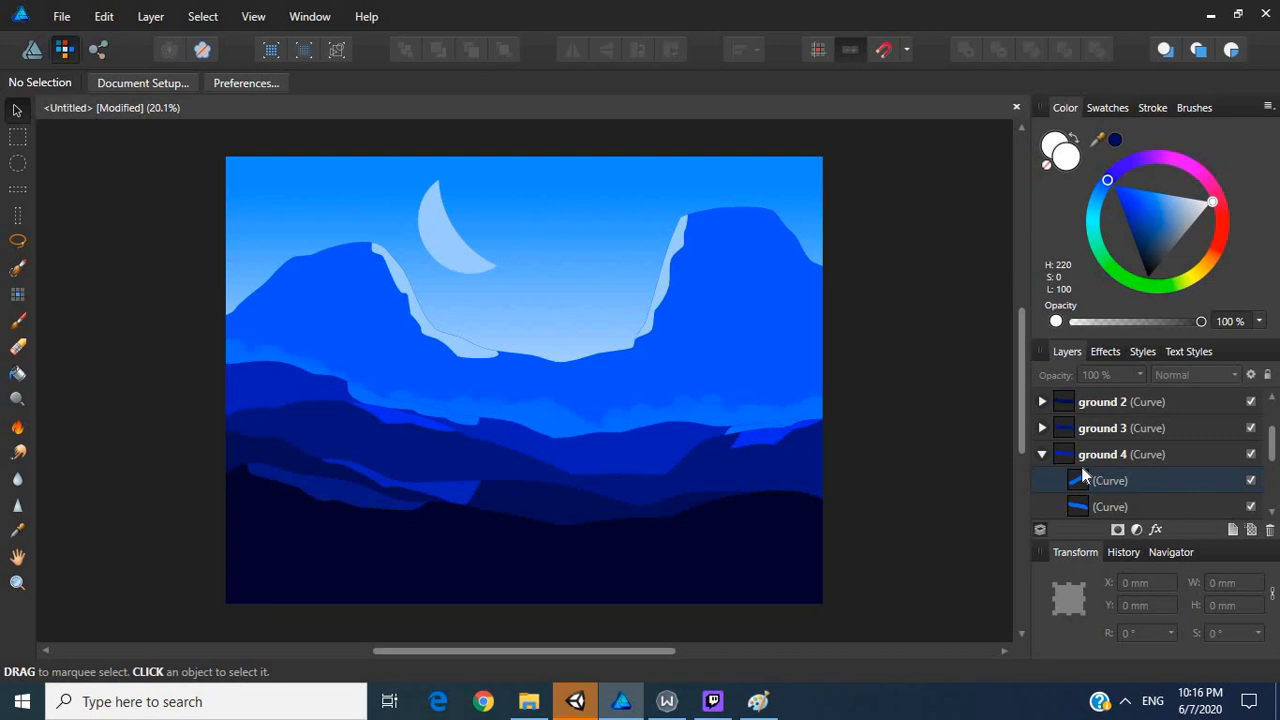
pyautogui.moveTo(1085, 477); pyautogui.dragTo(1084, 393)
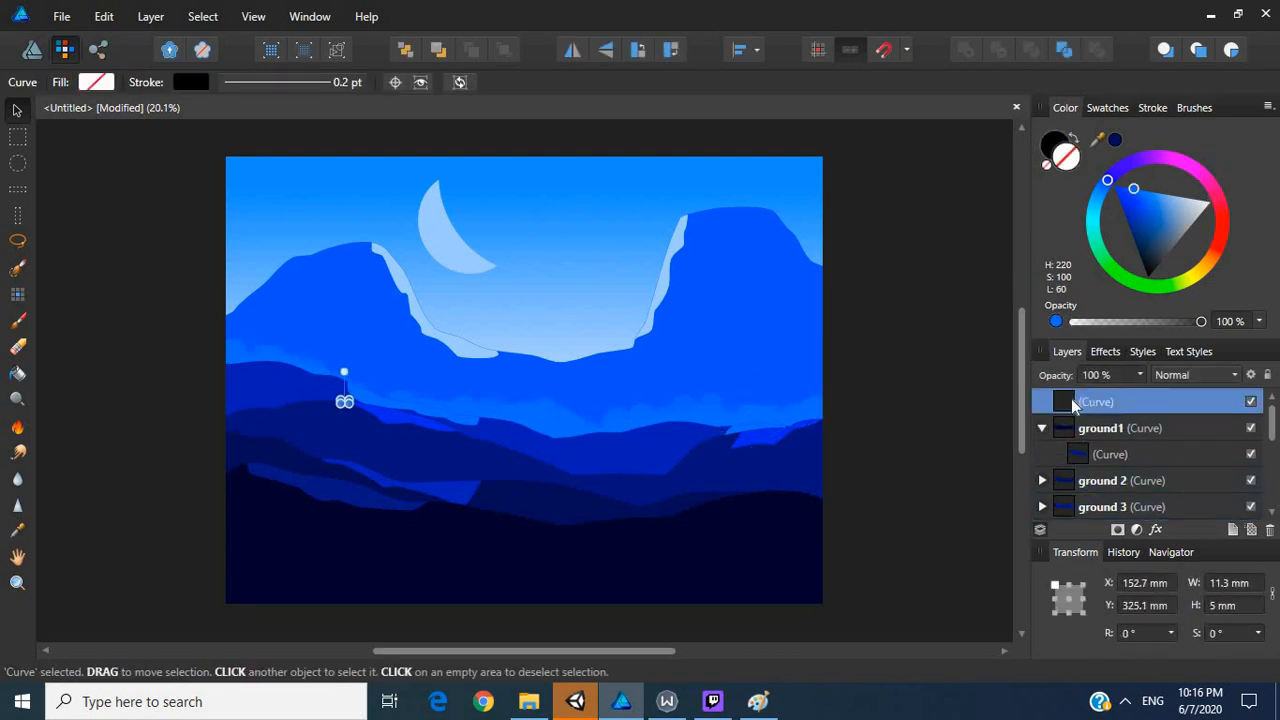
pyautogui.hotkey('ctrl', 'z')
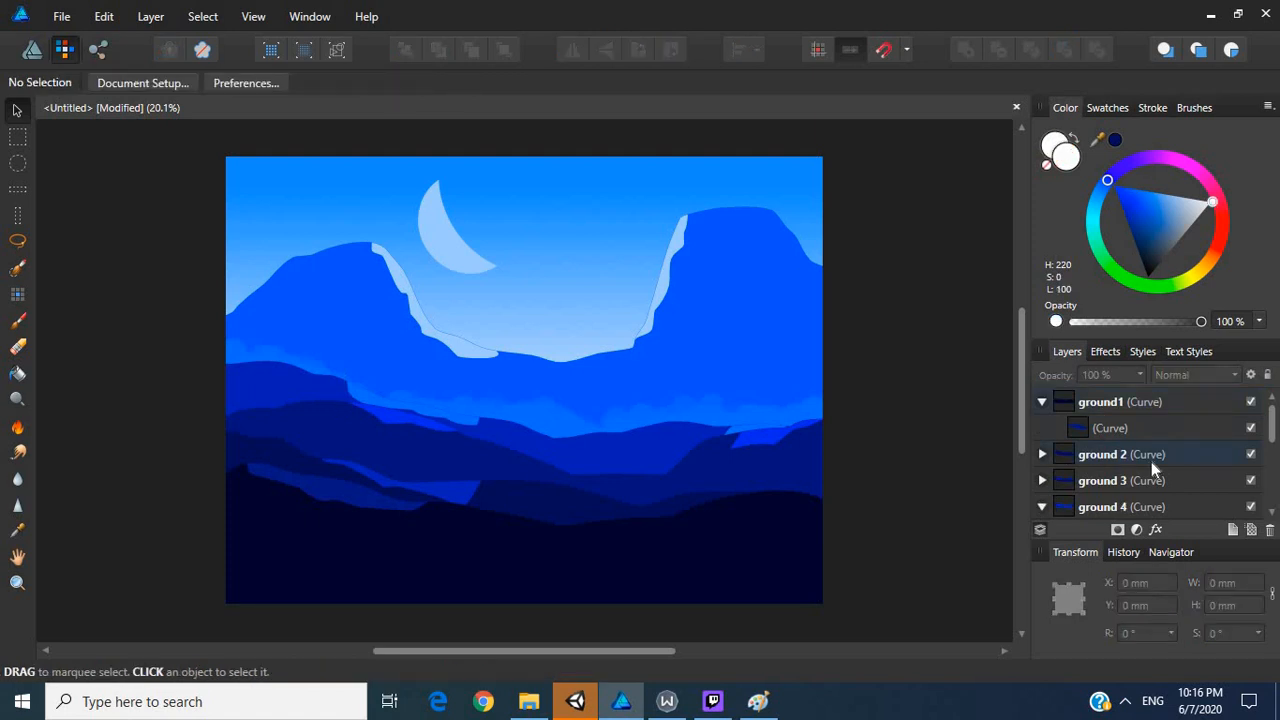
# Step: Expand the ground 3 and ground 2 layers to show the curves nested inside them
pyautogui.scroll(-3, 1151, 462)
pyautogui.scroll(-2, 1151, 462)
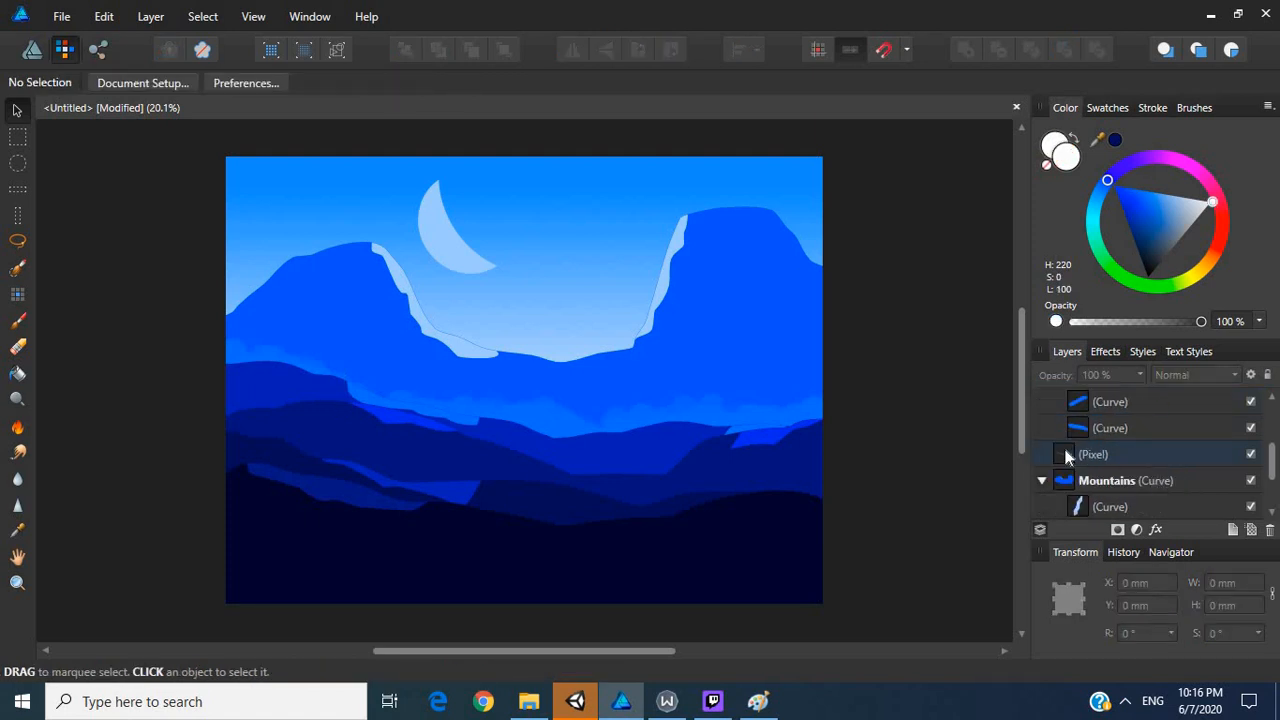
pyautogui.click(1066, 455)
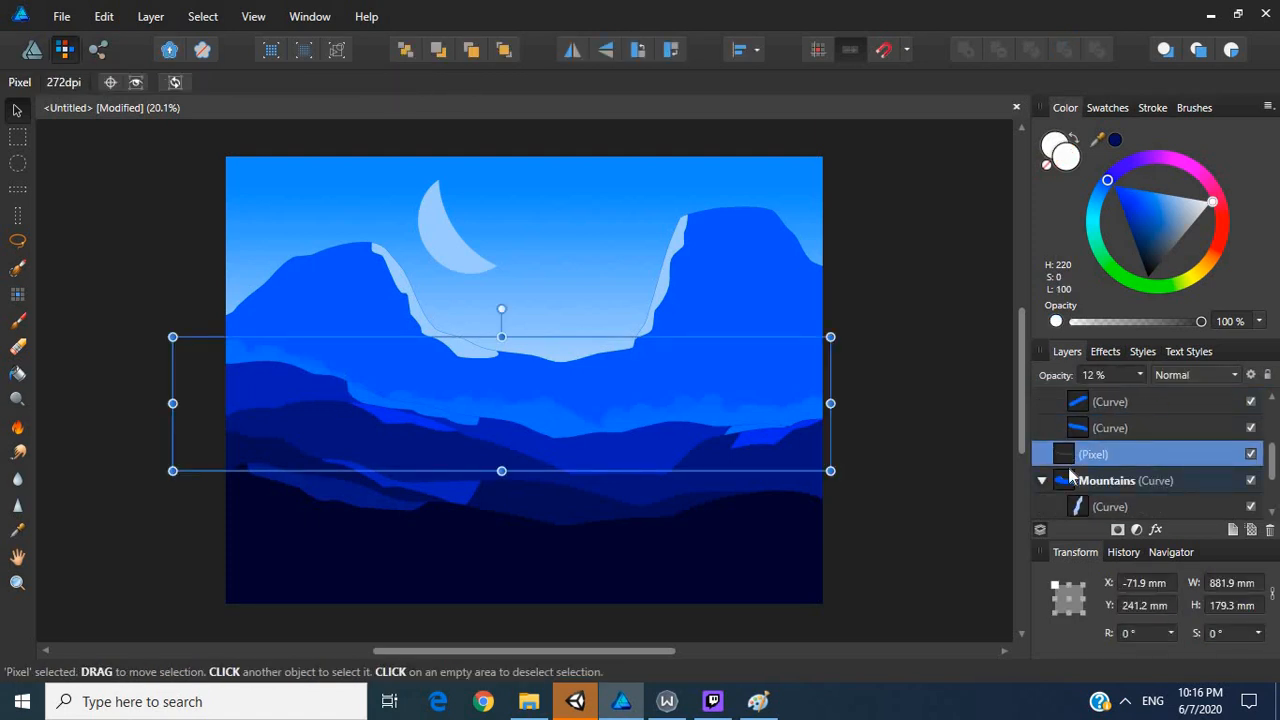
pyautogui.scroll(-3, 1068, 468)
pyautogui.scroll(5, 1070, 474)
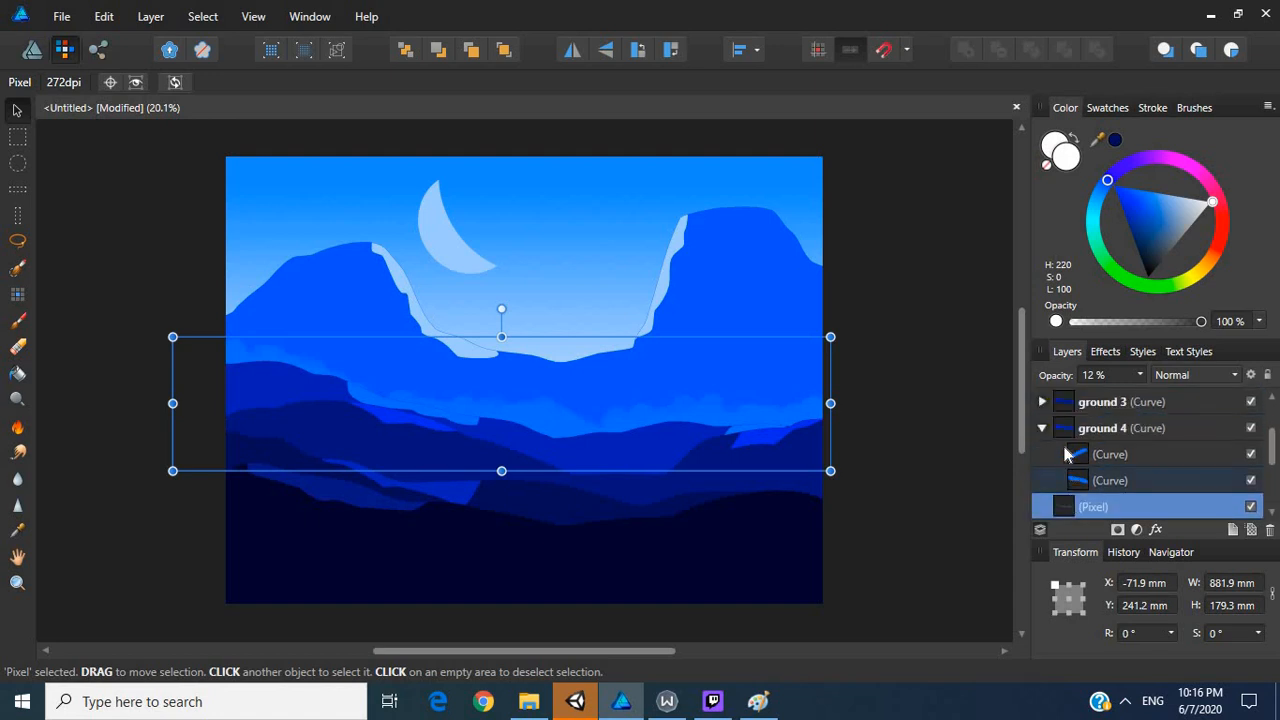
pyautogui.click(1042, 402)
pyautogui.scroll(1, 1062, 436)
pyautogui.scroll(2, 1062, 436)
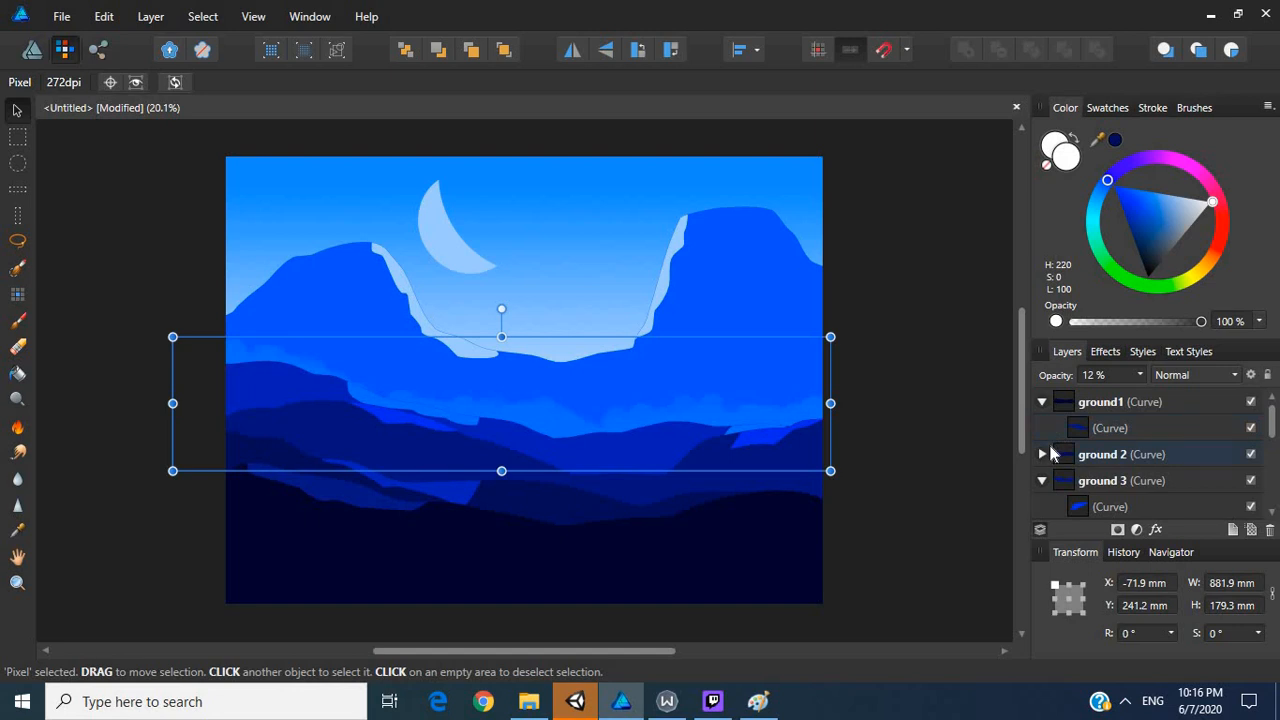
pyautogui.click(1050, 456)
pyautogui.click(1042, 455)
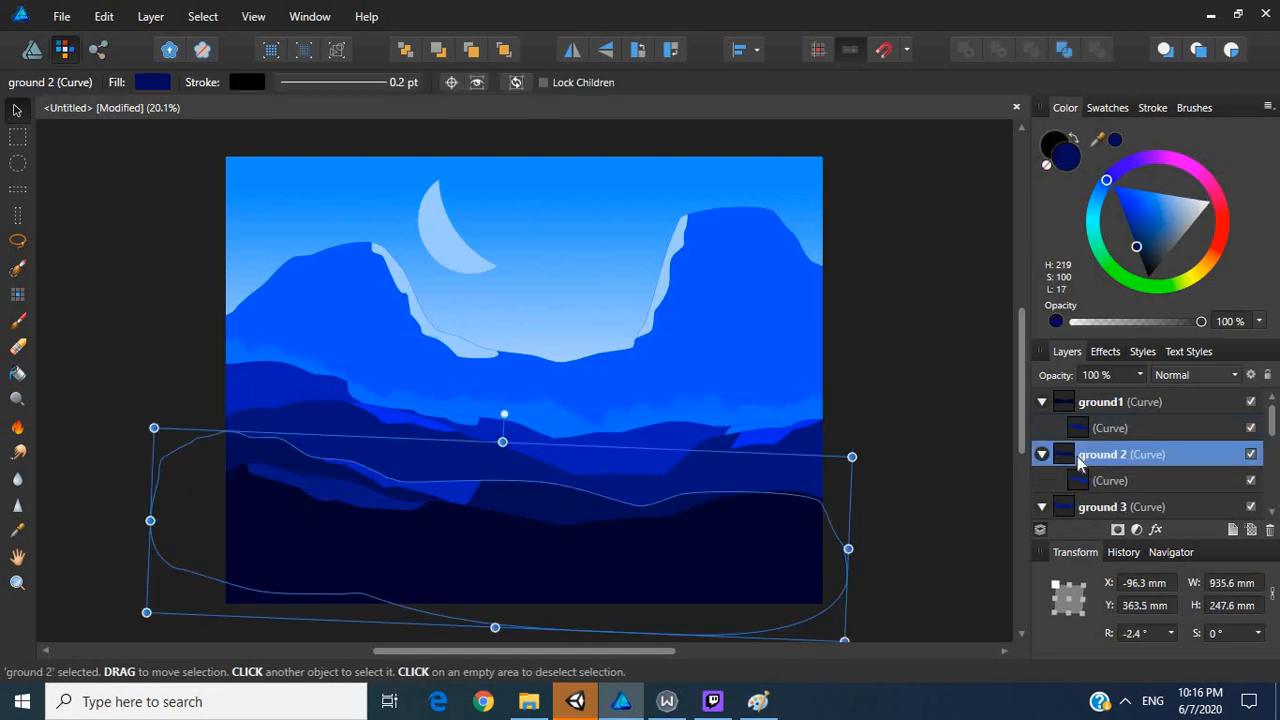
# Step: Duplicate the cloud pixel layer, nest the copy inside ground1 and shift it down to about X -78 mm, Y 354 mm
pyautogui.scroll(-5, 1080, 460)
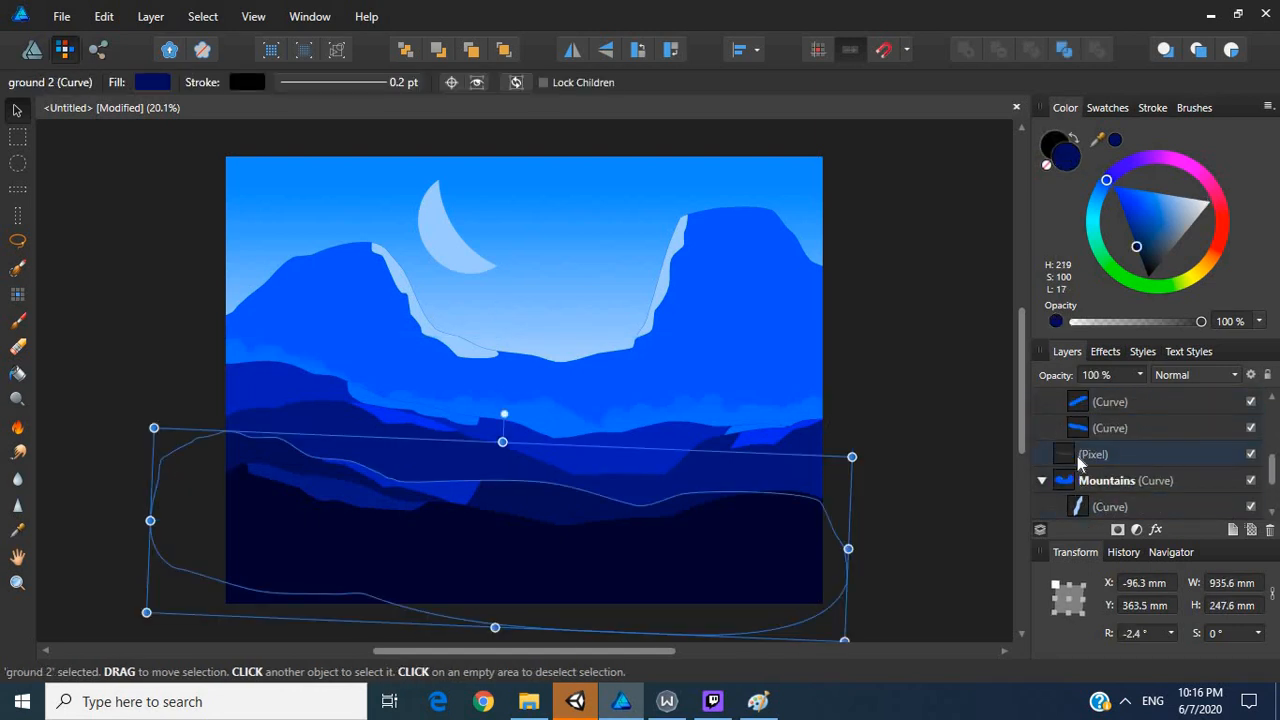
pyautogui.click(1066, 436)
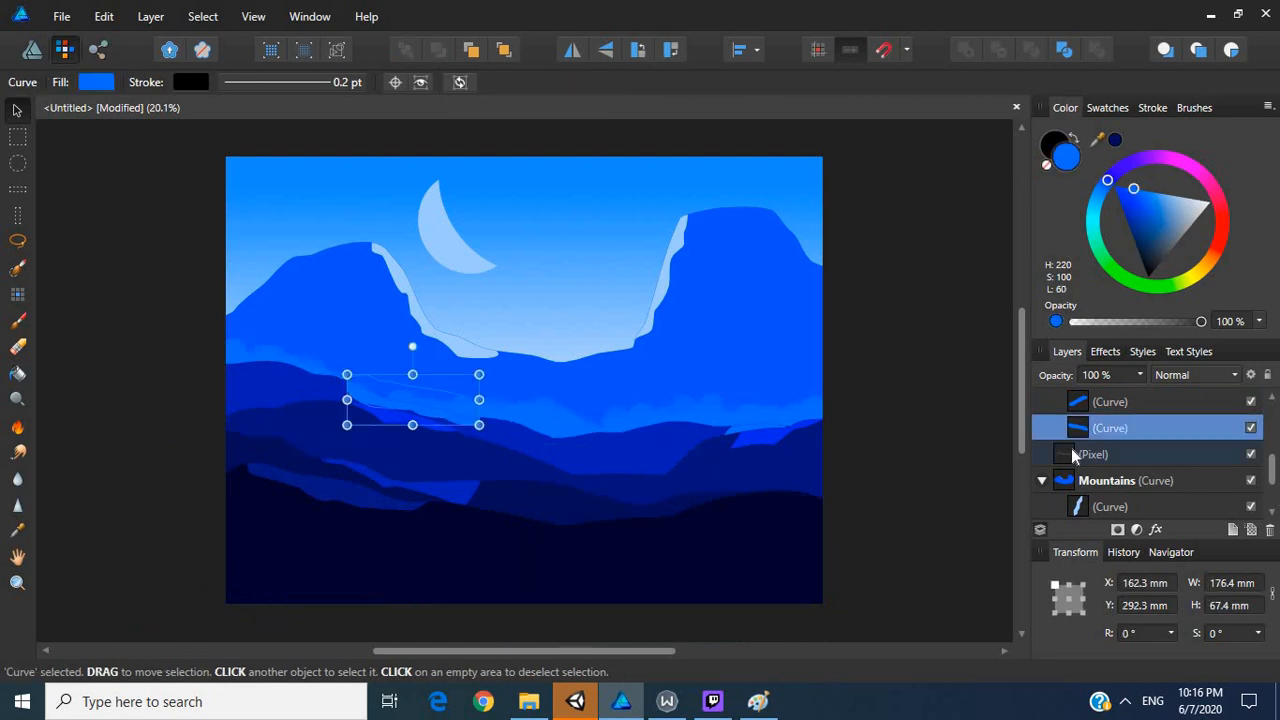
pyautogui.click(1085, 458)
pyautogui.hotkey('ctrl', 'j')
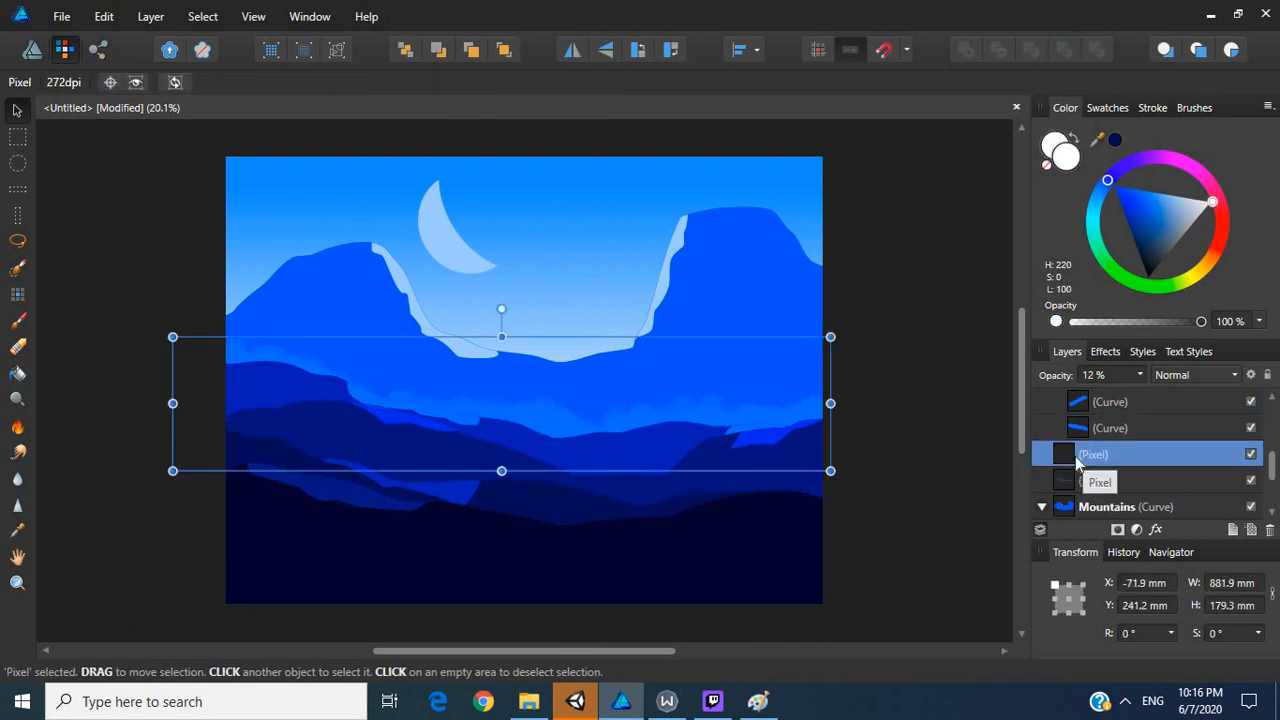
pyautogui.moveTo(1070, 461)
pyautogui.mouseDown()
pyautogui.moveTo(1090, 404)
pyautogui.moveTo(1088, 468)
pyautogui.moveTo(1088, 420)
pyautogui.moveTo(1072, 444)
pyautogui.moveTo(1100, 372)
pyautogui.moveTo(1068, 390)
pyautogui.moveTo(1072, 446)
pyautogui.mouseUp()
pyautogui.moveTo(451, 423); pyautogui.dragTo(428, 504)
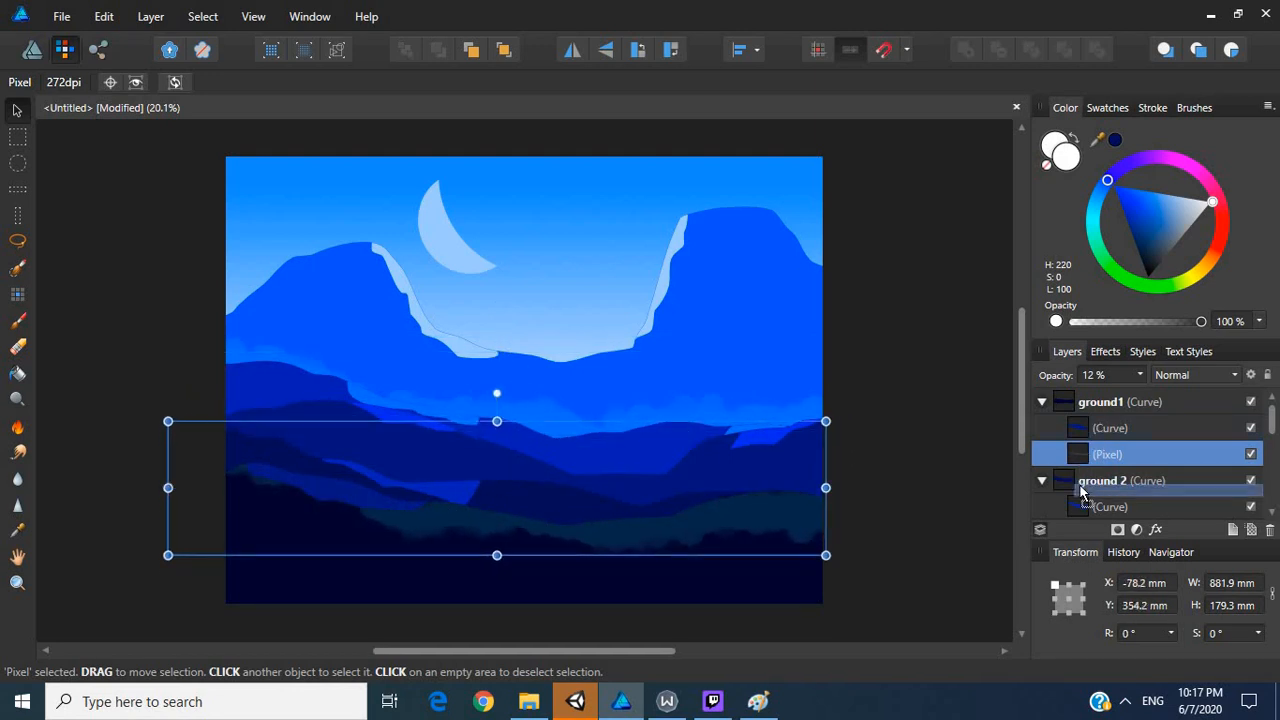
# Step: Move the cloud copy into ground 2, above its curve, and position it at about X -19 mm, Y 394 mm
pyautogui.moveTo(1080, 492); pyautogui.dragTo(1080, 494)
pyautogui.moveTo(436, 498); pyautogui.dragTo(374, 520)
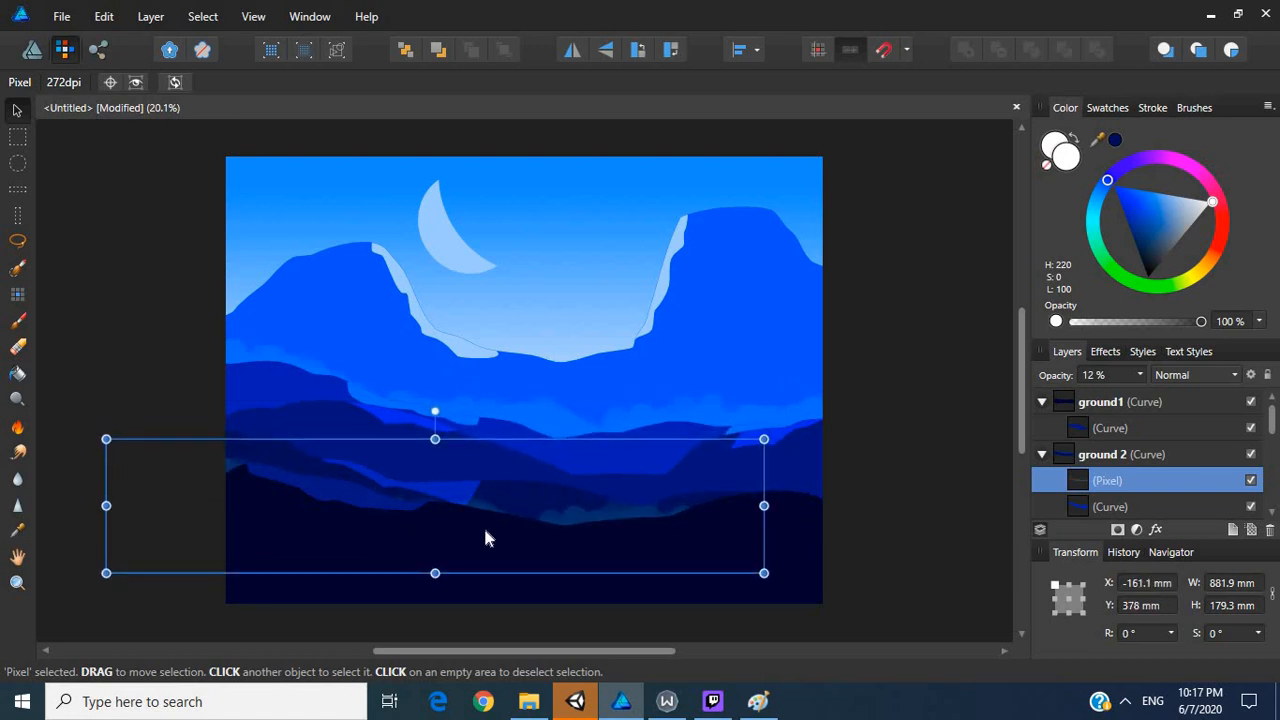
pyautogui.moveTo(485, 530); pyautogui.dragTo(481, 534)
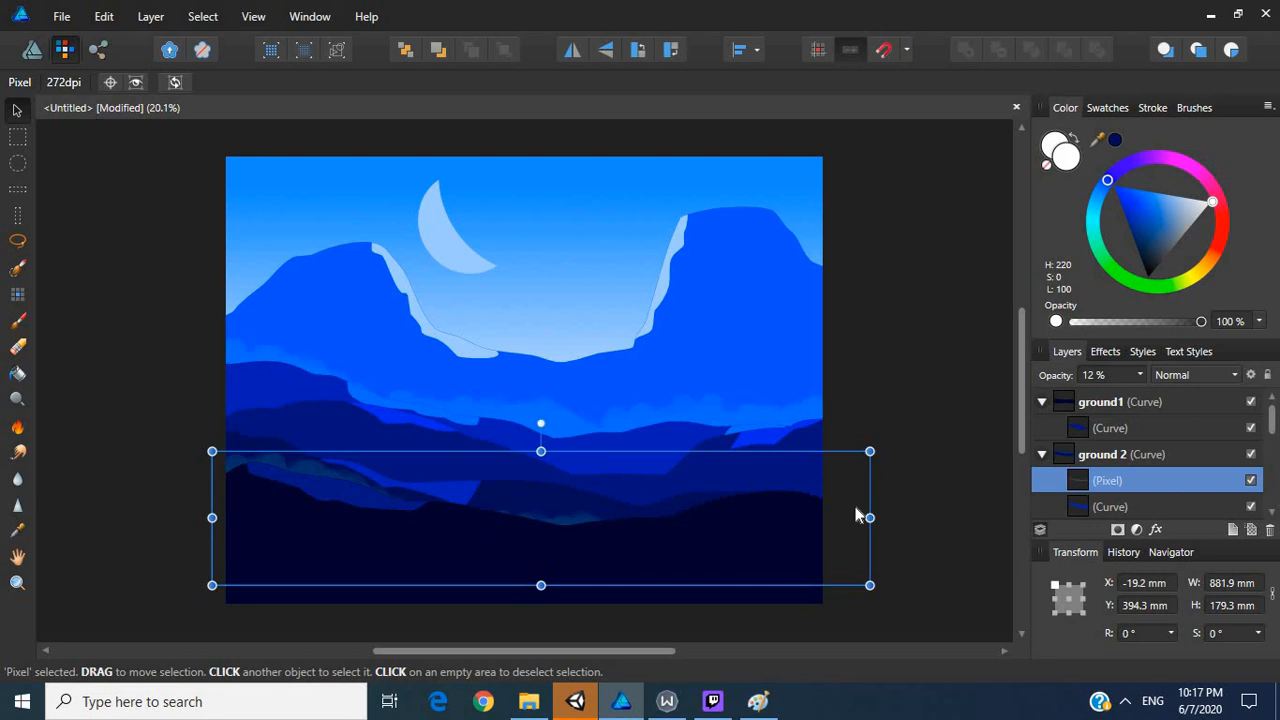
# Step: Duplicate the cloud layer in ground 2 and nest the new copy inside ground 3, above its curves
pyautogui.hotkey('ctrl', 'j')
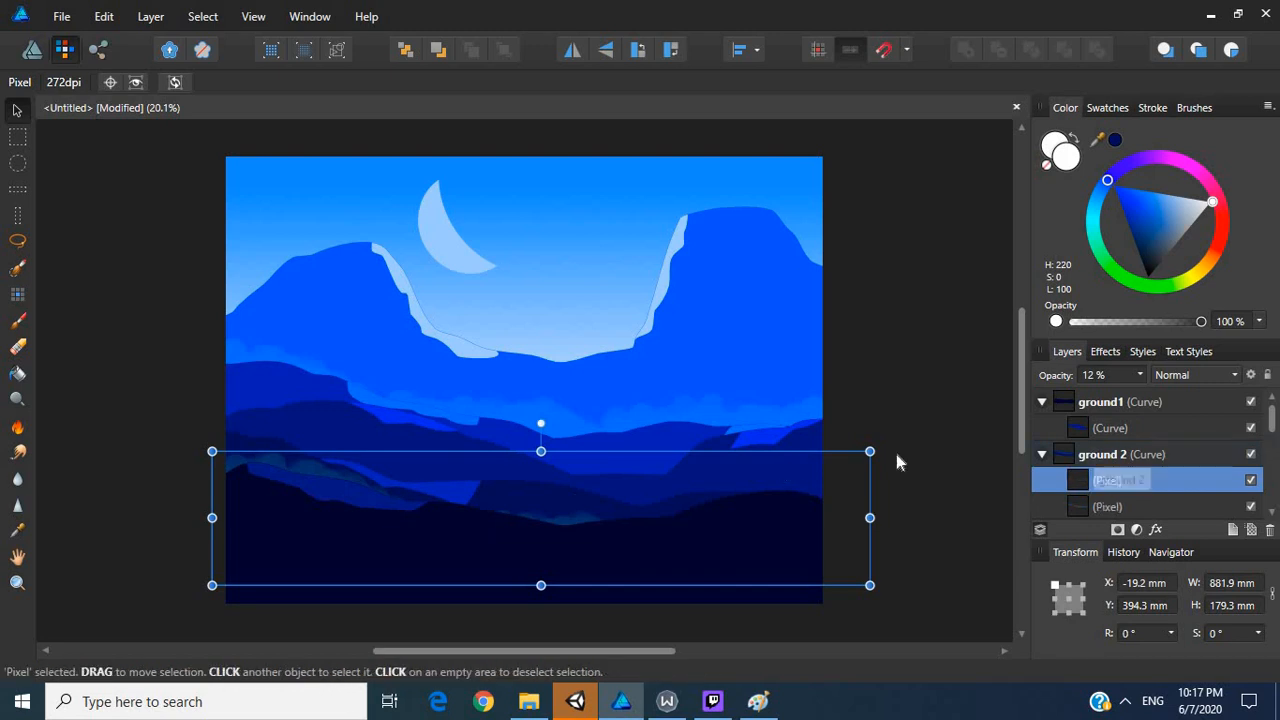
pyautogui.scroll(-1, 1085, 535)
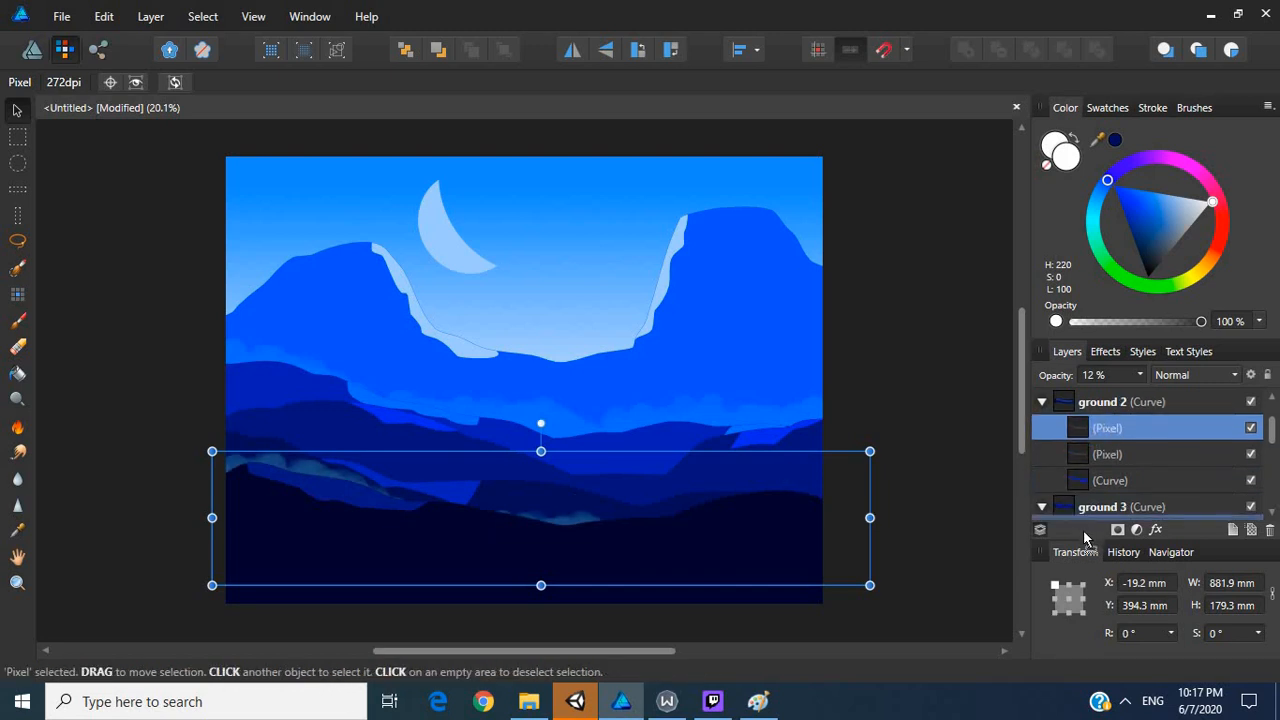
pyautogui.moveTo(1084, 533); pyautogui.dragTo(1075, 478)
# Step: Shift the ground 3 cloud to about X 72 mm, Y 384 mm and set its opacity to 6%
pyautogui.moveTo(582, 519); pyautogui.dragTo(653, 529)
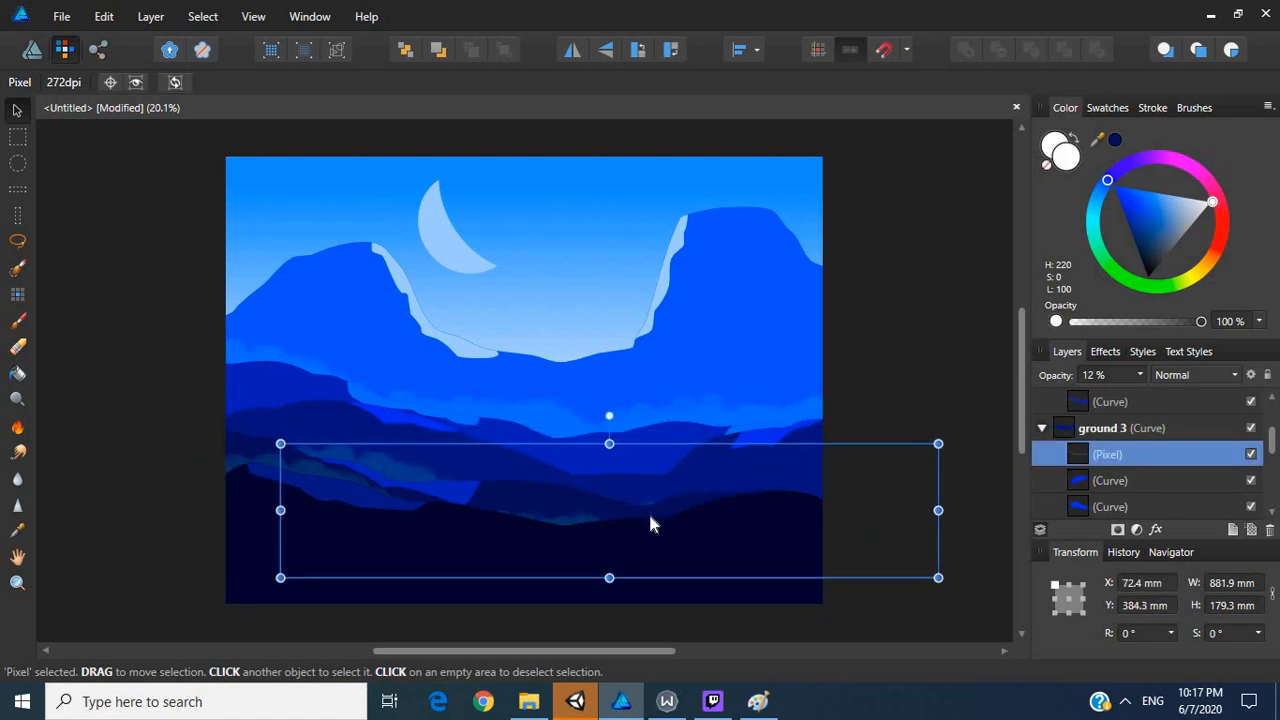
pyautogui.click(1139, 375)
pyautogui.moveTo(1142, 396); pyautogui.dragTo(1134, 398)
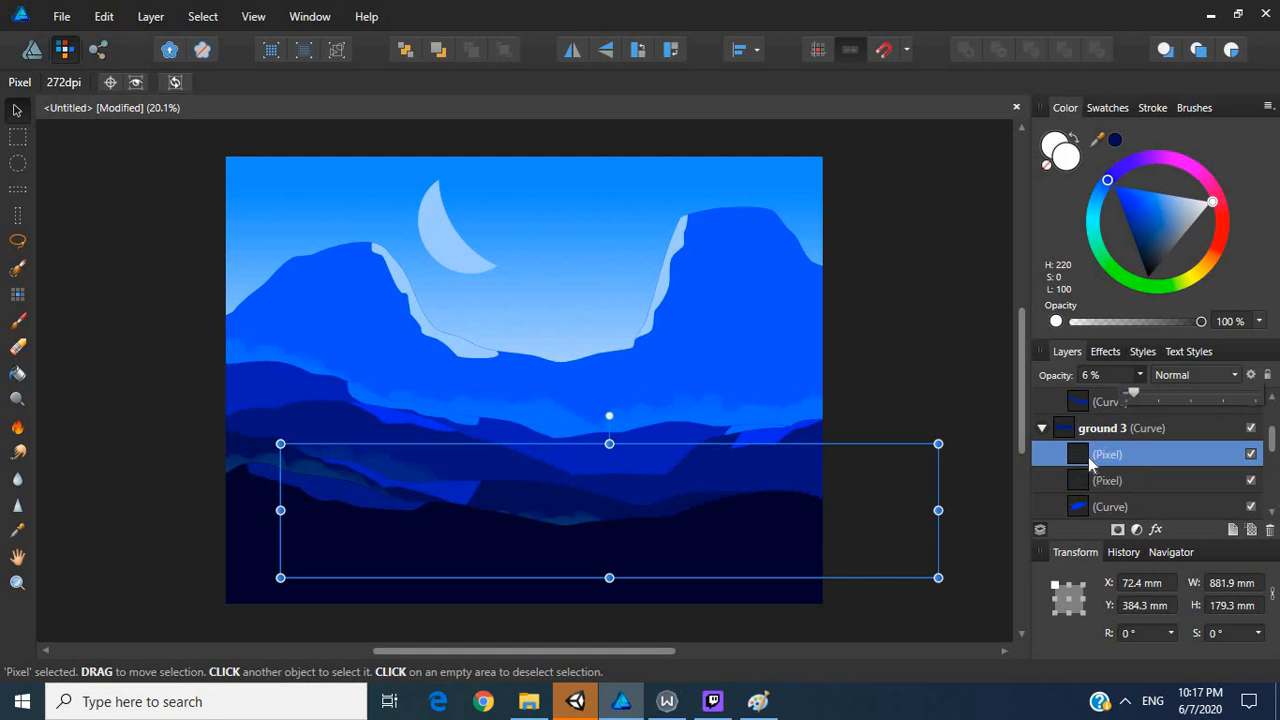
# Step: Duplicate the ground 3 cloud, nest the copy inside ground 4 above its curves and shift it slightly upward
pyautogui.hotkey('ctrl', 'j')
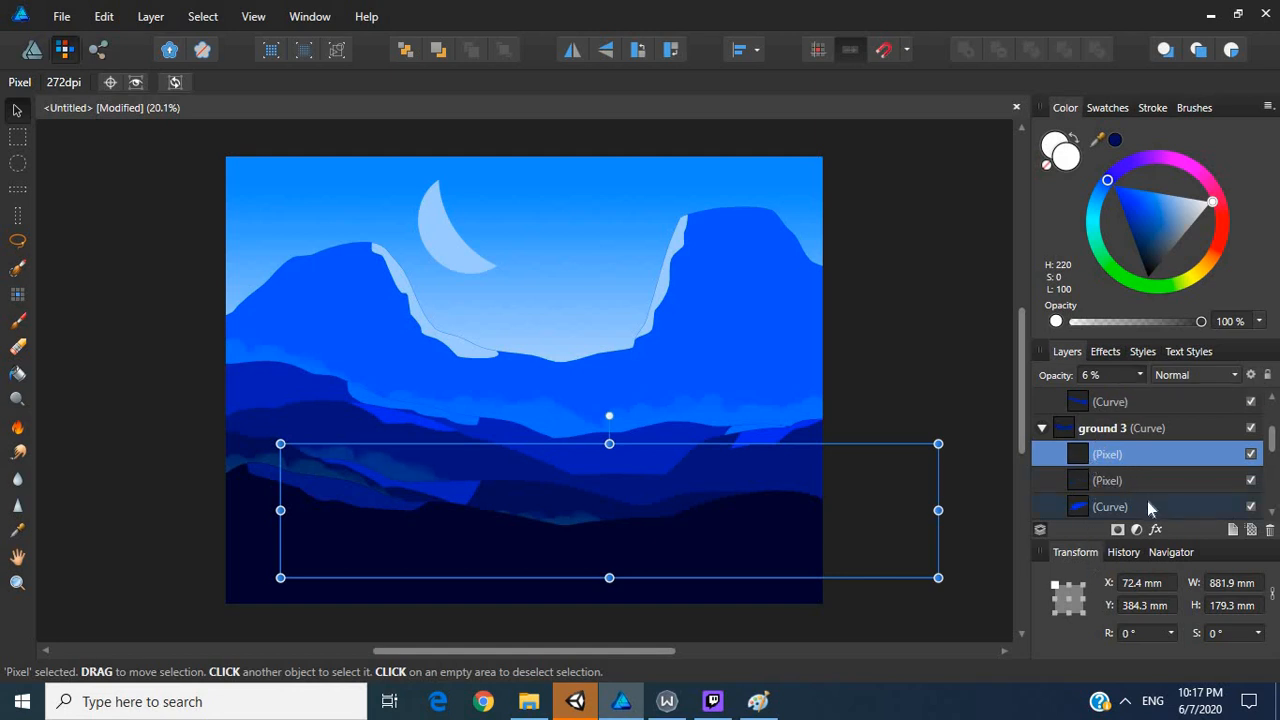
pyautogui.moveTo(1077, 456)
pyautogui.mouseDown()
pyautogui.moveTo(1092, 532)
pyautogui.moveTo(1085, 395)
pyautogui.moveTo(1092, 481)
pyautogui.moveTo(1077, 483)
pyautogui.moveTo(1095, 483)
pyautogui.moveTo(1080, 479)
pyautogui.mouseUp()
pyautogui.moveTo(699, 483); pyautogui.dragTo(697, 457)
pyautogui.click(116, 250)
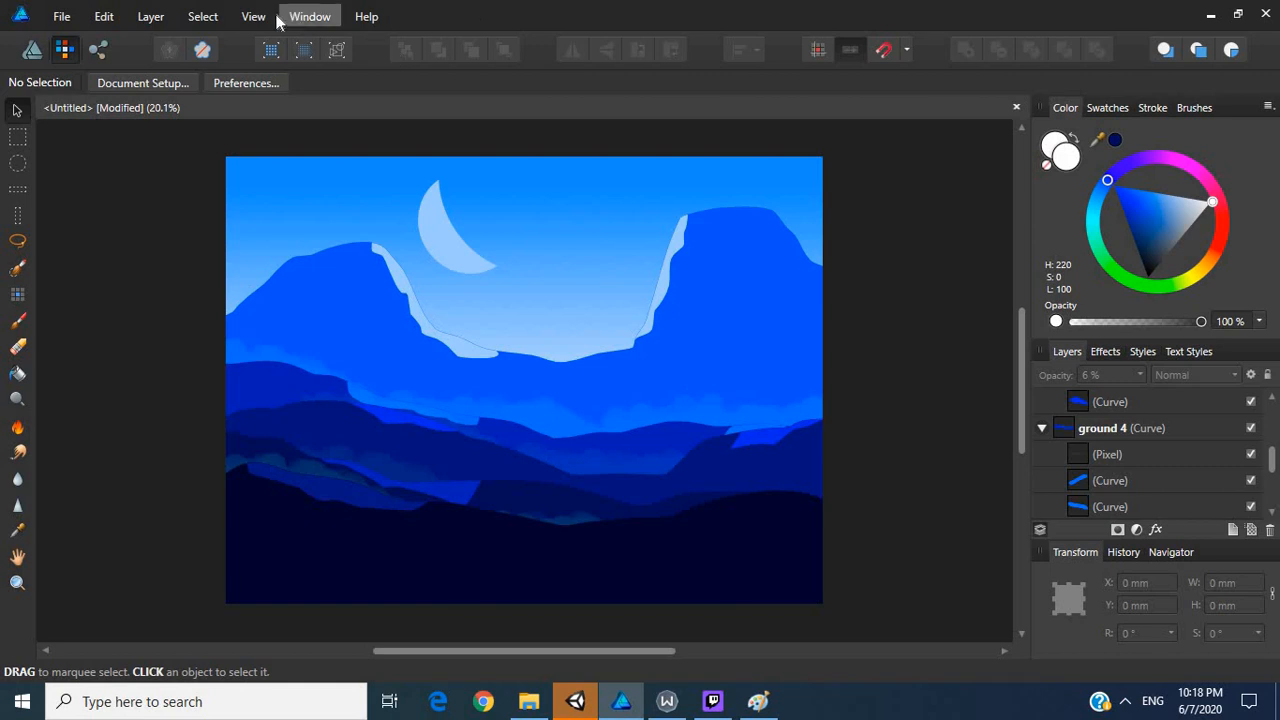
pyautogui.click(160, 17)
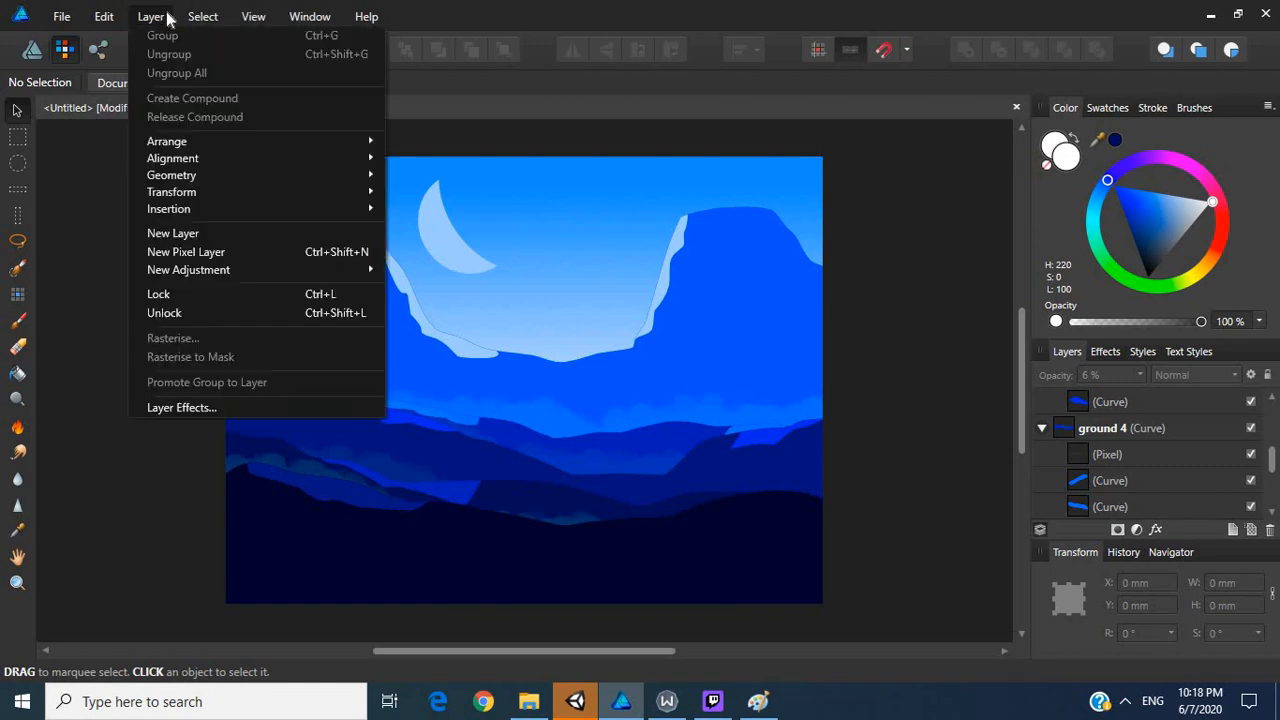
# Step: Add an HSL adjustment layer over the landscape and move its settings dialog clear of the artwork
pyautogui.click(237, 8)
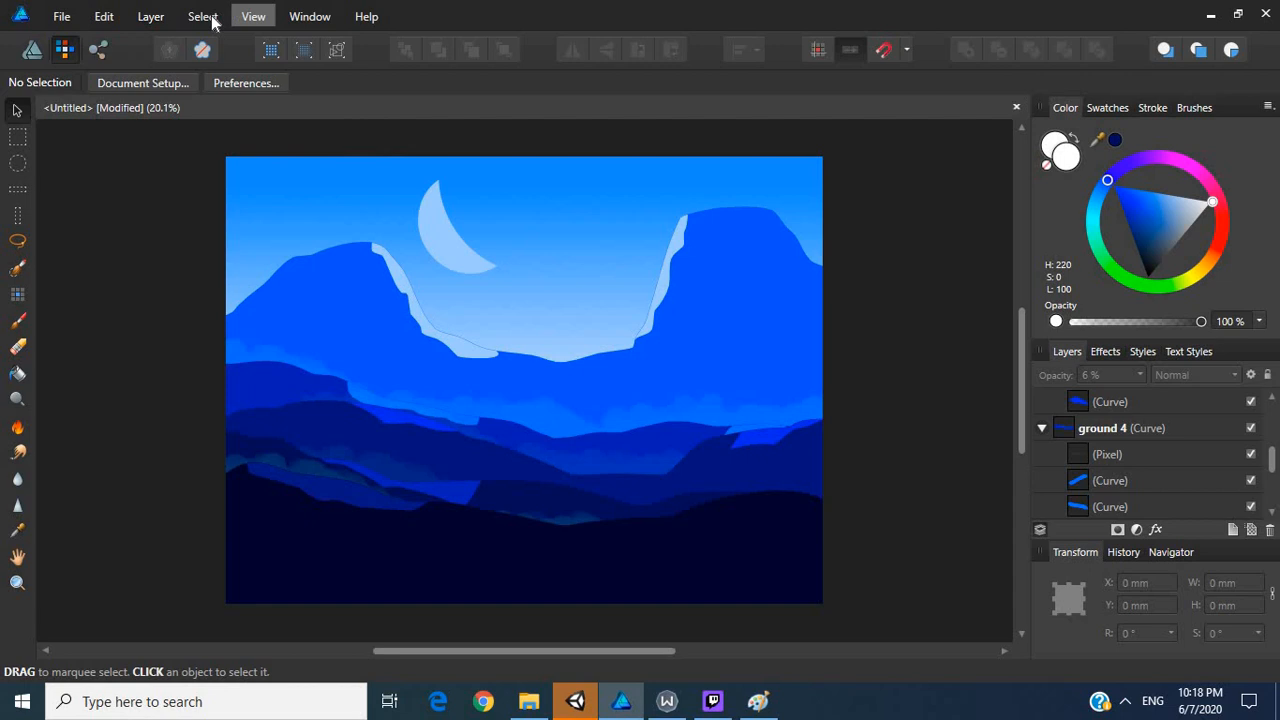
pyautogui.click(158, 17)
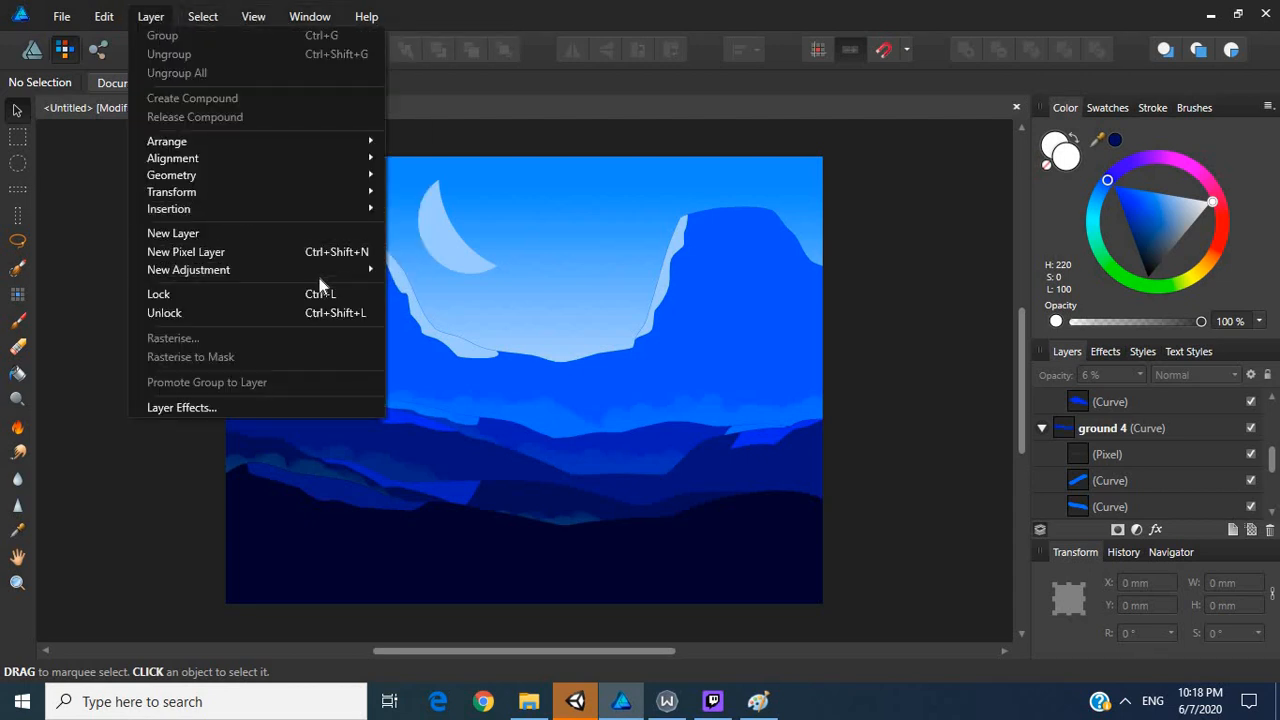
pyautogui.moveTo(331, 273)
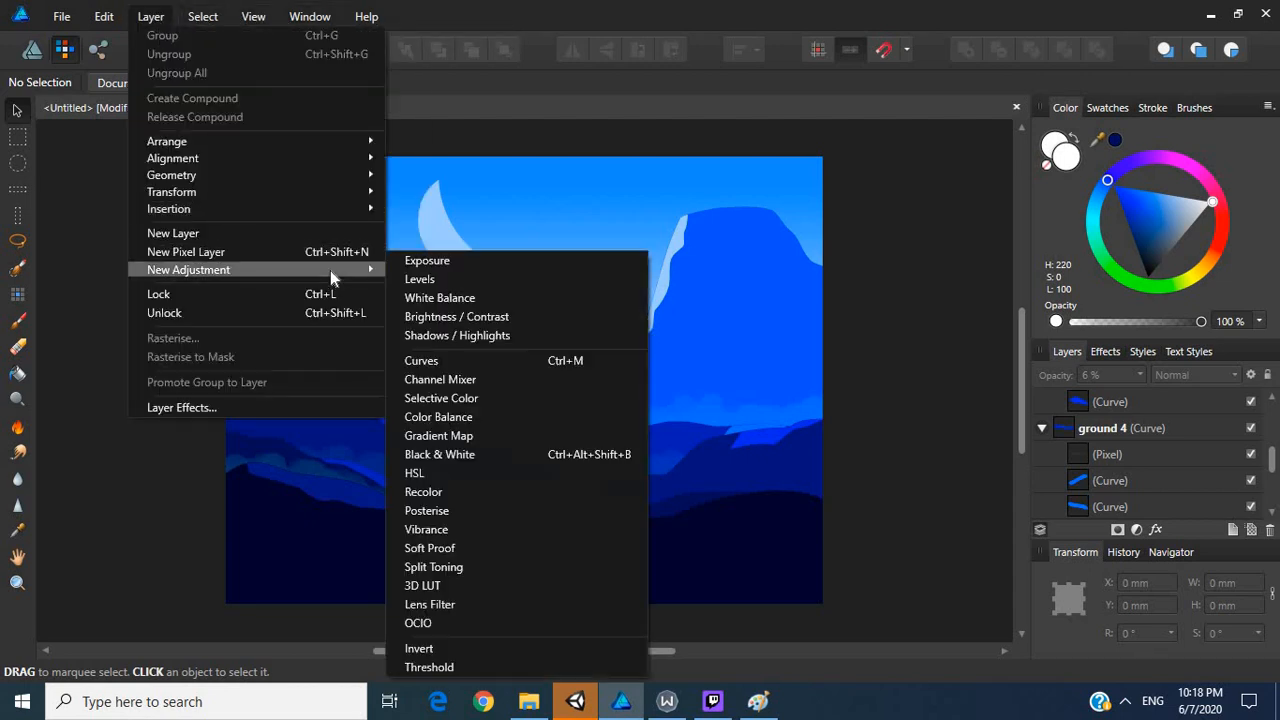
pyautogui.click(488, 475)
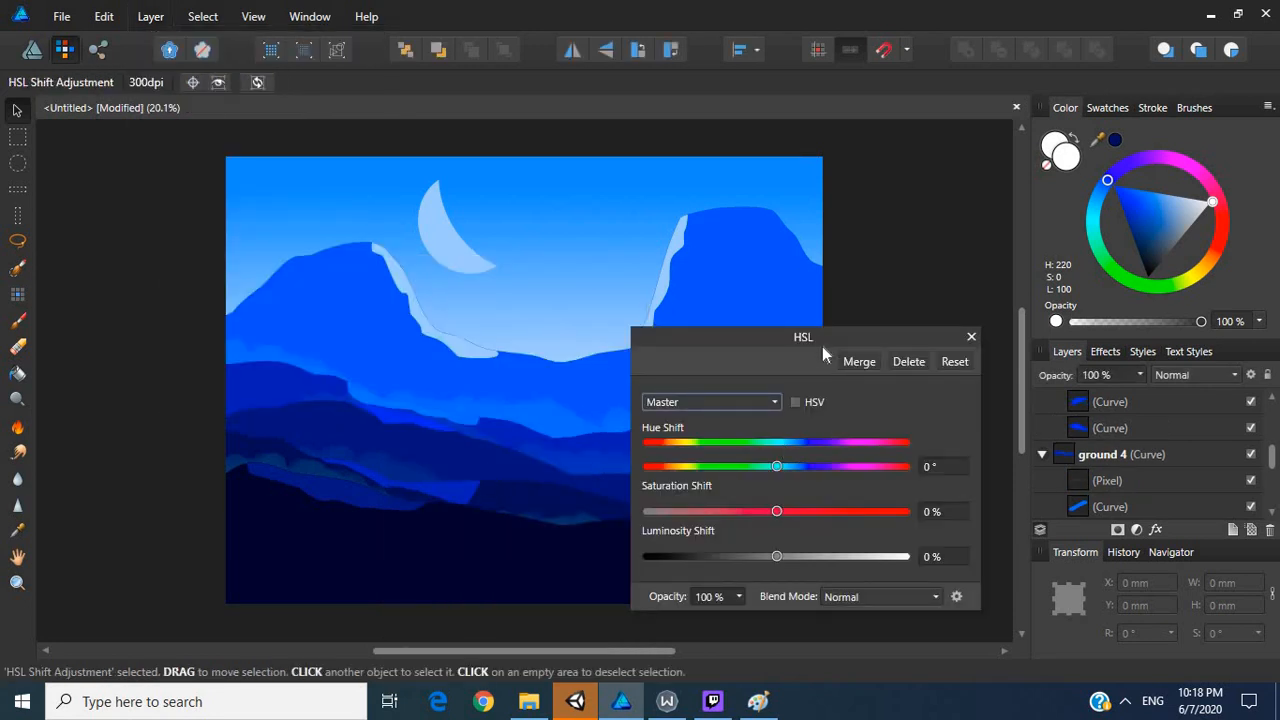
pyautogui.moveTo(822, 337); pyautogui.dragTo(1036, 117)
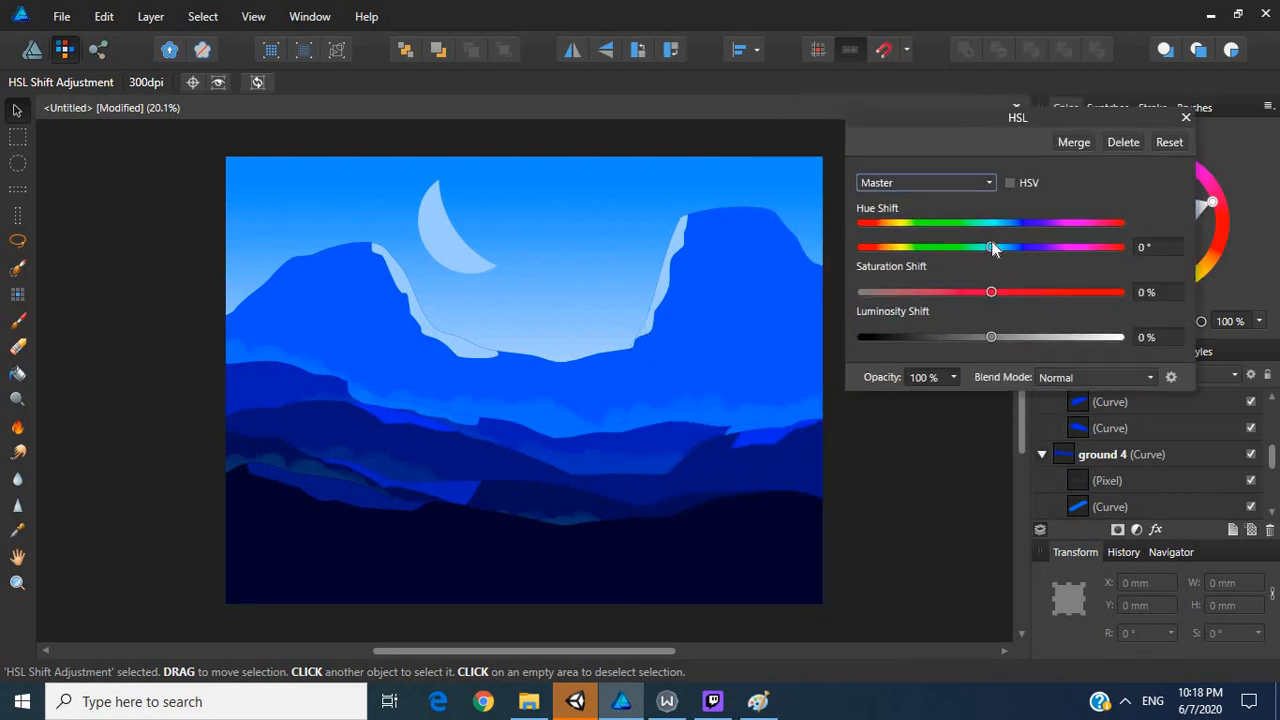
# Step: Set the HSL adjustment to a hue shift of -163°, saturation shift of -52% and luminosity shift of -40%, then deselect it
pyautogui.moveTo(991, 247); pyautogui.dragTo(855, 267)
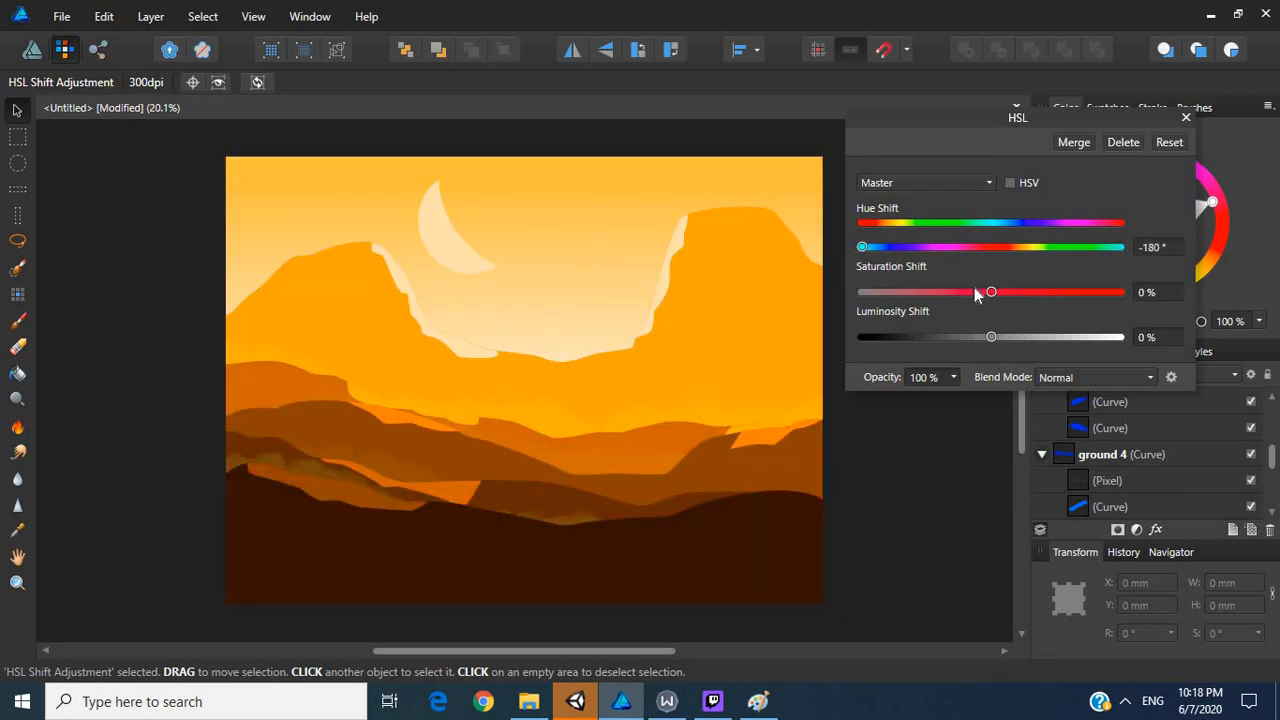
pyautogui.moveTo(991, 294); pyautogui.dragTo(939, 339)
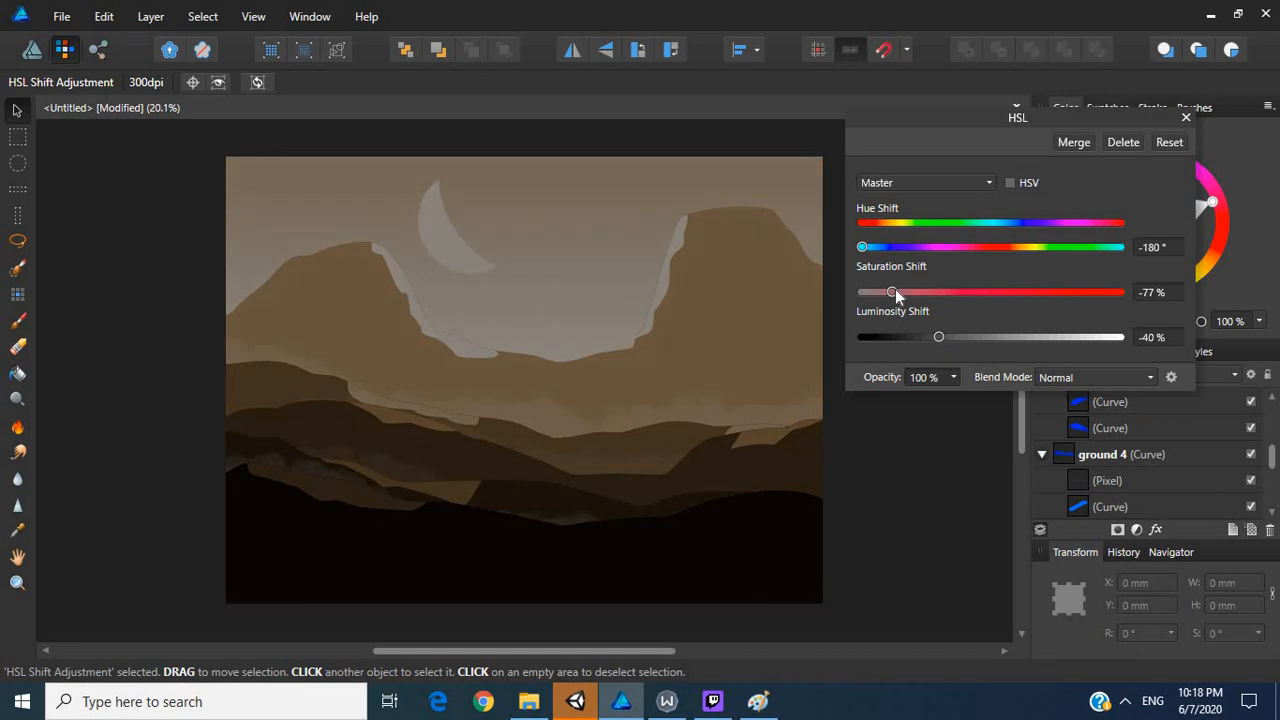
pyautogui.click(932, 293)
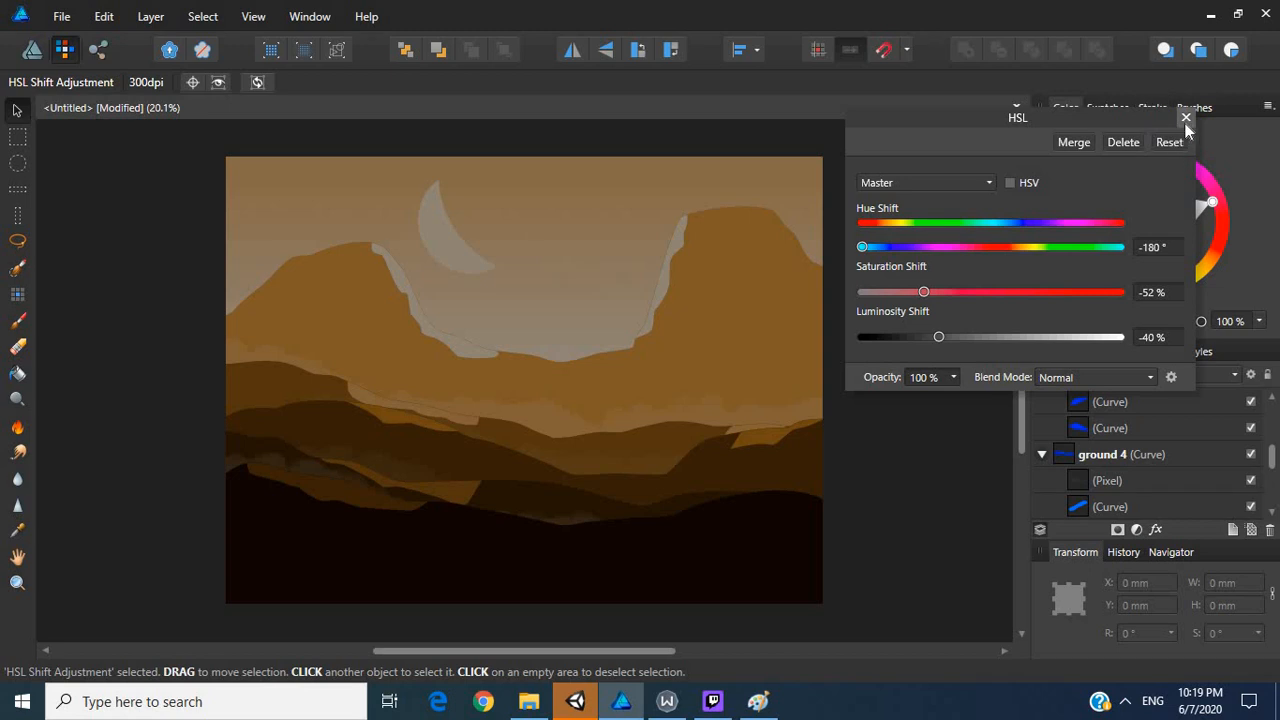
pyautogui.moveTo(862, 250); pyautogui.dragTo(874, 249)
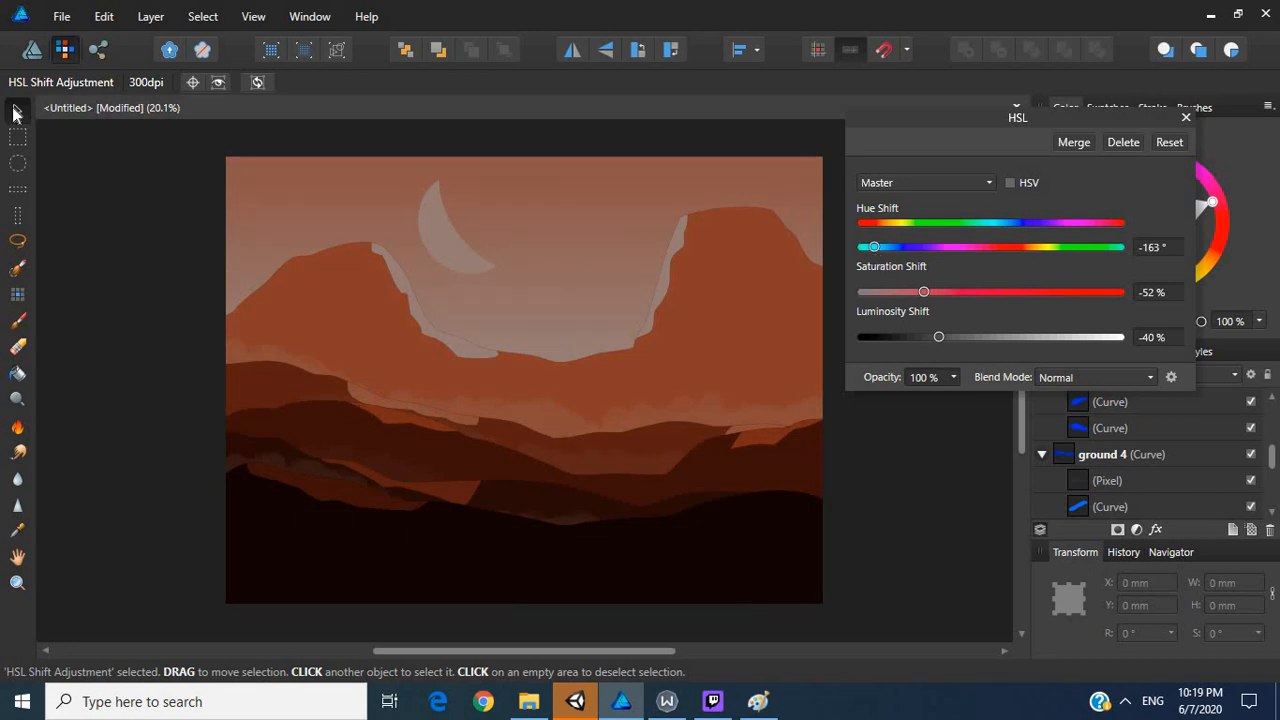
pyautogui.click(167, 301)
pyautogui.click(166, 300)
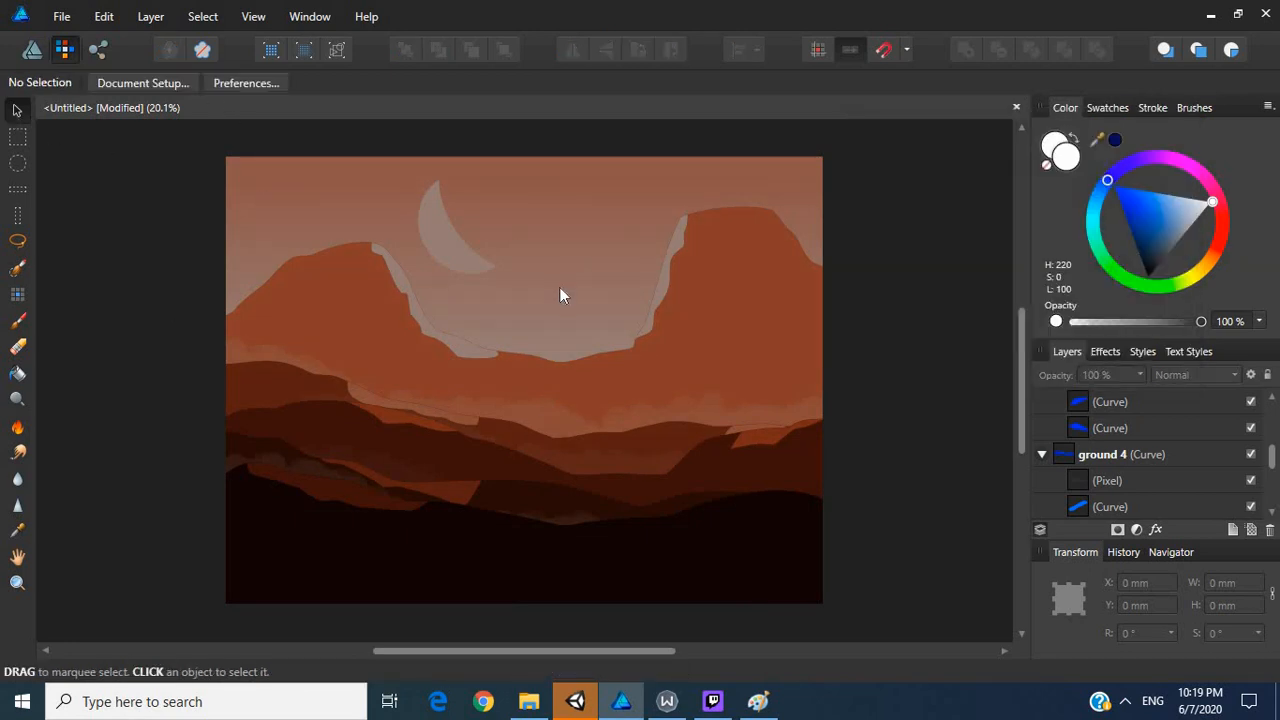
# Step: Start an export of the whole document as a PNG at 800 × 600 px with the PNG-24 preset
pyautogui.click(66, 22)
pyautogui.click(196, 313)
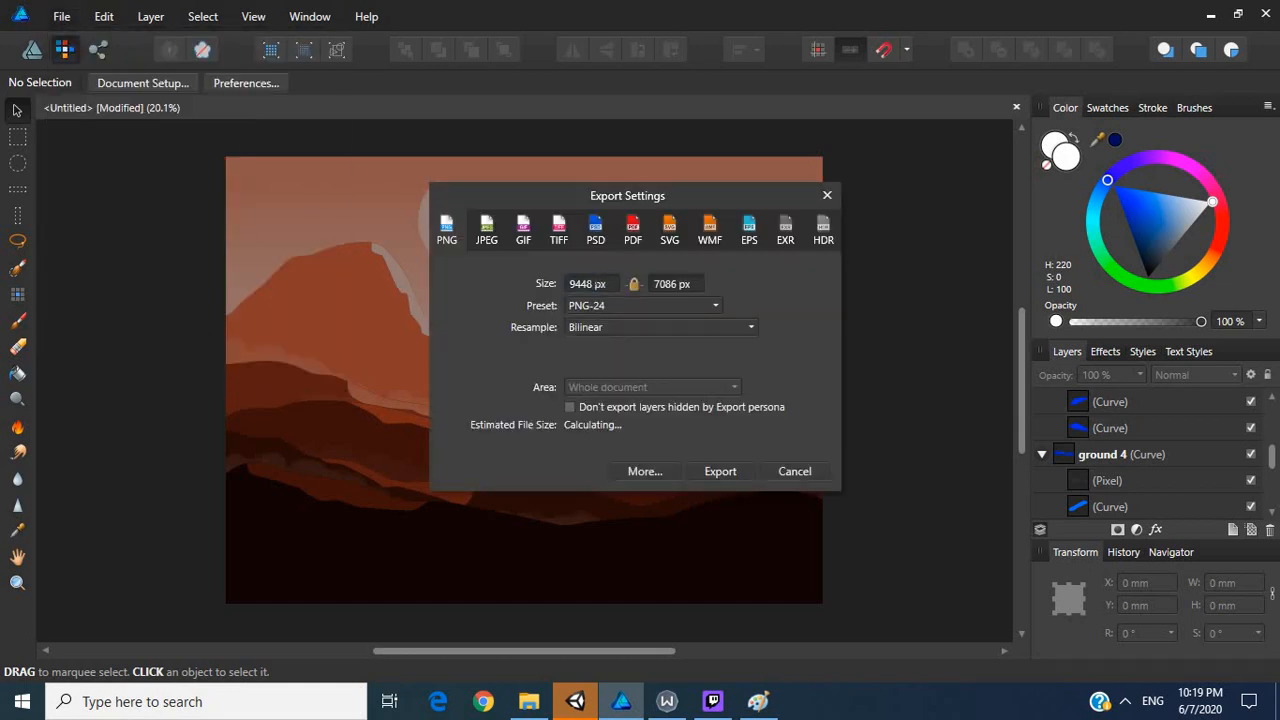
pyautogui.click(602, 286)
pyautogui.write('800')
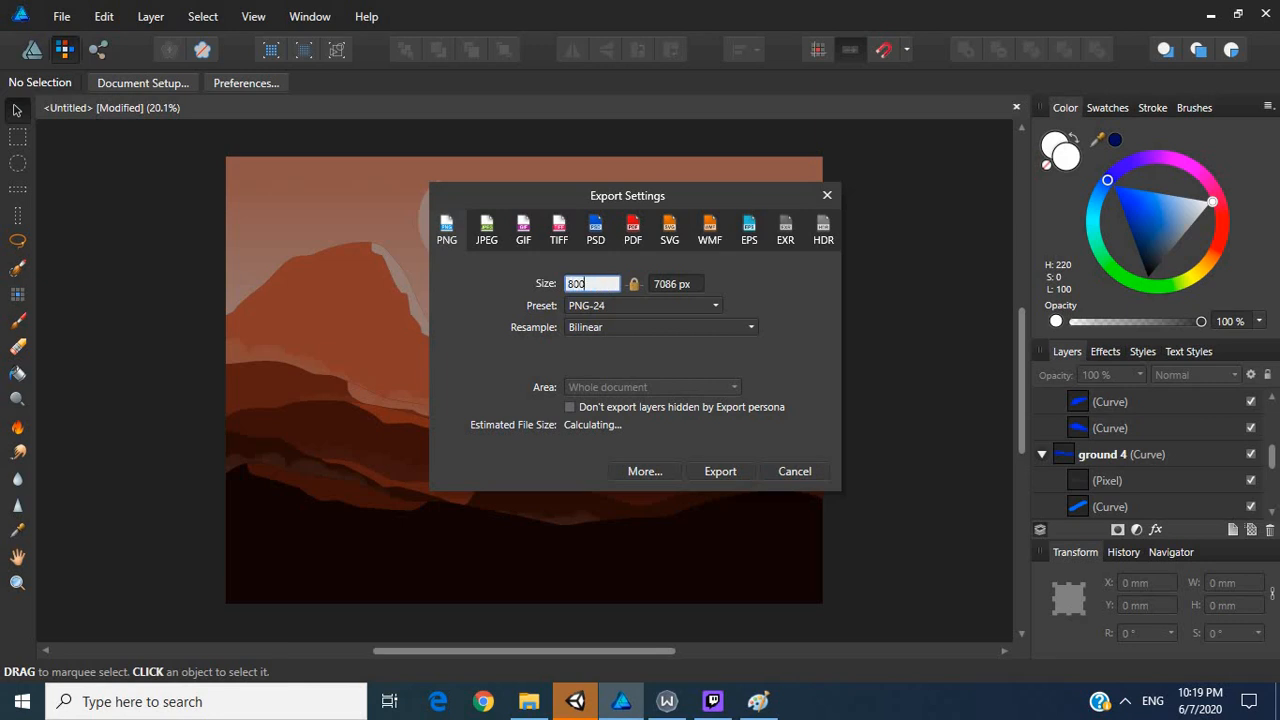
pyautogui.press('Return')
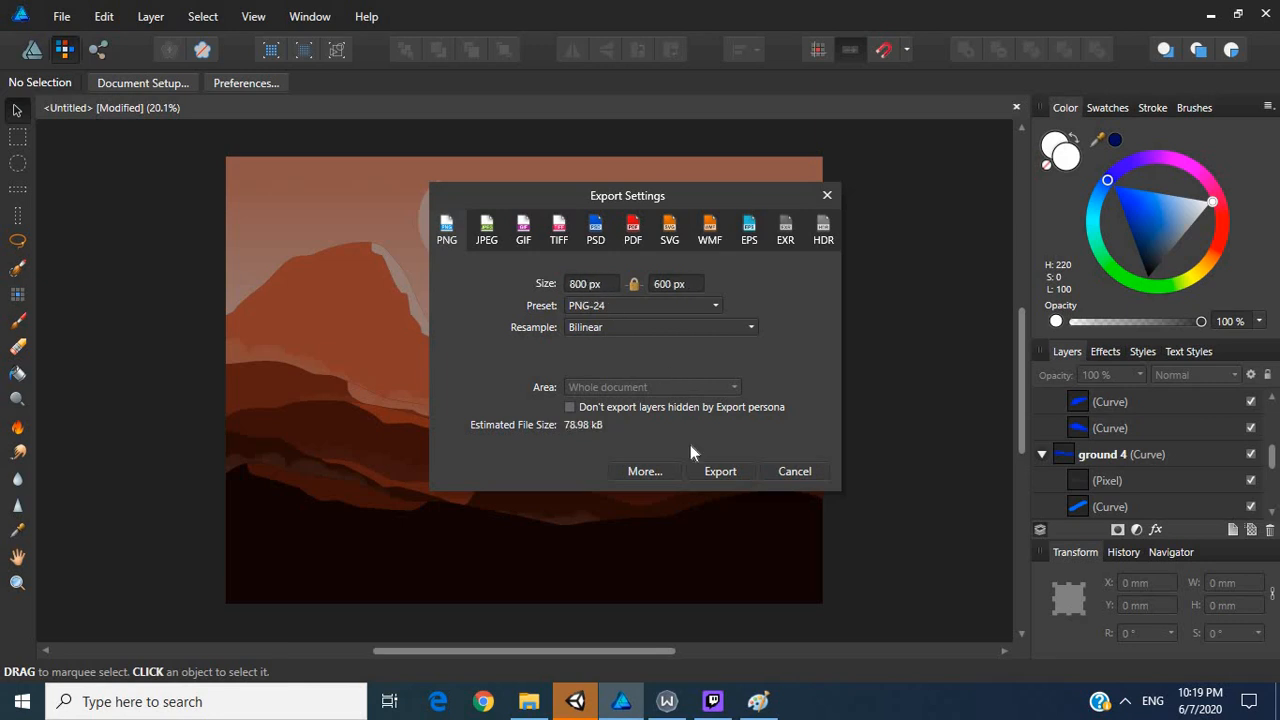
# Step: Export the PNG into the game backgrounds folder under the file name rocky2
pyautogui.click(720, 473)
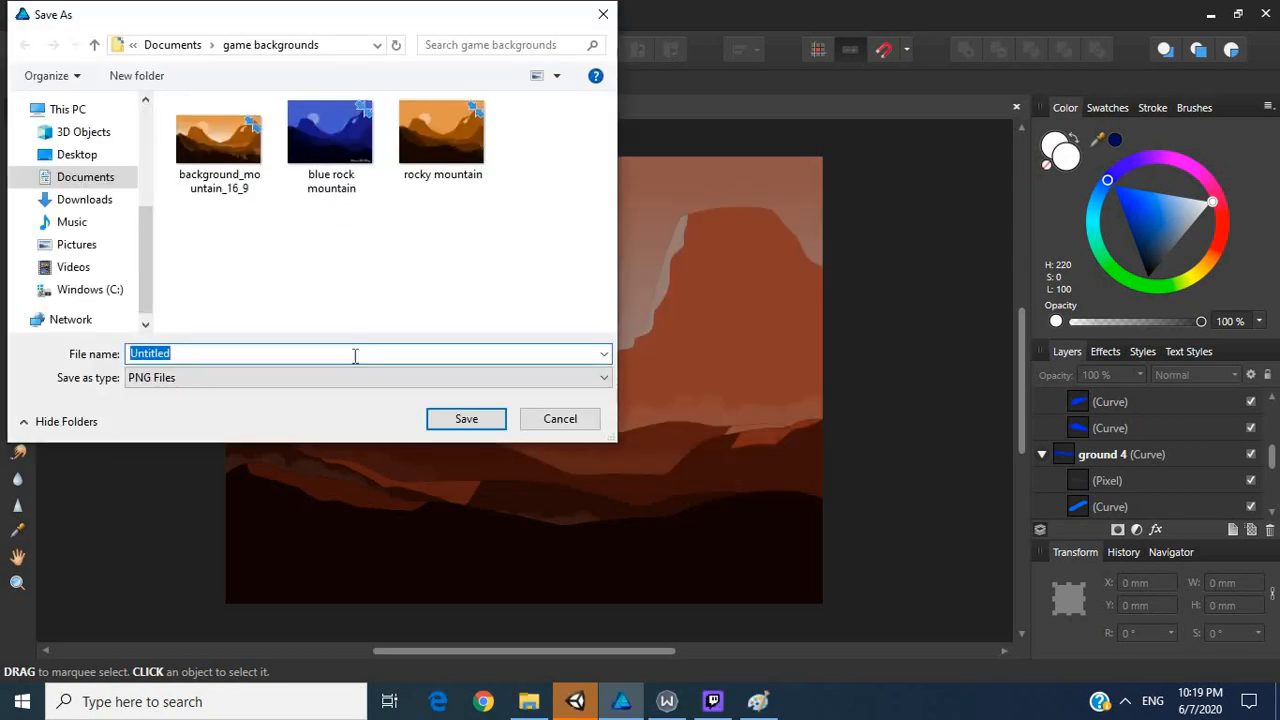
pyautogui.write('rock')
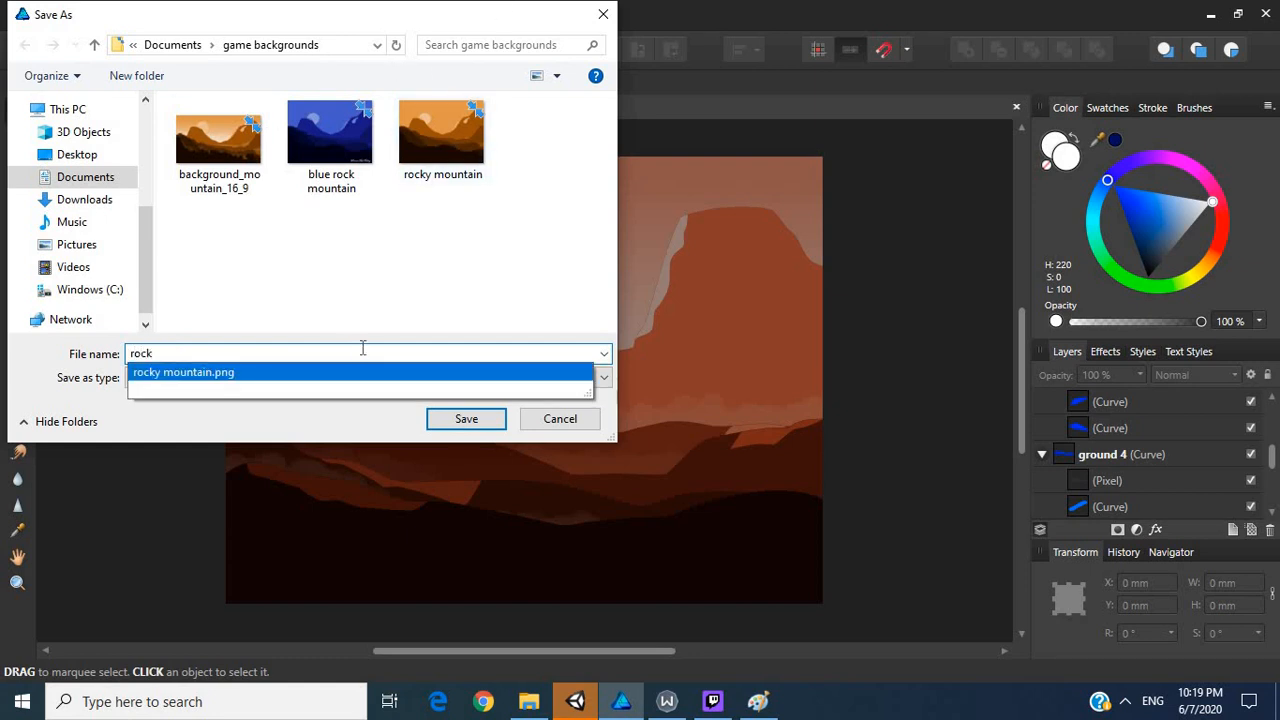
pyautogui.write('y')
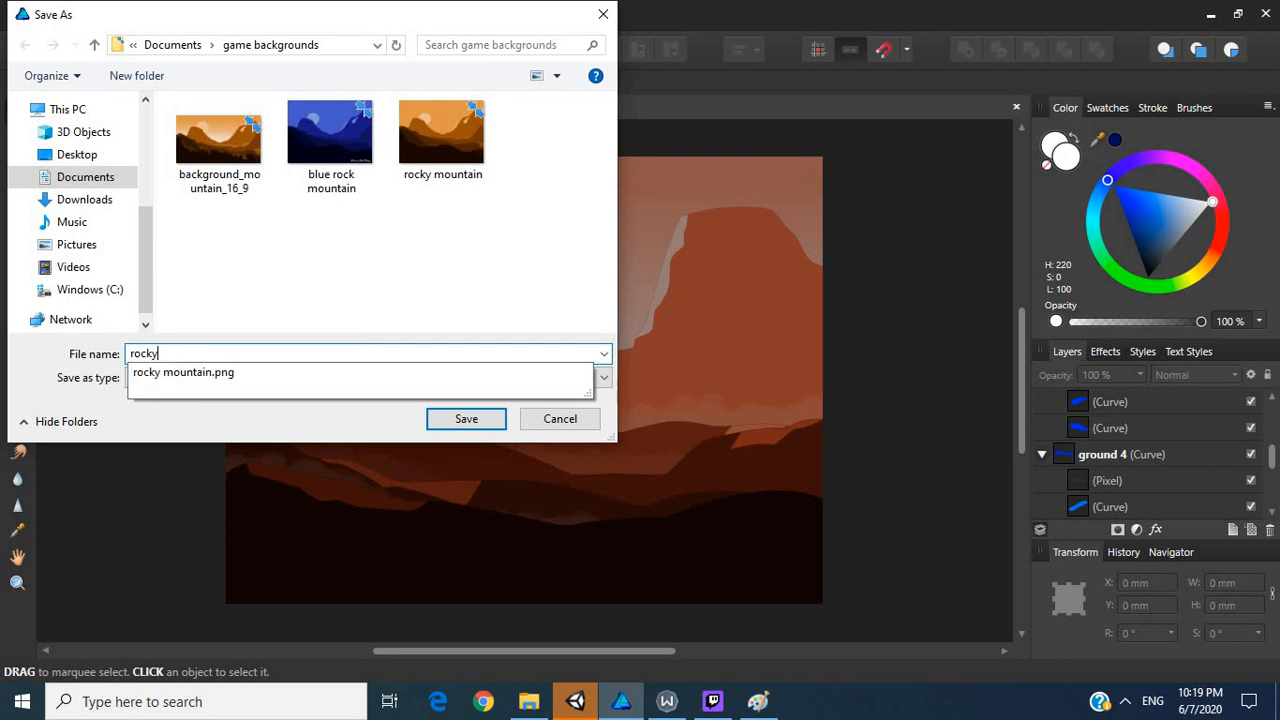
pyautogui.write('2')
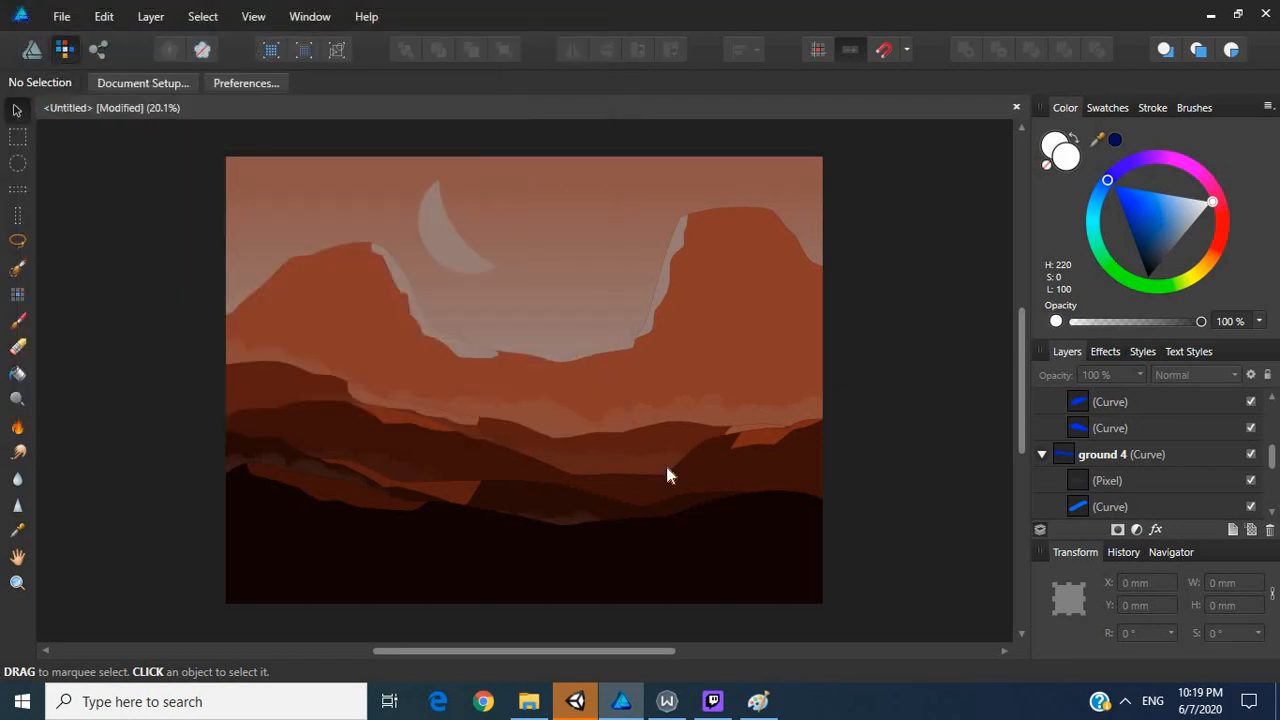
# Step: Switch to Unity, look through the projects on disk and open SceneProject
pyautogui.click(575, 705)
pyautogui.scroll(-1, 503, 440)
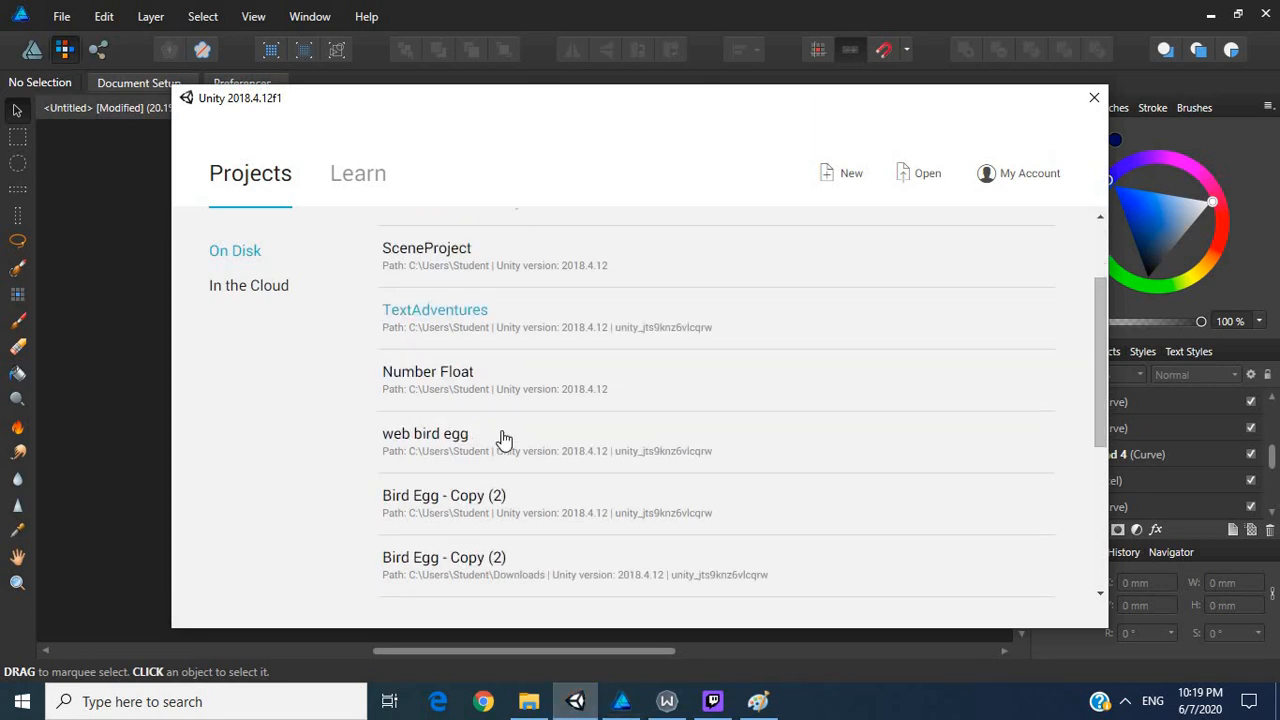
pyautogui.scroll(-3, 503, 440)
pyautogui.scroll(5, 503, 440)
pyautogui.scroll(-4, 503, 440)
pyautogui.scroll(4, 503, 440)
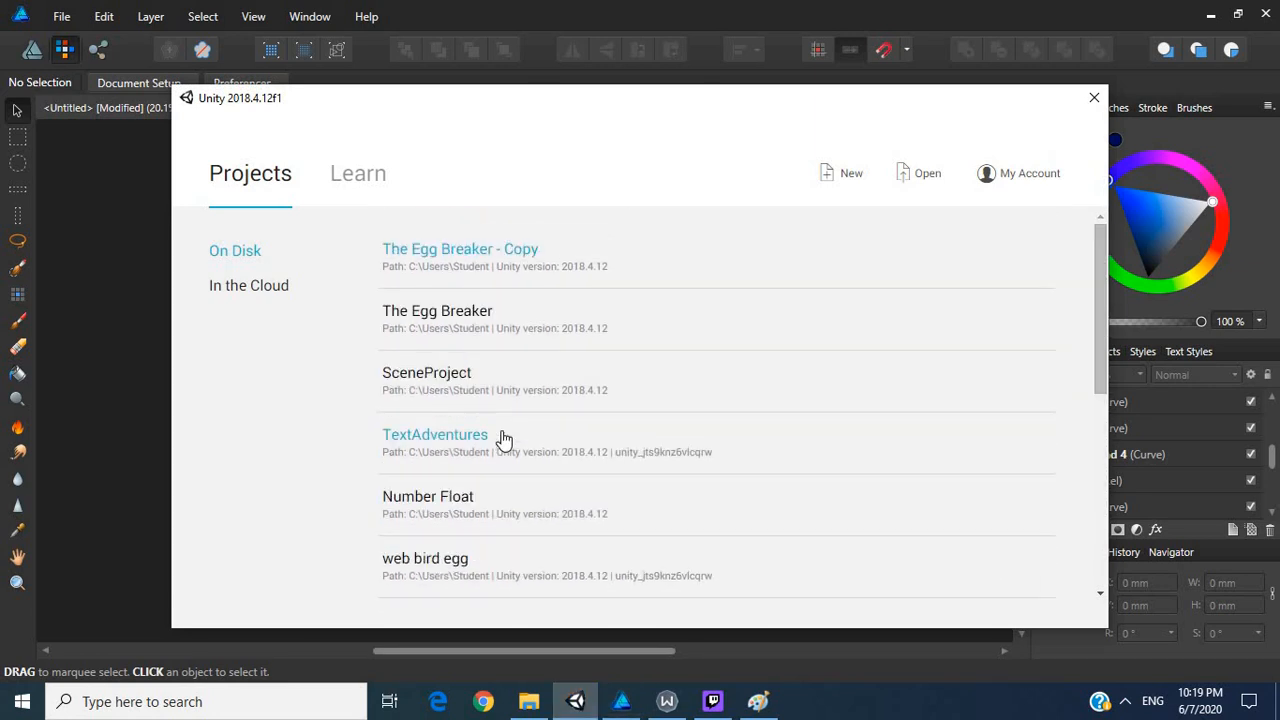
pyautogui.scroll(-2, 503, 440)
pyautogui.scroll(2, 470, 410)
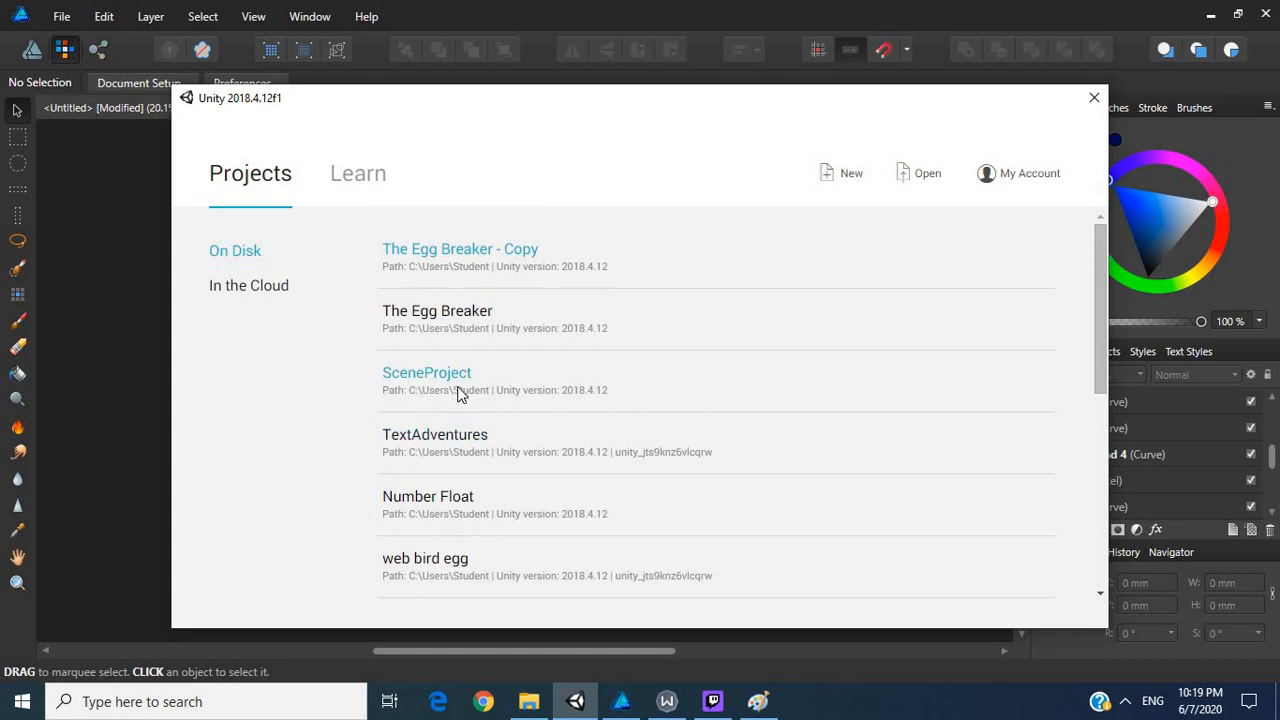
pyautogui.click(457, 393)
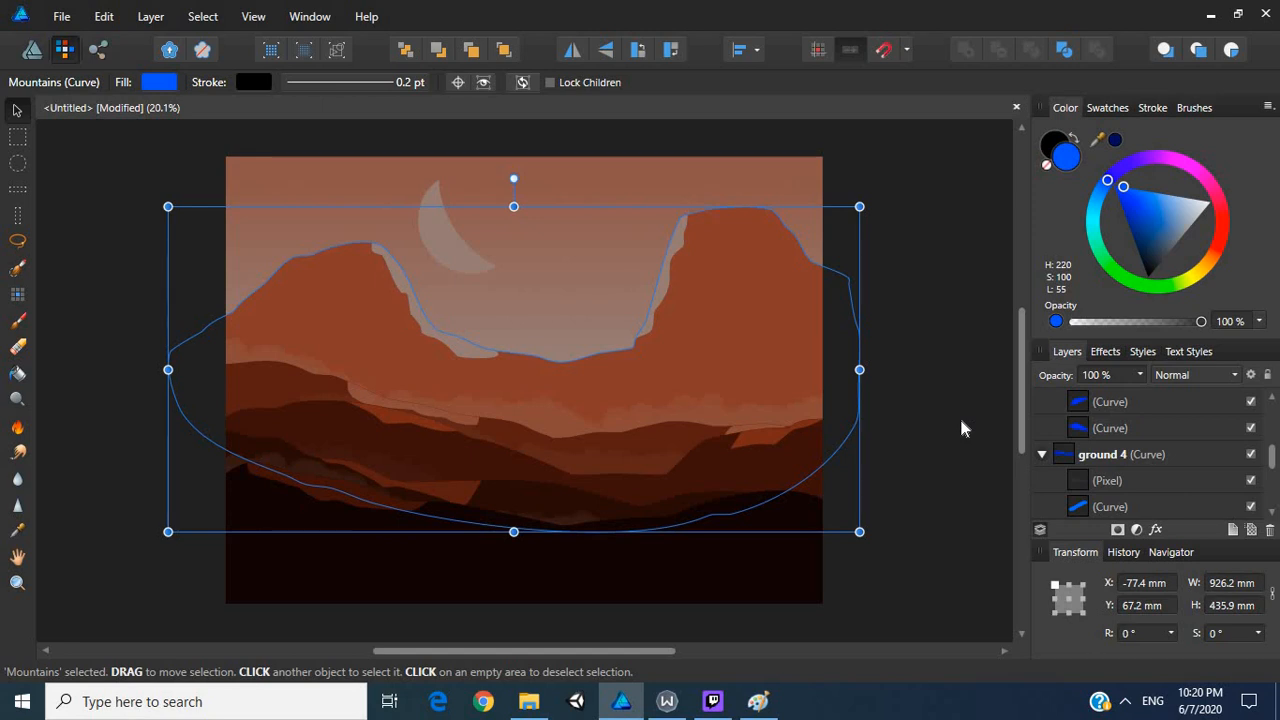
pyautogui.click(985, 365)
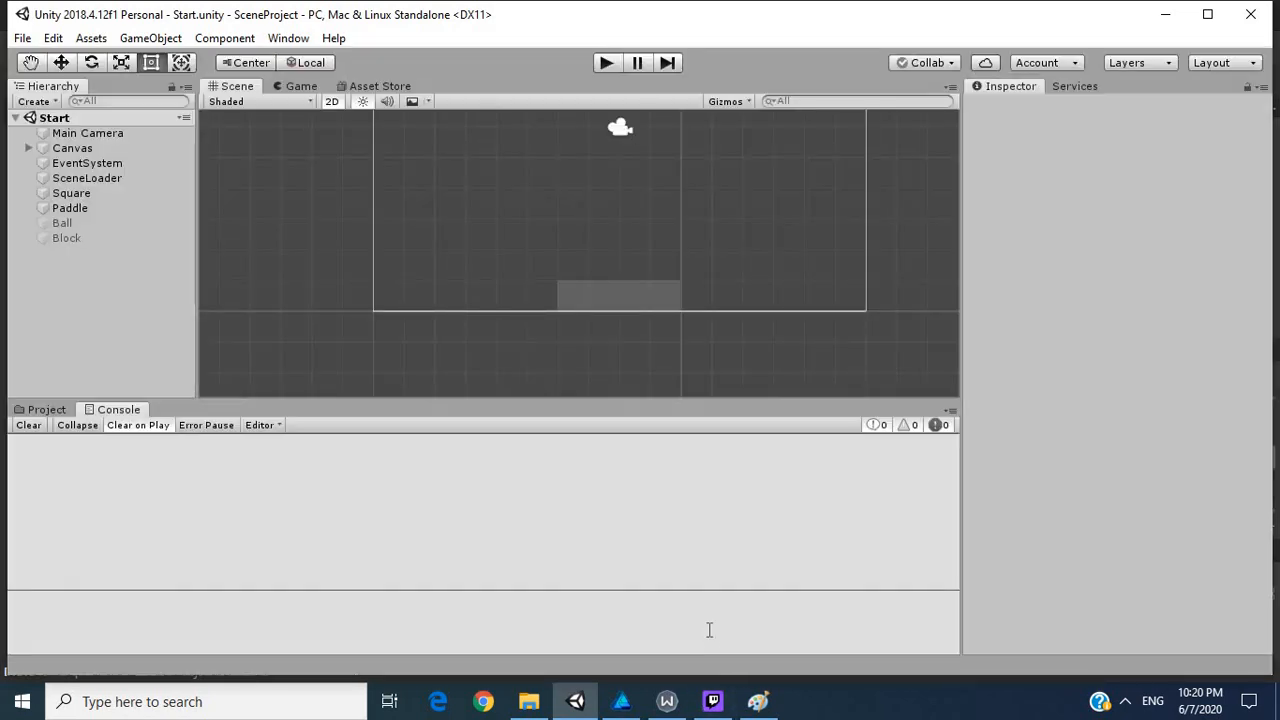
pyautogui.scroll(1, 658, 249)
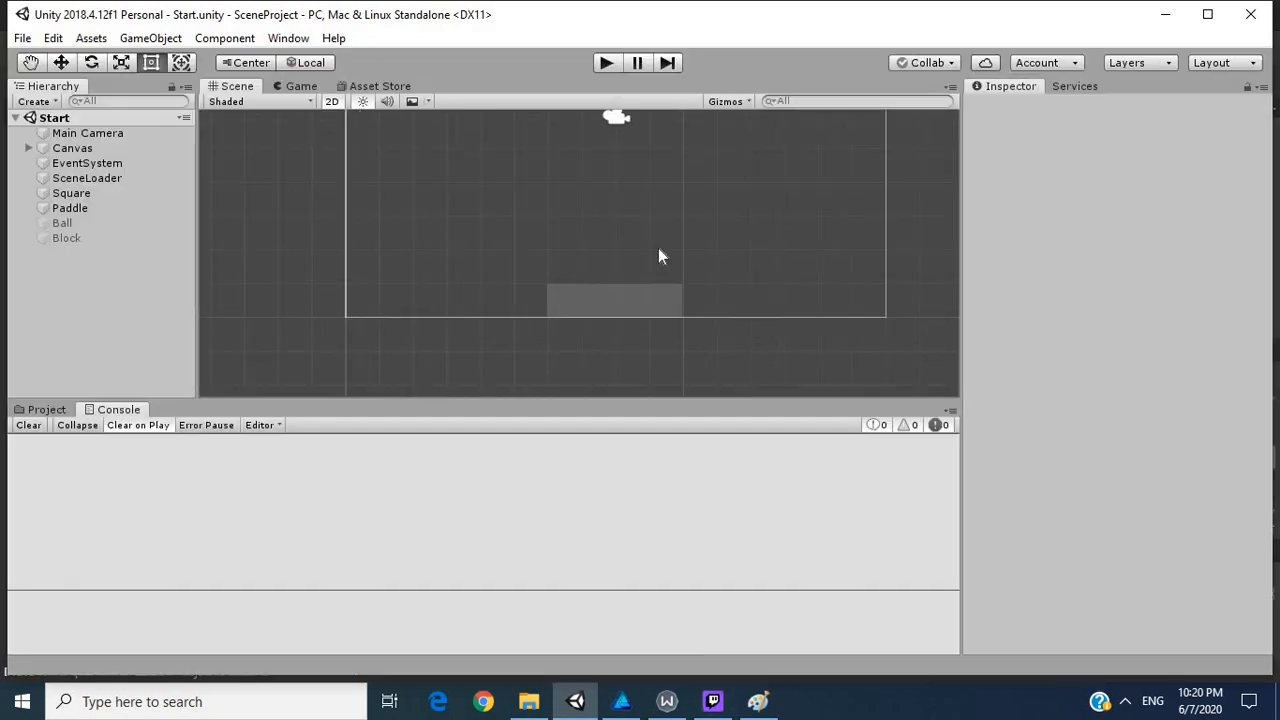